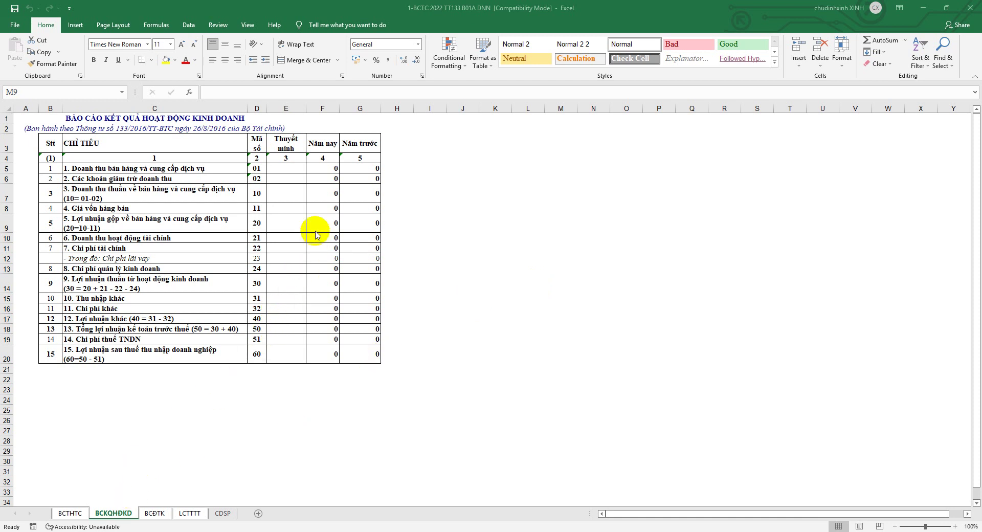
- Read the 2-KQKD income statement section of the Word guidance
key(alt+Tab)
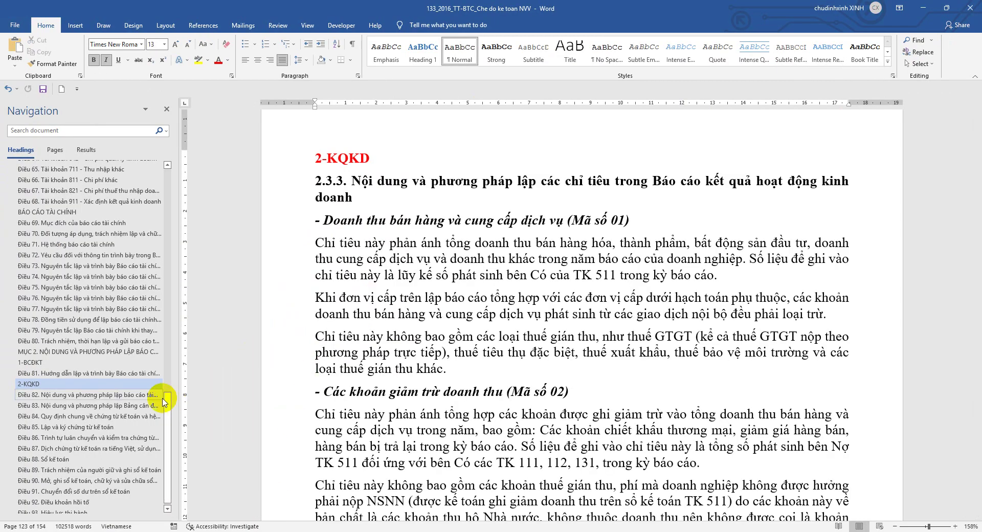
click(94, 374)
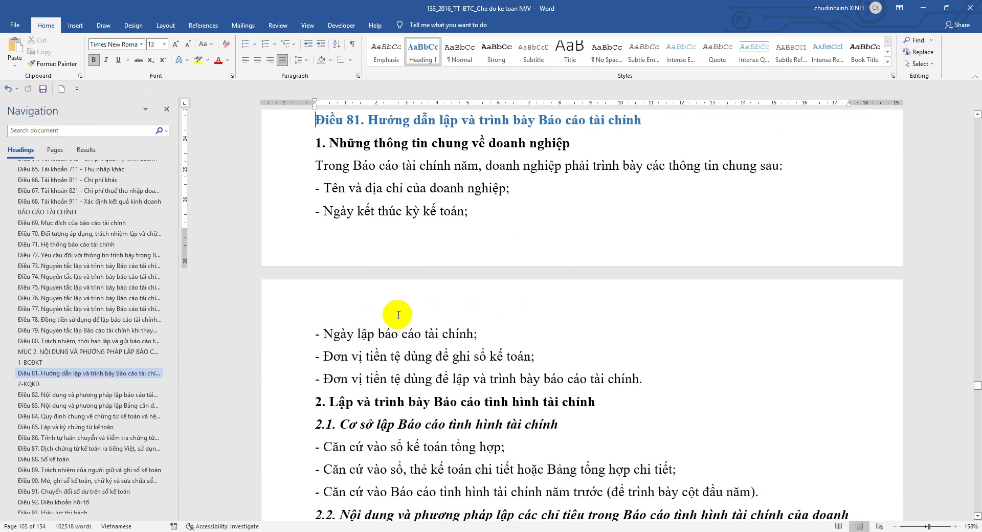
click(34, 385)
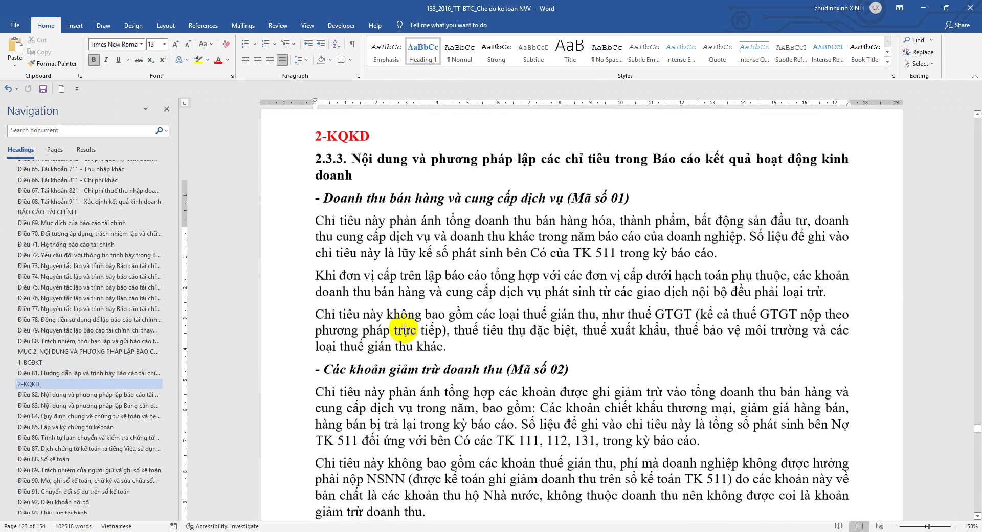
scroll(404, 328, up, 2)
scroll(407, 322, up, 3)
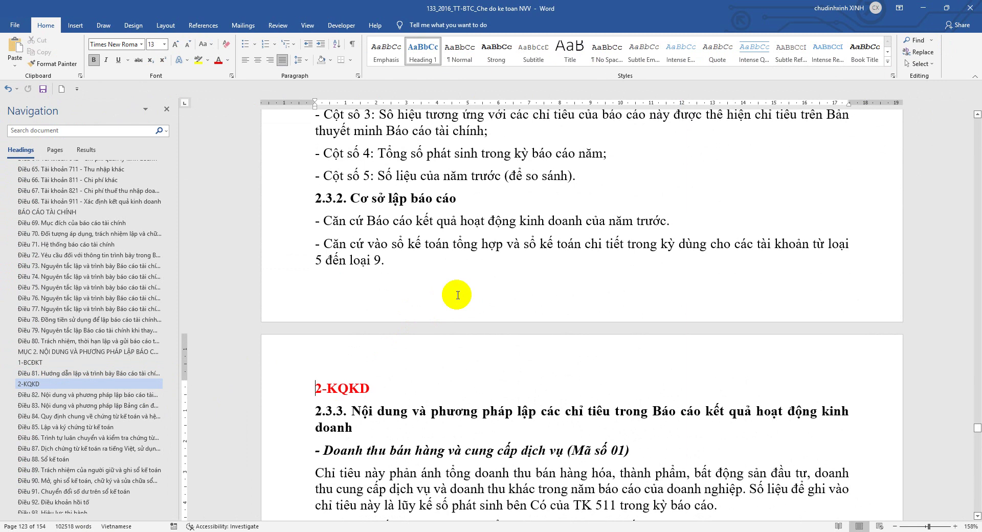
scroll(390, 285, down, 4)
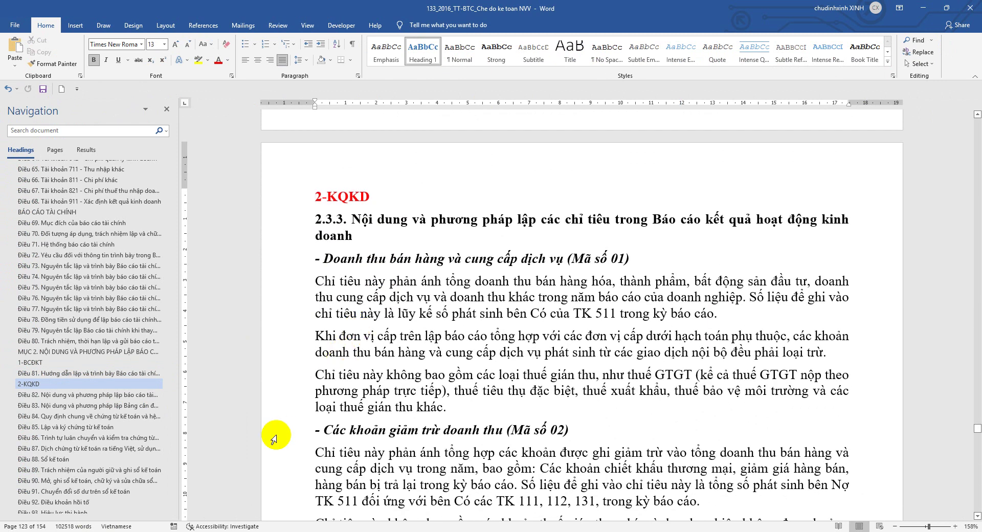
- Compare the BCĐTK trial balance and the income statement sheet against the guidance
click(187, 531)
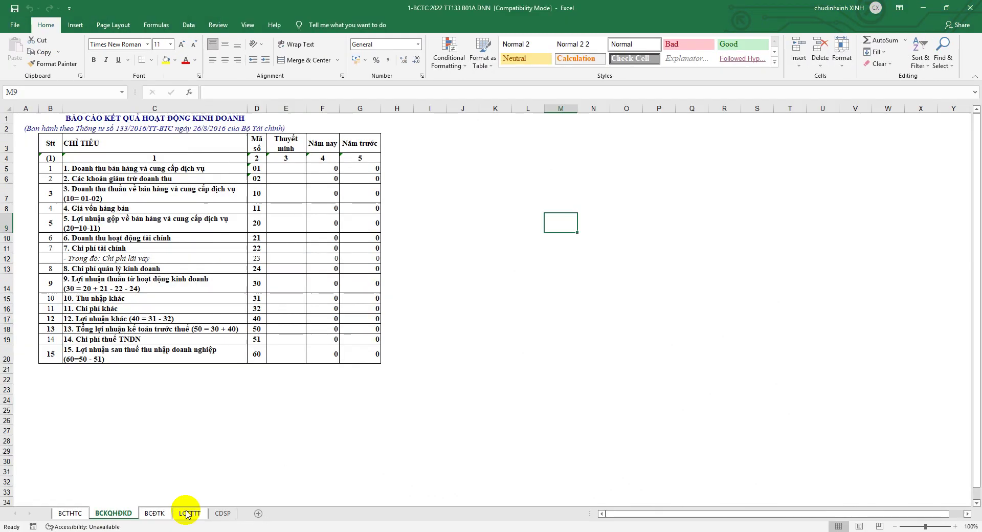
click(155, 513)
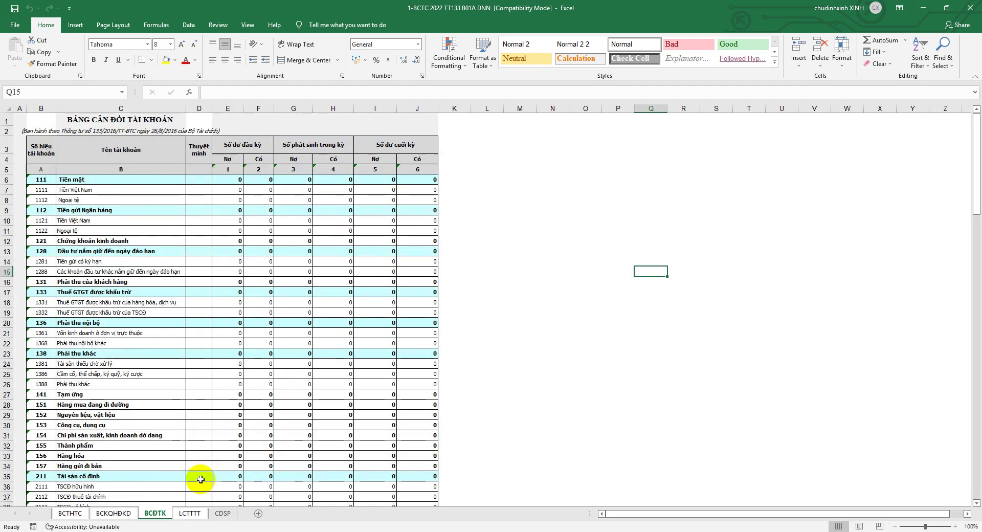
click(126, 513)
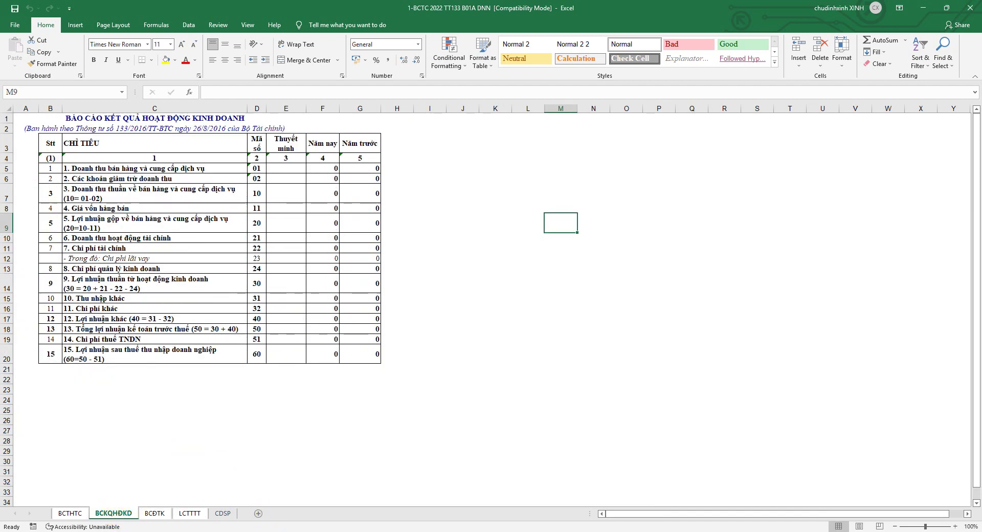
click(317, 531)
scroll(328, 424, down, 3)
scroll(354, 424, up, 3)
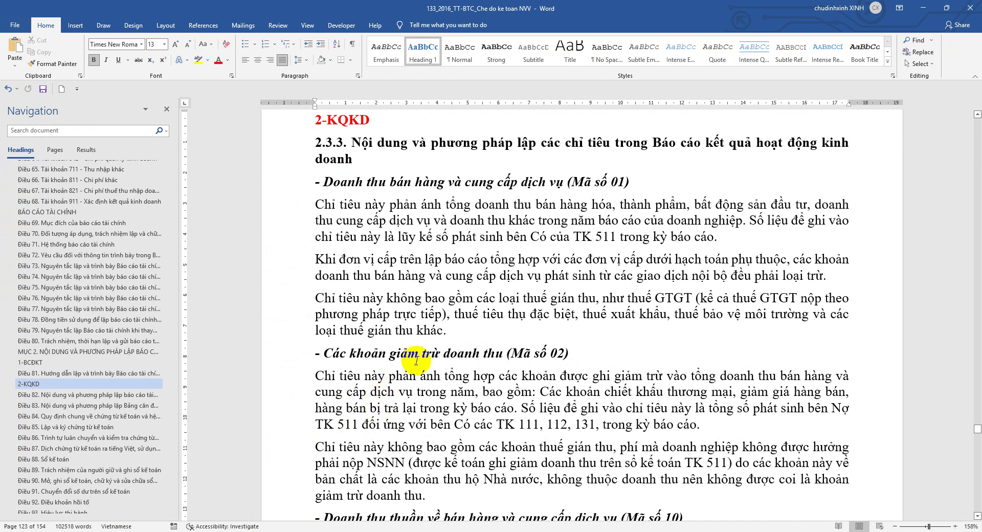
click(185, 531)
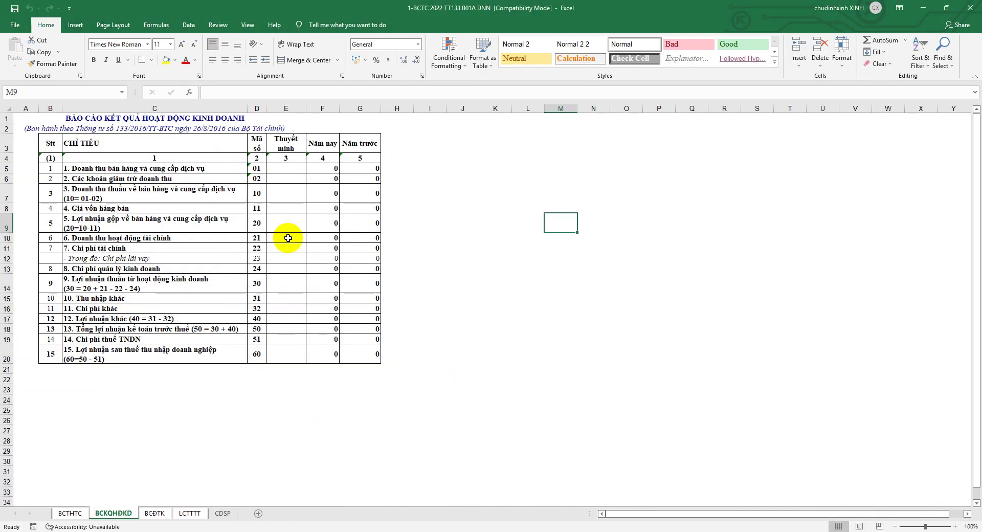
- Enter 'TK Có 511' in E5 beside revenue line 01
click(280, 167)
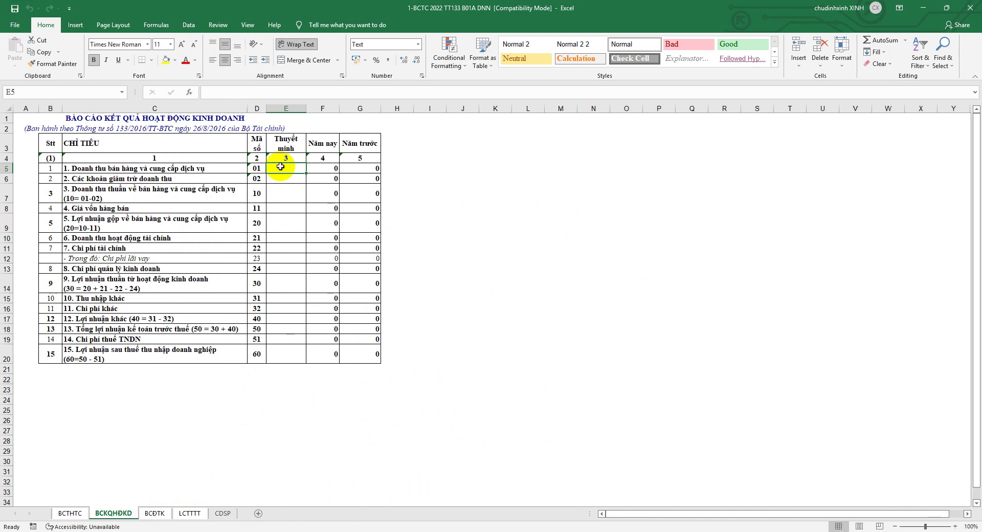
text(ThuyếtTK Có 511)
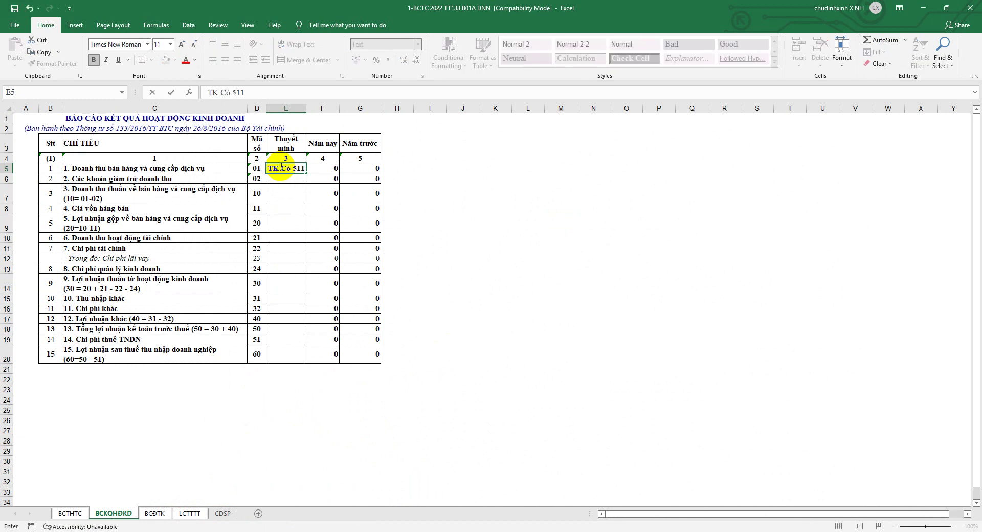
click(287, 259)
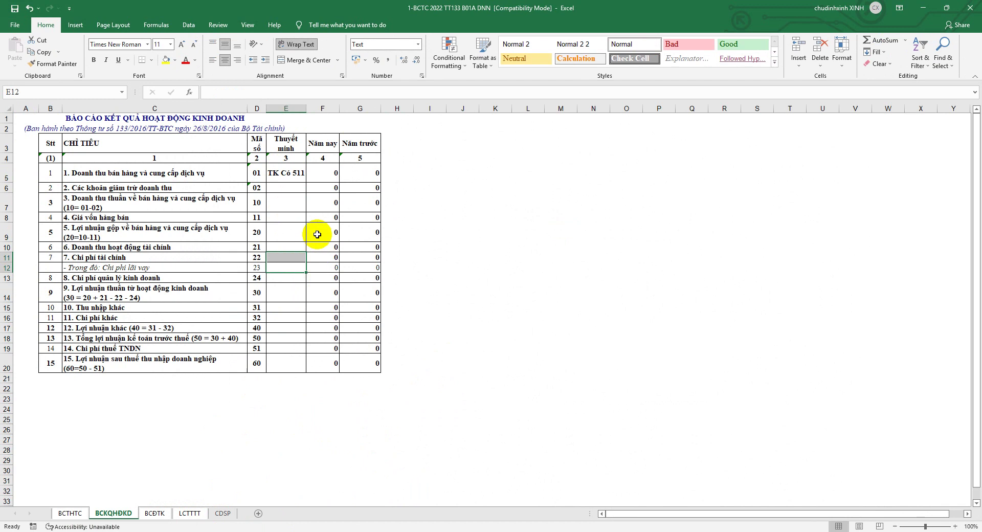
click(362, 108)
- Copy column G's formatting onto columns A and B with Format Painter
right_click(364, 108)
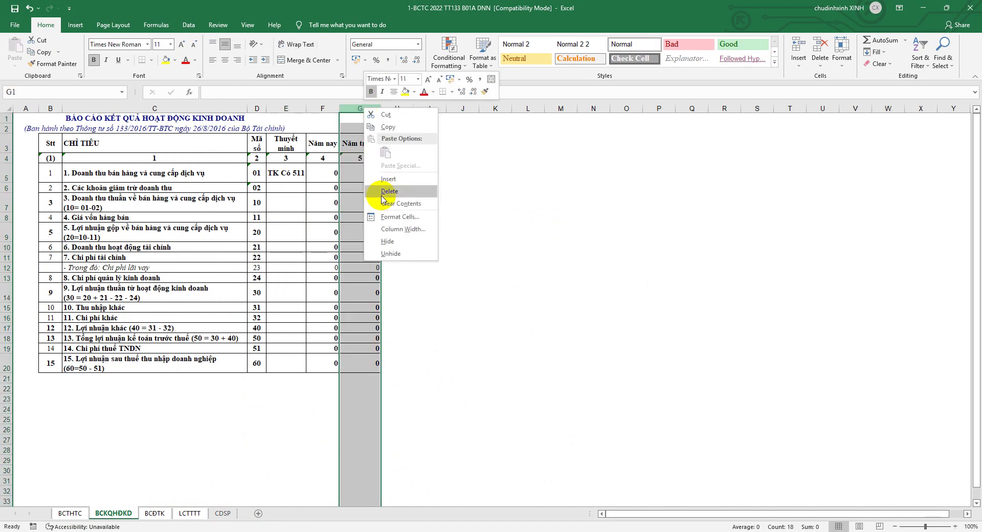
key(Escape)
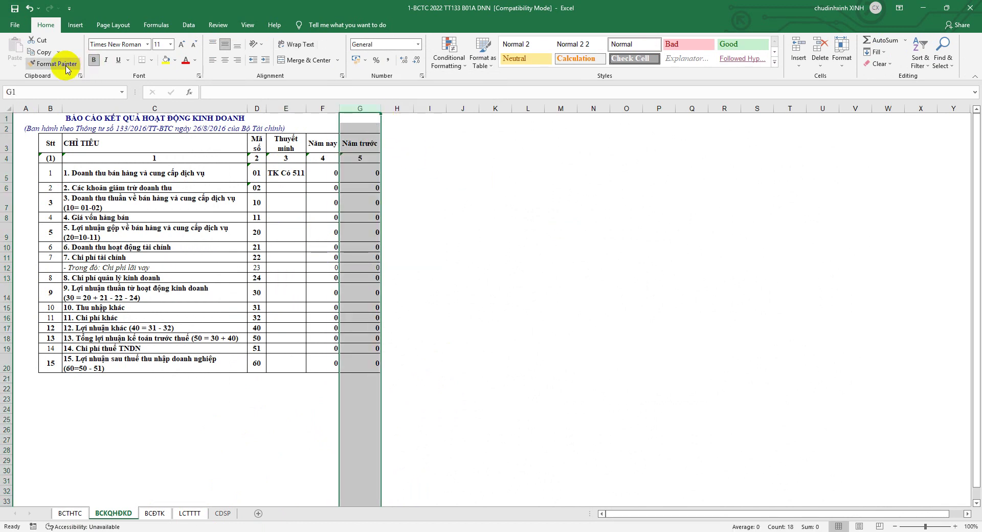
click(53, 63)
click(25, 108)
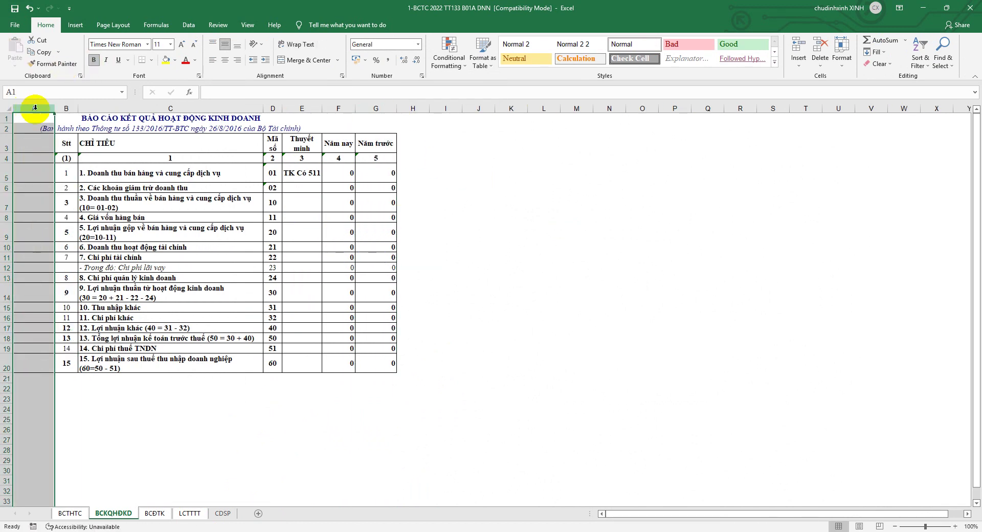
click(53, 63)
click(65, 108)
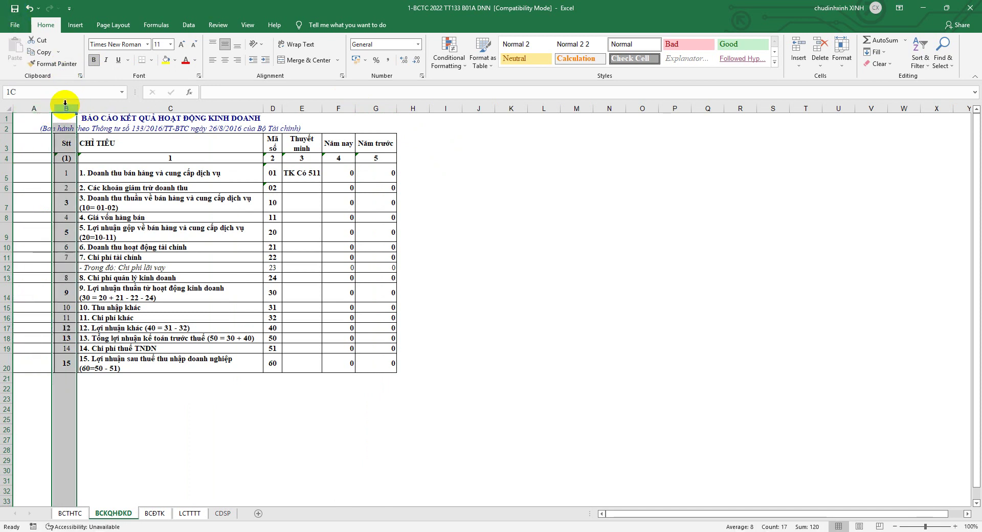
- Insert a blank column B, delete the Năm trước column and widen Năm nay
right_click(66, 107)
click(86, 176)
click(420, 108)
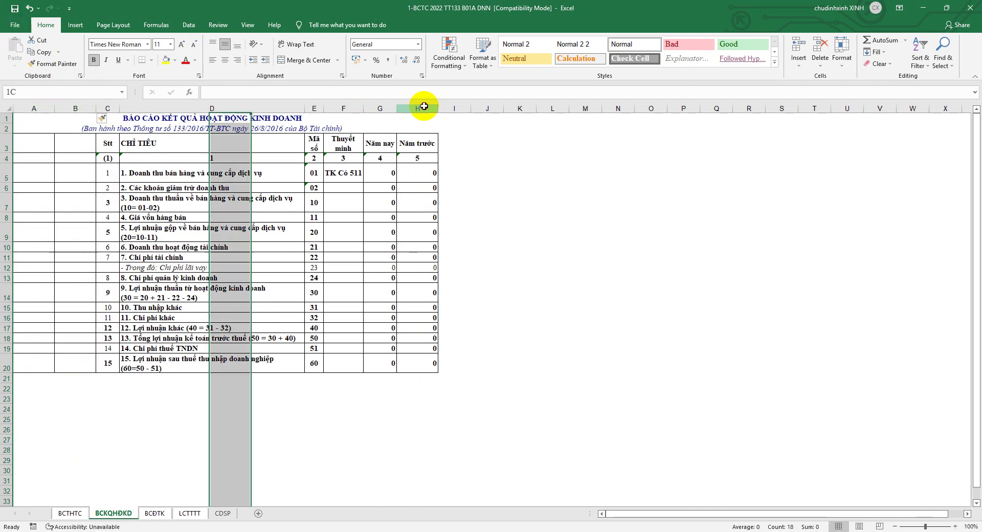
right_click(425, 107)
click(452, 190)
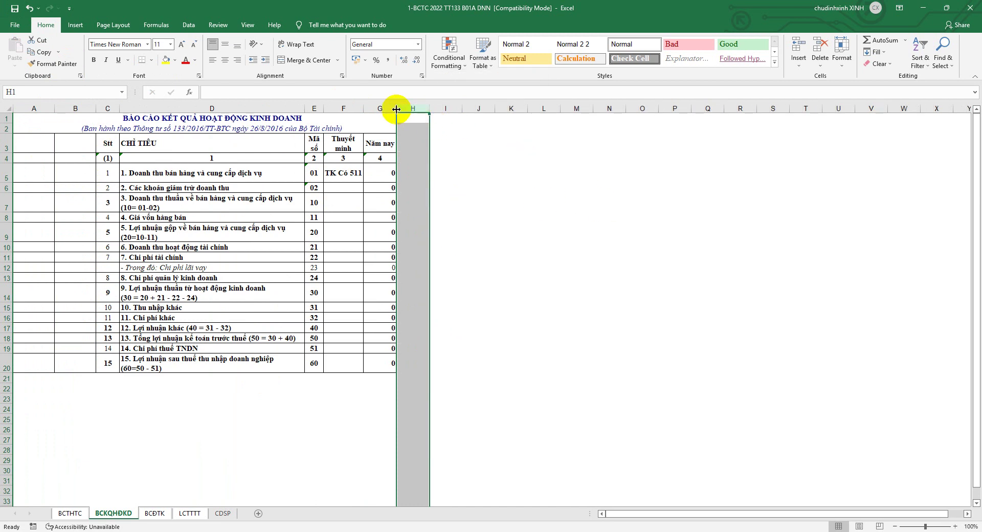
drag(397, 109, 424, 109)
click(468, 169)
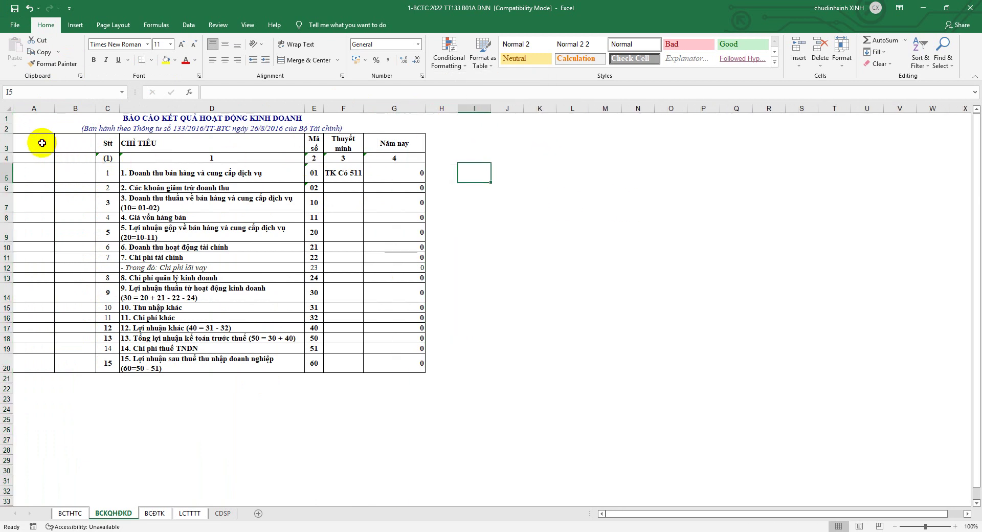
- Add headers 'TK Nợ' in A3 and 'TK Có' in B3
click(42, 143)
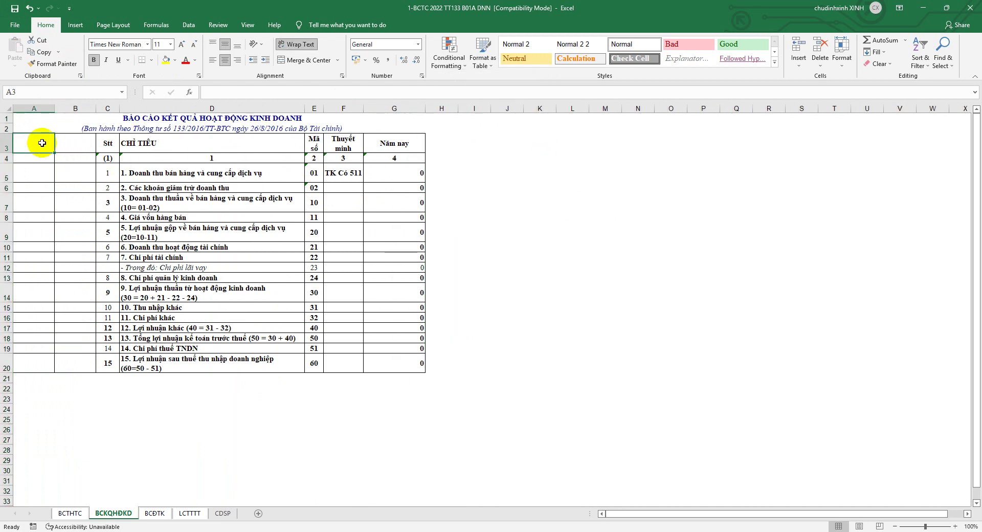
text(TK Nợ)
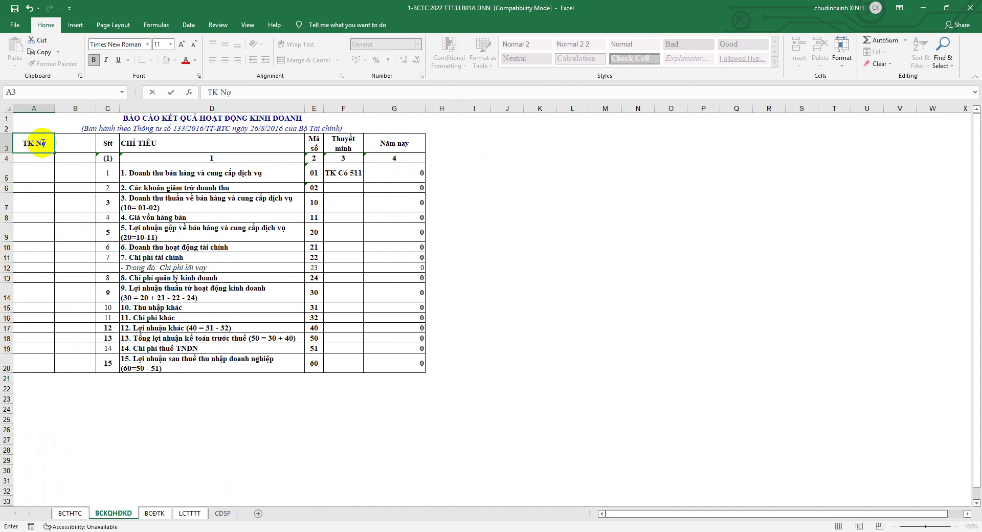
key(Tab)
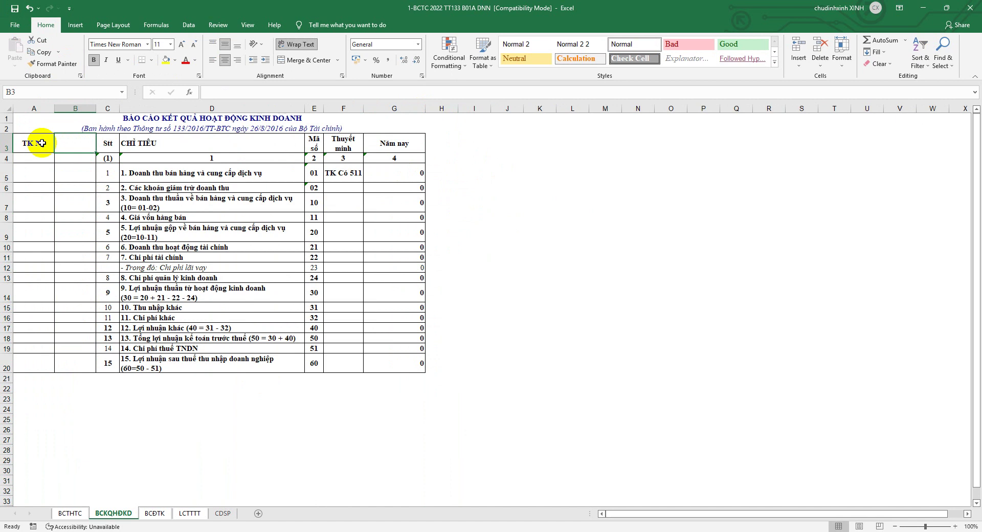
text(TK Có)
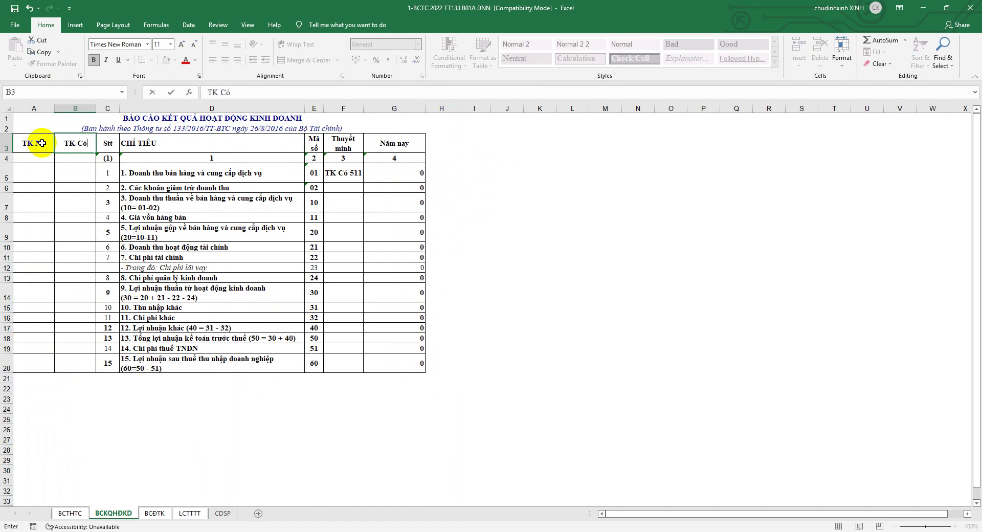
click(60, 178)
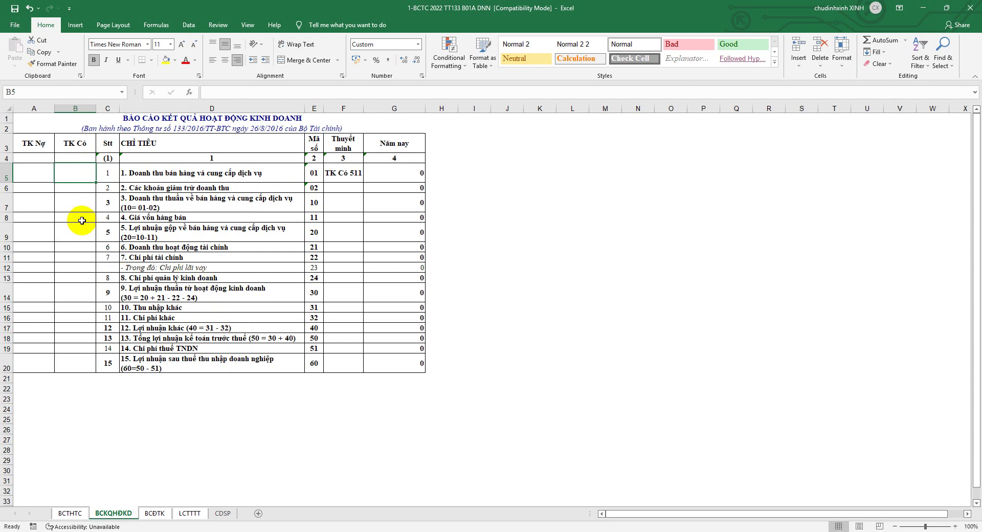
- Insert blank rows below revenue line 01
click(37, 171)
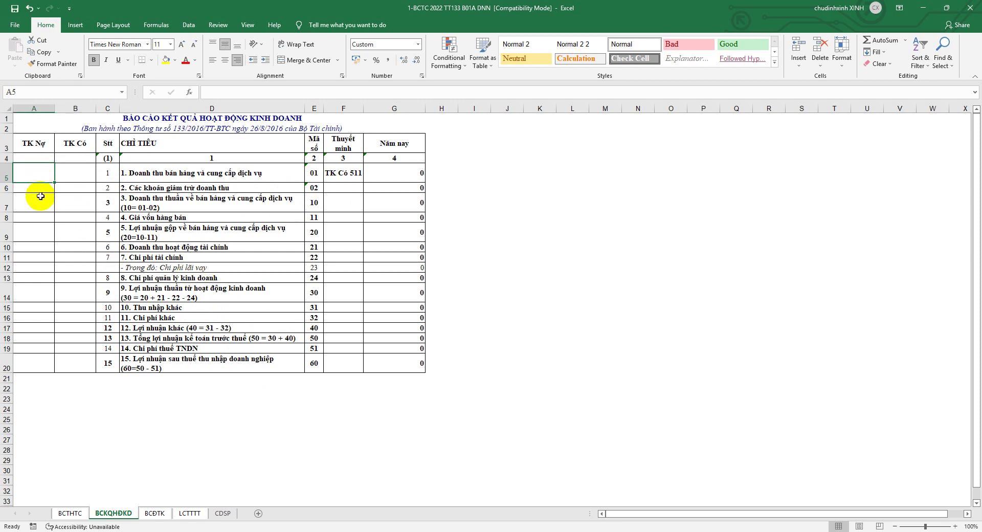
right_click(6, 188)
click(69, 260)
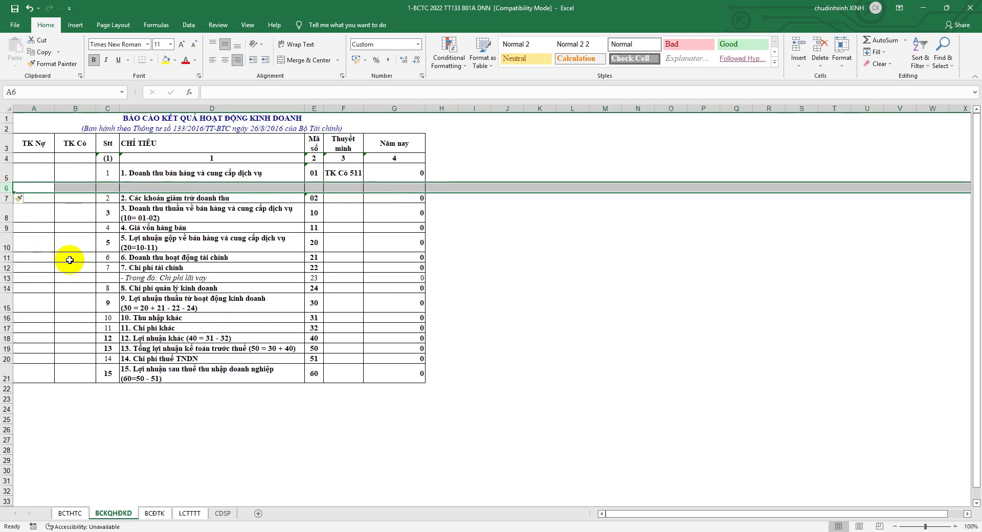
key(F4)
key(F4)
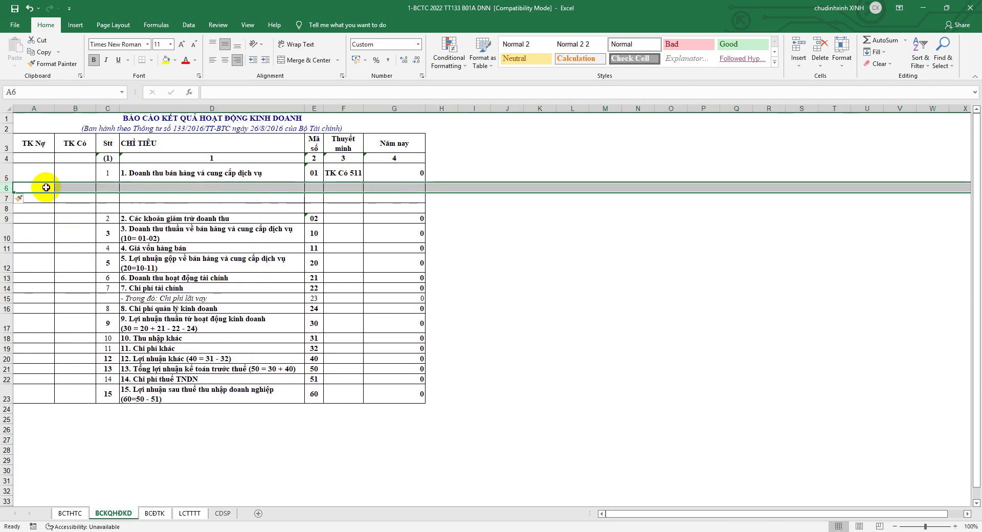
- Enter debit accounts 111-112-131 in A6, autofit column A, and credit account 511 in B6
click(46, 187)
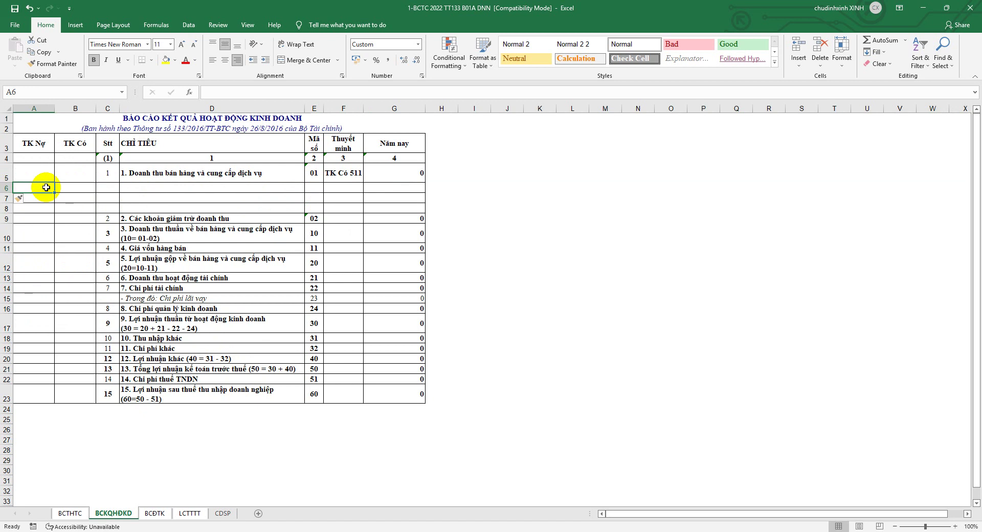
text(111)
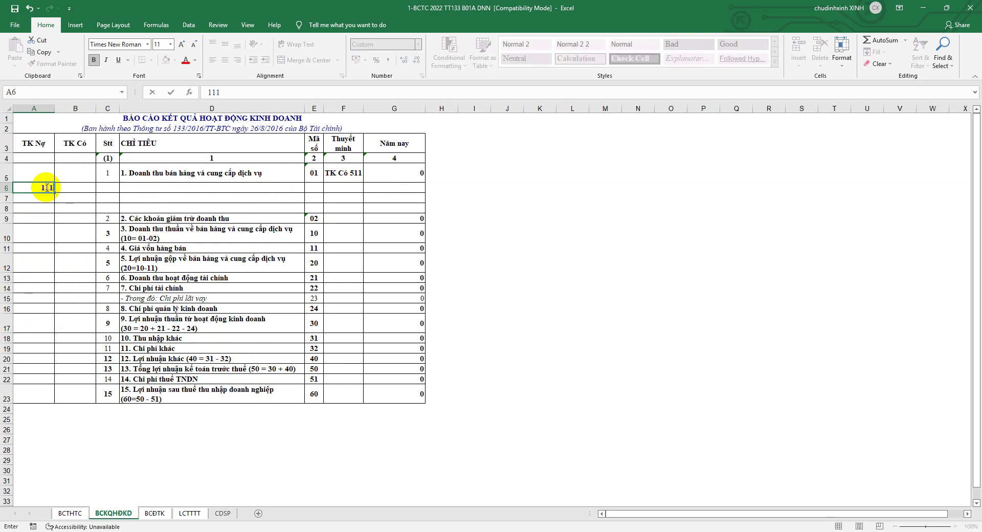
text(-112-131)
click(76, 256)
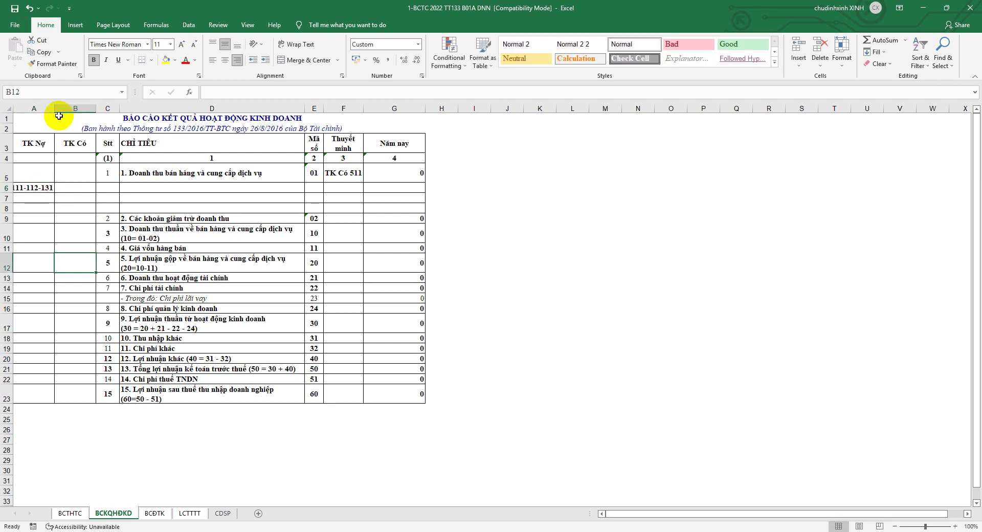
double_click(57, 109)
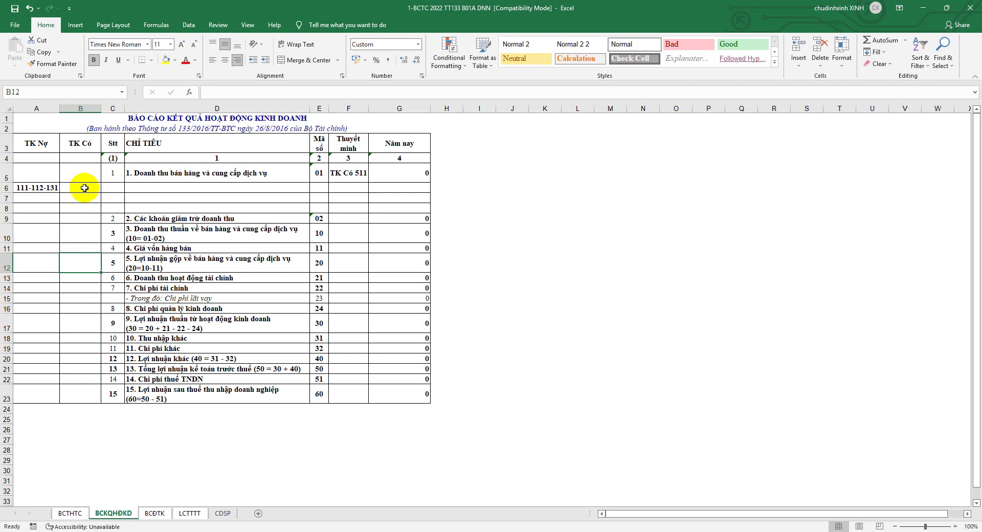
click(84, 187)
text(511)
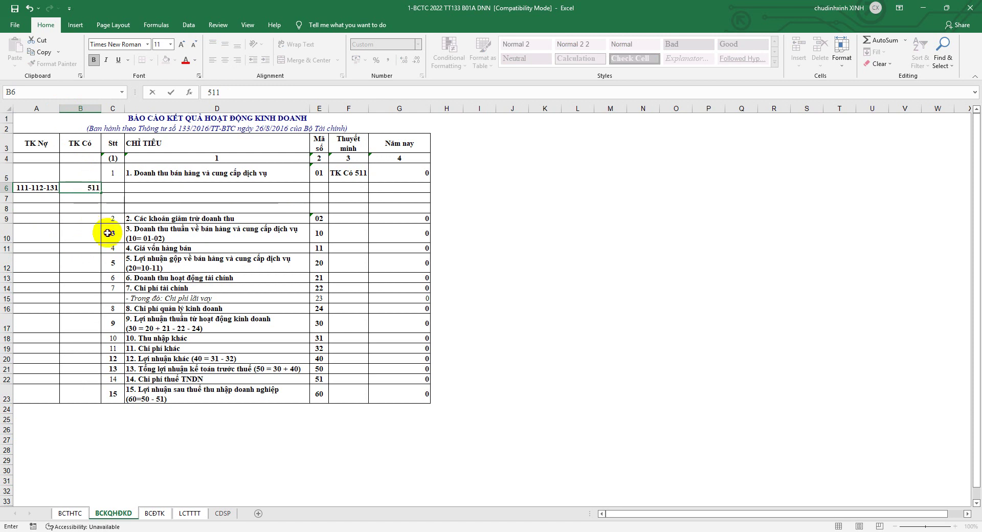
click(110, 234)
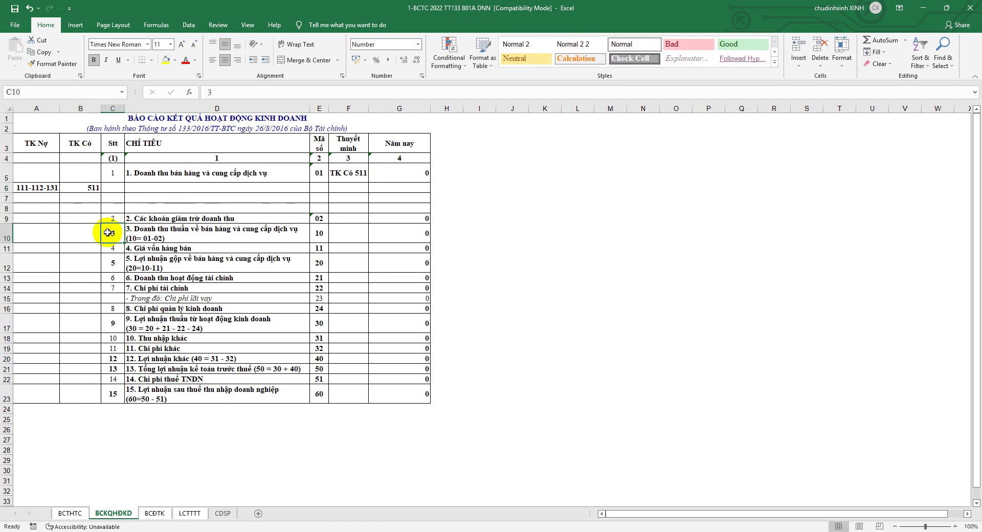
click(97, 186)
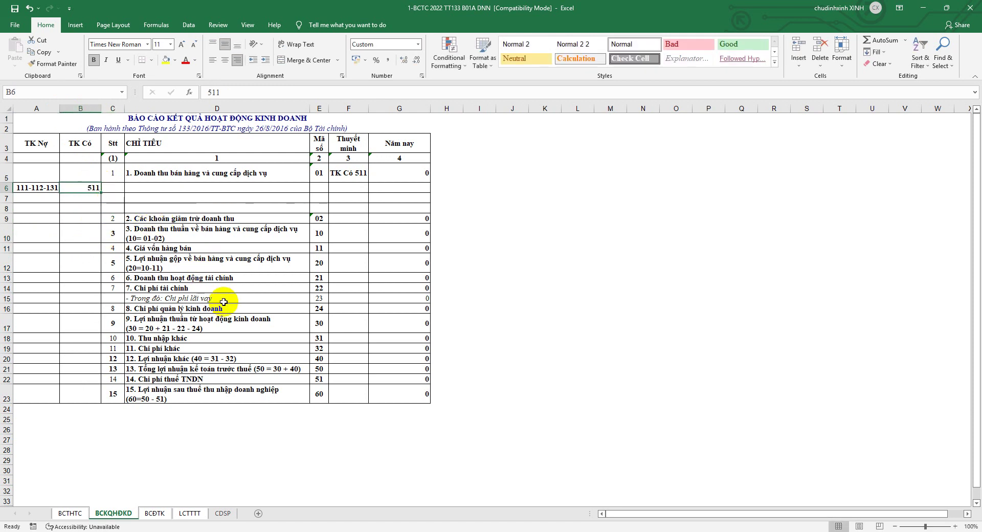
- Locate the account 511 row on the BCĐTK sheet
click(155, 514)
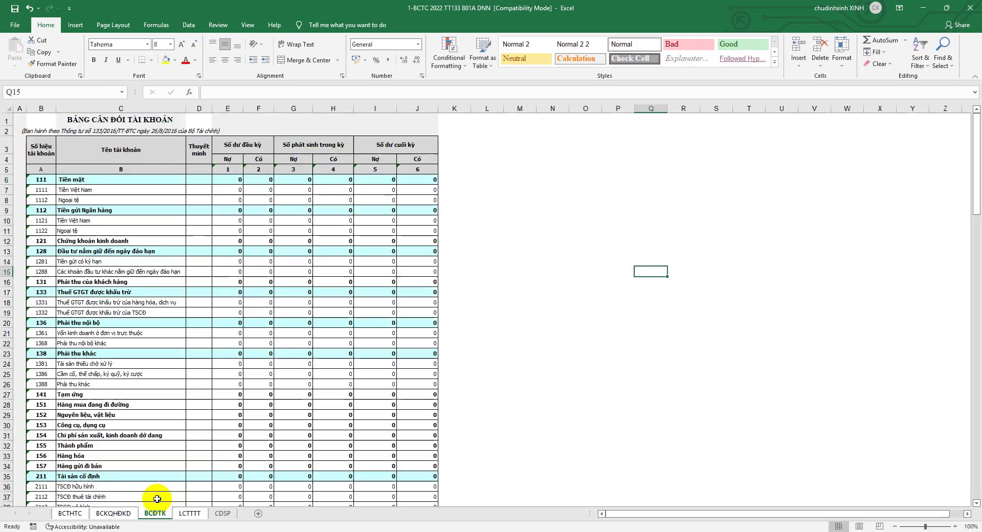
scroll(152, 442, down, 11)
scroll(152, 442, down, 7)
scroll(153, 442, down, 6)
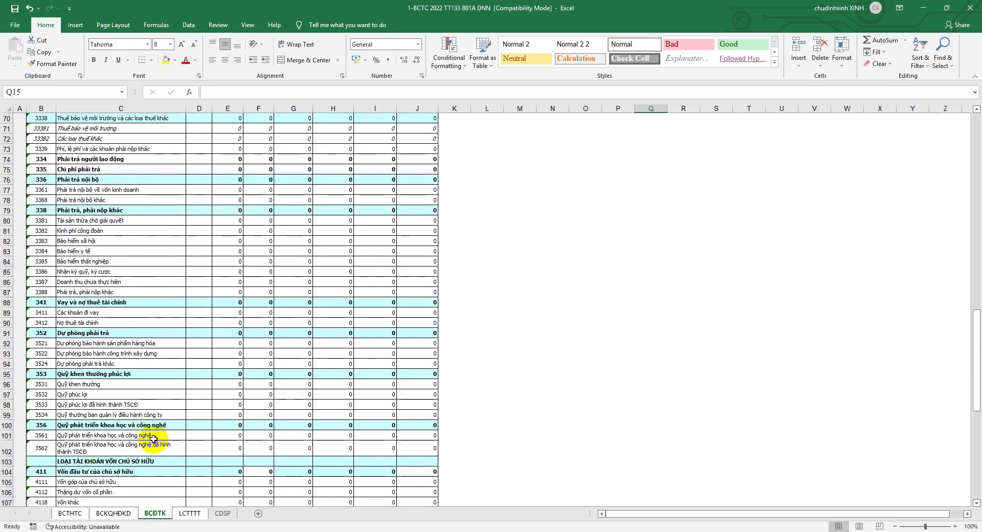
scroll(151, 435, down, 5)
scroll(149, 420, down, 5)
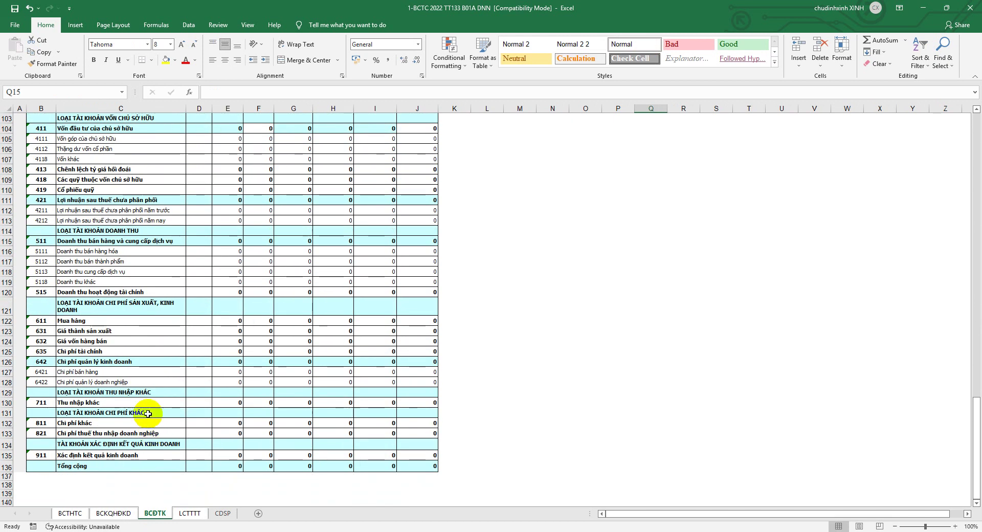
click(7, 241)
- Copy the 5111–5113 revenue amounts in E44:F46 on the CDSP sheet
click(222, 513)
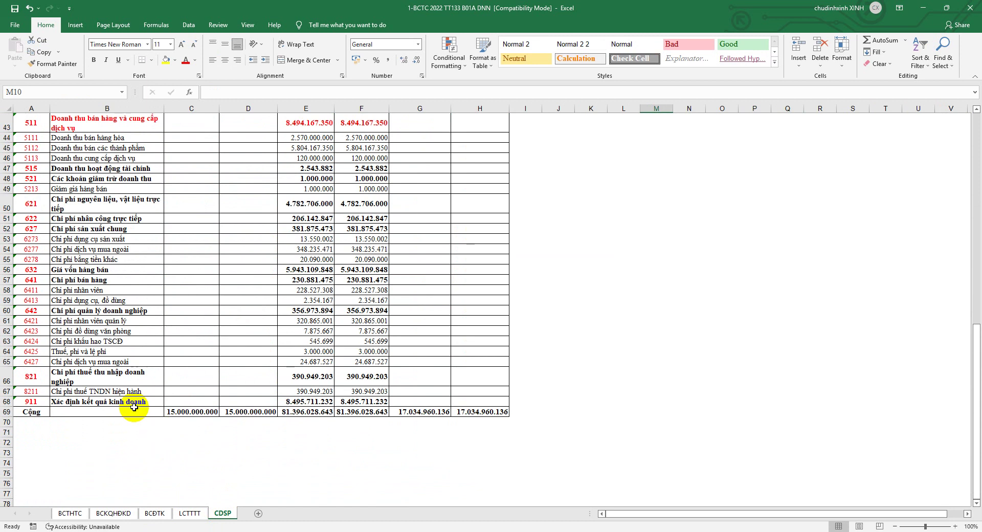
scroll(193, 377, up, 5)
scroll(193, 377, up, 2)
drag(974, 276, 973, 148)
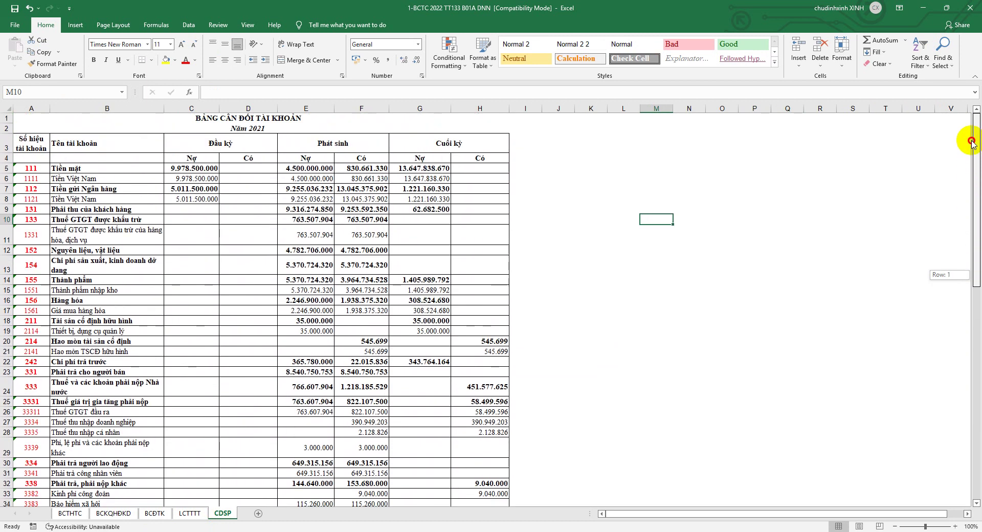
drag(972, 153, 960, 346)
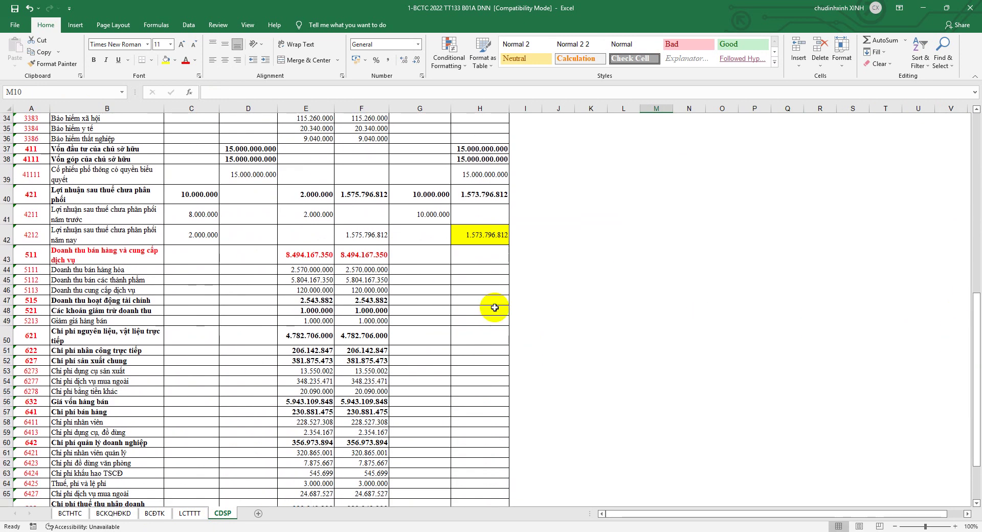
scroll(315, 322, down, 1)
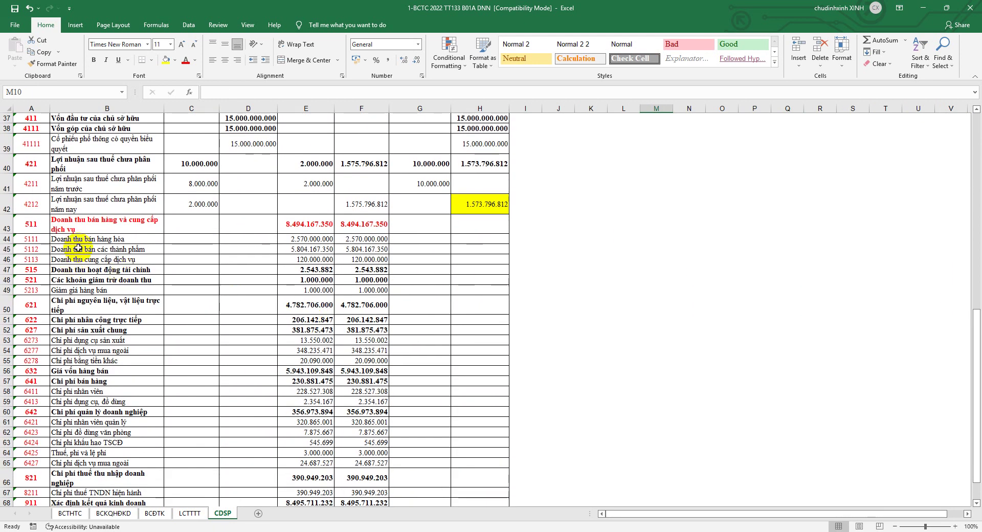
click(7, 239)
drag(7, 246, 7, 260)
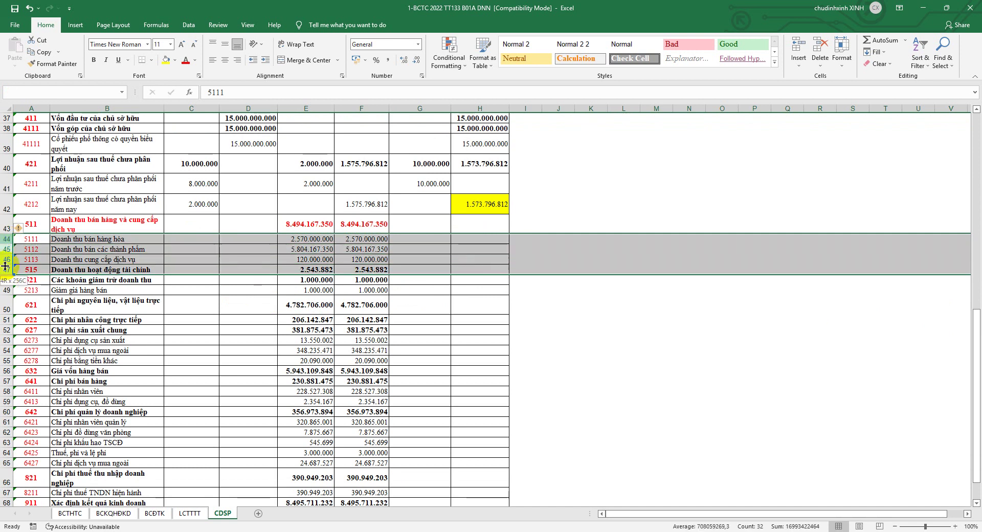
drag(306, 239, 358, 260)
right_click(350, 249)
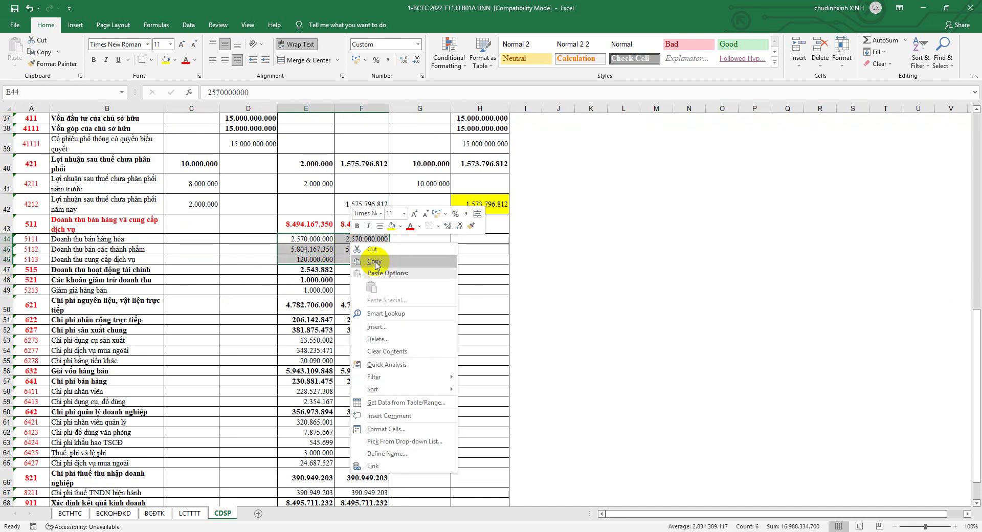
click(366, 271)
- Paste the amounts into BCĐTK cell G116 and autofit columns G and H
click(154, 513)
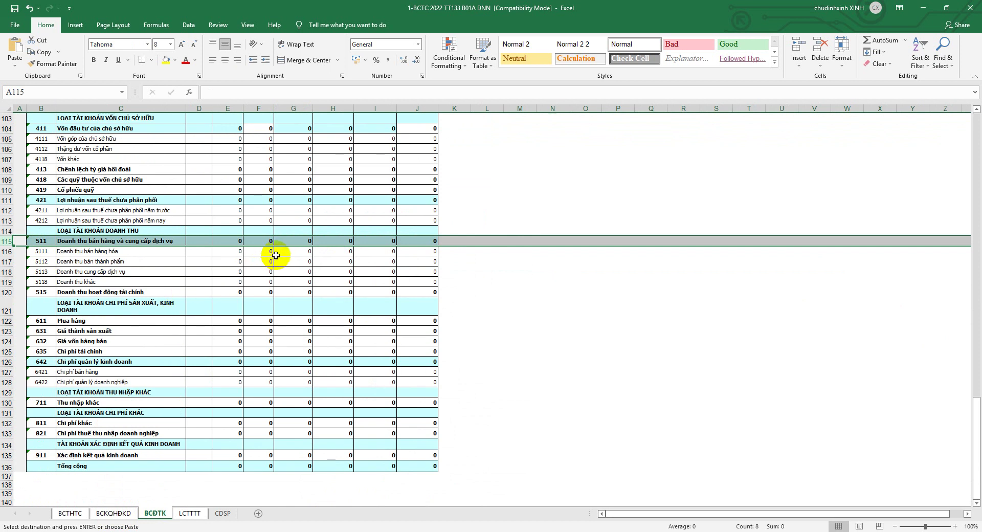
click(283, 252)
right_click(283, 252)
click(327, 287)
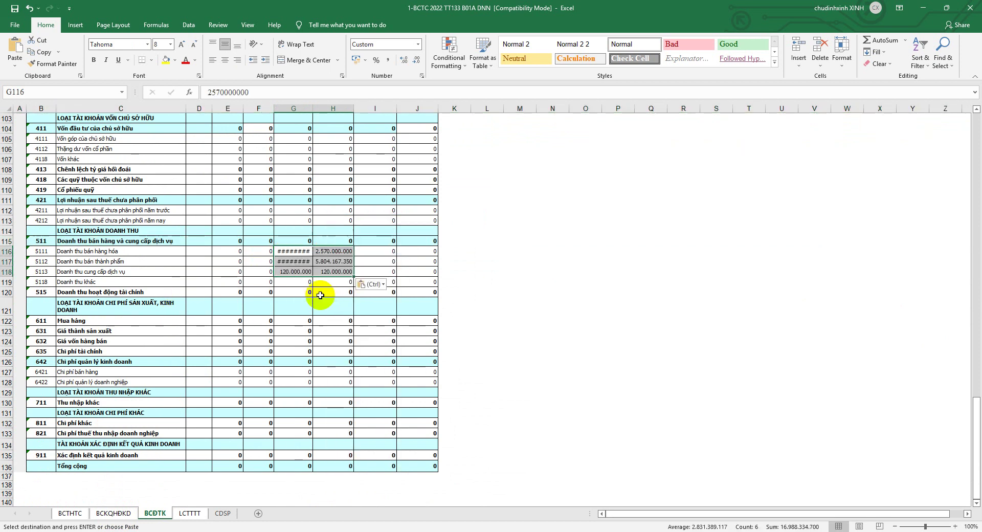
drag(321, 108, 307, 108)
double_click(313, 108)
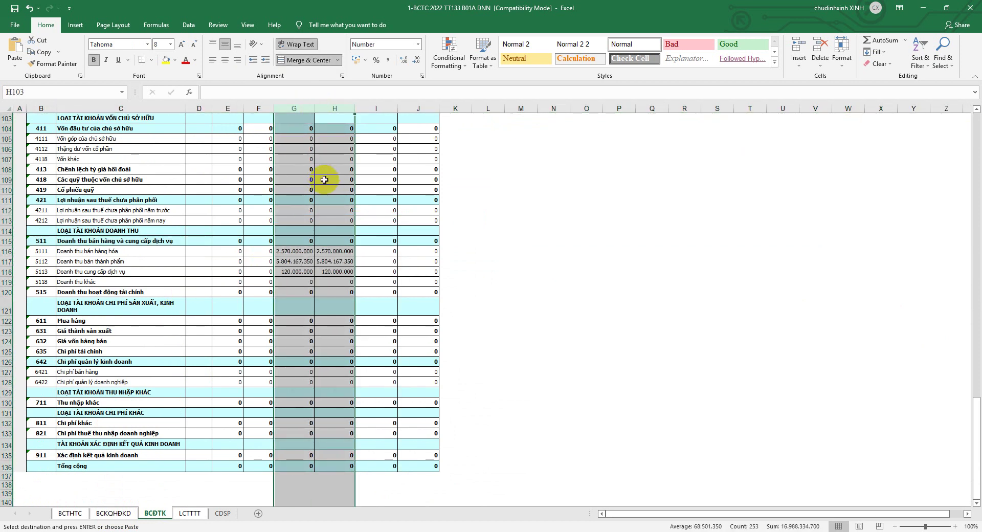
drag(199, 108, 419, 108)
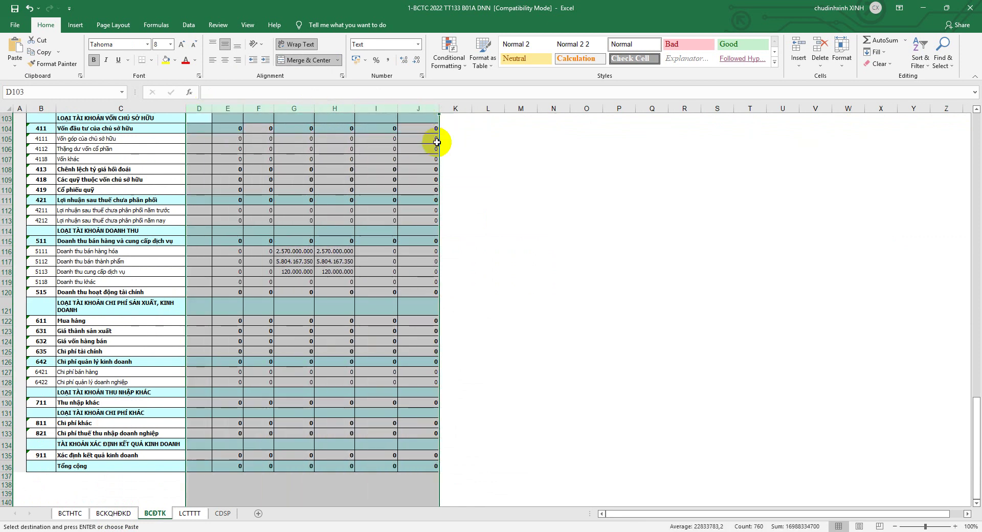
- Apply Comma Style to columns D–J and fill =SUM(D116:D120) across D115:J115, totalling 8.494.167.350
click(388, 59)
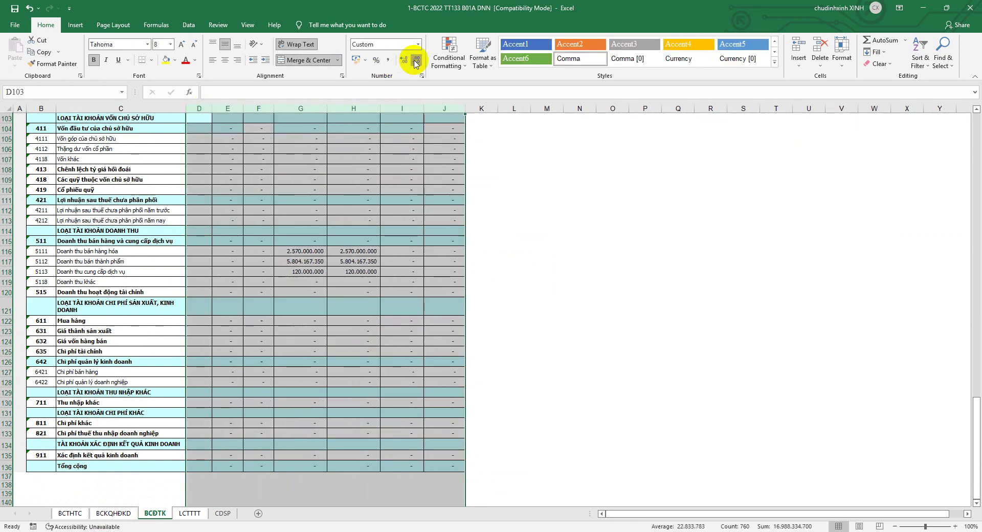
click(567, 250)
click(200, 241)
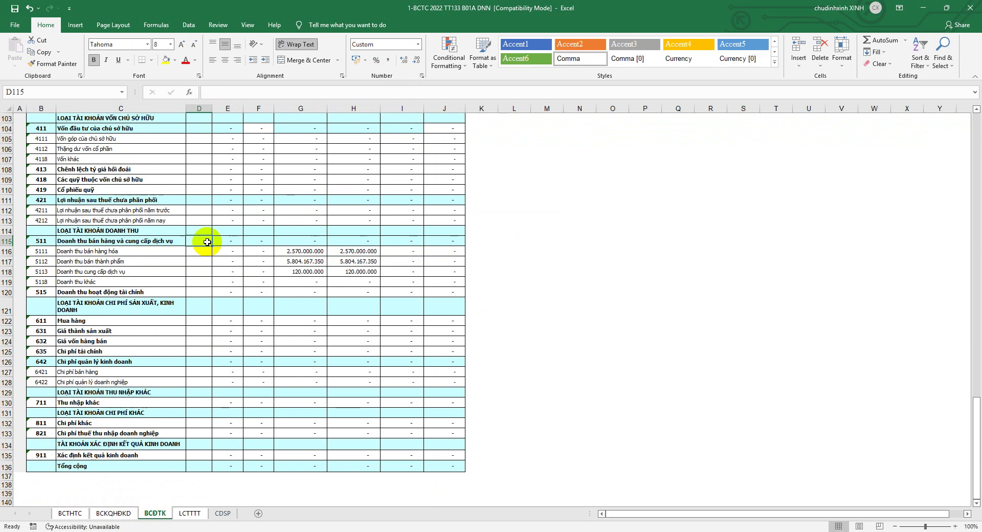
text(=SUM()
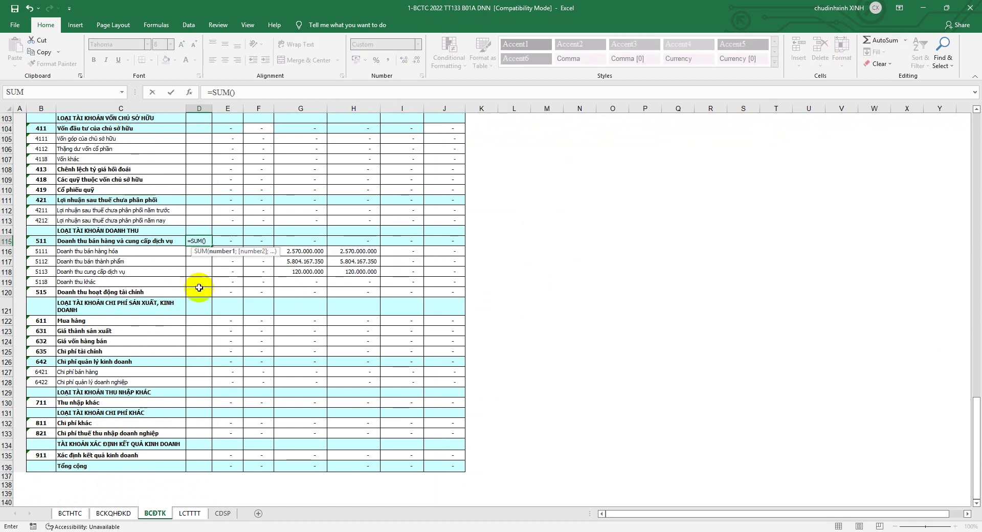
mouse_move(199, 291)
mouse_down()
mouse_move(192, 252)
mouse_move(450, 246)
mouse_up()
key(Return)
click(204, 242)
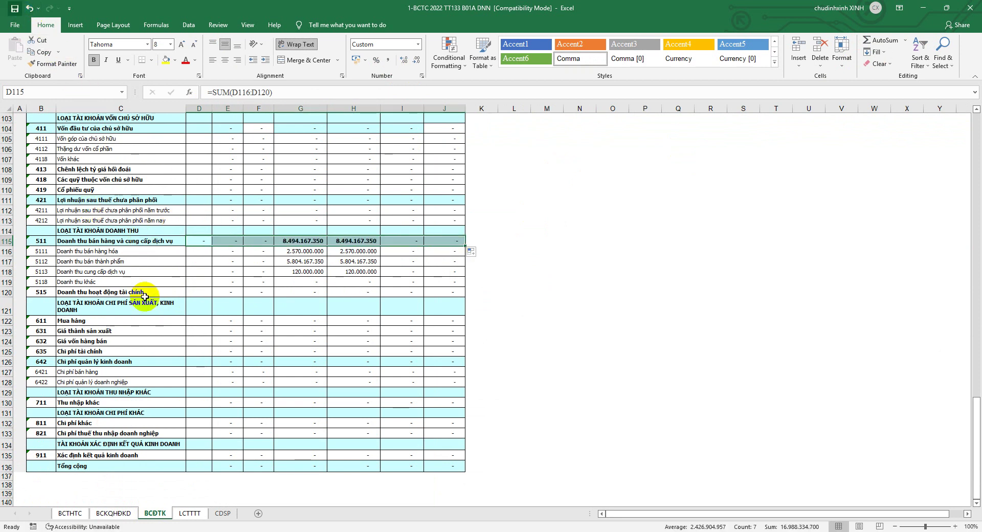
click(9, 251)
mouse_move(9, 251)
mouse_down()
mouse_move(9, 271)
mouse_move(45, 268)
mouse_up()
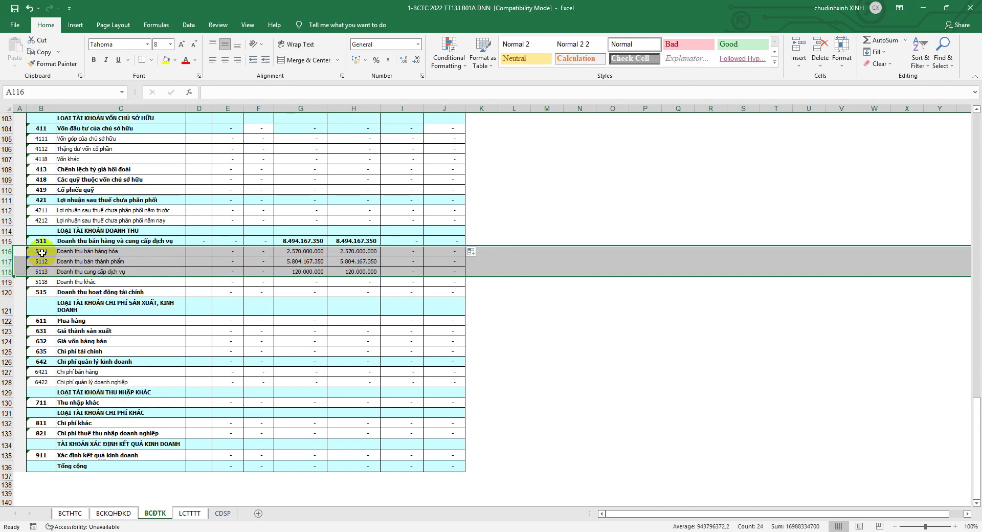
- Copy codes 5111–5113 from BCĐTK into B6:B8 of BCKQHĐKD and autofit column B
right_click(45, 265)
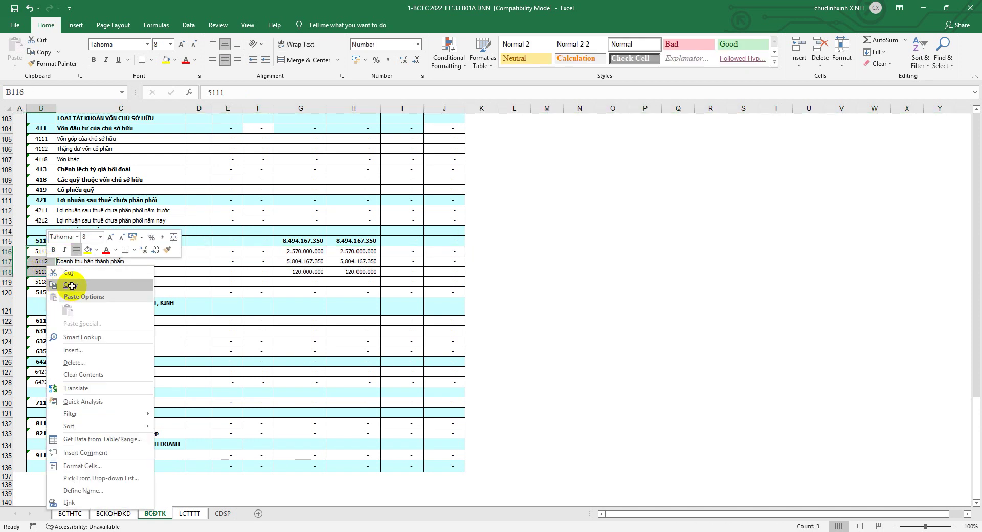
click(72, 283)
click(70, 513)
click(114, 513)
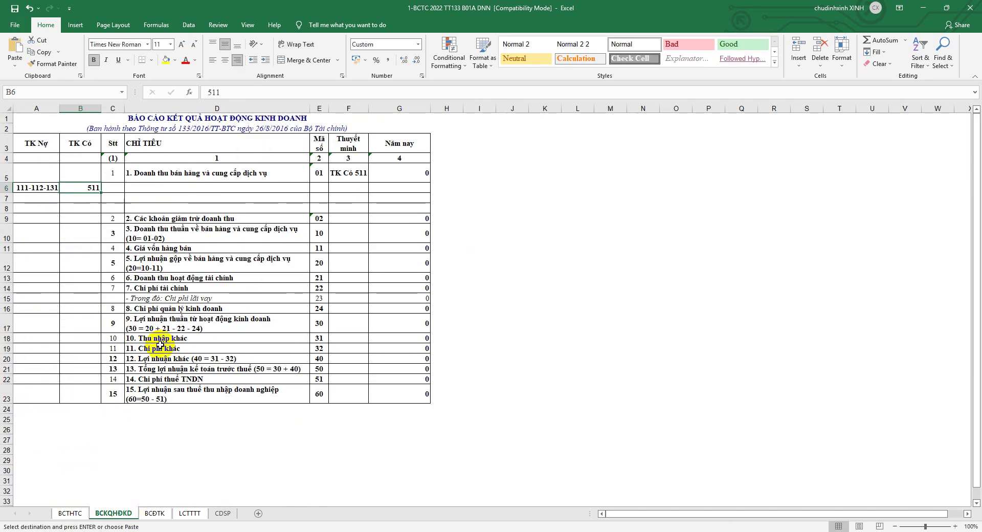
right_click(93, 189)
click(130, 234)
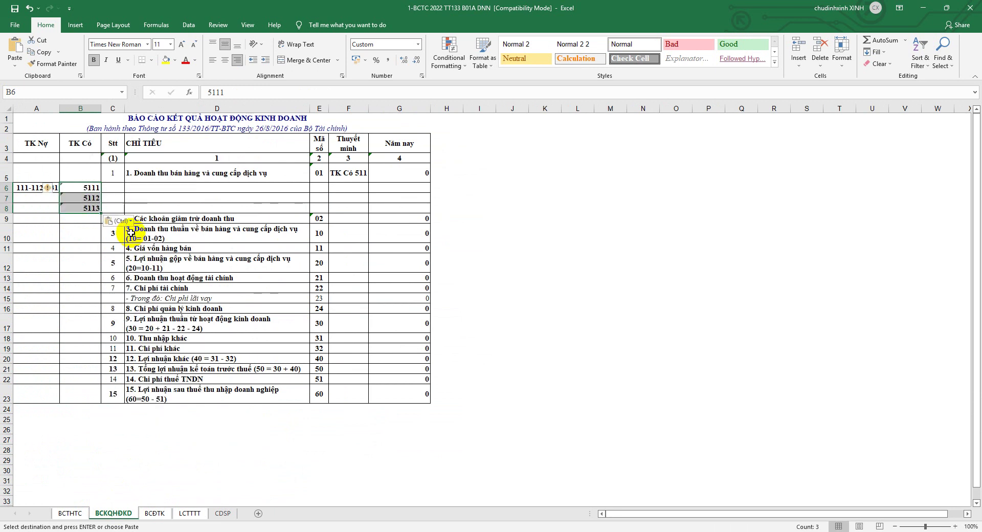
click(145, 190)
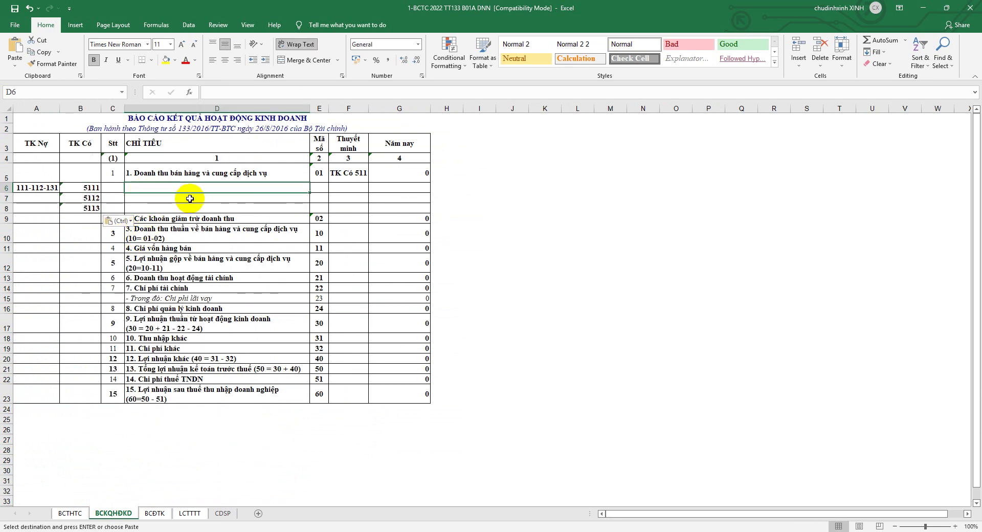
double_click(101, 109)
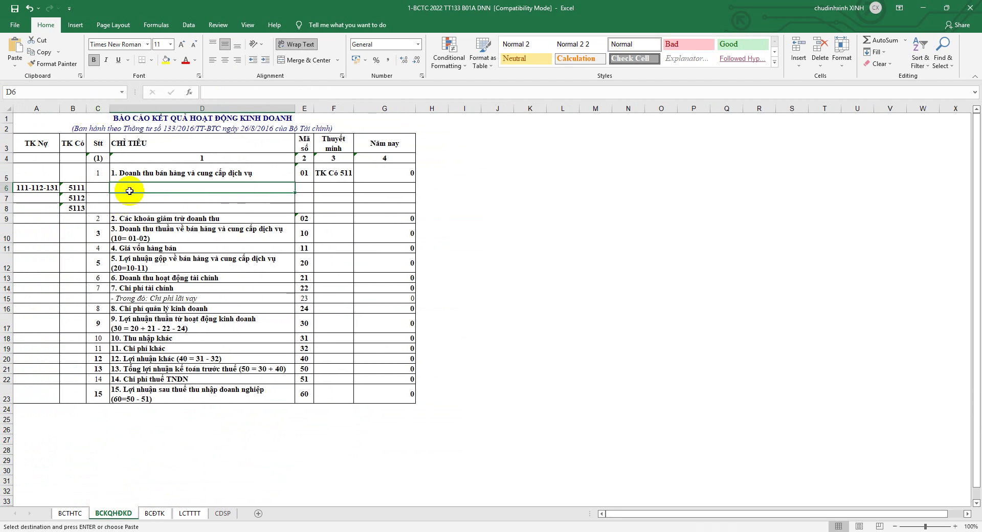
- Enter =VLOOKUP(B6;BCĐTK!$B$6:$C$136;2;0) in D6 to show 'Doanh thu bán hàng hóa'
text(=)
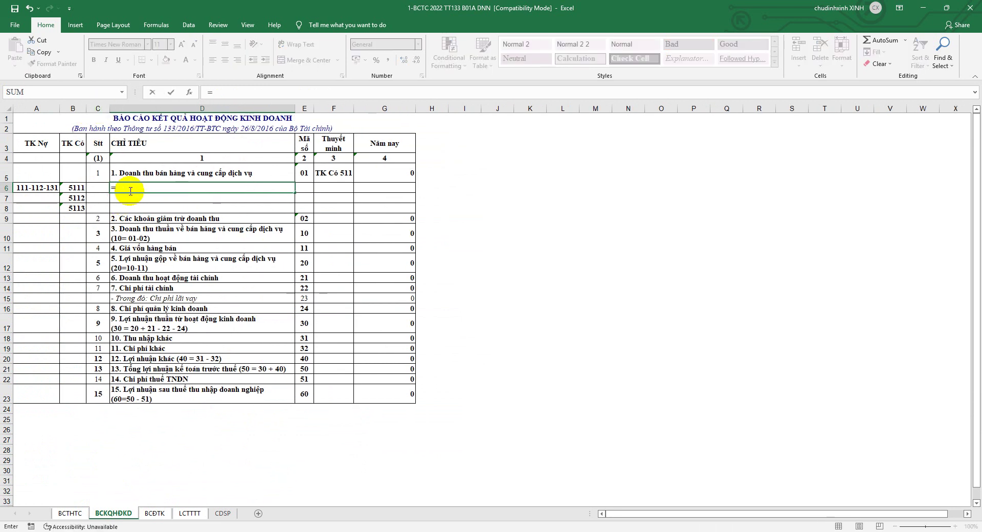
text(vl)
double_click(140, 199)
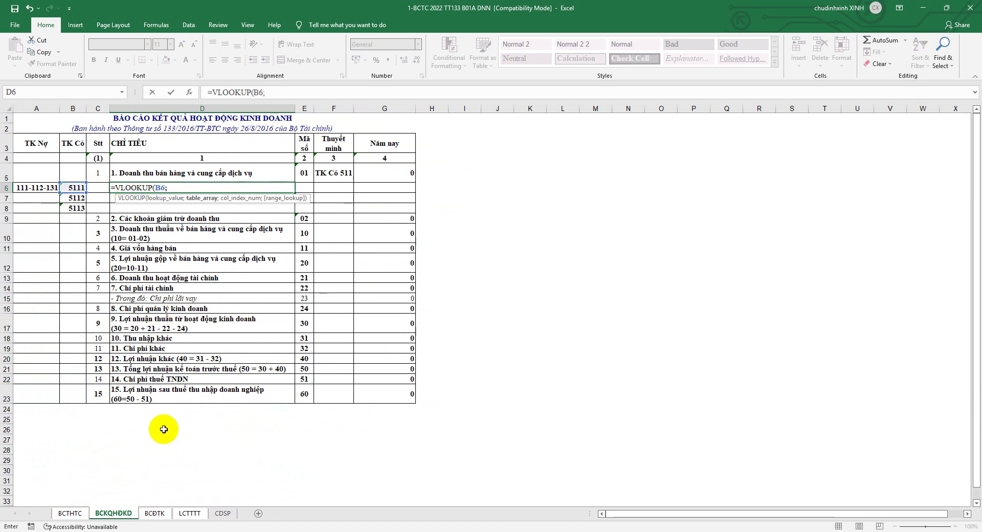
click(154, 514)
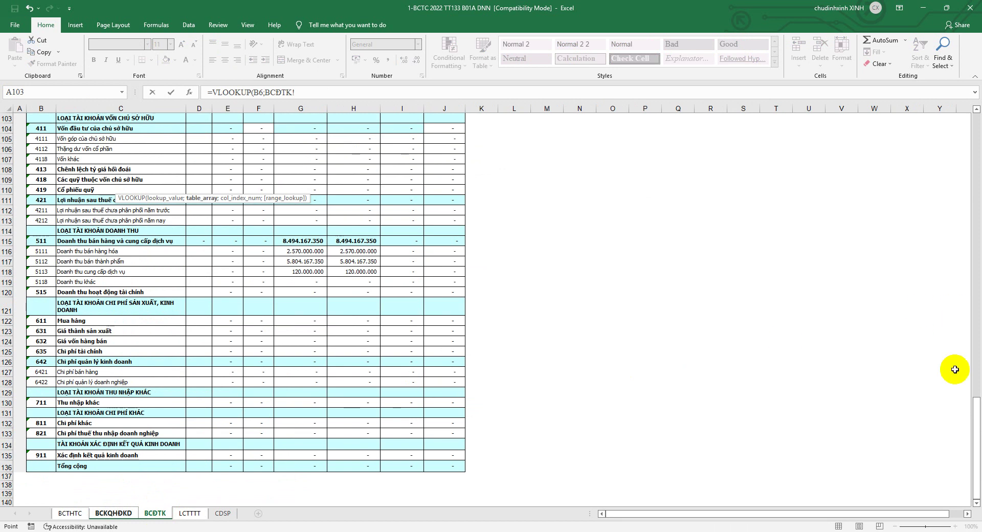
drag(975, 427, 975, 128)
drag(41, 179, 138, 370)
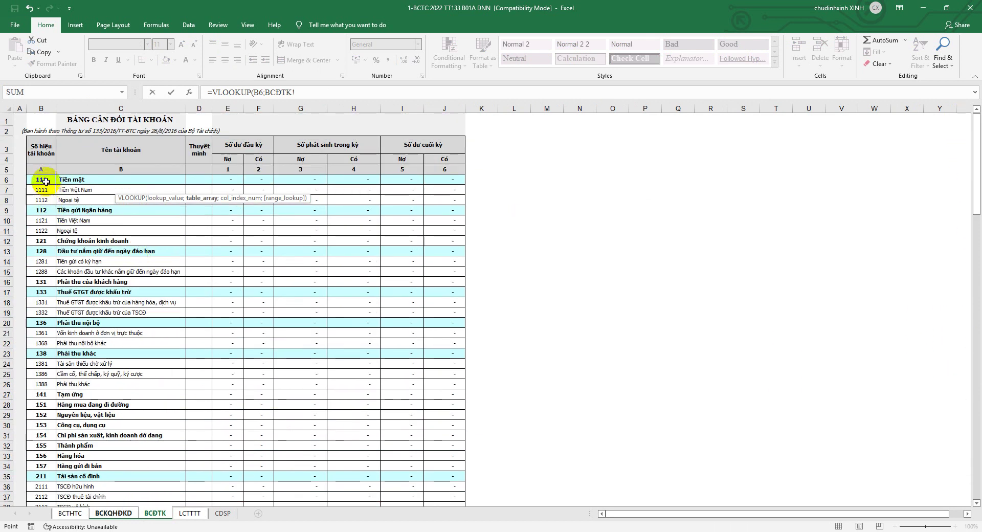
mouse_move(185, 492)
mouse_down()
mouse_move(139, 498)
mouse_move(140, 470)
mouse_up()
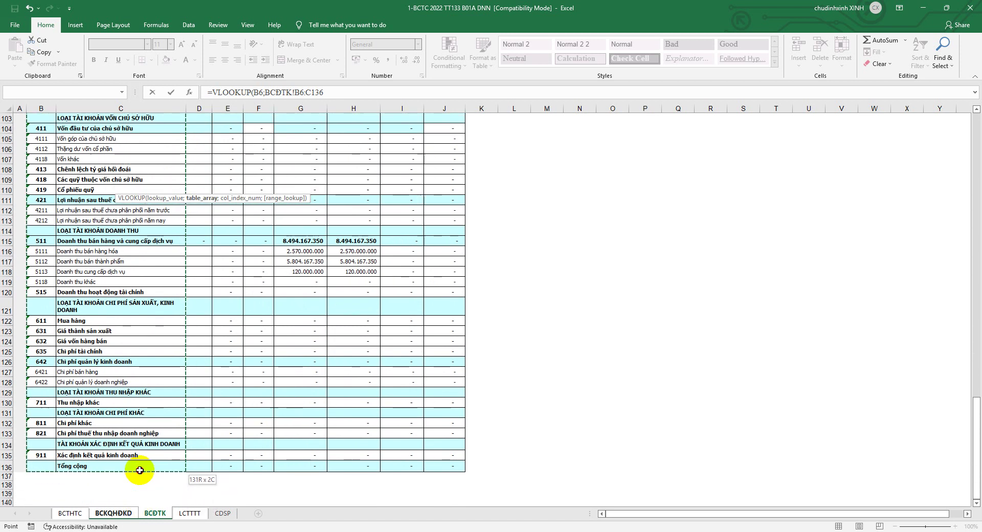
text(;)
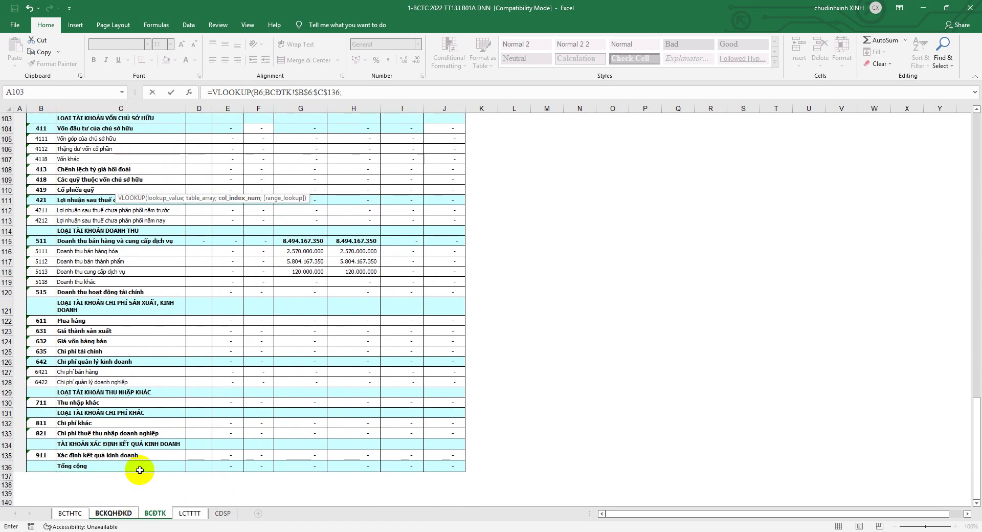
text(2;0)
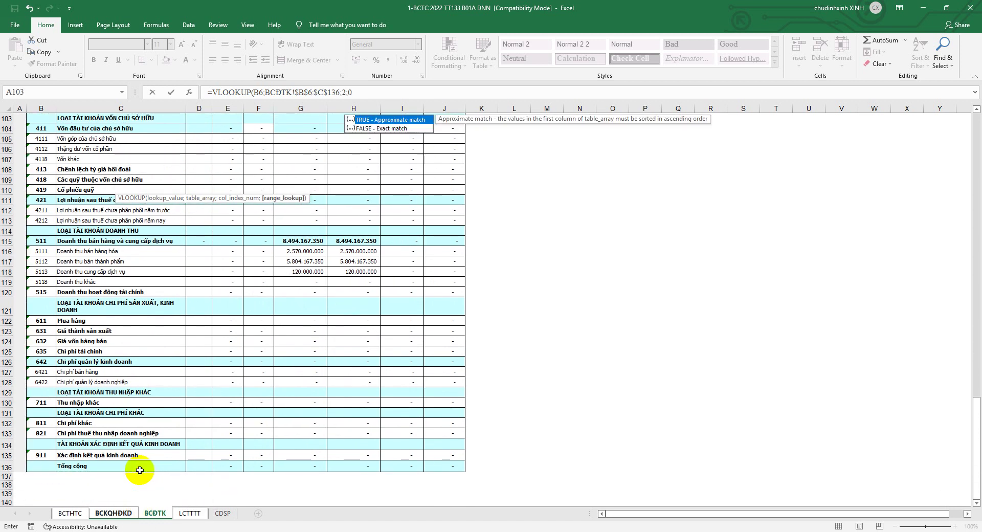
key(Return)
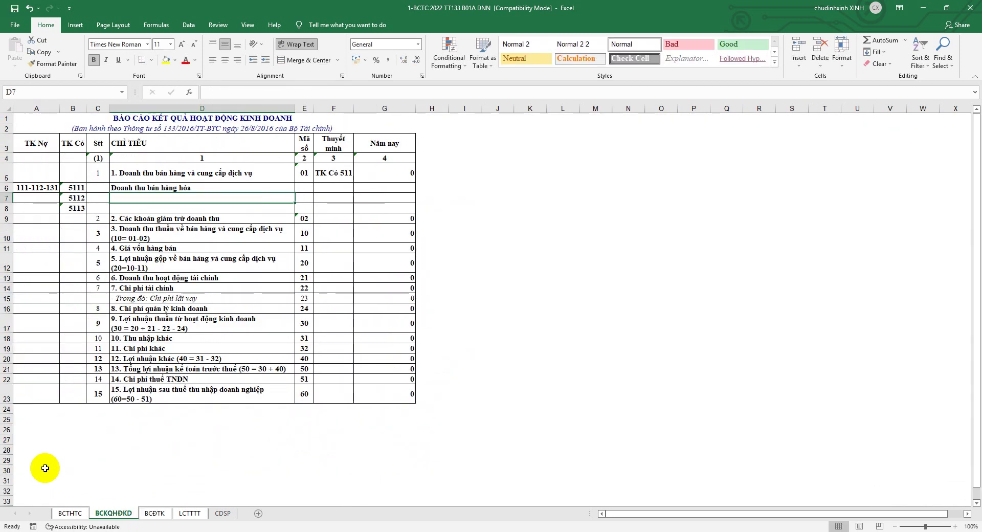
- Make rows 6–8 red and unbolded, with italic description text
drag(7, 187, 8, 208)
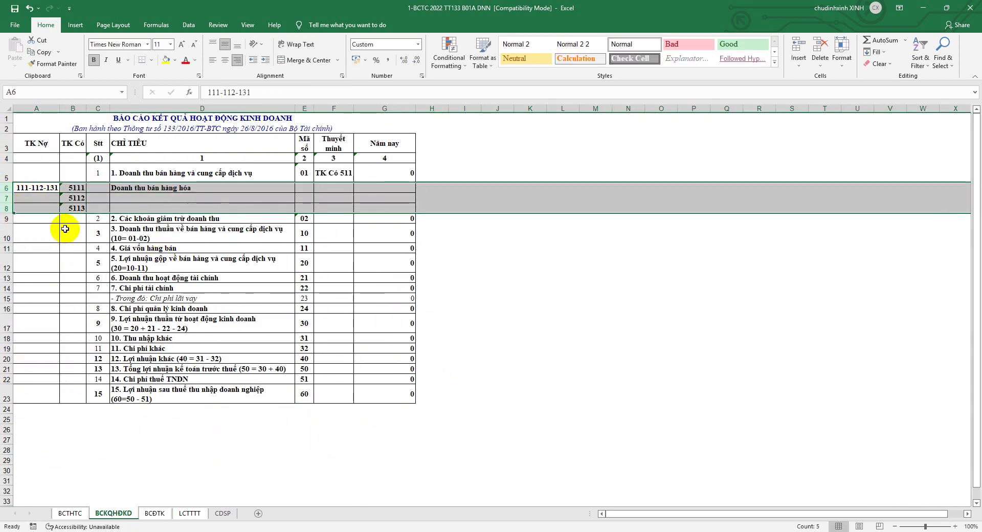
click(185, 60)
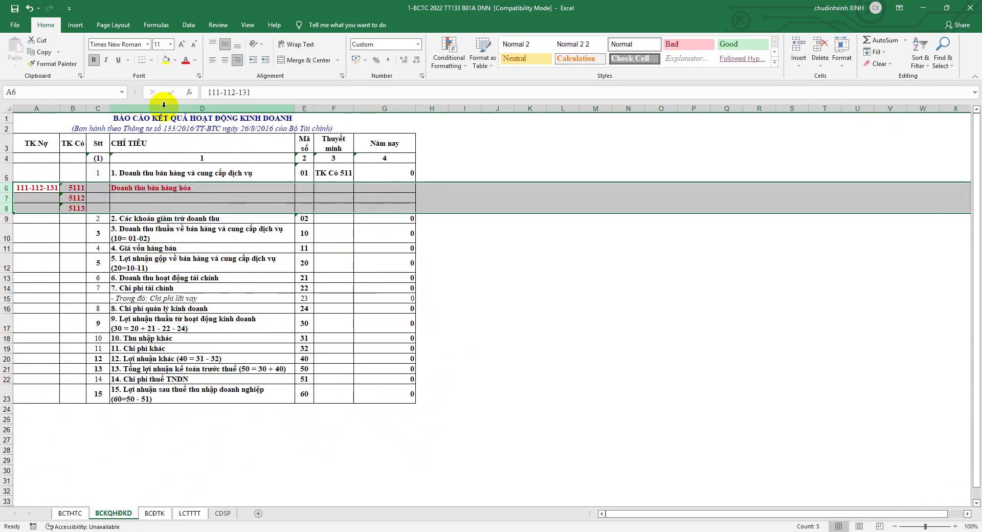
click(94, 60)
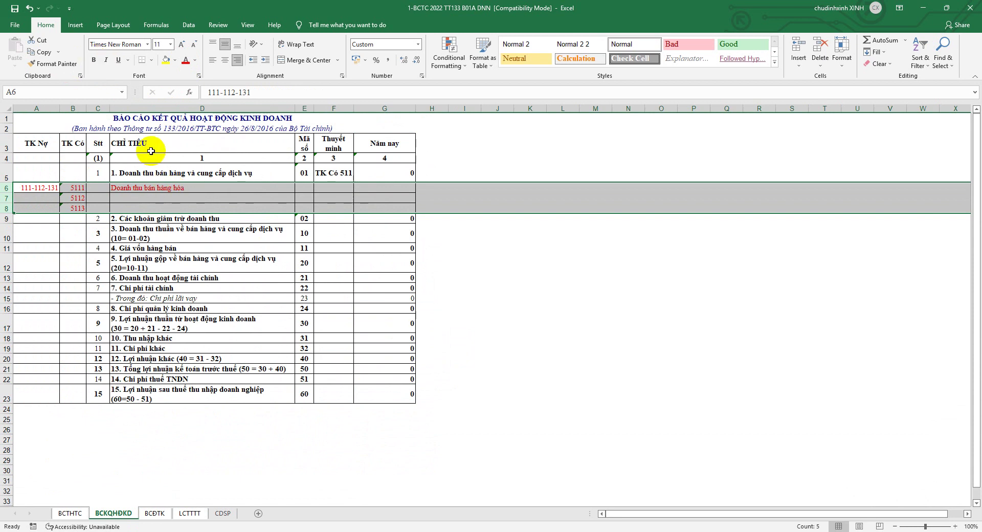
drag(173, 190, 379, 211)
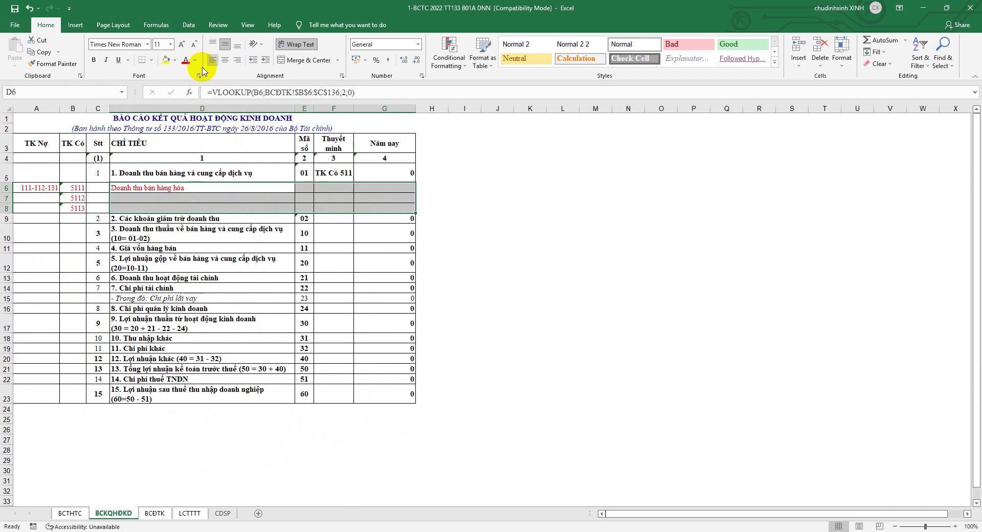
click(106, 60)
- Fill the D6 lookup down to D8 and copy 111-112-131 into A7:A8
click(232, 186)
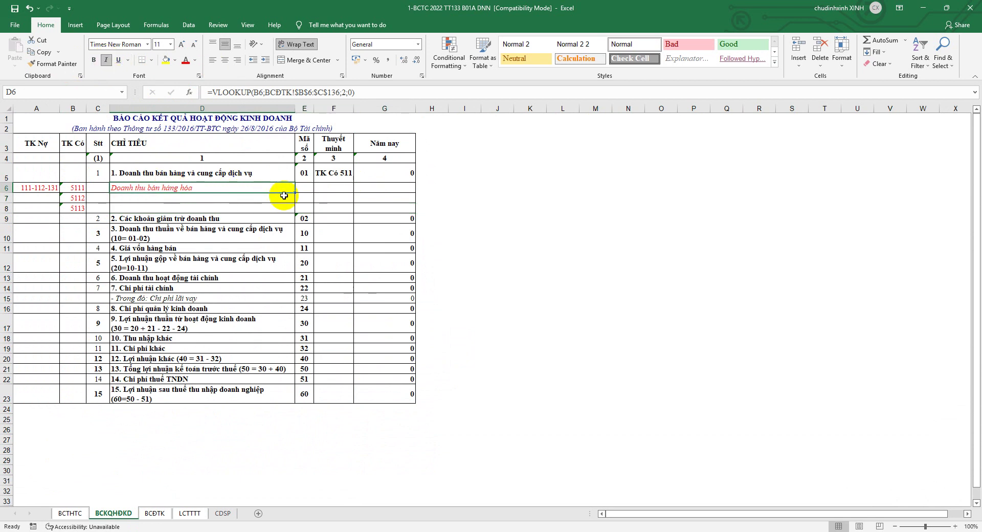
drag(296, 193, 285, 212)
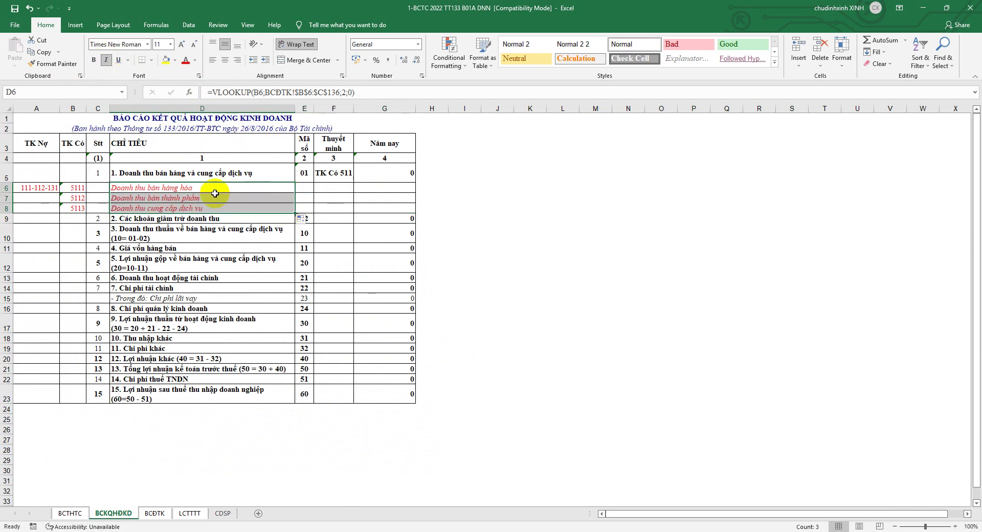
right_click(45, 188)
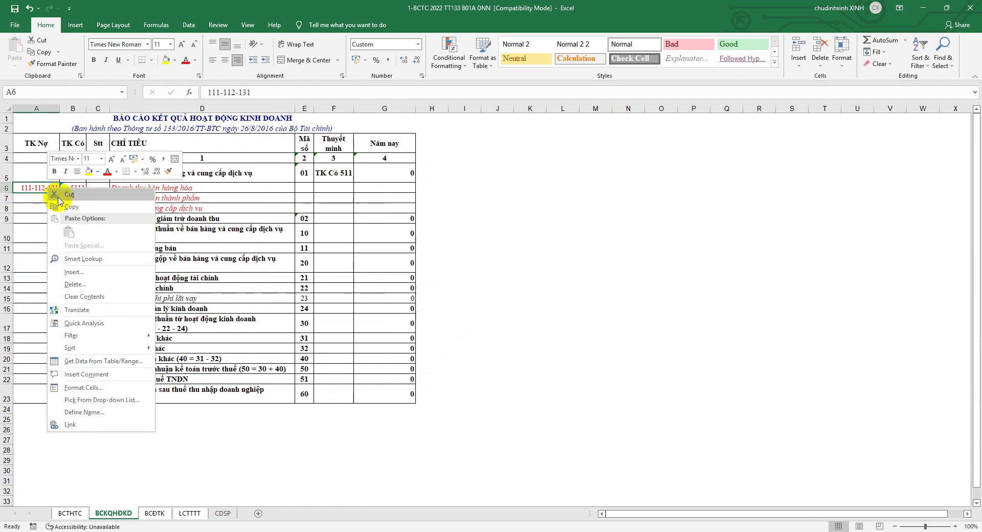
click(63, 208)
drag(46, 197, 46, 207)
right_click(46, 207)
click(74, 235)
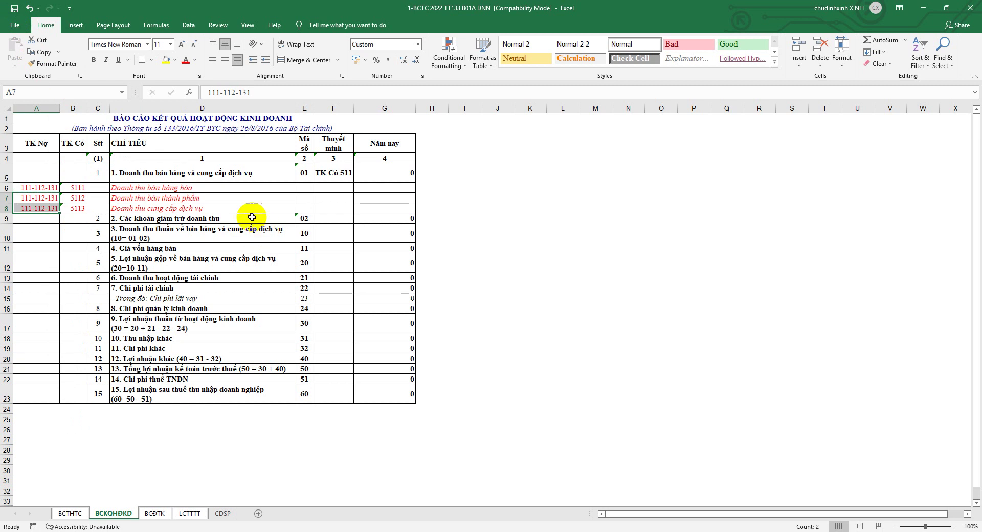
click(200, 188)
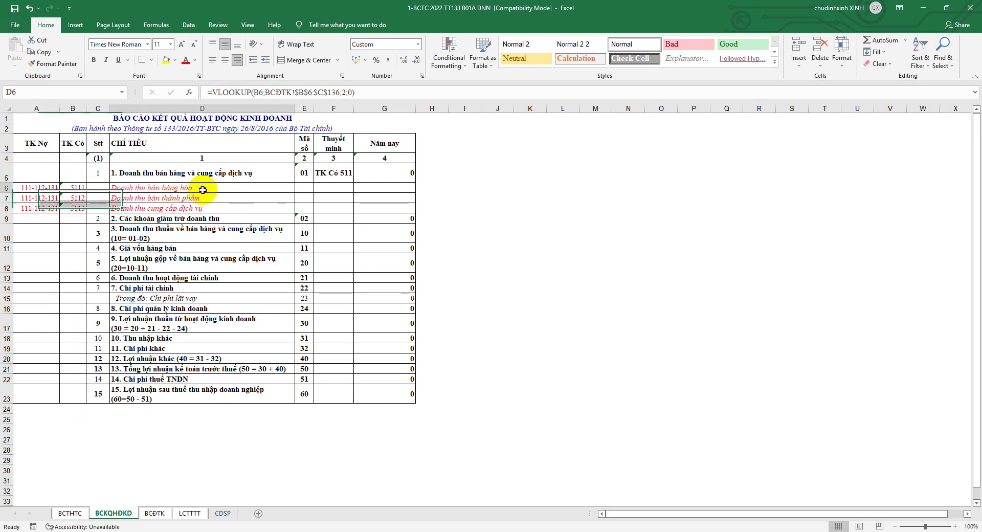
- Link G6 to BCĐTK cell H116, showing 2.570.000.000
click(365, 188)
text(=)
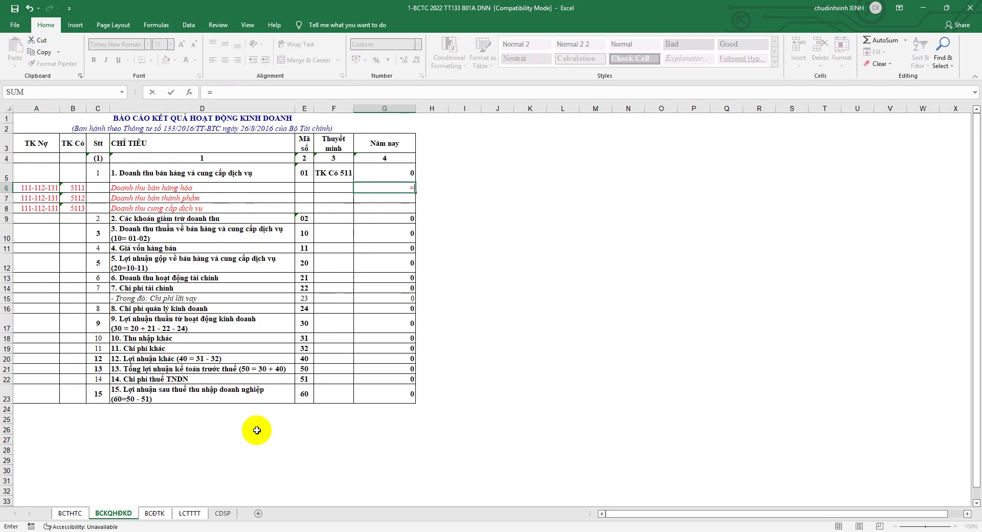
click(162, 514)
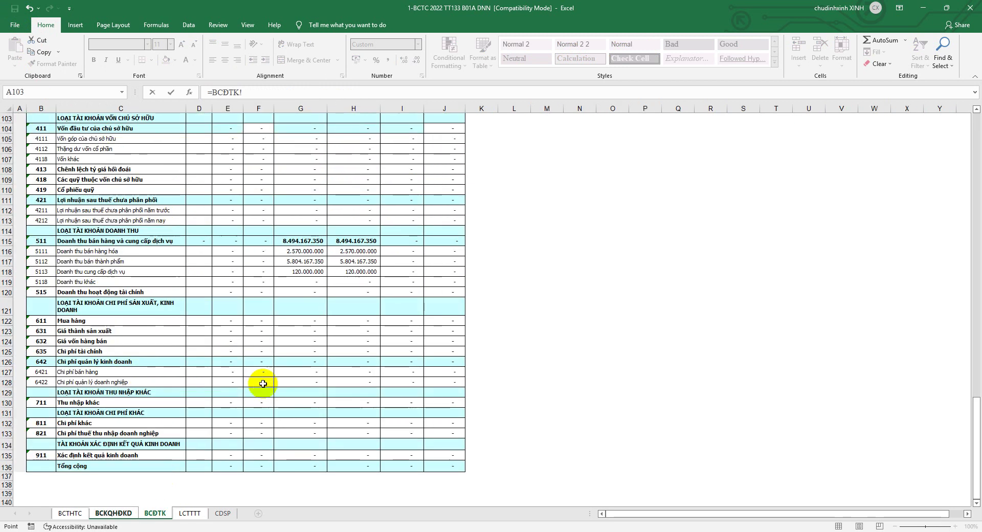
click(299, 251)
key(Return)
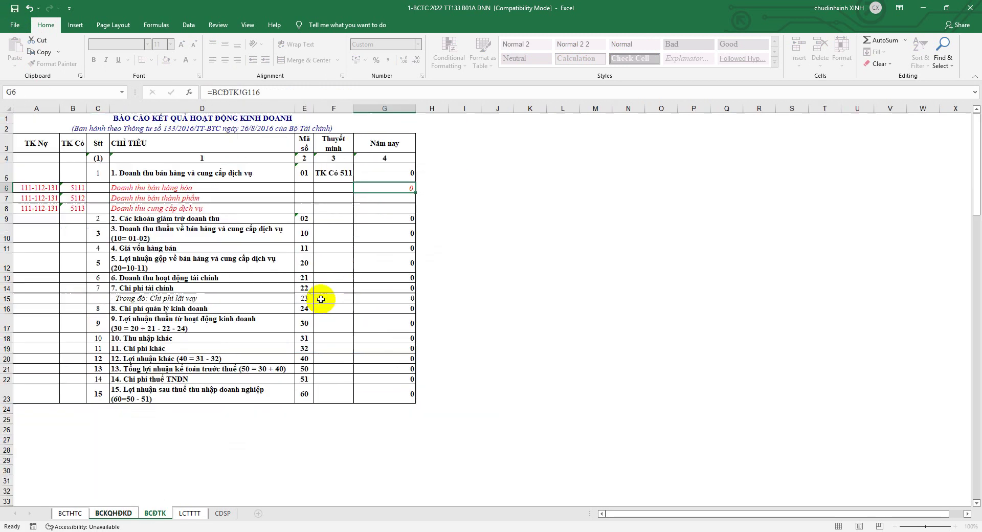
click(374, 188)
text(=)
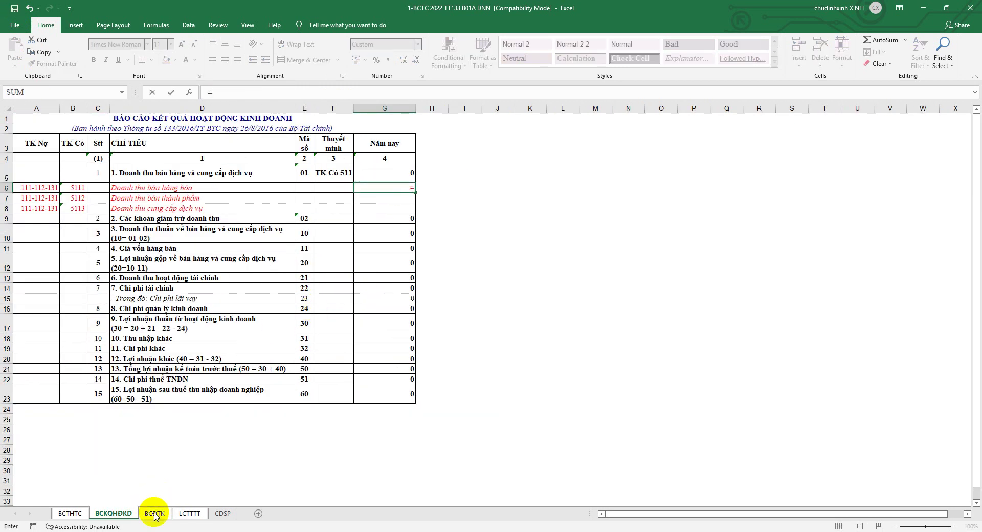
click(154, 513)
key(Return)
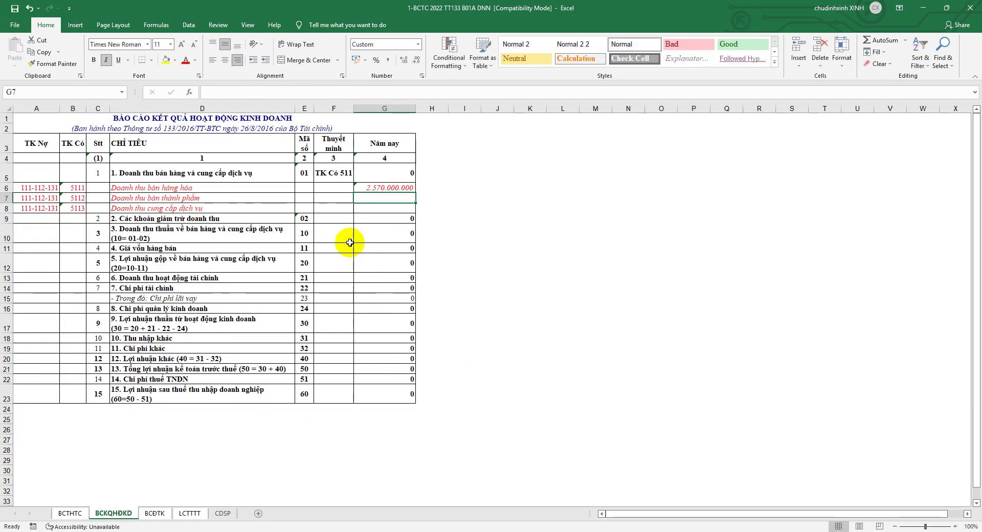
- Link G7 and G8 to BCĐTK cells H117 and H118 (5.804.167.350 and 120.000.000)
text(=)
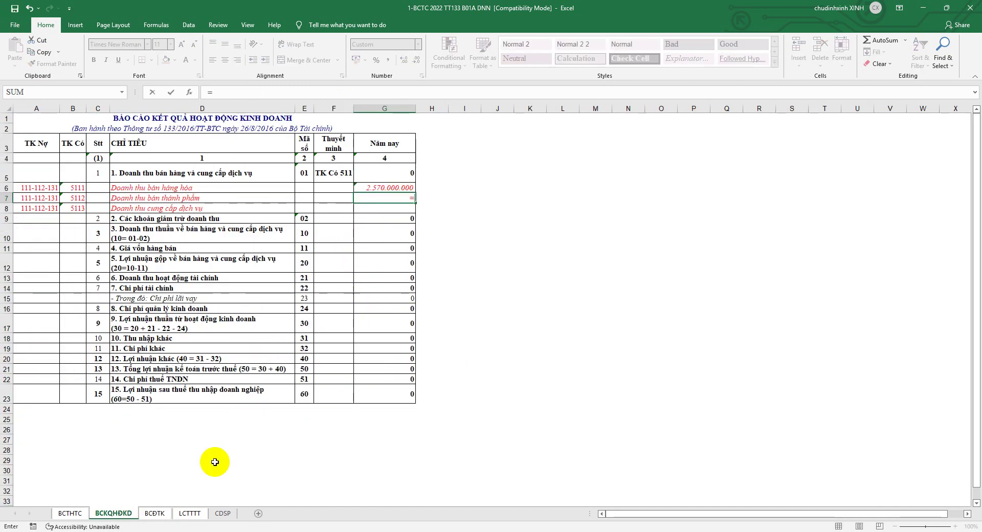
click(154, 513)
click(352, 263)
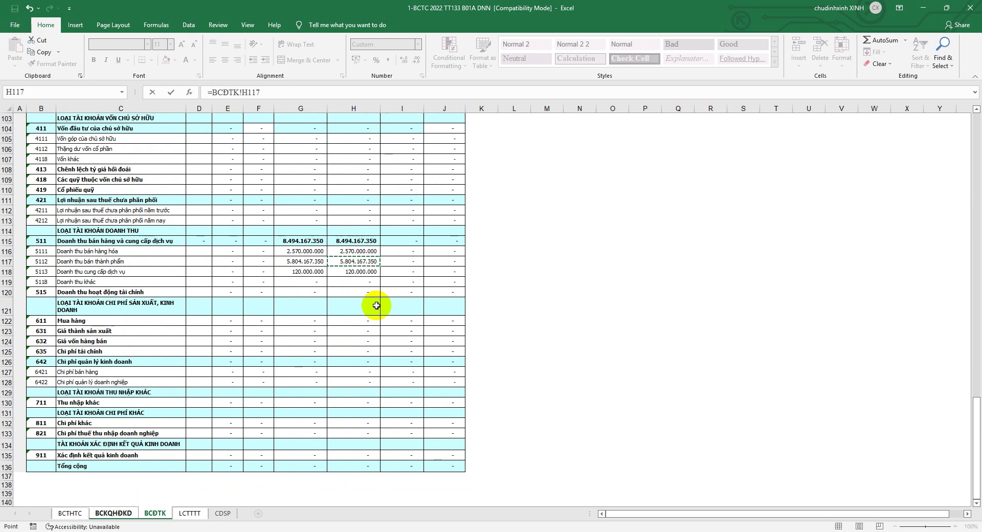
key(Return)
text(=)
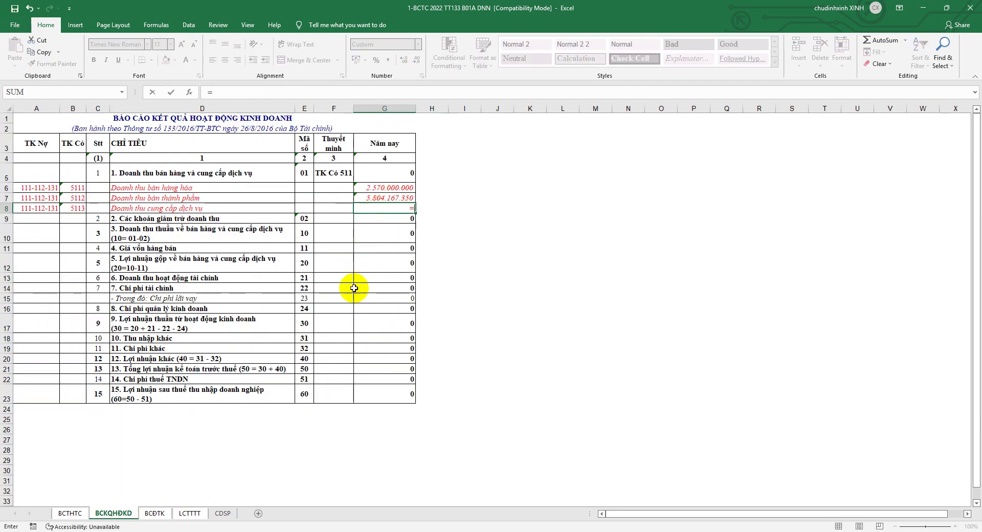
click(155, 513)
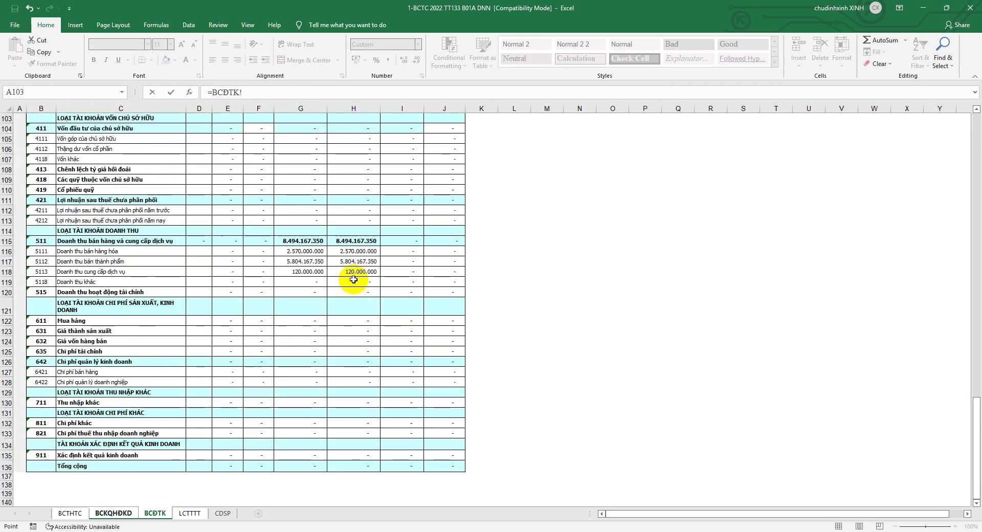
key(Return)
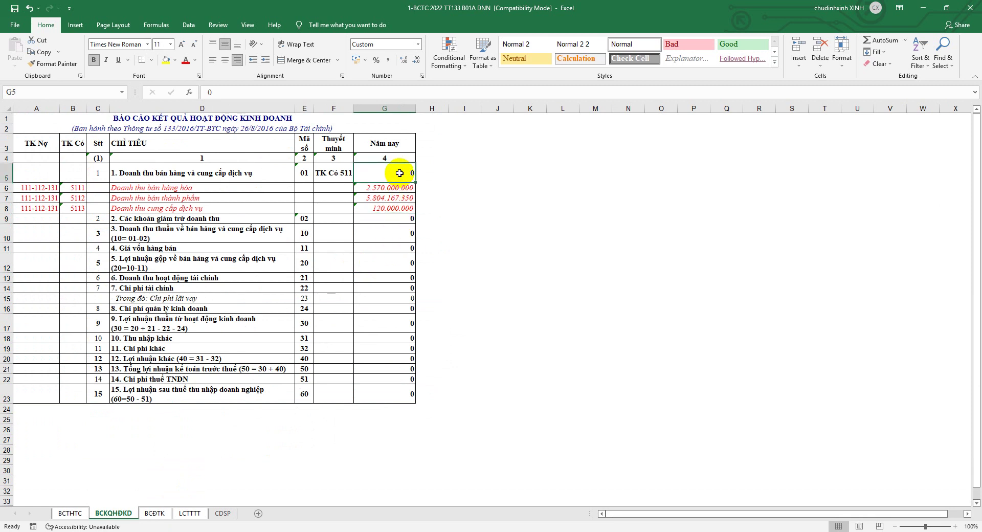
- AutoSum G6:G8 into G5 for total revenue of 8.494.167.350
click(878, 40)
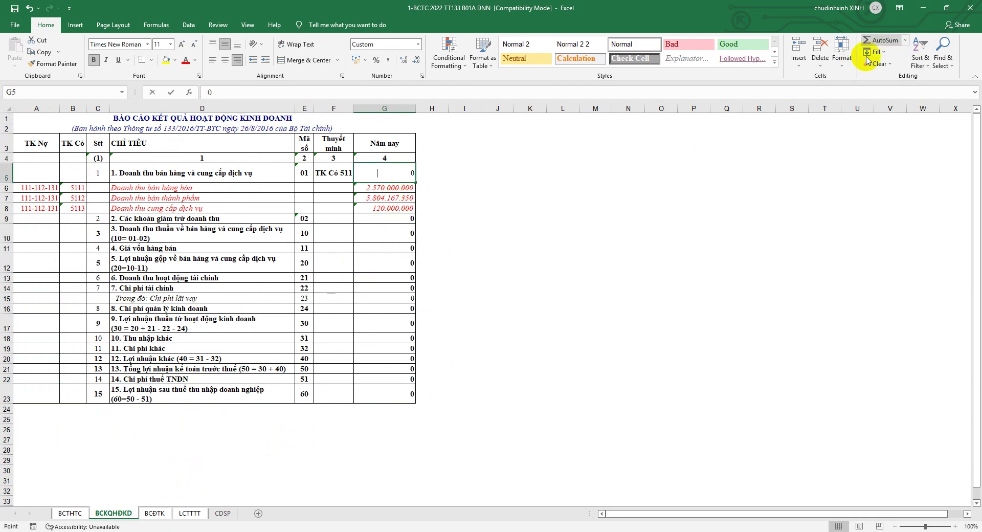
drag(385, 189, 385, 207)
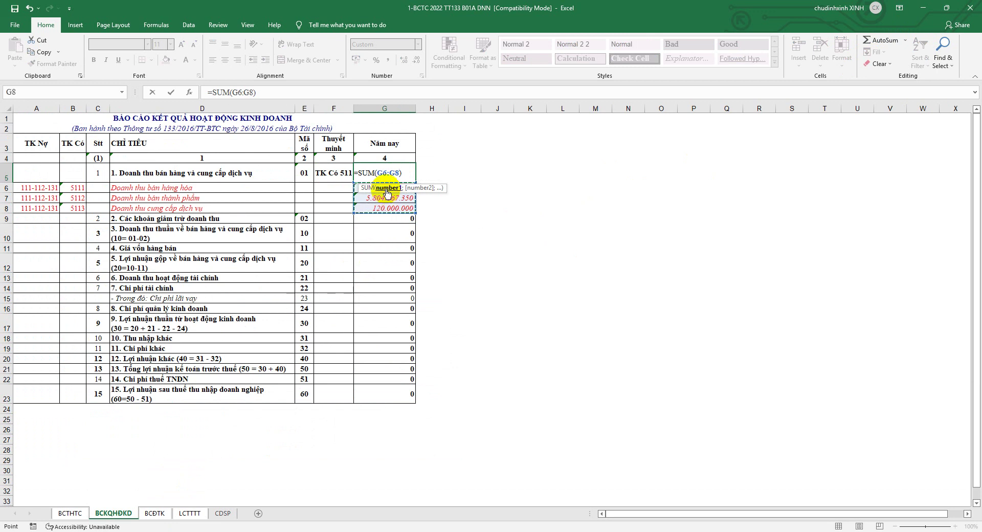
key(Return)
click(391, 172)
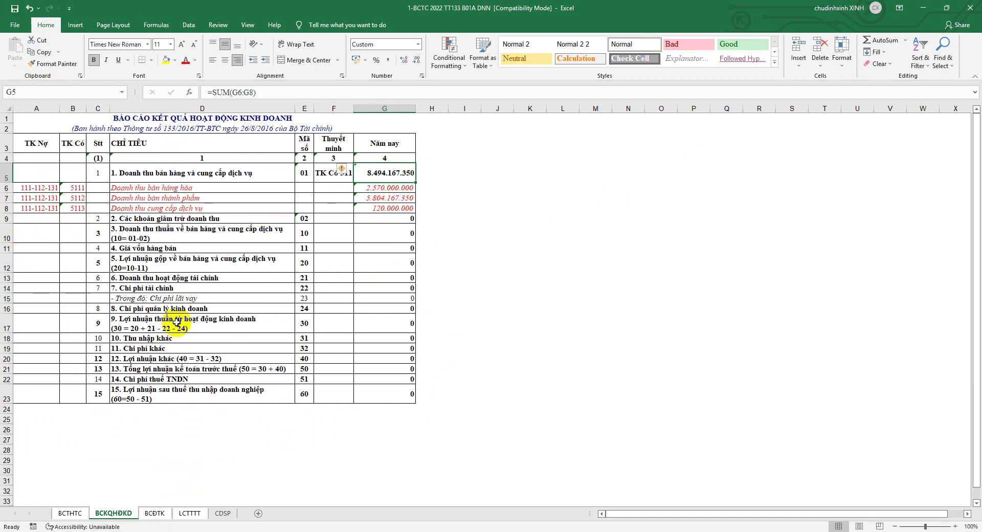
click(7, 233)
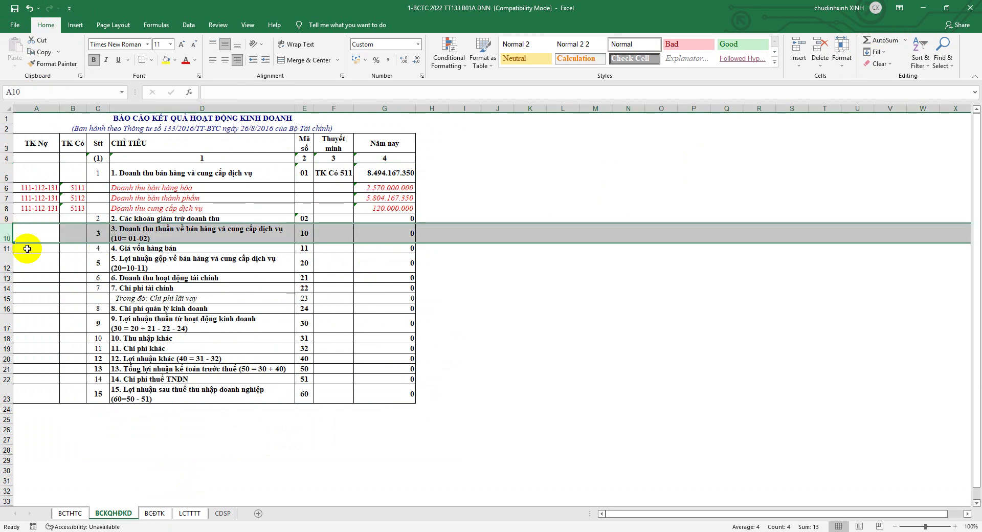
- In the Word guidance, scroll to Mã số 02 and select the phrase 'Nợ TK 511'
key(alt+Tab)
scroll(456, 358, down, 1)
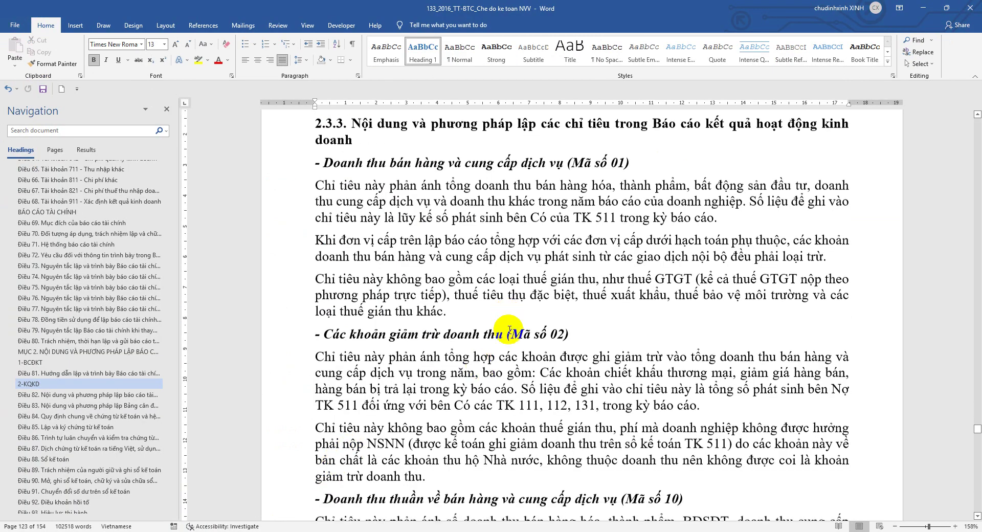
scroll(450, 333, down, 2)
scroll(443, 303, down, 2)
drag(318, 201, 574, 199)
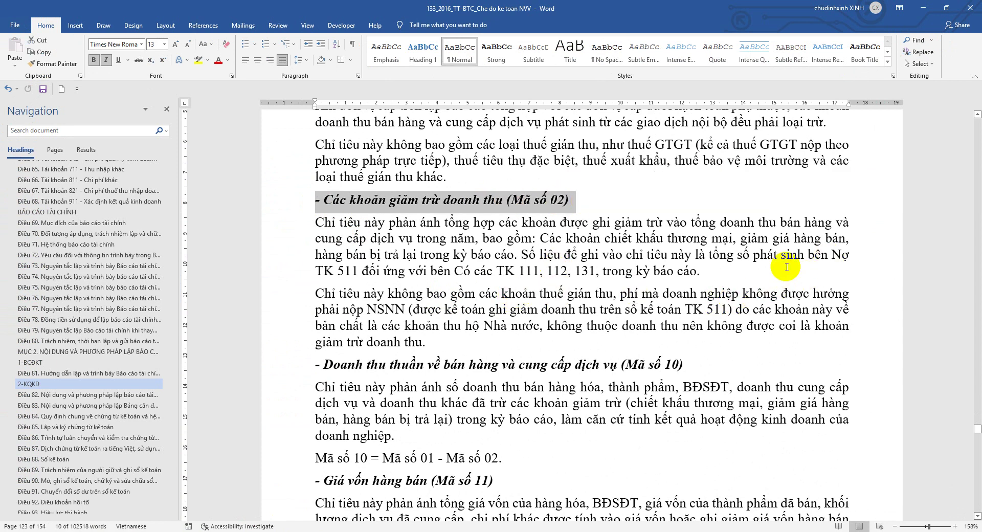
drag(833, 256, 339, 268)
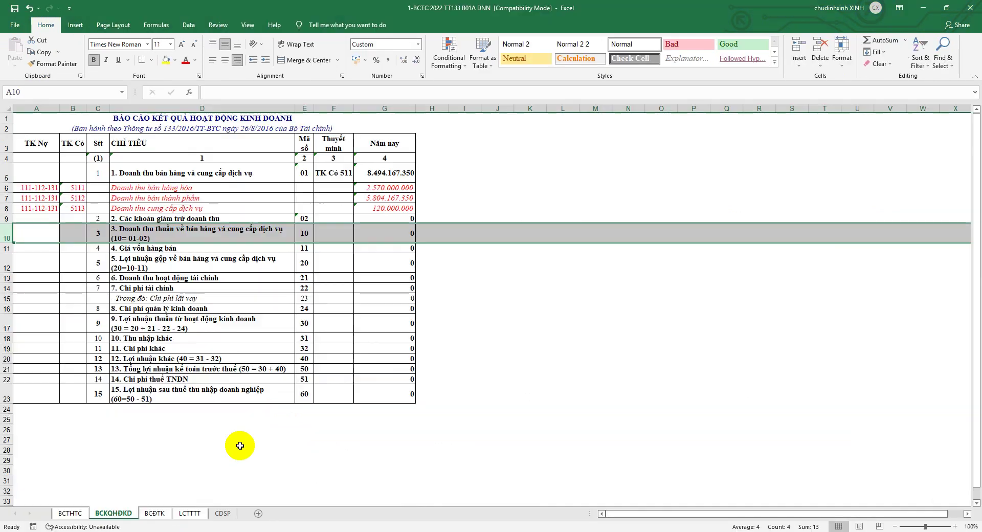
- Copy 'Nợ TK 511' and return to cell F9 of the Excel income statement
click(198, 525)
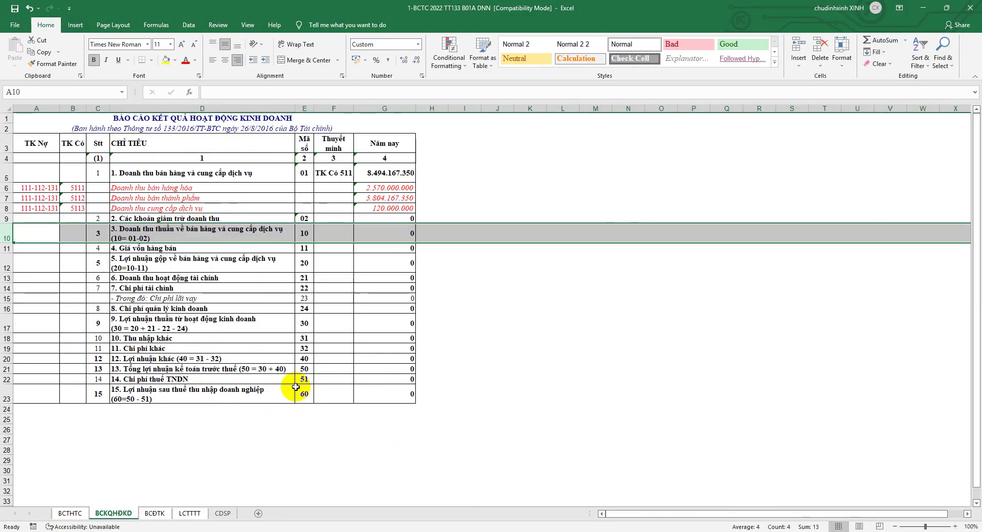
click(267, 527)
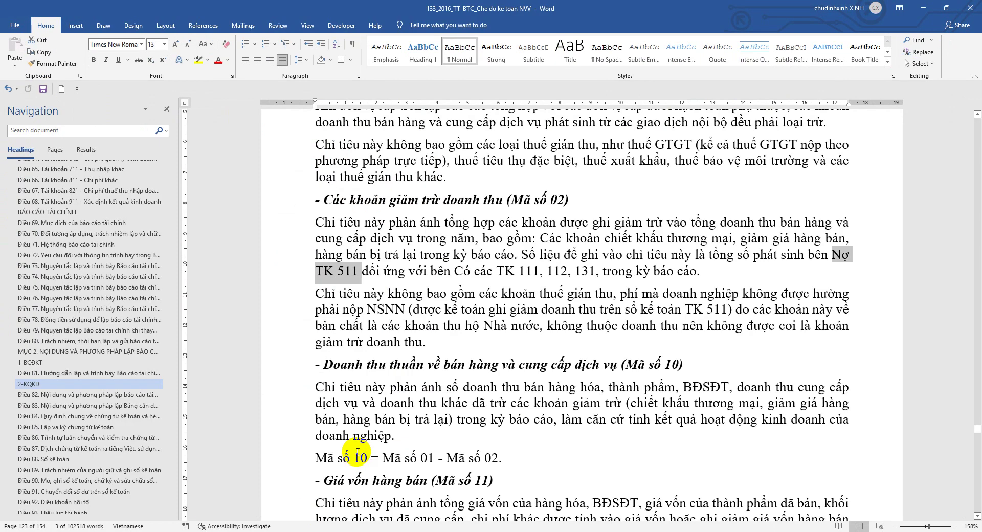
right_click(351, 278)
click(373, 300)
click(197, 527)
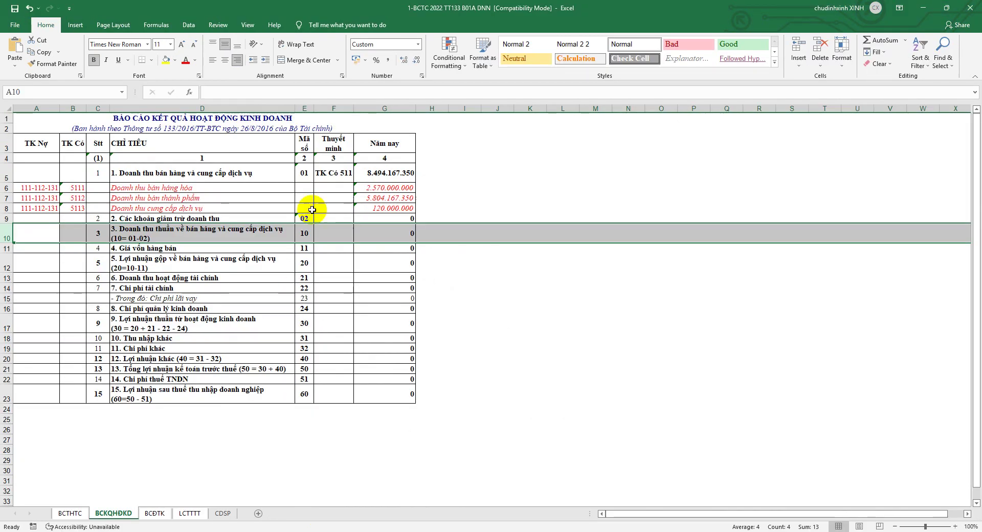
right_click(332, 217)
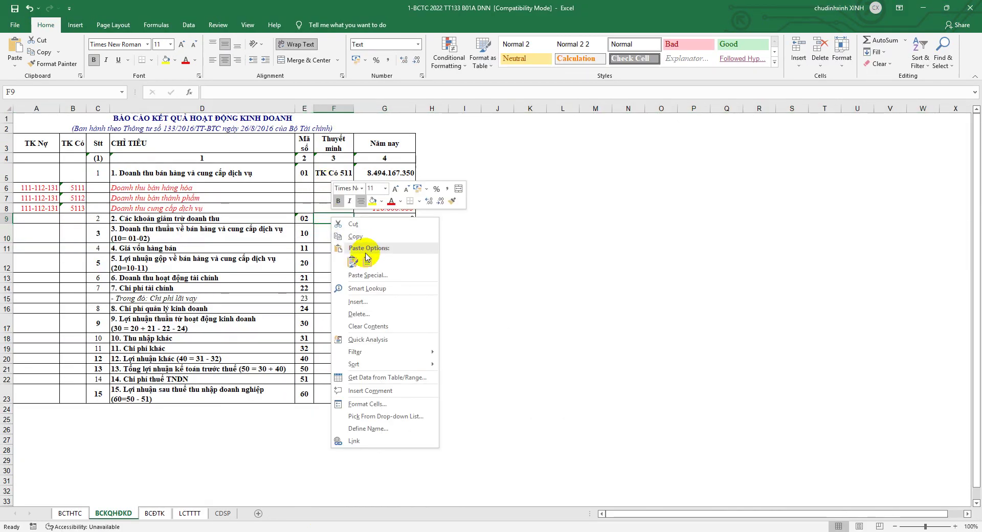
- Paste 'Nợ TK 511' as plain text into F9 as item 02's explanation
click(366, 258)
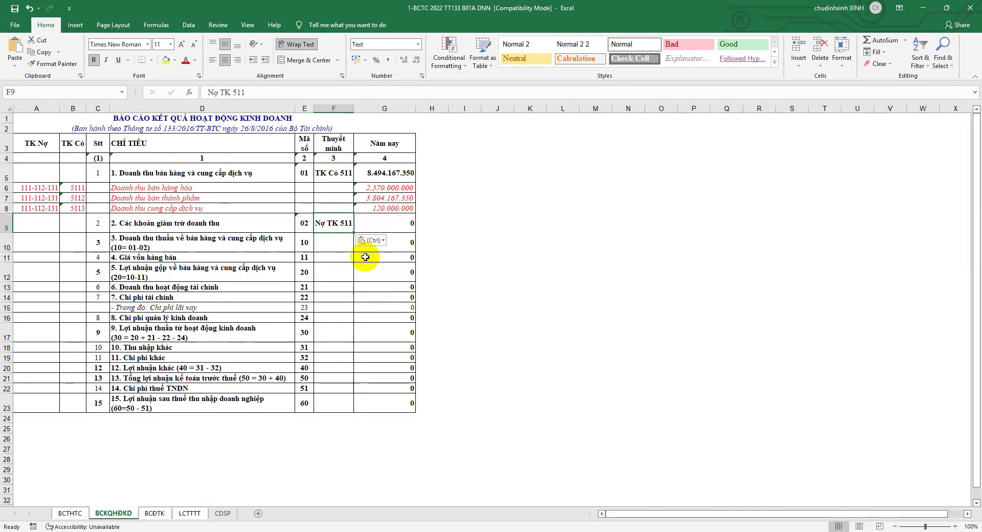
click(232, 525)
scroll(660, 358, up, 3)
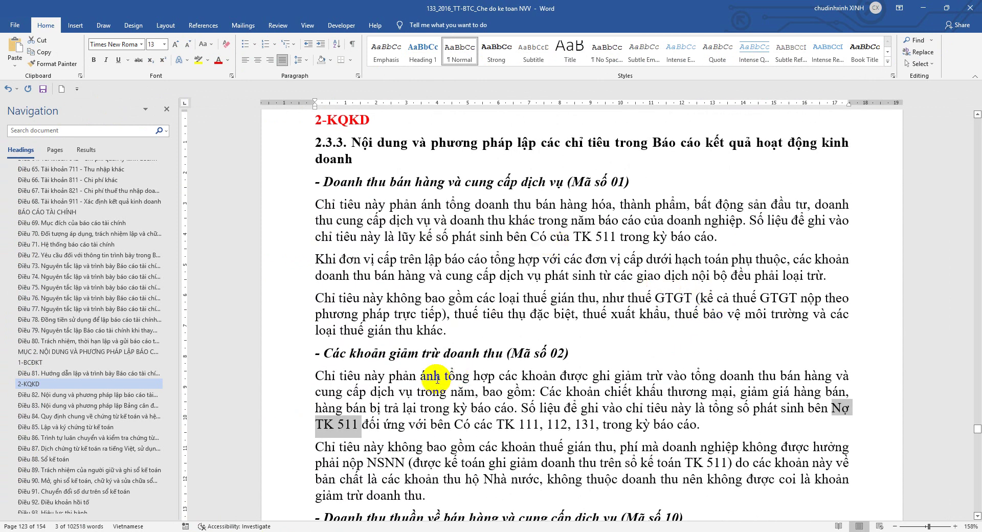
click(201, 526)
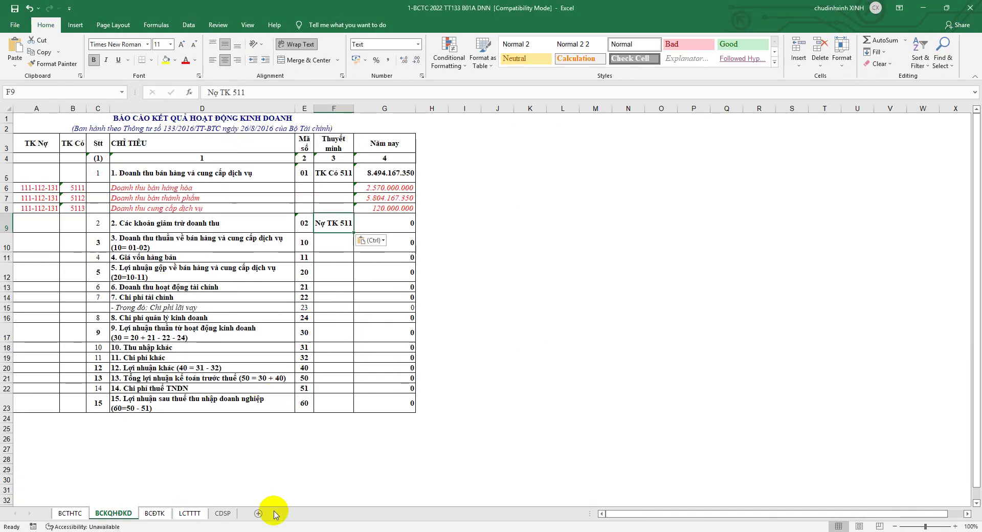
- Reword F5 to read 'Có TK 511' by moving 'Có' in front of 'TK'
click(333, 174)
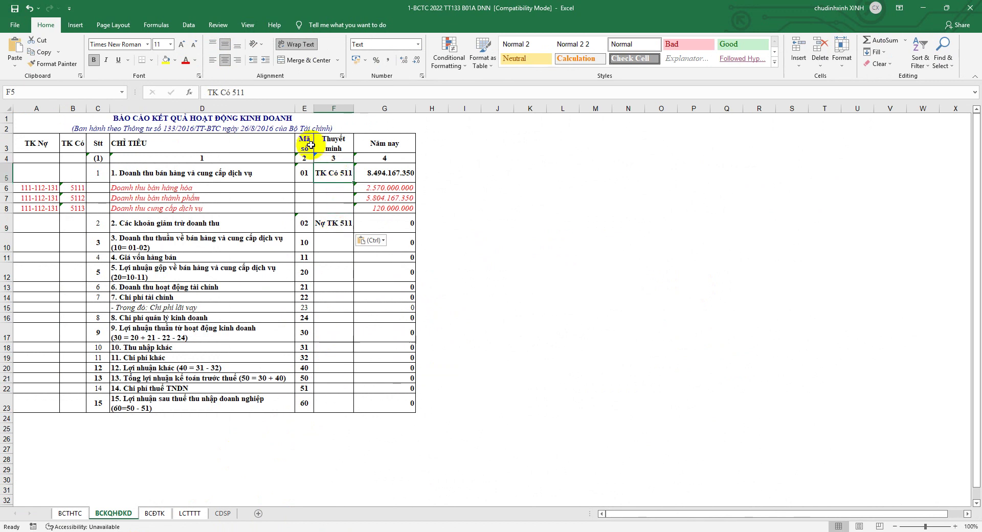
double_click(225, 92)
right_click(225, 92)
click(261, 108)
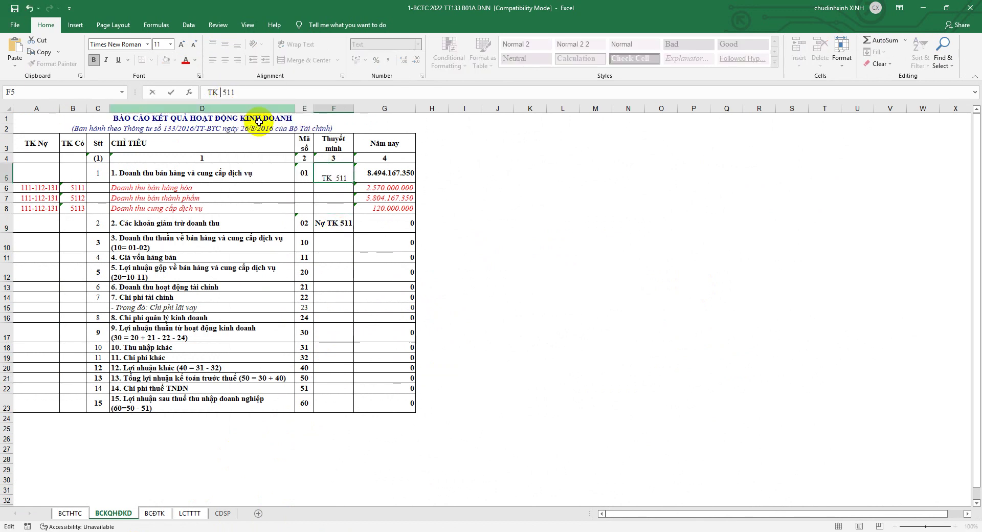
right_click(208, 92)
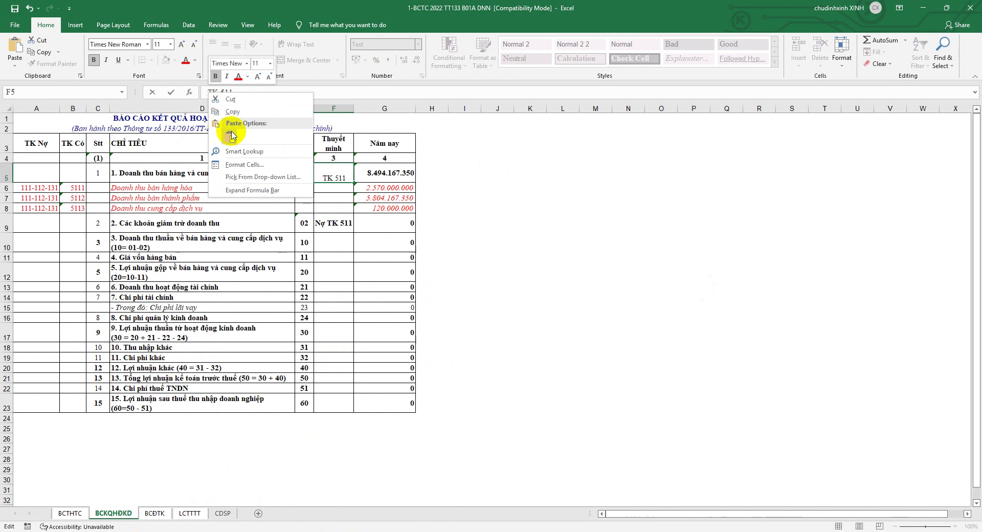
click(231, 131)
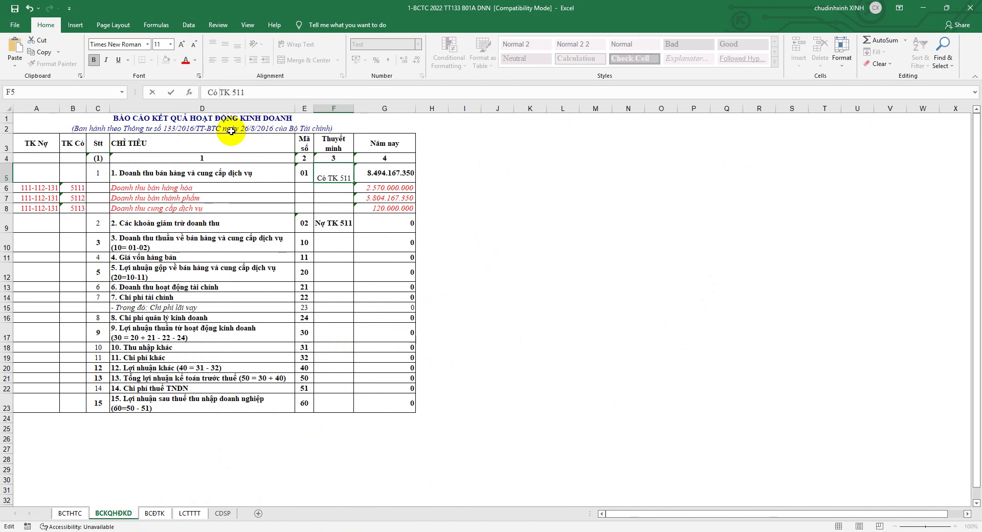
click(377, 223)
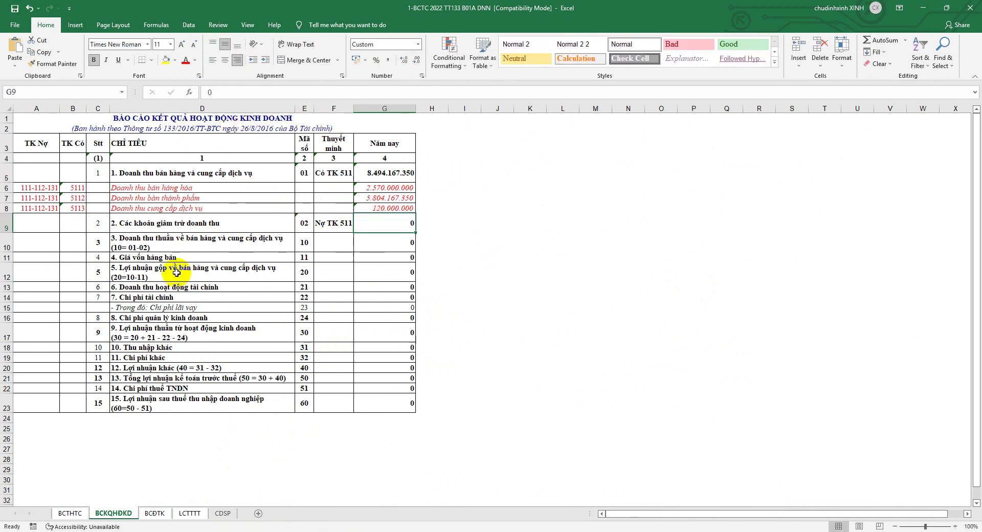
key(alt+Tab)
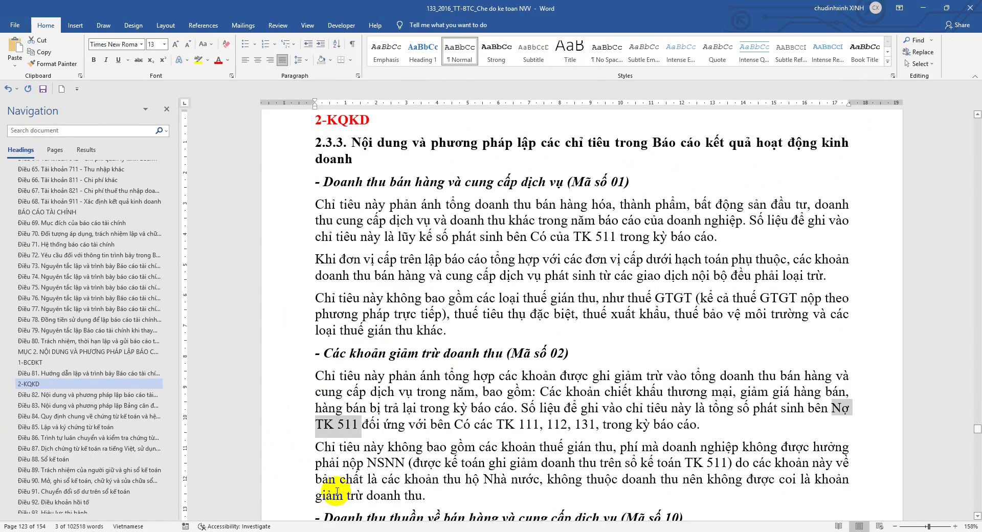
scroll(491, 368, down, 2)
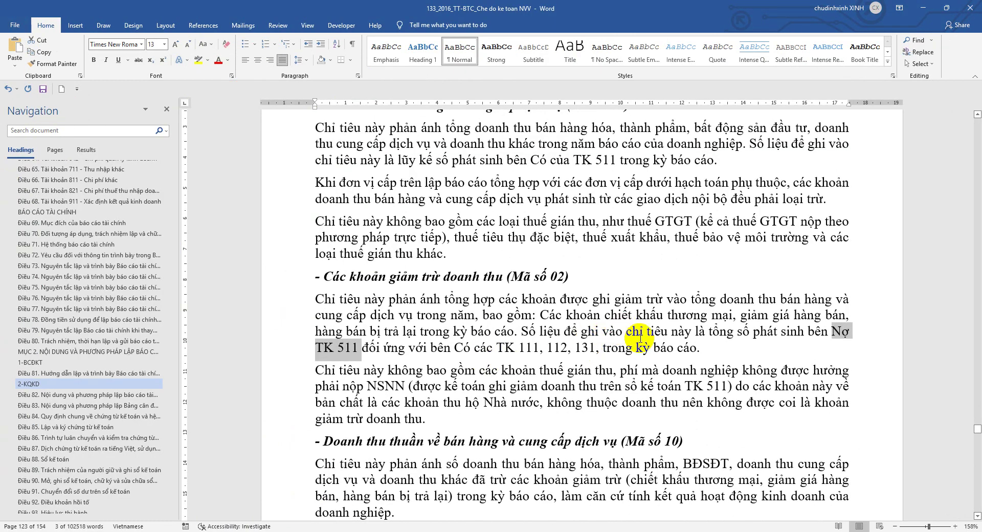
scroll(600, 347, down, 2)
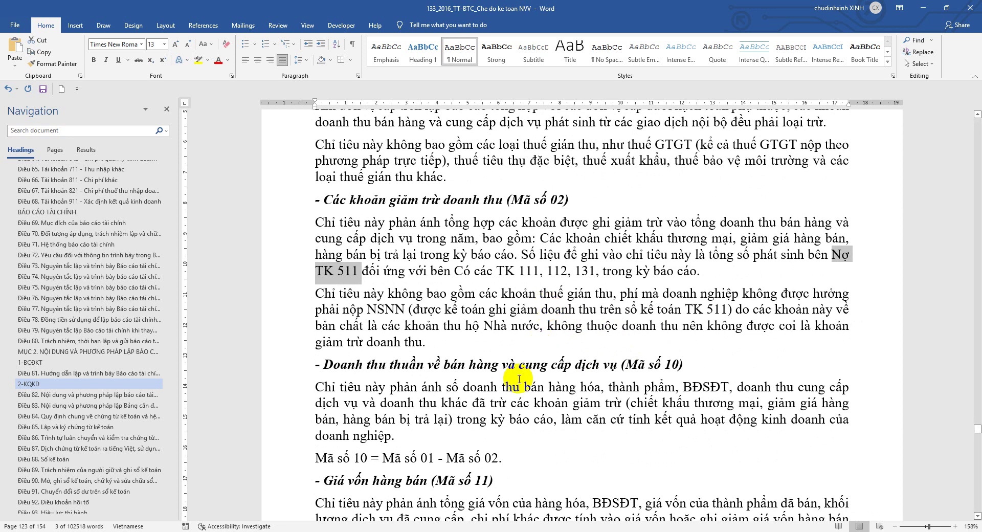
click(190, 531)
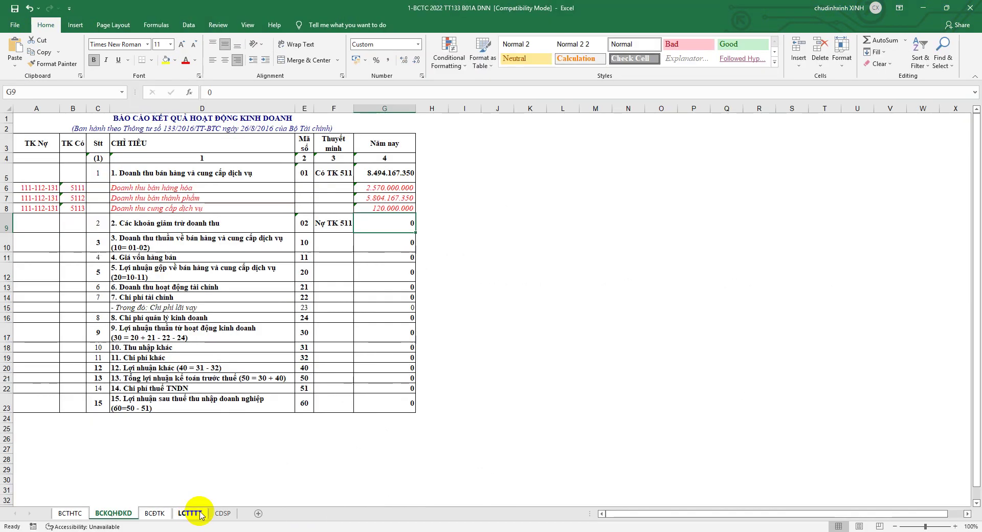
click(223, 513)
scroll(105, 379, down, 1)
scroll(86, 359, down, 3)
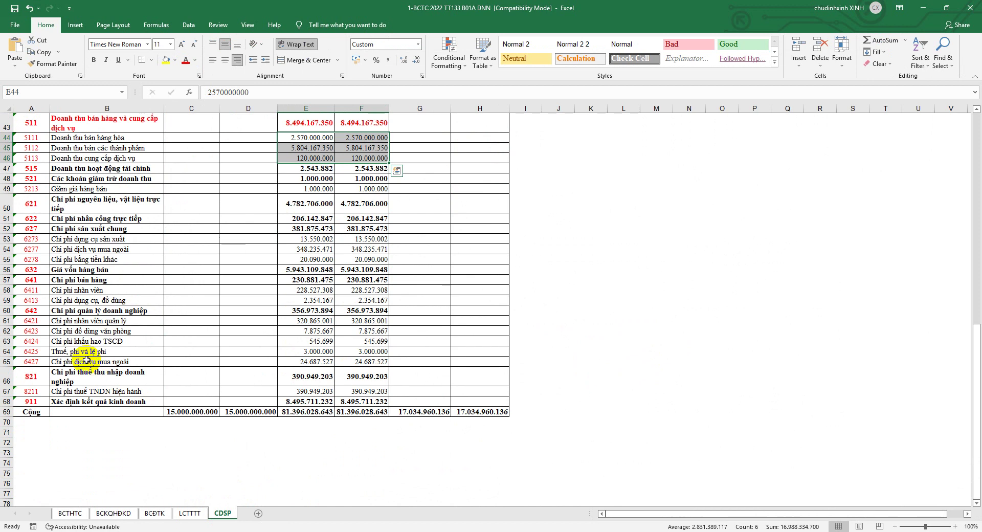
drag(8, 178, 7, 189)
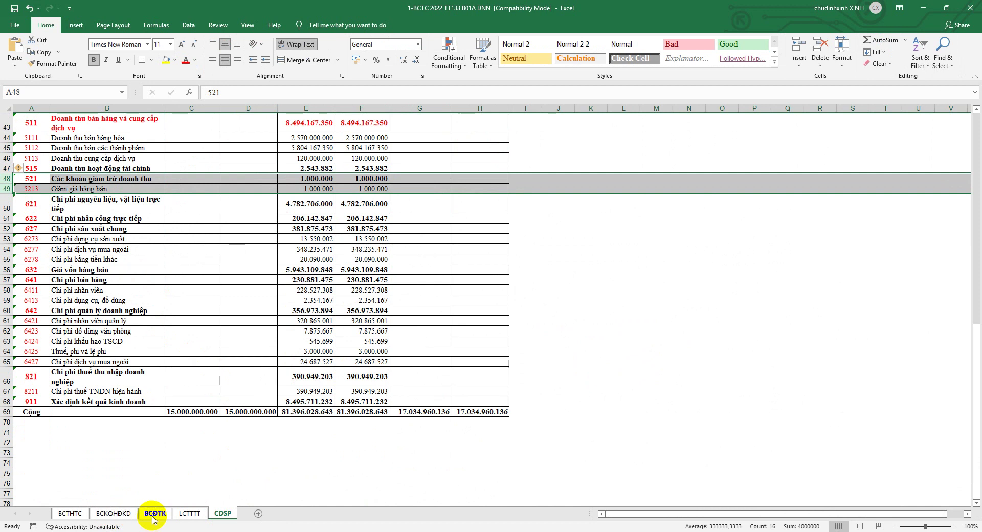
click(113, 514)
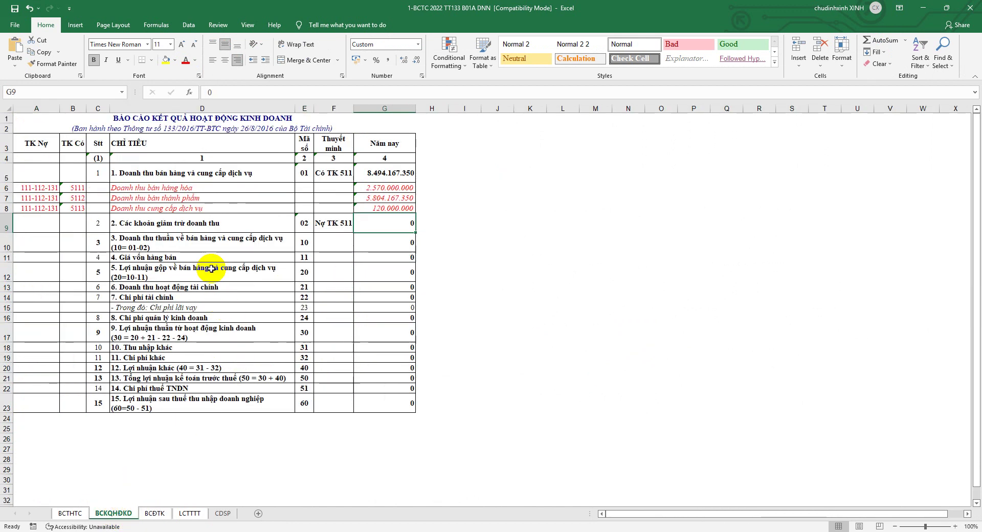
click(15, 8)
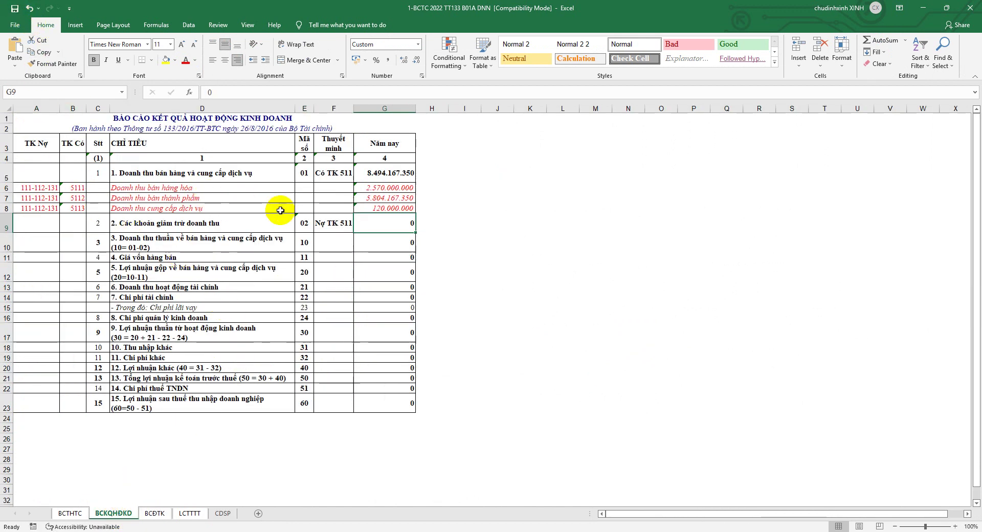
- Insert three blank rows at row 10 and fill A10:A12 with debit accounts 5111–5113
right_click(7, 244)
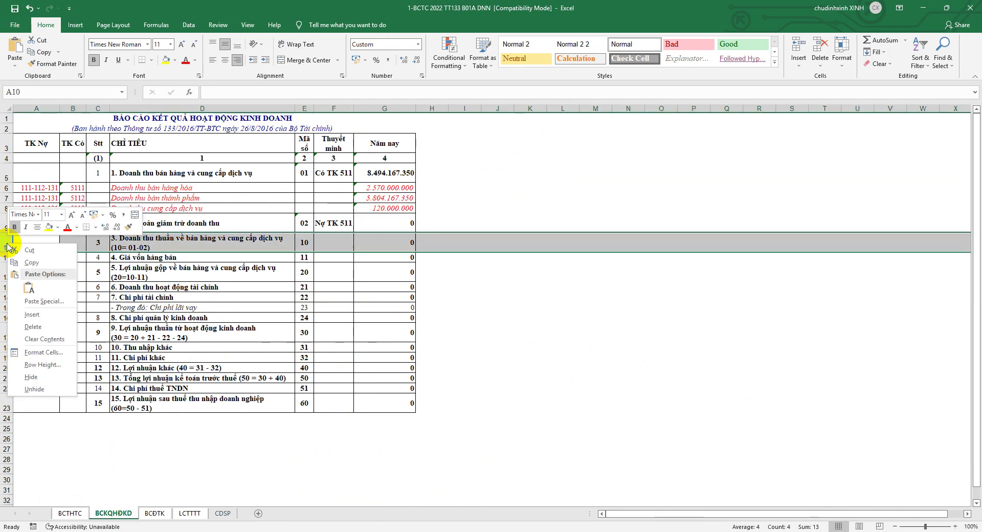
click(47, 311)
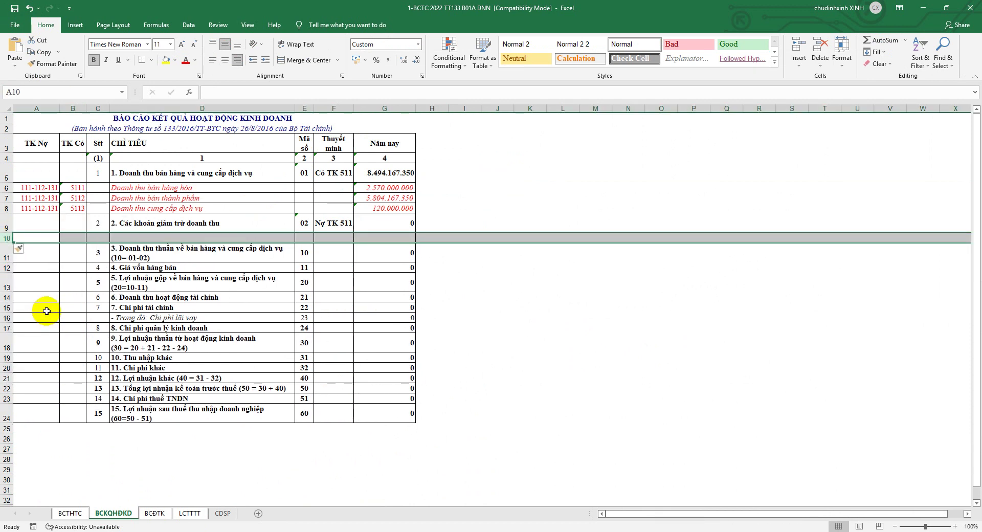
key(F4)
key(F4)
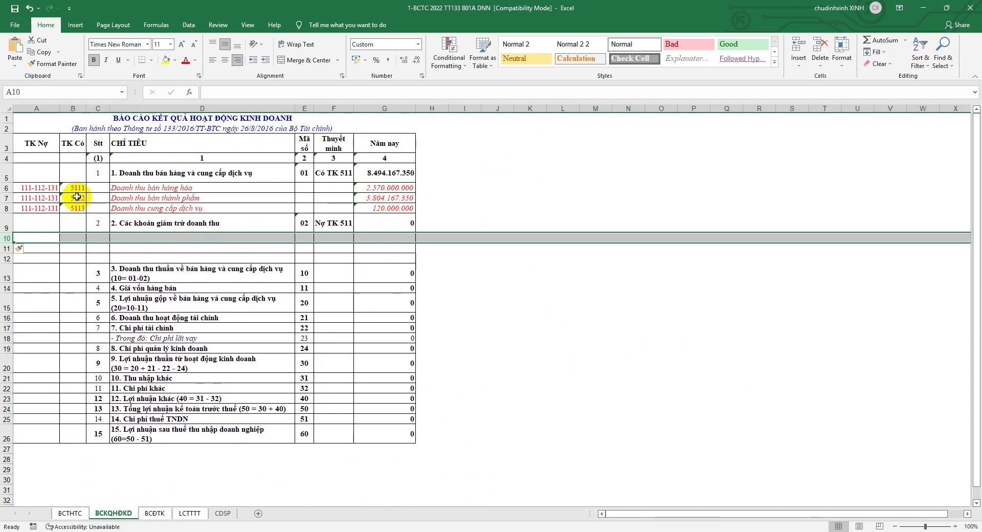
drag(77, 188, 77, 209)
key(ctrl+c)
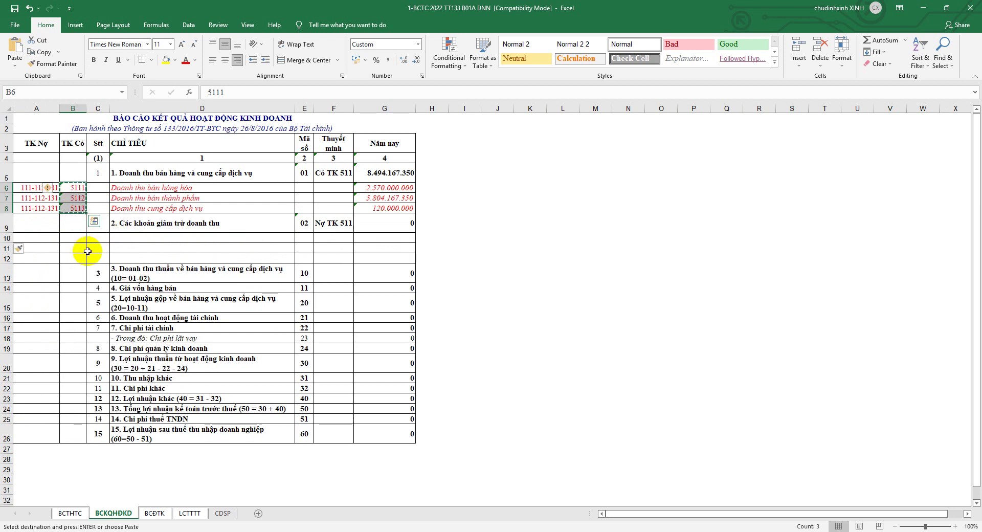
click(39, 238)
right_click(51, 238)
click(76, 281)
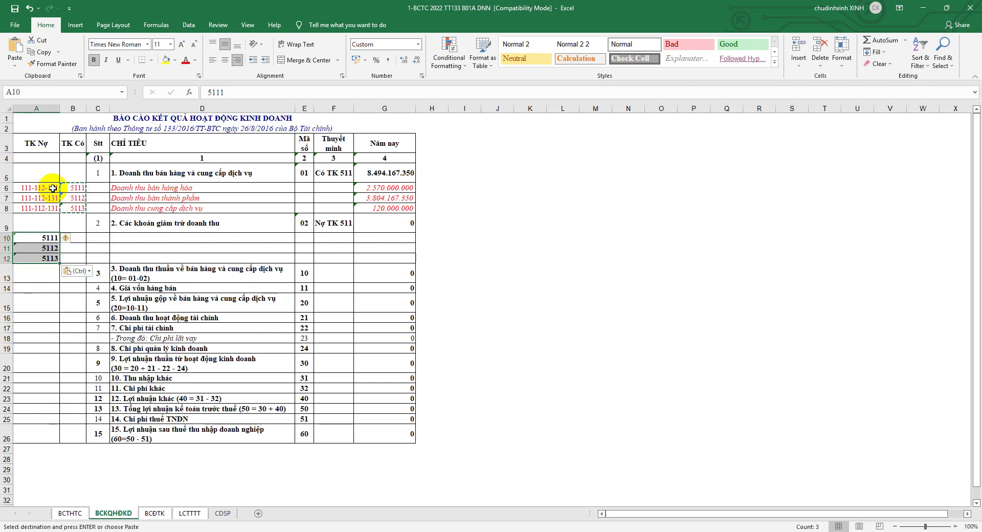
- Fill B10:B12 with credit account codes 111-112-131 copied from A6:A8
drag(40, 188, 39, 208)
right_click(40, 208)
click(86, 238)
right_click(86, 238)
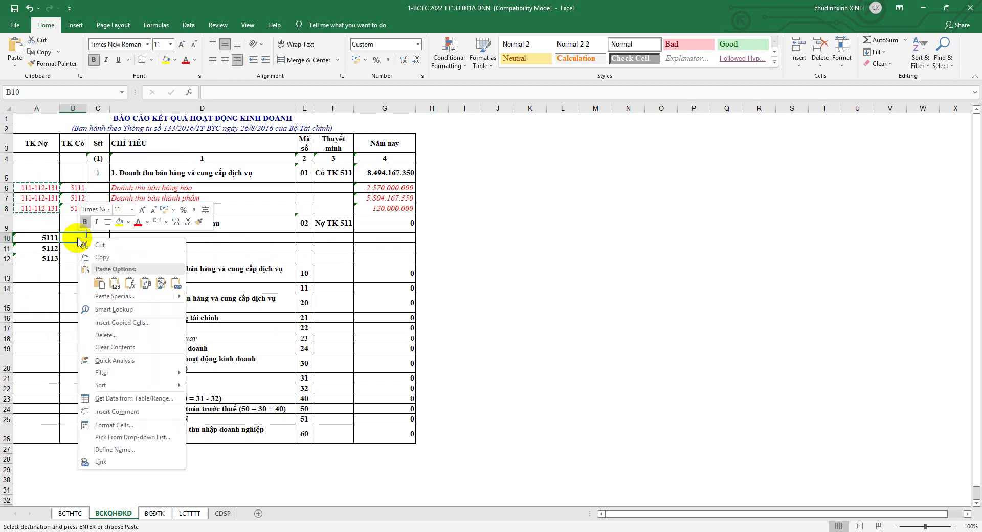
click(98, 265)
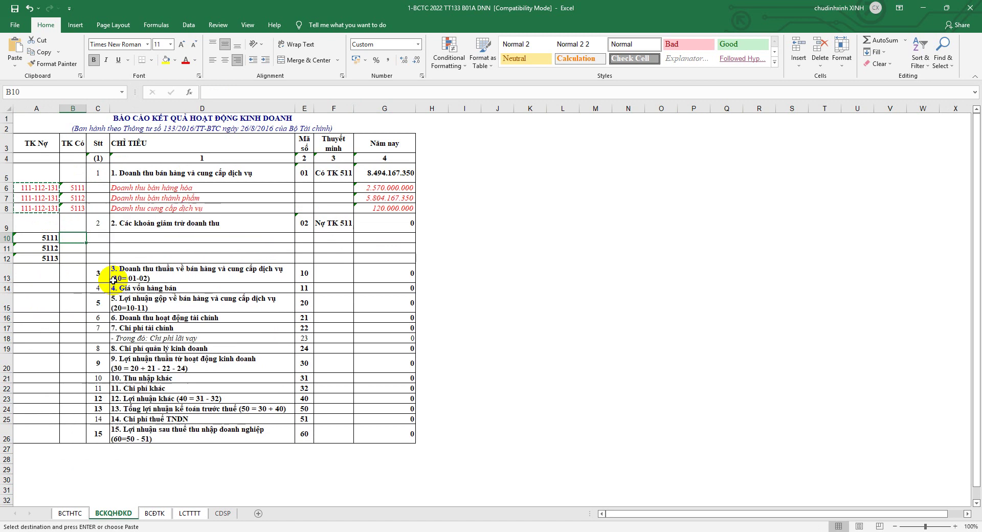
- Copy row 6's red formatting onto rows 10–12 with Format Painter
click(6, 188)
click(53, 64)
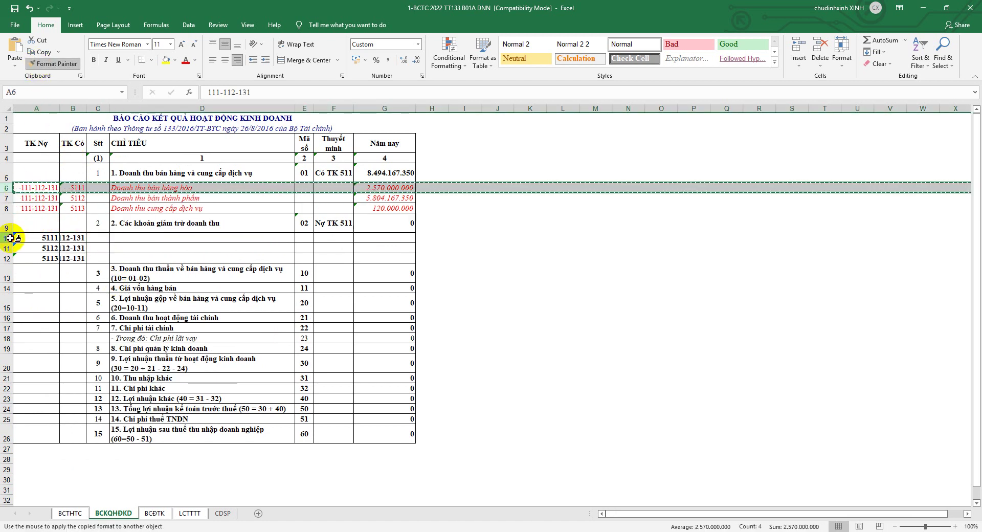
drag(10, 238, 8, 259)
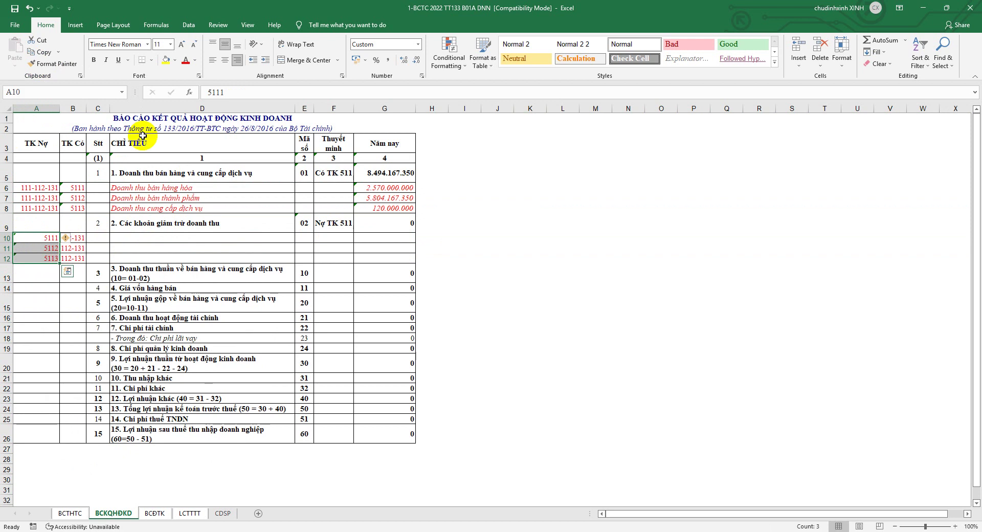
- Center column B's codes and autofit it so 111-112-131 shows fully, then open CDSP
click(75, 109)
drag(75, 109, 232, 64)
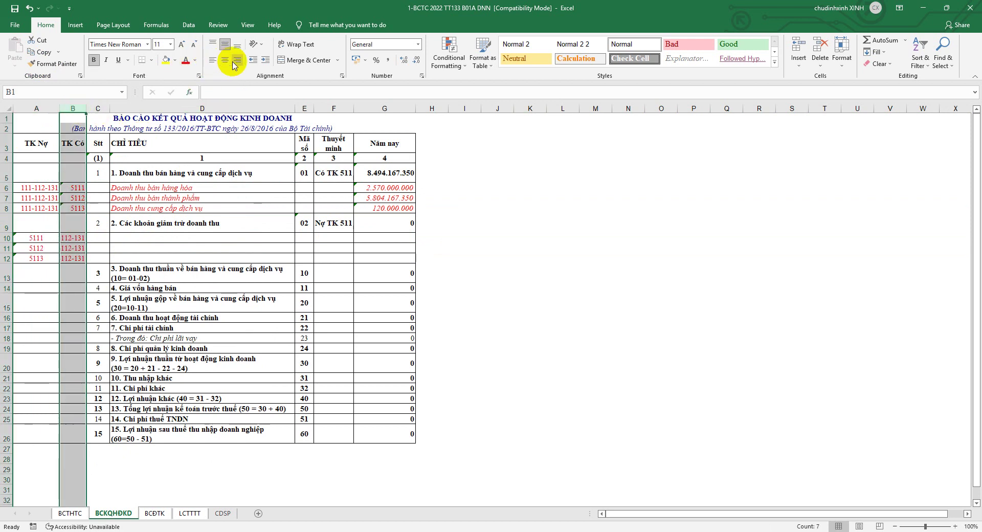
click(223, 64)
click(78, 238)
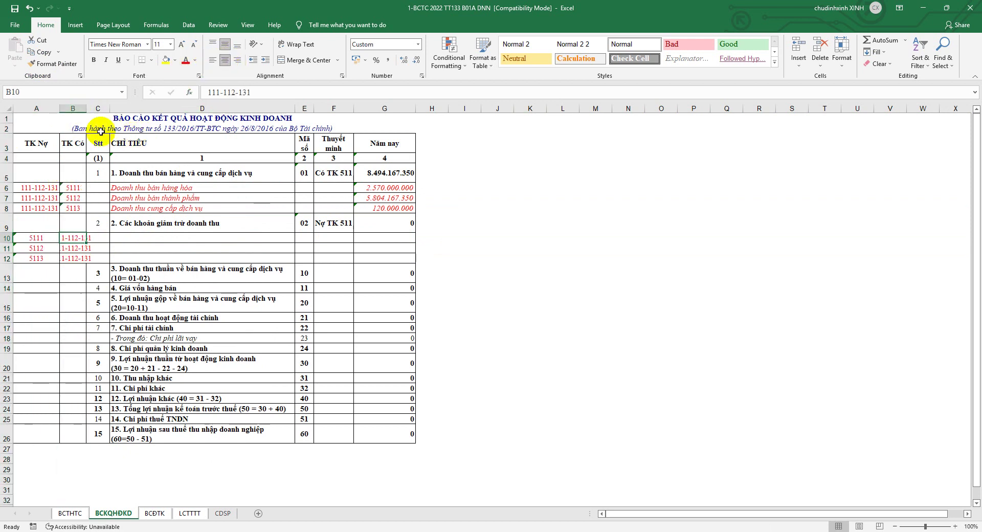
double_click(86, 109)
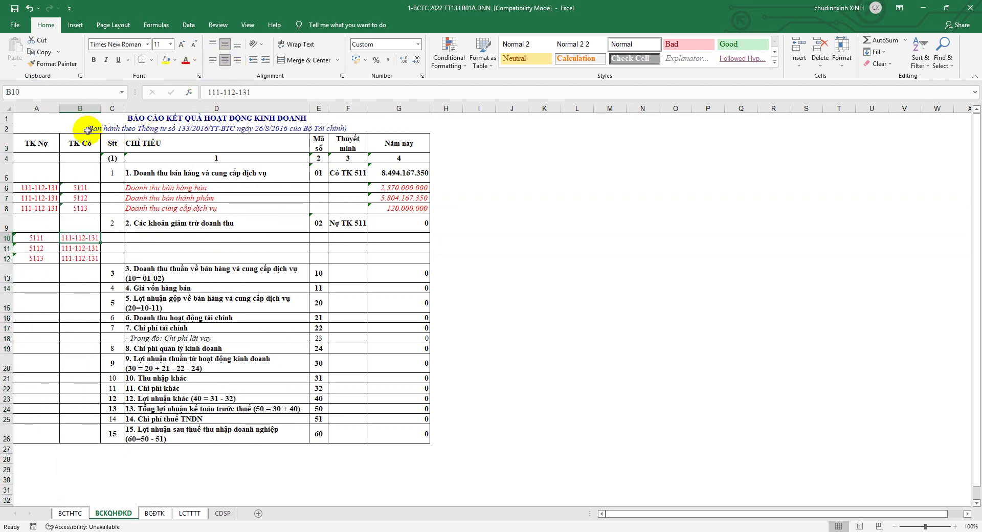
click(41, 108)
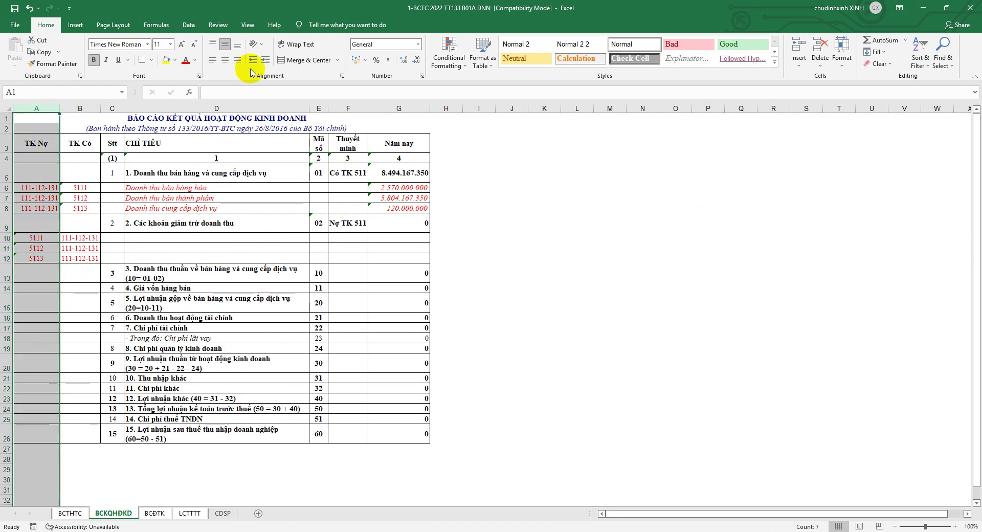
click(112, 238)
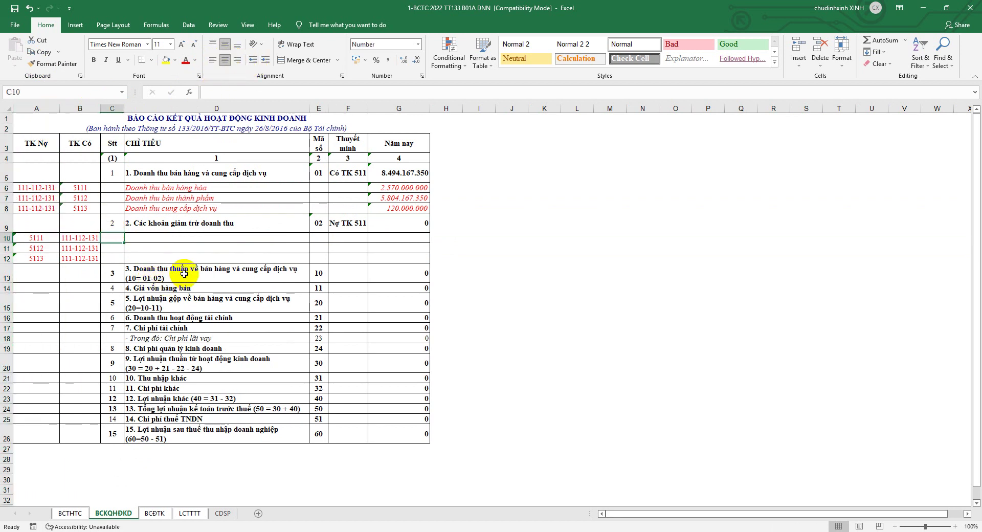
click(222, 514)
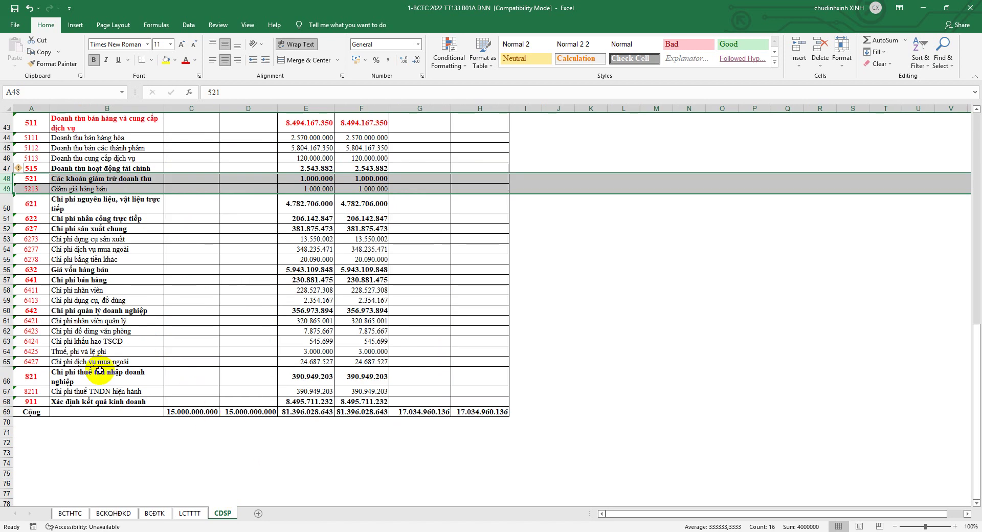
- Copy account 5213's 1.000.000 from CDSP cell E49, then return to the BCKQHĐKD sheet
click(6, 189)
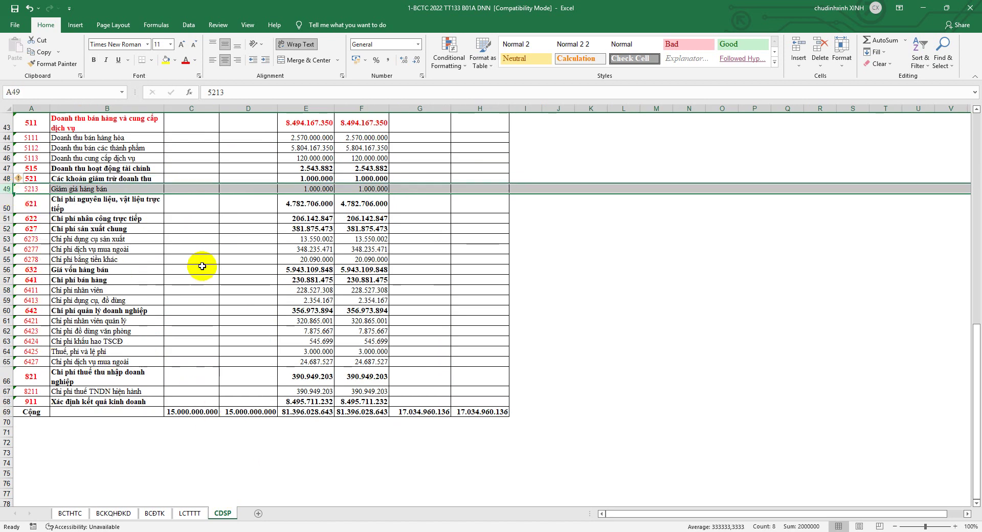
click(75, 517)
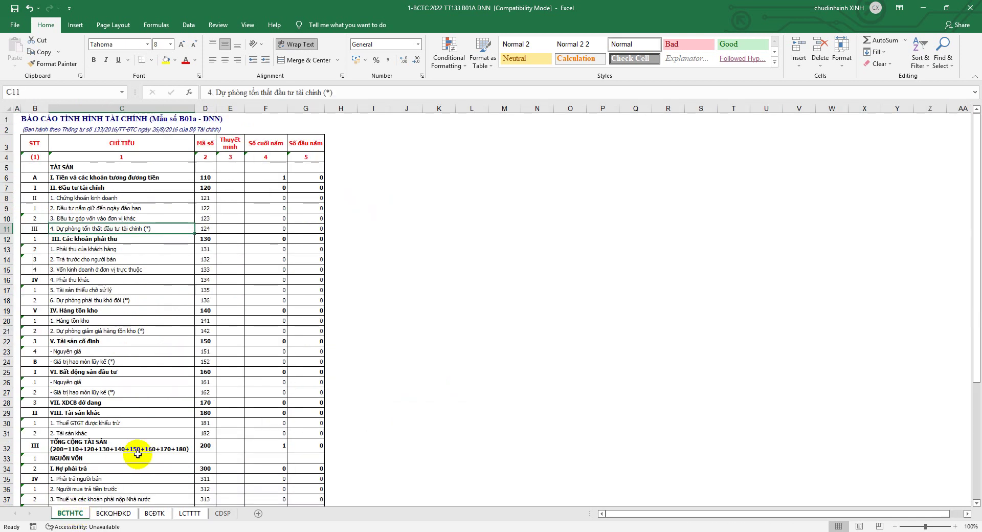
click(226, 514)
click(320, 189)
right_click(328, 190)
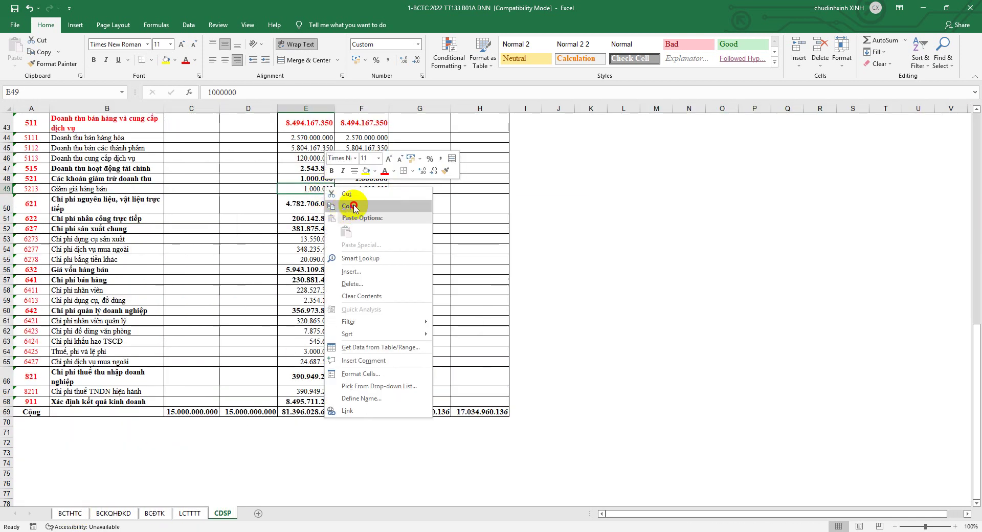
click(358, 209)
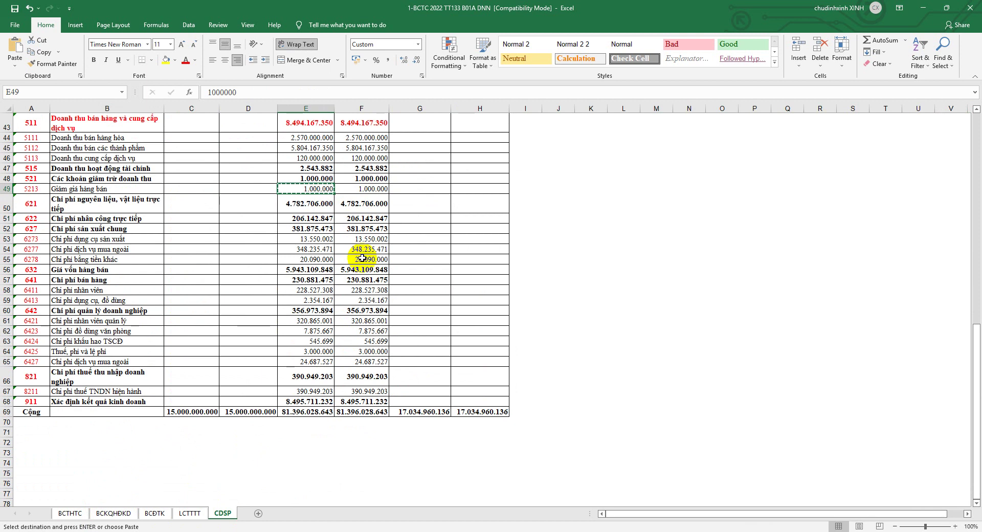
click(156, 514)
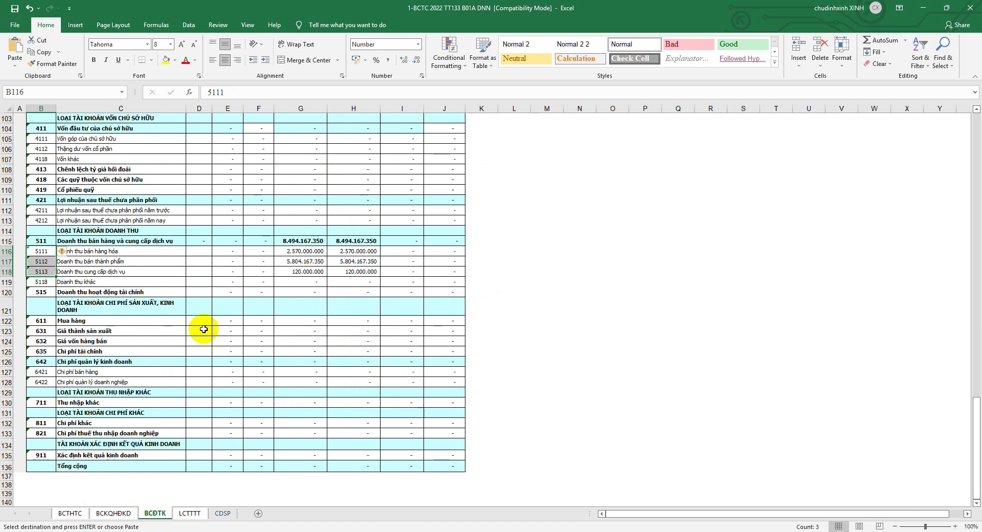
click(70, 514)
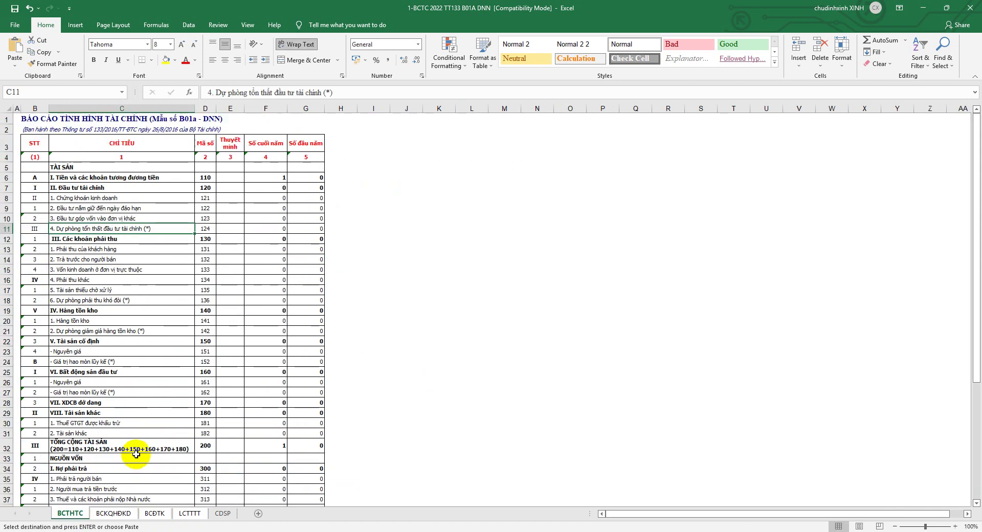
click(113, 513)
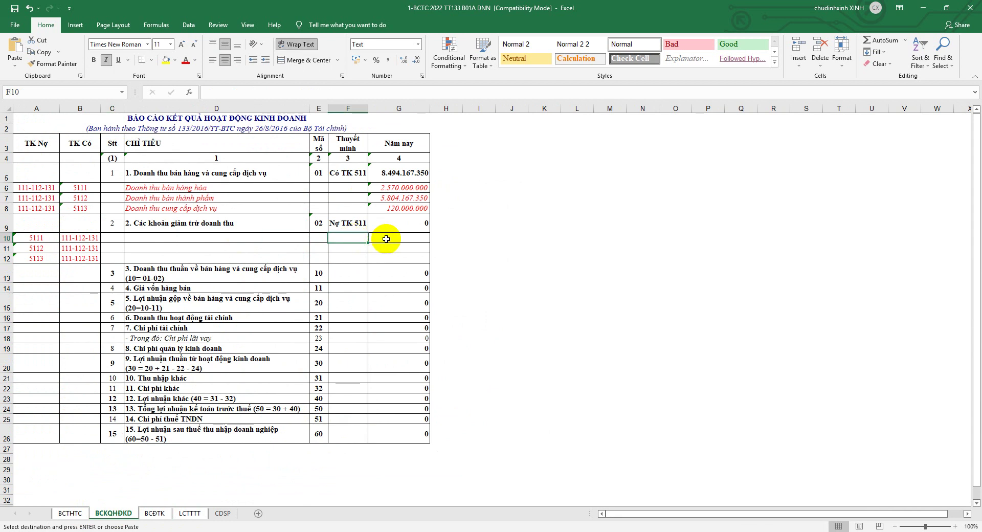
- Paste 1.000.000 as a plain value into G10 and copy the D6:D8 lookup formulas
right_click(388, 238)
click(425, 284)
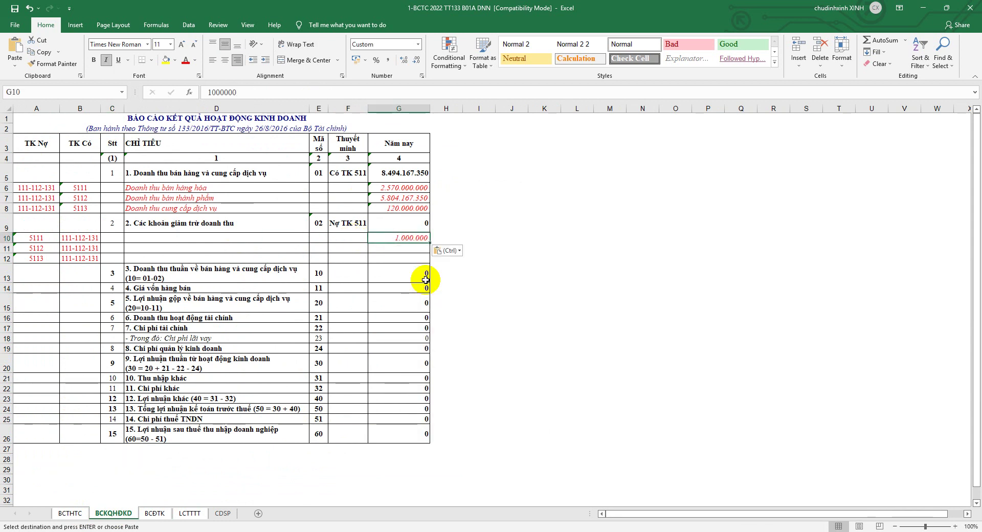
click(168, 189)
drag(168, 189, 174, 207)
right_click(174, 207)
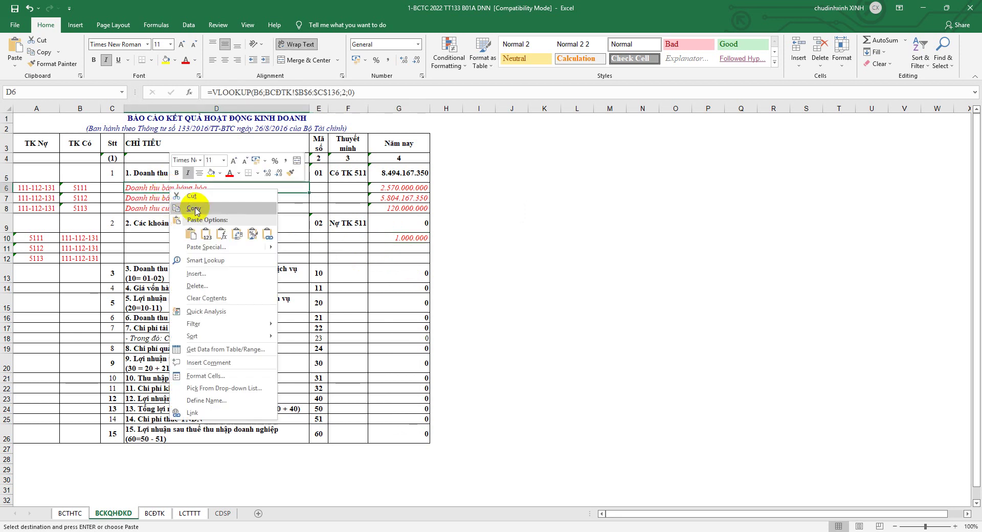
click(181, 225)
- Paste the VLOOKUP into D10 keyed on A10, fill it to D12, and start adding 'Giảm trừ: '
click(241, 238)
right_click(155, 238)
click(174, 282)
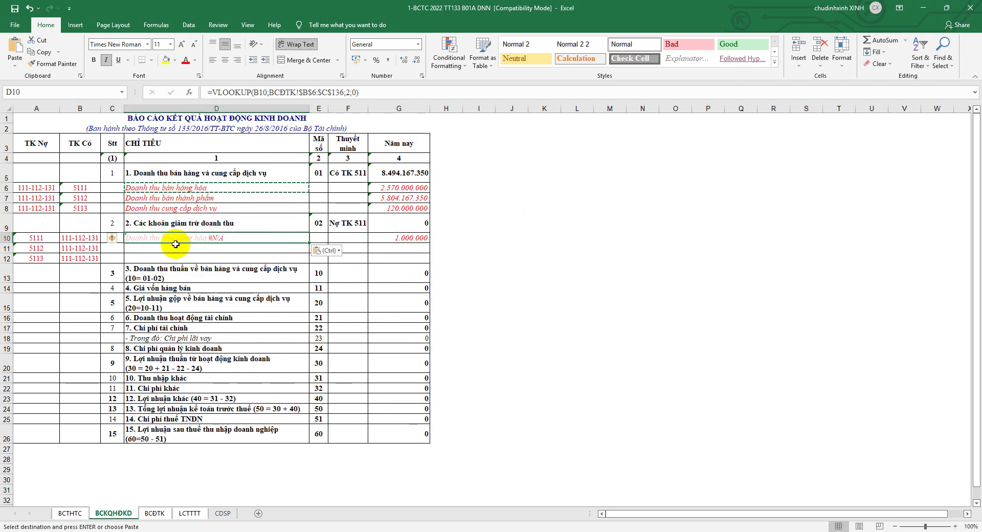
click(267, 92)
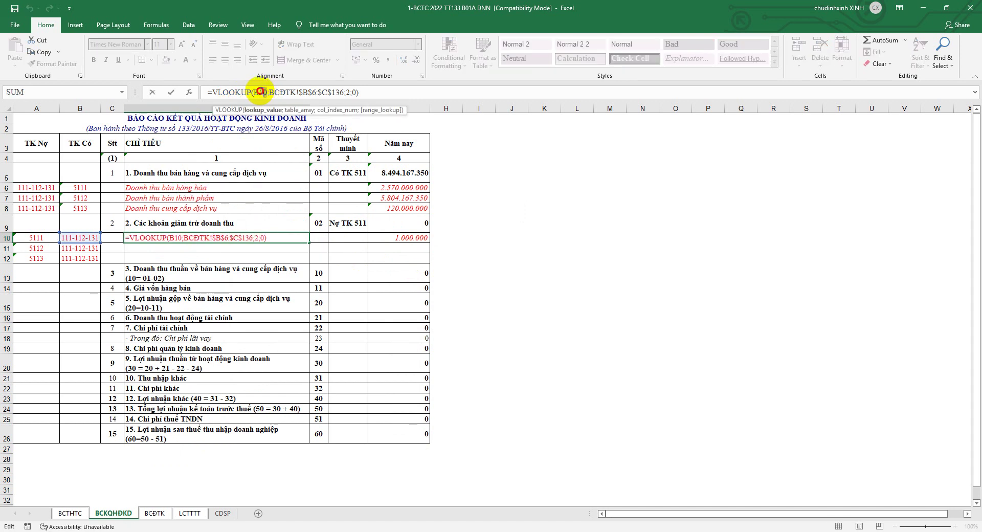
click(43, 236)
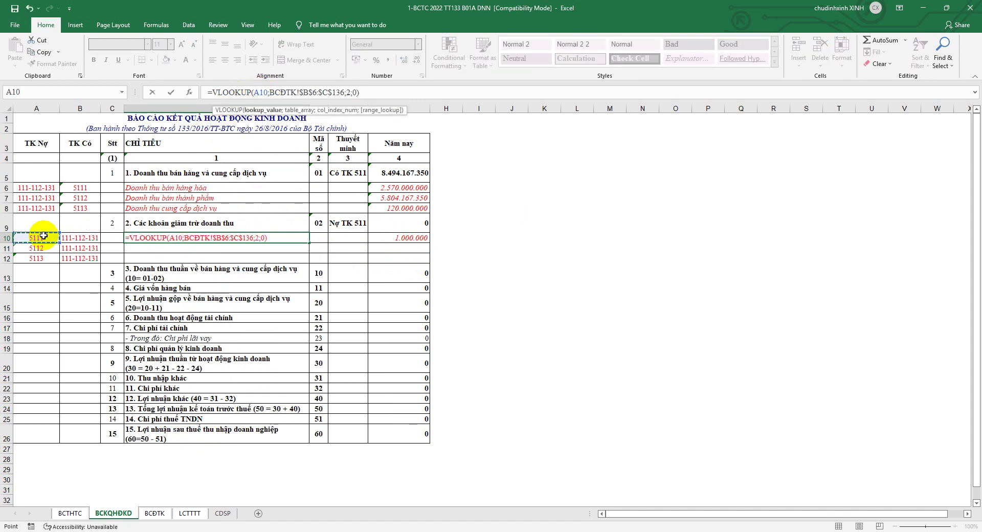
key(Return)
click(290, 241)
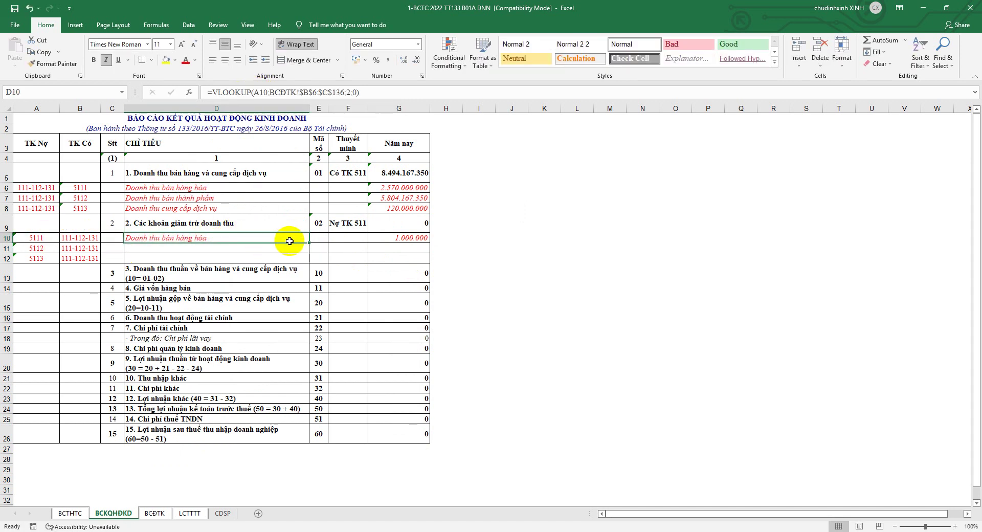
drag(309, 243, 306, 259)
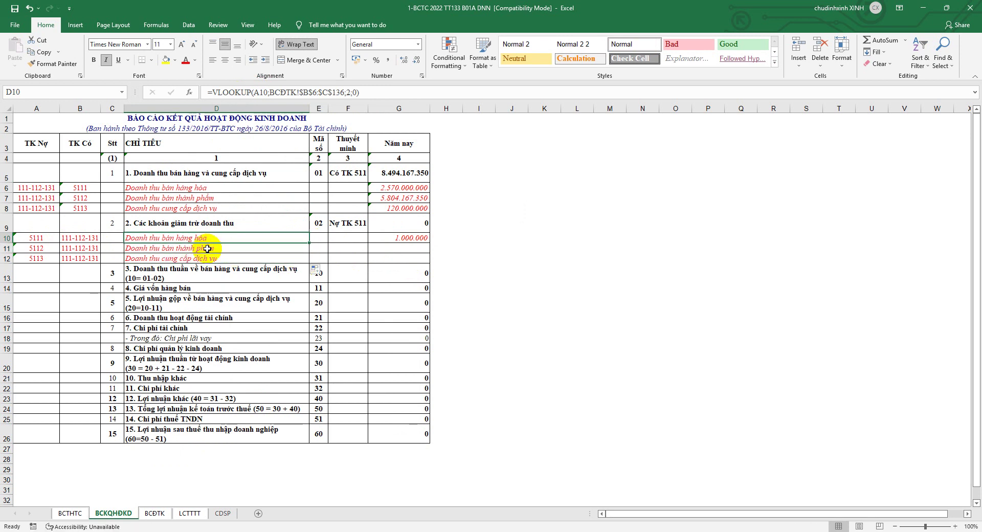
click(212, 93)
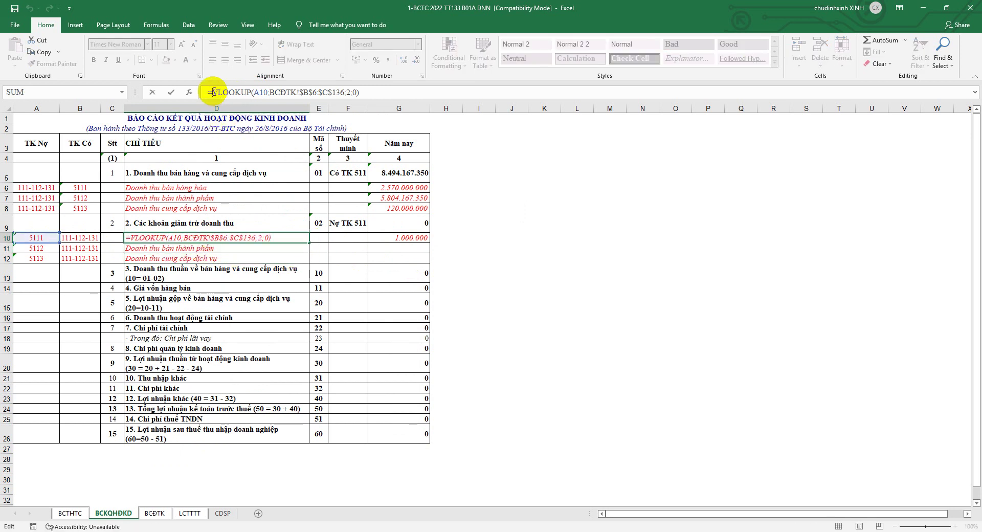
text(")
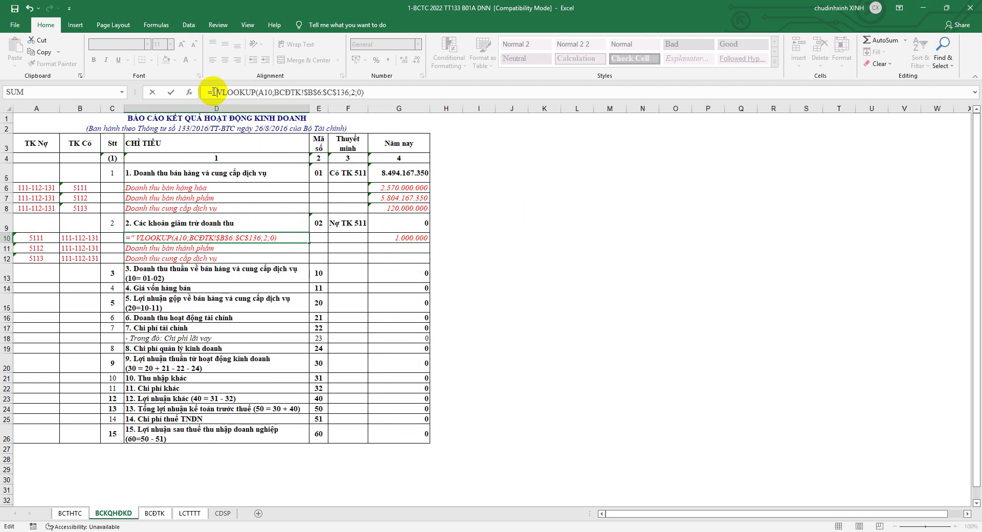
text(Giảm)
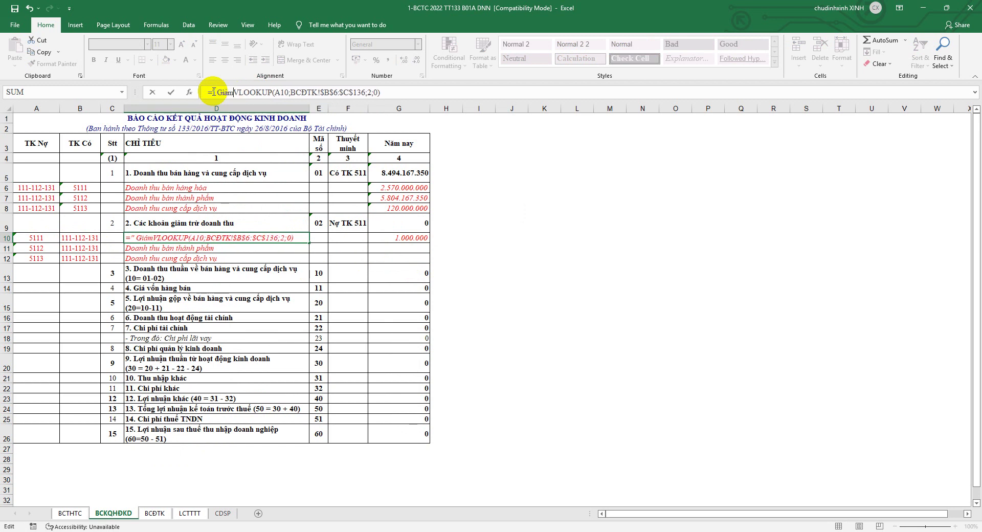
text( trừ)
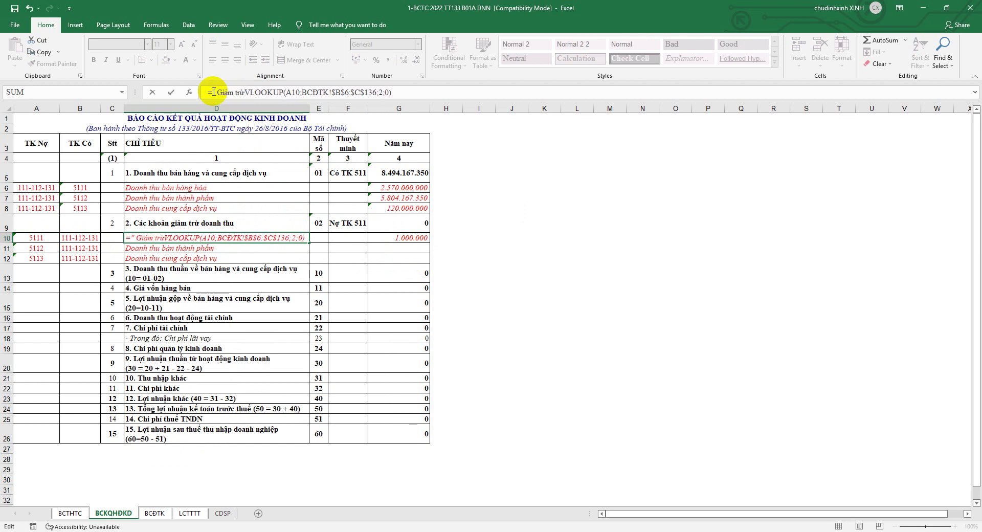
text(: )
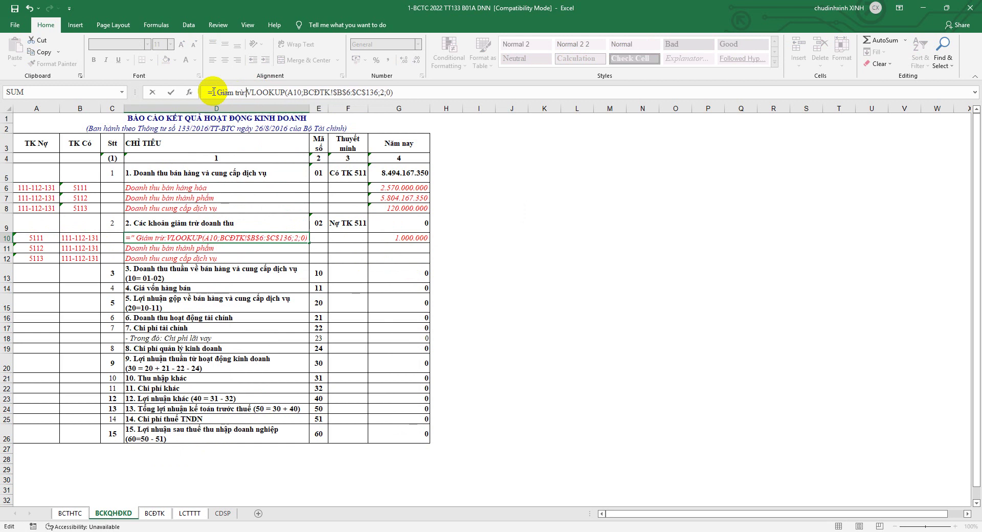
text("&)
- Confirm the 'Giảm trừ: ' prefix formula in D10 and fill it down to D12
key(Return)
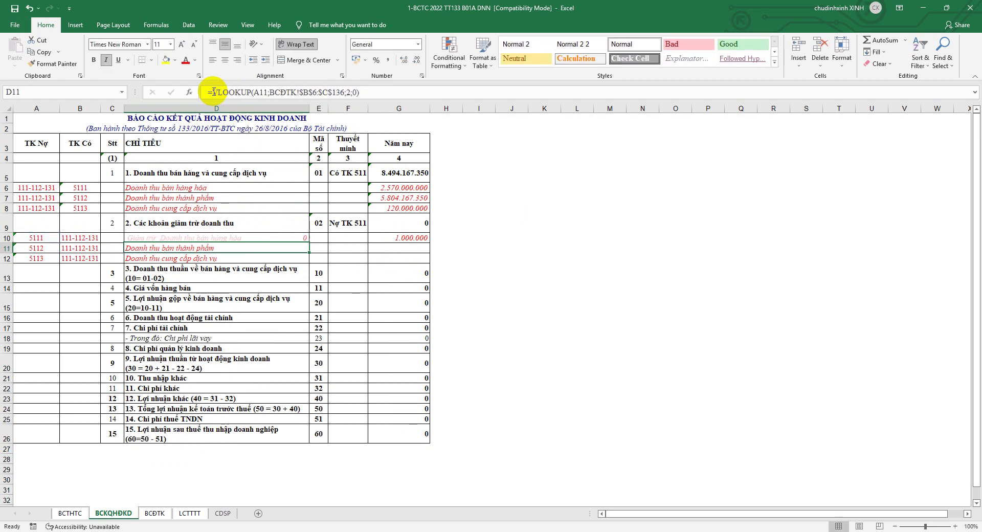
key(Down)
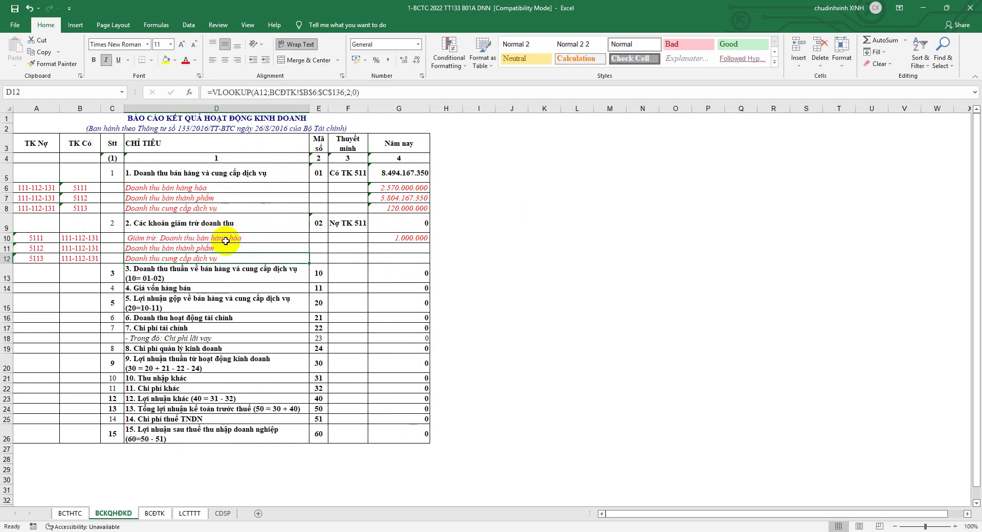
click(271, 239)
drag(310, 244, 307, 258)
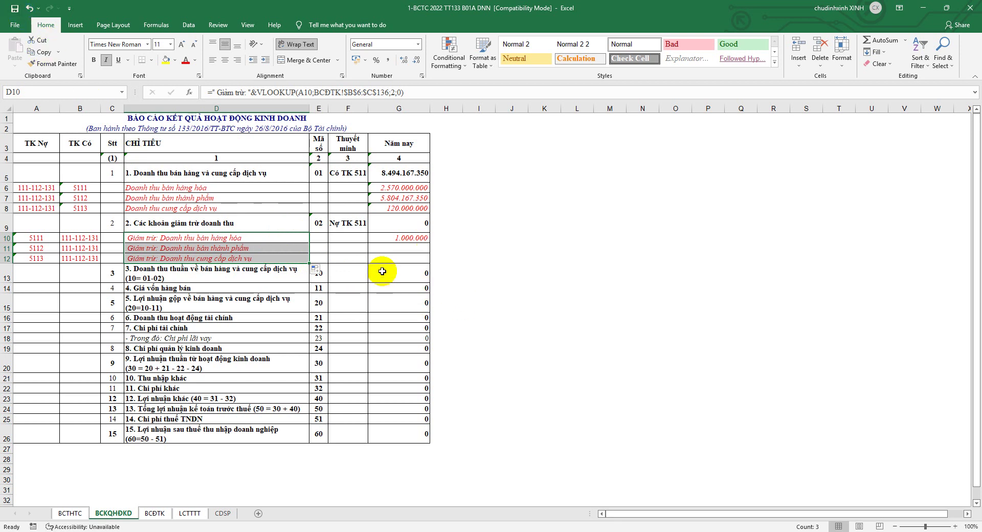
click(389, 223)
- Set G9 to SUM(G10:G12), totalling 1.000.000, then bring up the Word regulations
click(879, 40)
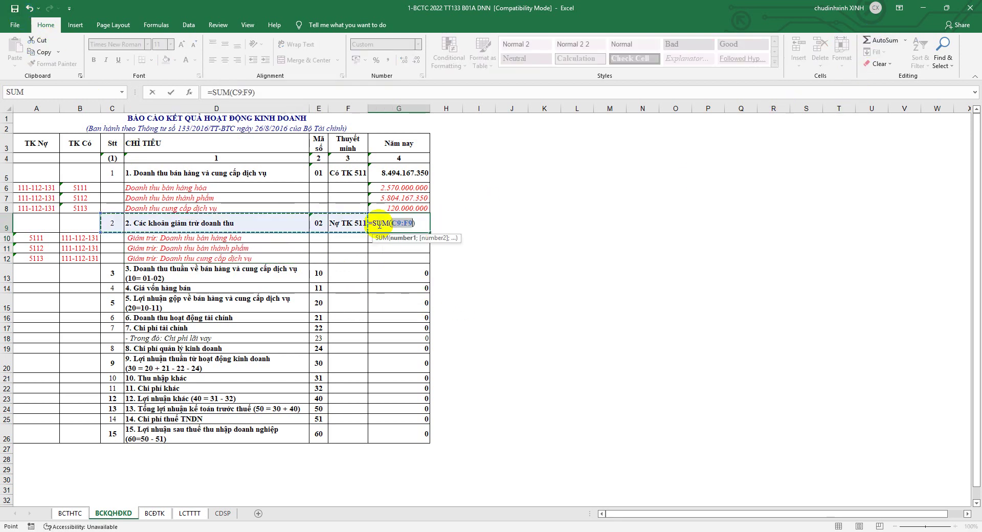
drag(410, 259, 384, 243)
key(Return)
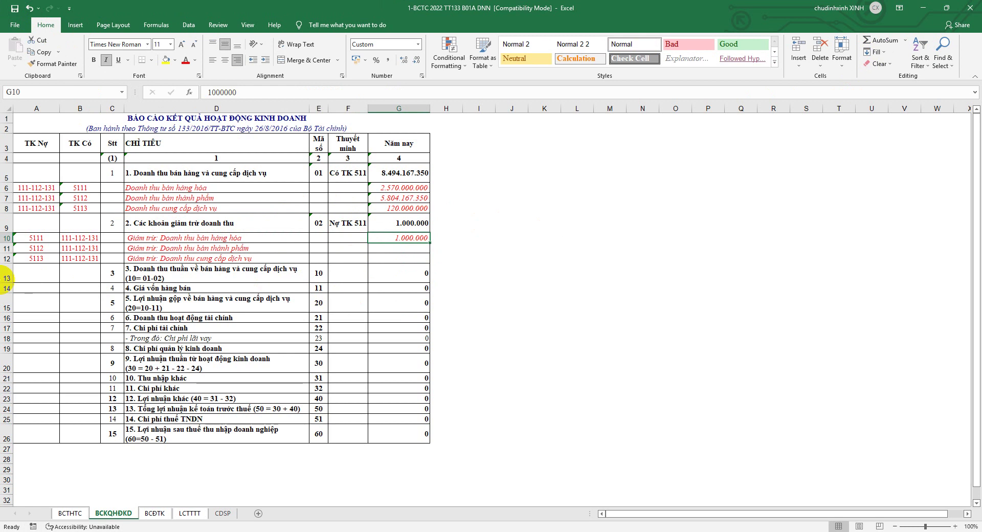
click(7, 274)
click(319, 286)
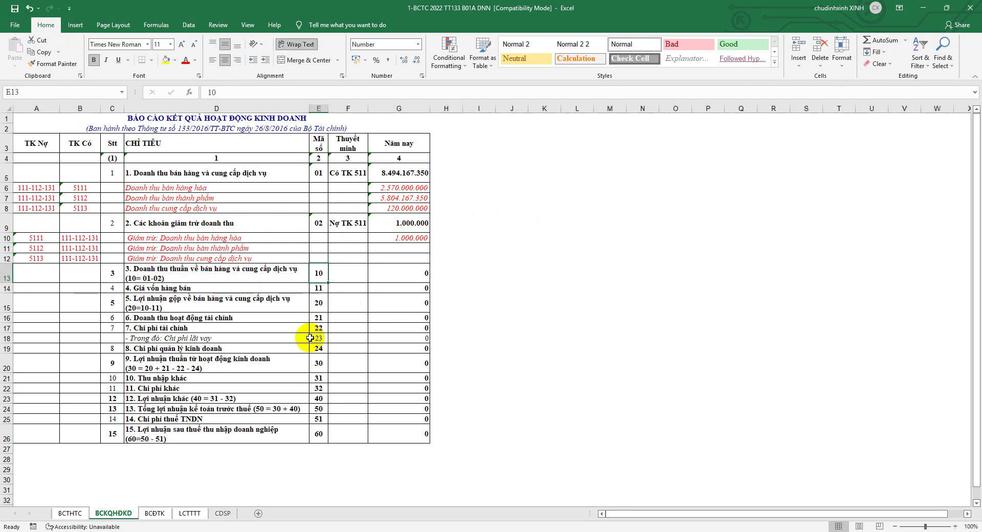
key(alt+Tab)
- Scroll the Word guidance to the Mã số 10 rule, then return to Excel
scroll(496, 374, down, 1)
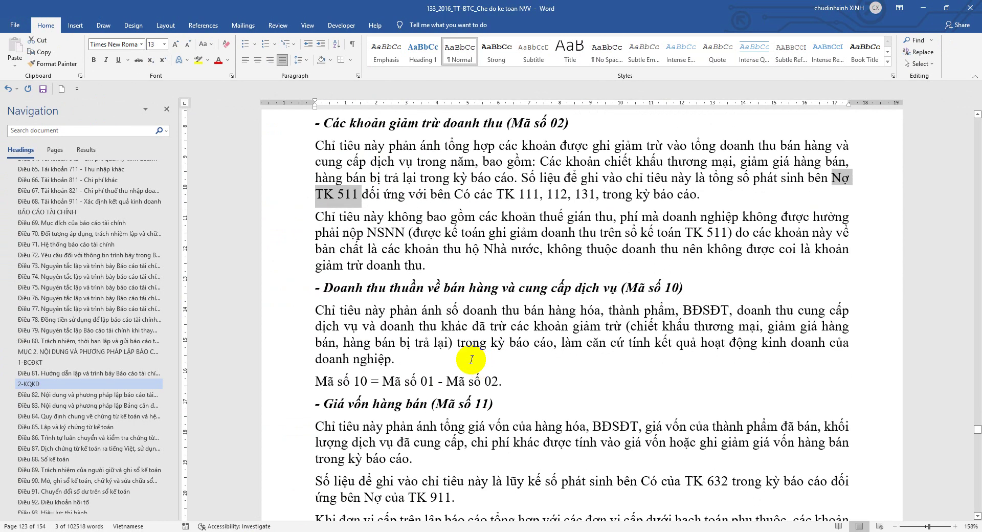
scroll(461, 389, down, 4)
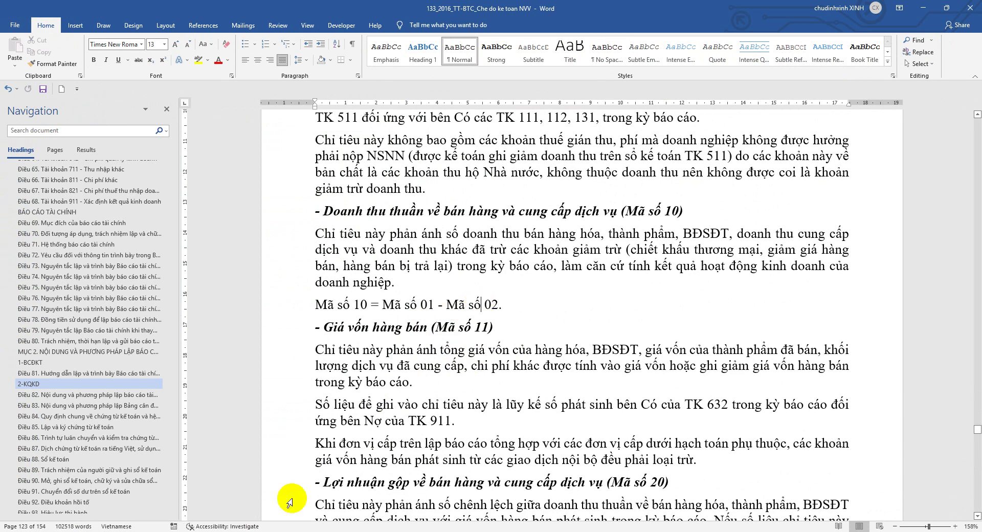
click(194, 531)
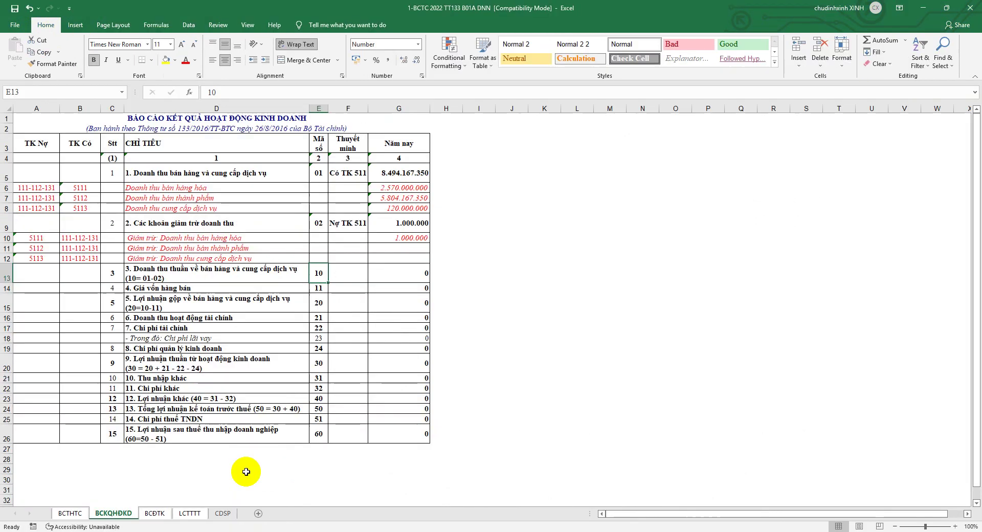
- Enter =G5-G9 in G13 so net revenue shows 8.493.167.350
click(381, 273)
text(=)
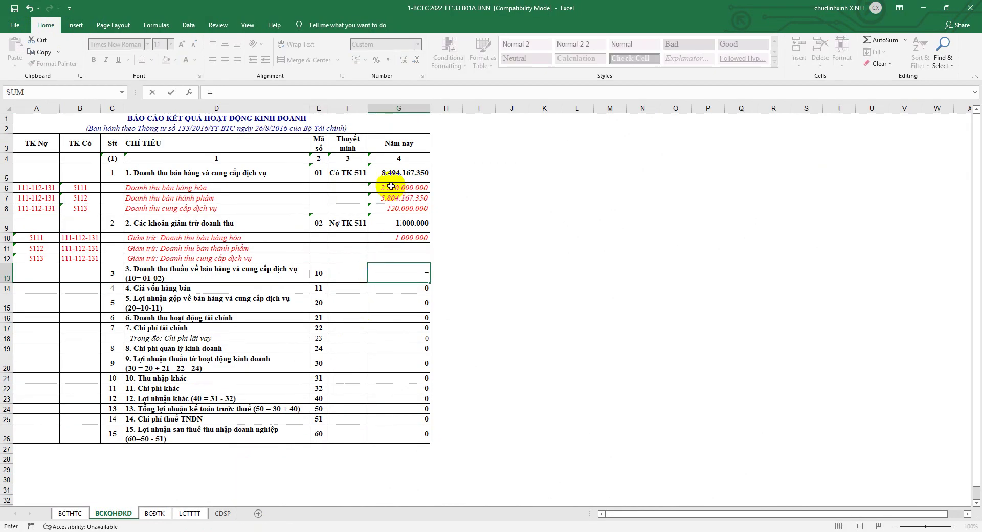
click(391, 173)
text(-)
click(400, 220)
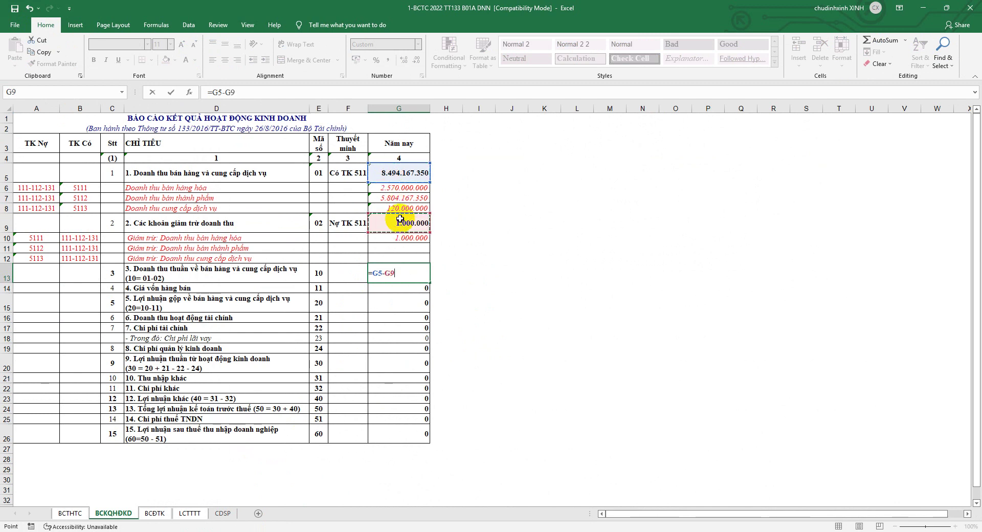
key(Return)
click(402, 273)
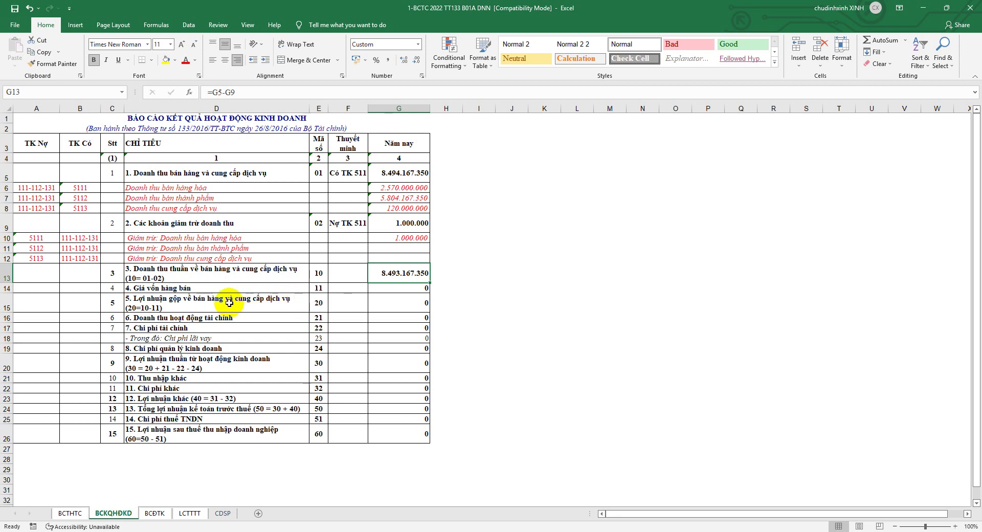
scroll(229, 303, down, 1)
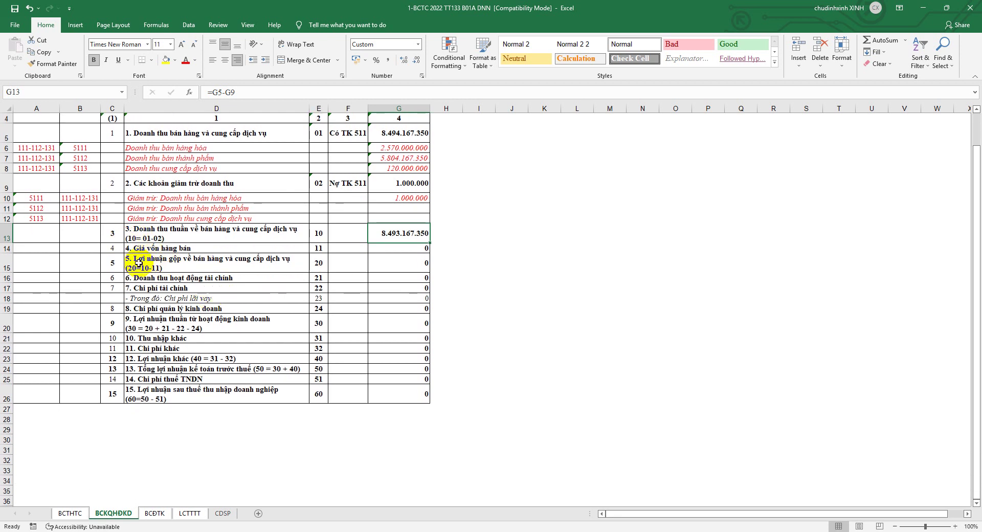
- Make the item numbers and names in rows 13–26 dark blue via More Colors
mouse_move(115, 232)
mouse_down()
mouse_move(301, 401)
mouse_move(319, 399)
mouse_up()
click(195, 61)
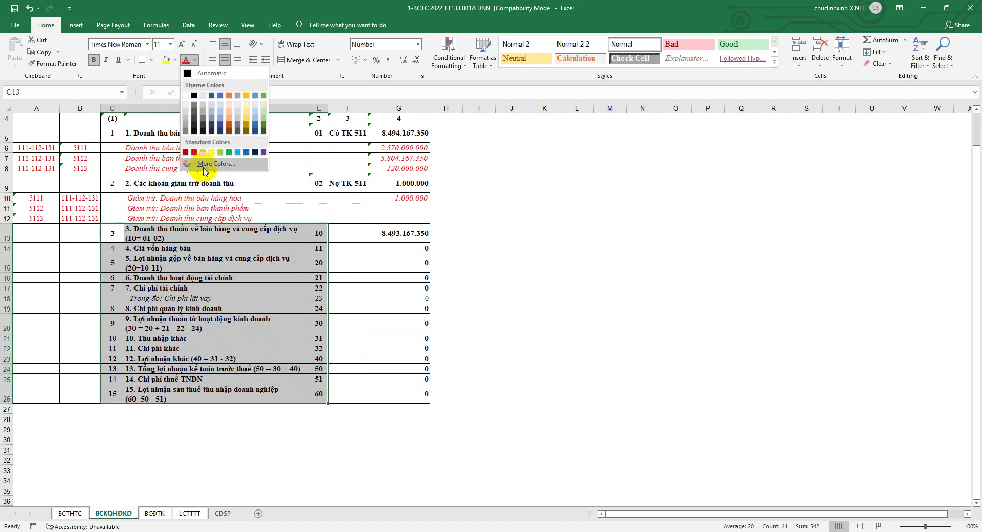
click(198, 167)
click(708, 176)
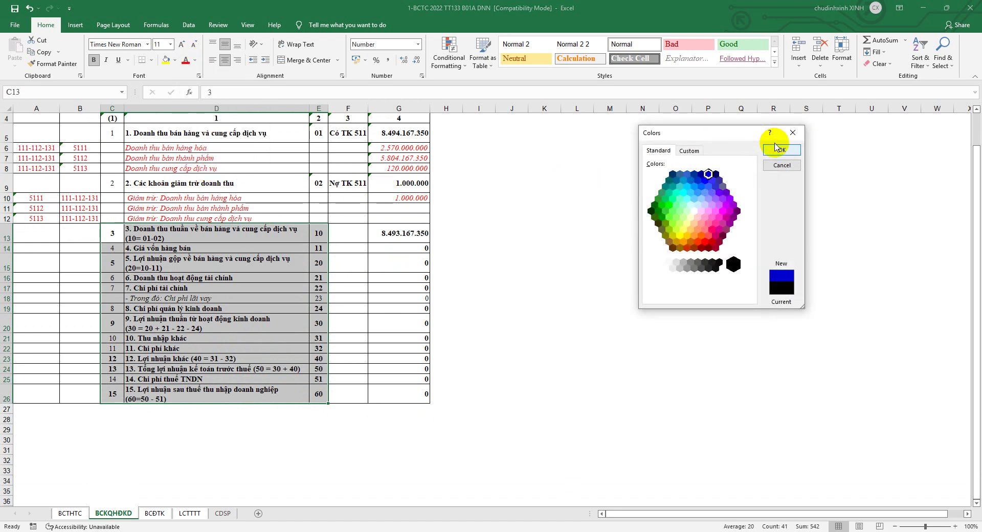
click(779, 149)
- Apply the dark blue text colour to rows 9, 5 and 13–26
scroll(259, 225, up, 1)
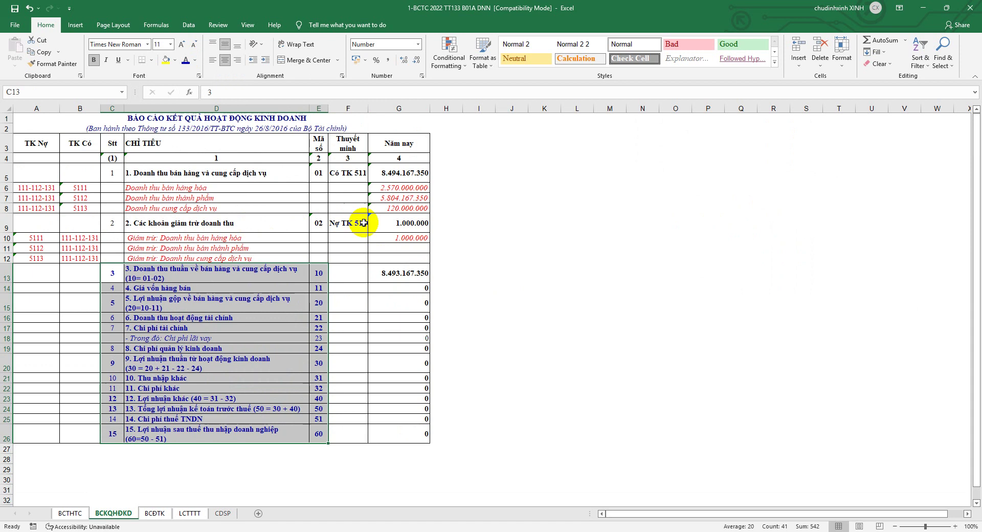
click(397, 223)
drag(314, 223, 26, 223)
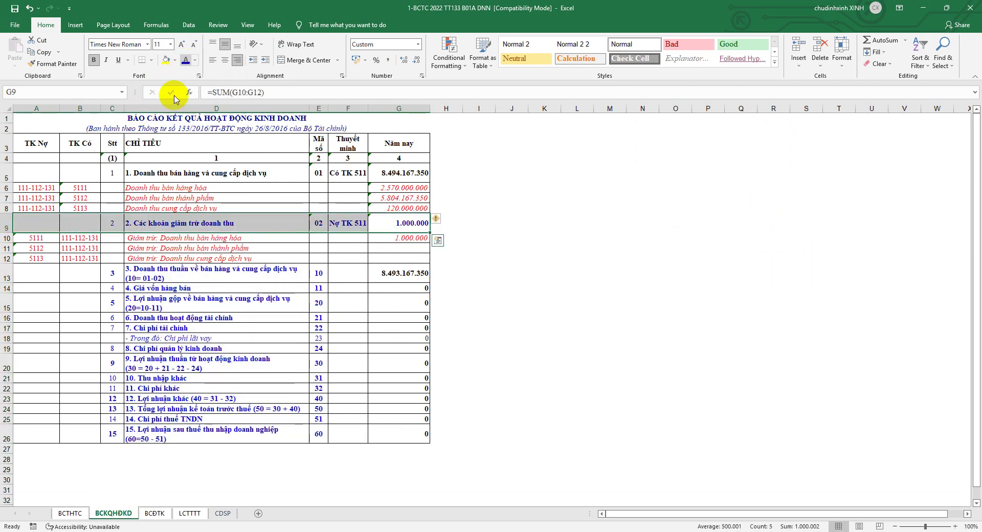
click(2, 175)
click(185, 60)
click(544, 223)
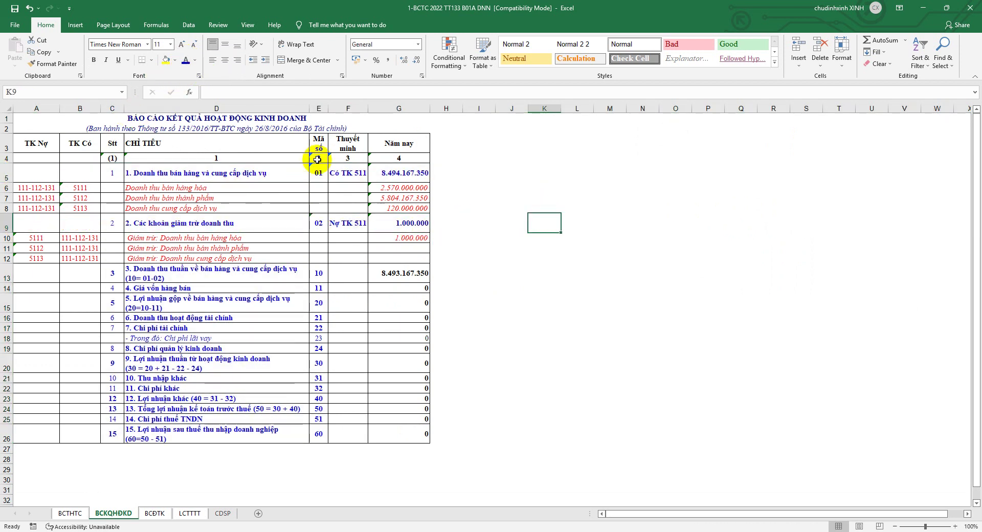
drag(7, 273, 7, 434)
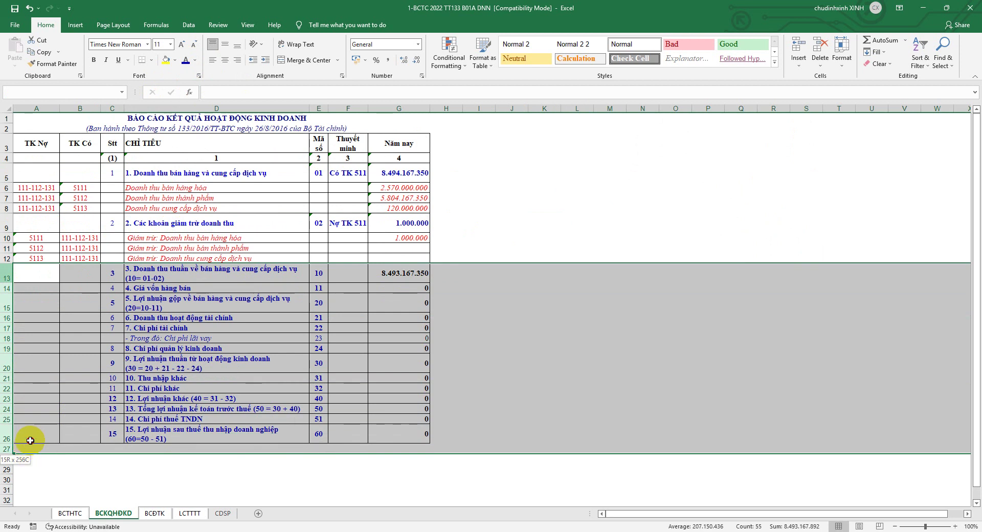
click(185, 60)
click(215, 303)
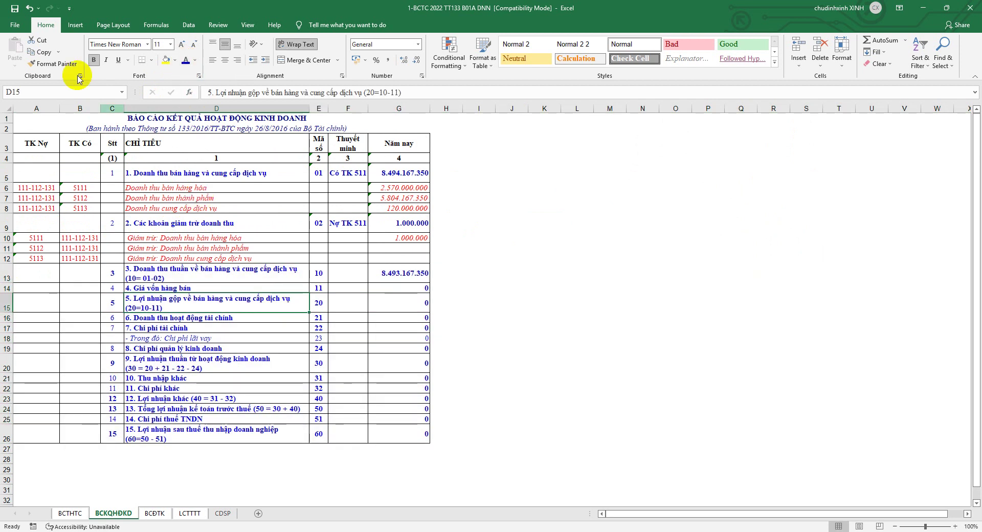
- Save the workbook, continuing past the Compatibility Checker warning
click(19, 12)
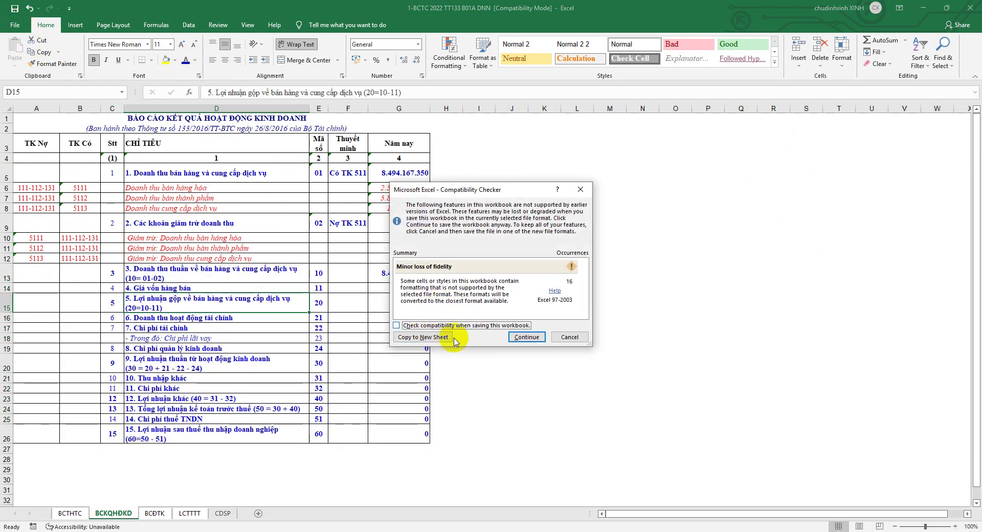
click(516, 333)
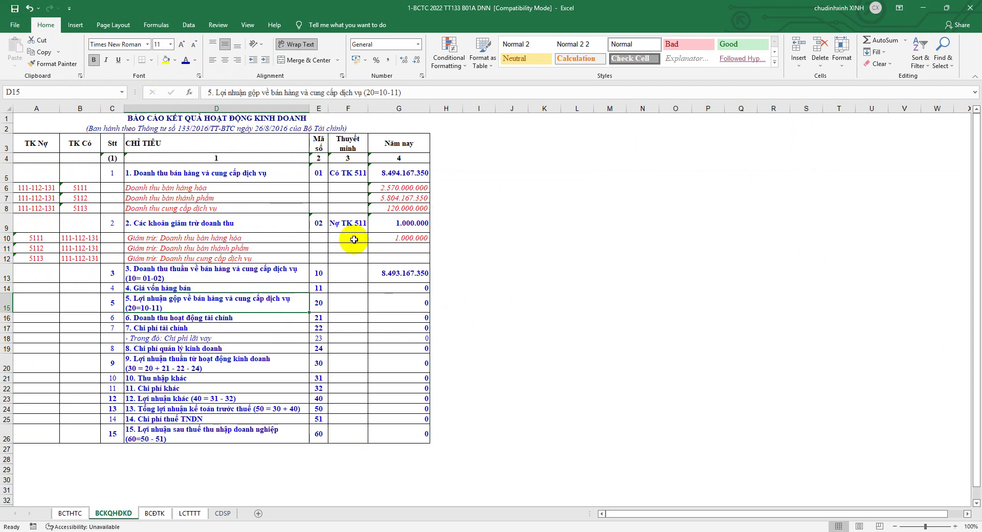
click(5, 288)
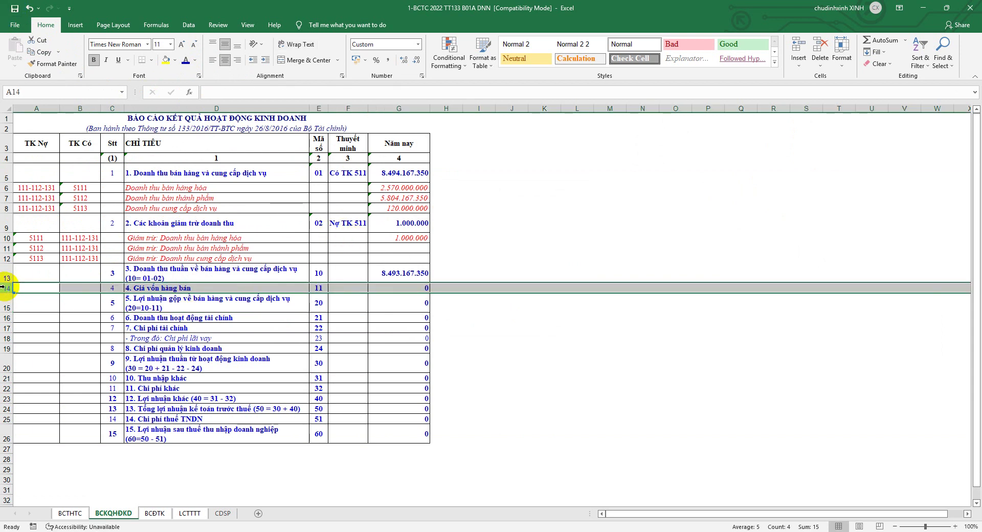
- Enter credit account 632 in B14 and debit account 911 in A14 for cost of goods sold
click(359, 528)
scroll(454, 472, down, 3)
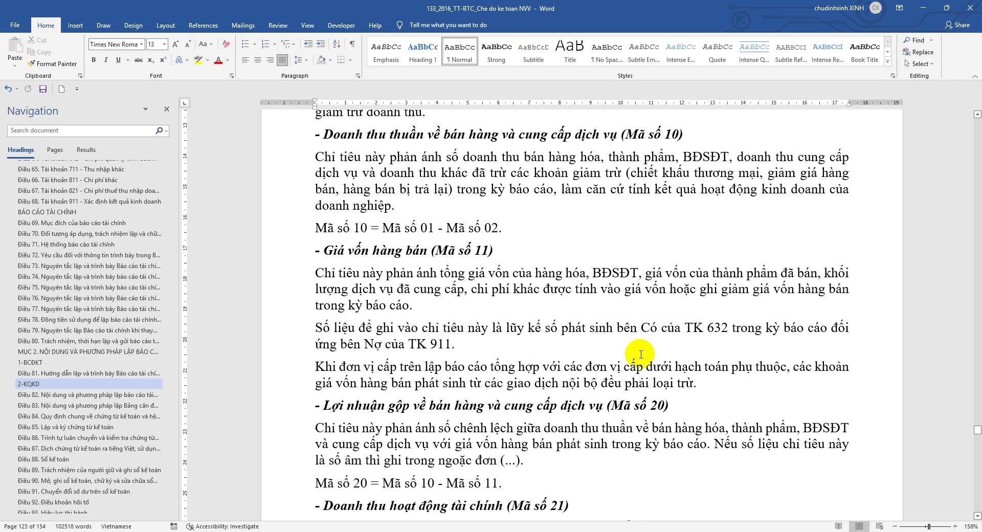
click(228, 529)
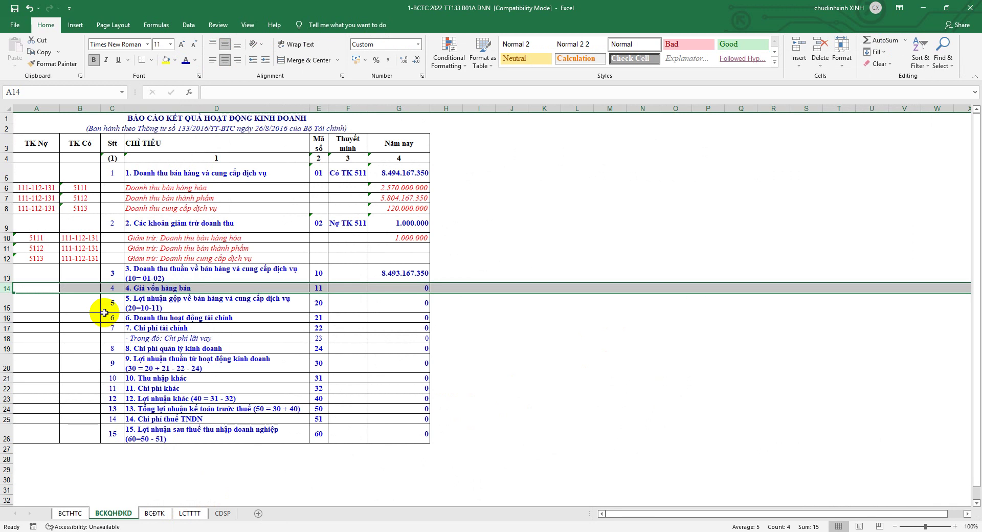
click(46, 288)
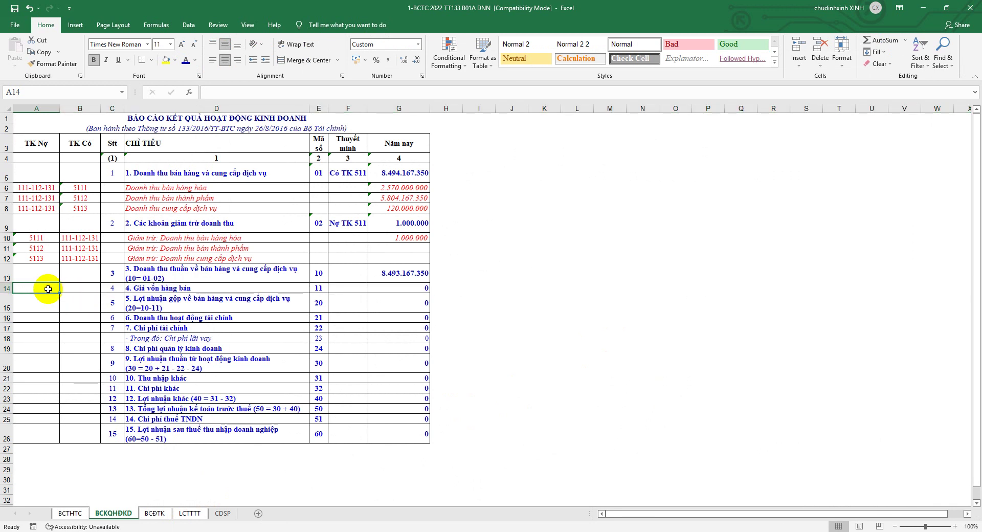
click(78, 289)
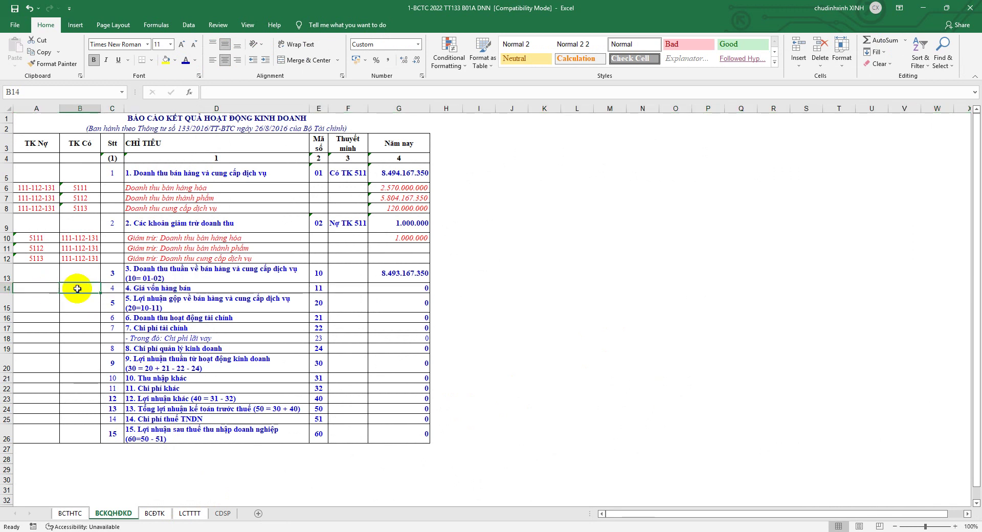
text(632)
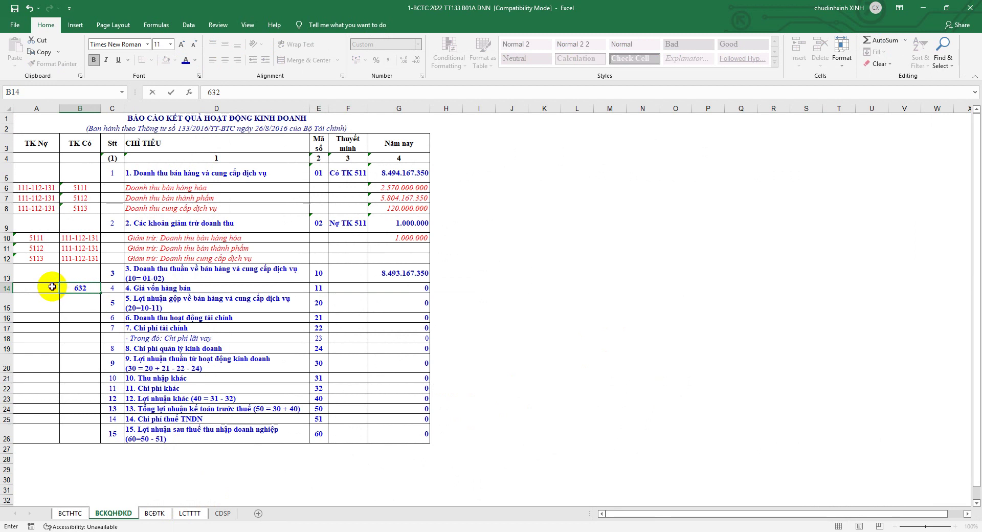
click(54, 288)
text(911)
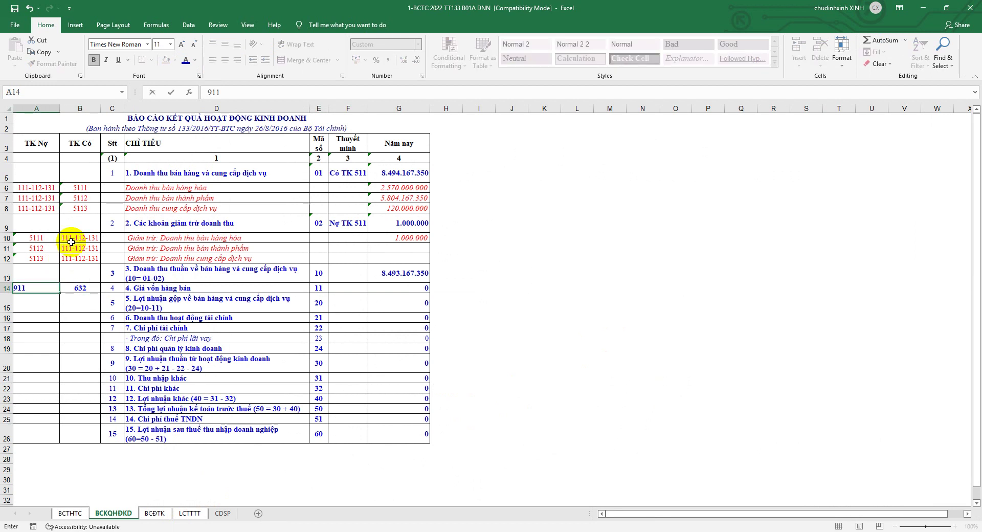
- Apply row 10's red account formatting to A14:B26 and save the workbook
drag(51, 238, 77, 239)
click(70, 65)
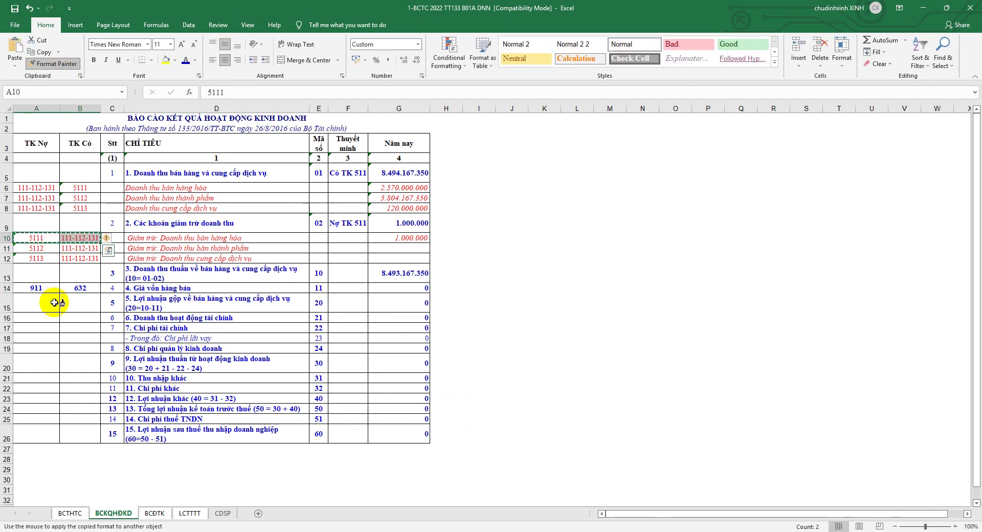
drag(51, 288, 80, 435)
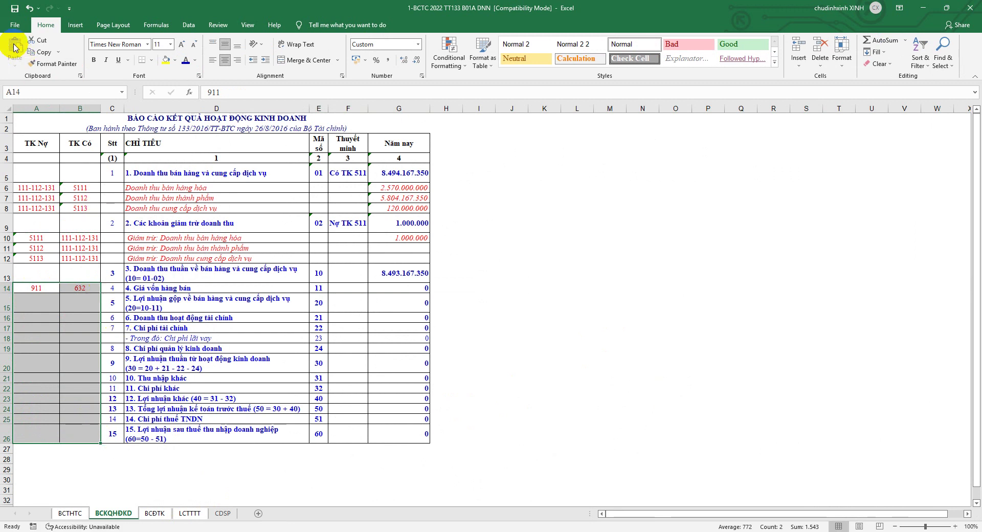
click(14, 9)
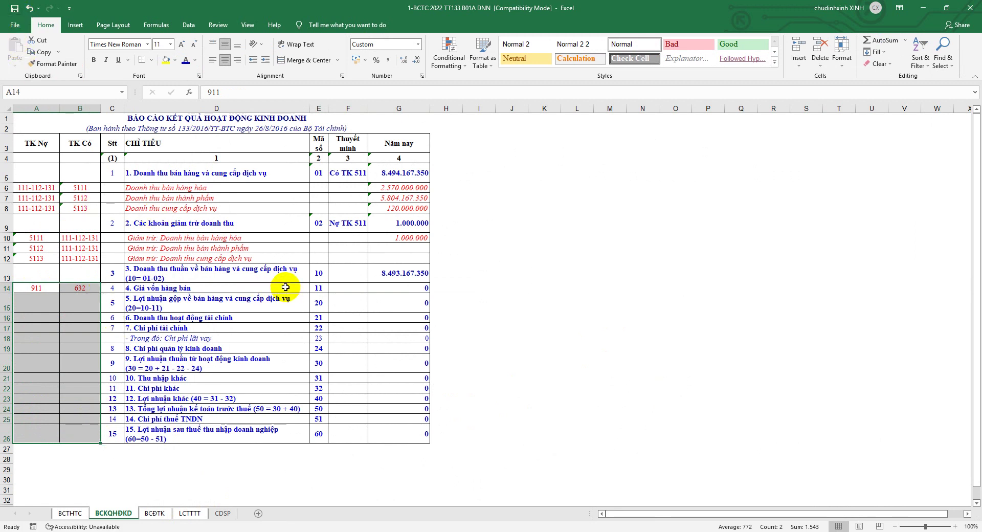
click(6, 299)
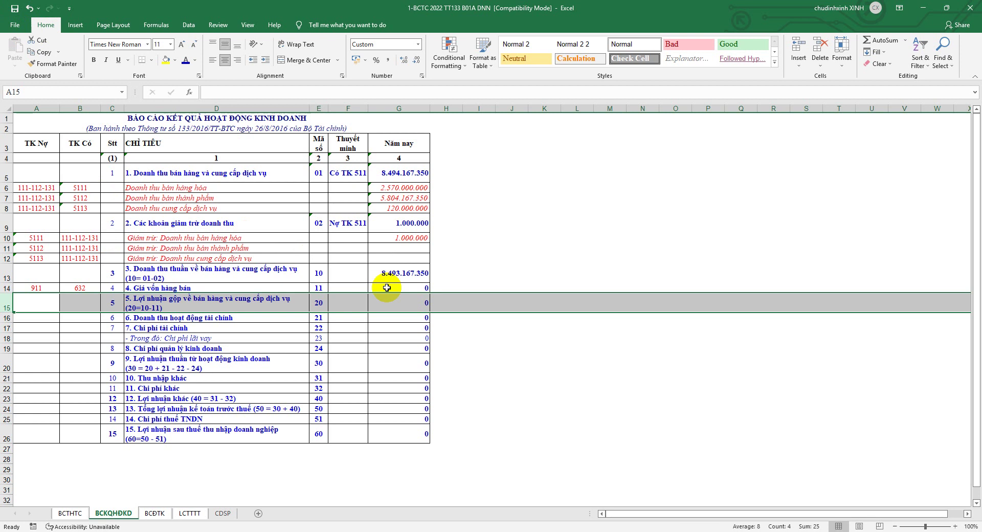
- Copy the cost of goods sold amounts E56:F56 from the CDSP sheet
click(388, 288)
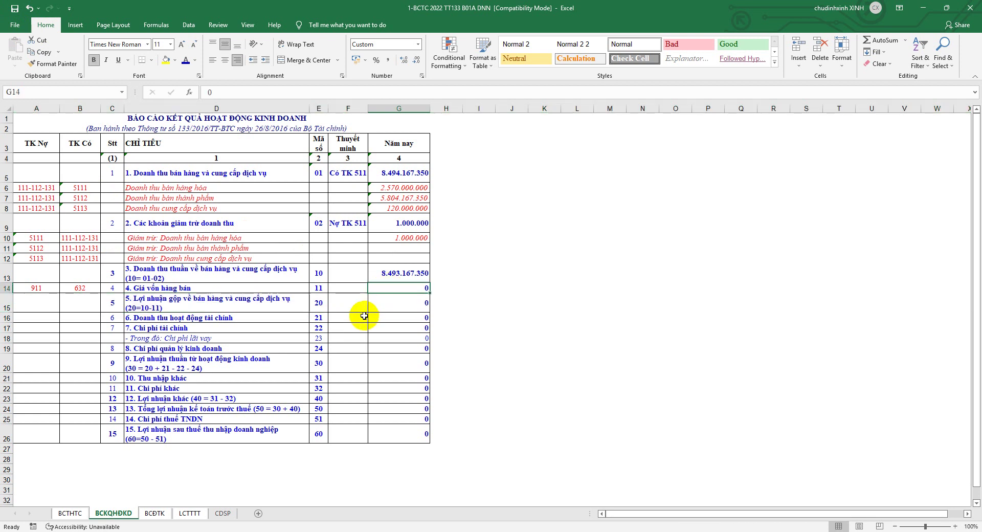
text(=)
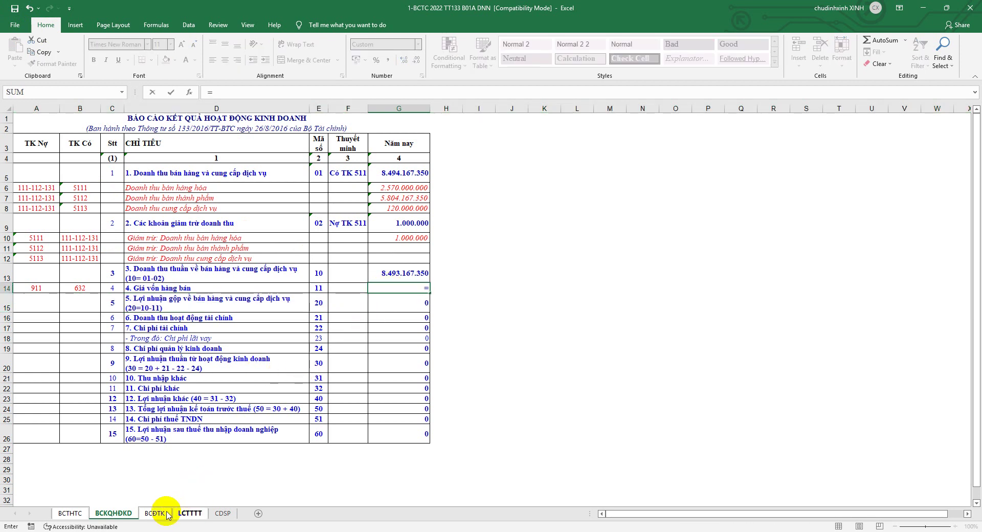
key(BackSpace)
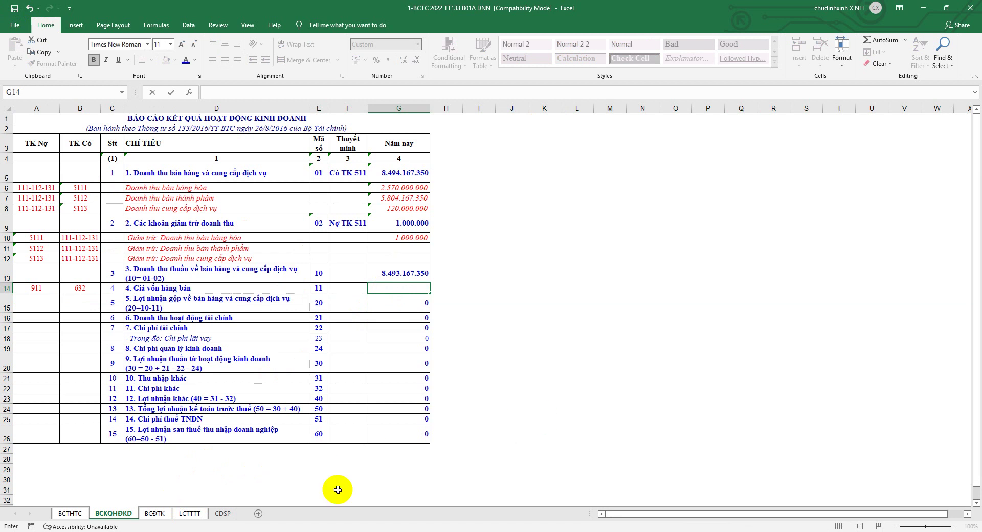
click(225, 513)
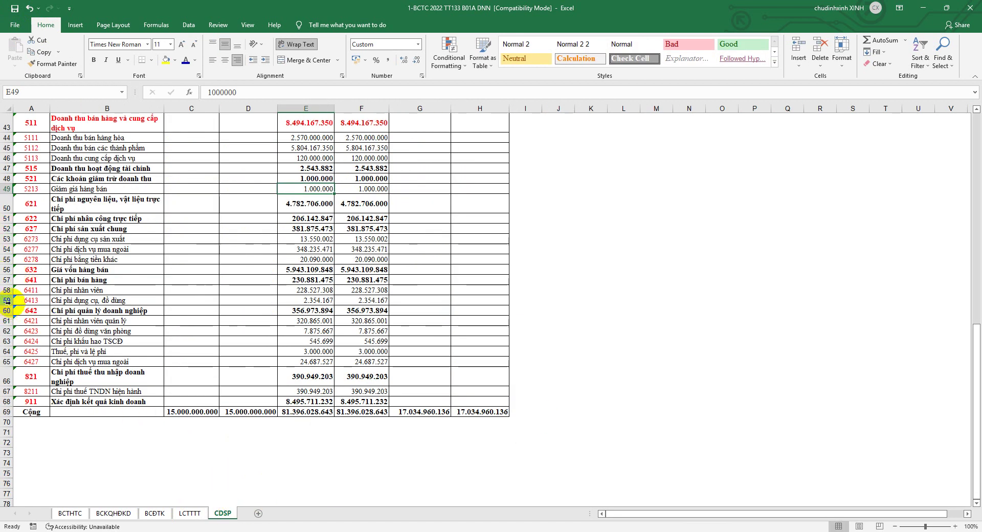
click(6, 269)
drag(306, 270, 353, 270)
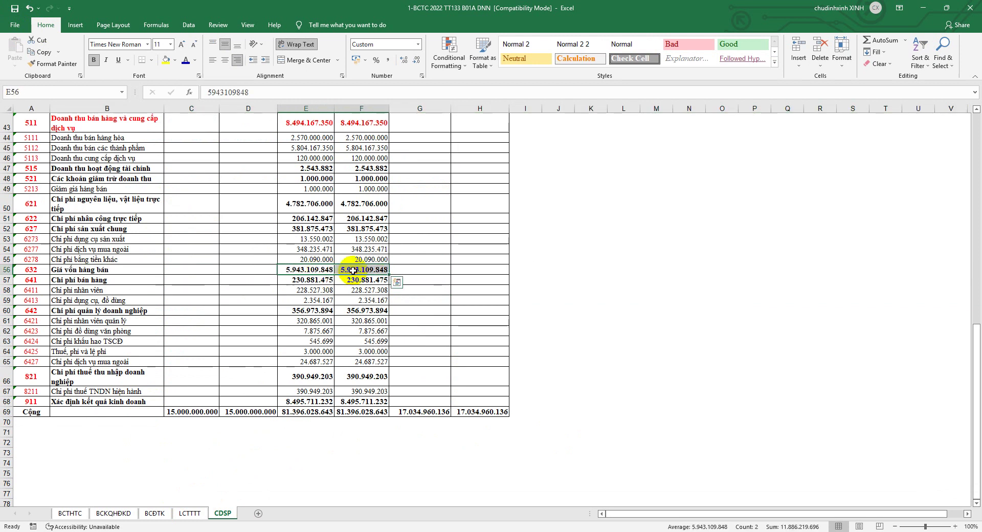
right_click(353, 270)
click(379, 285)
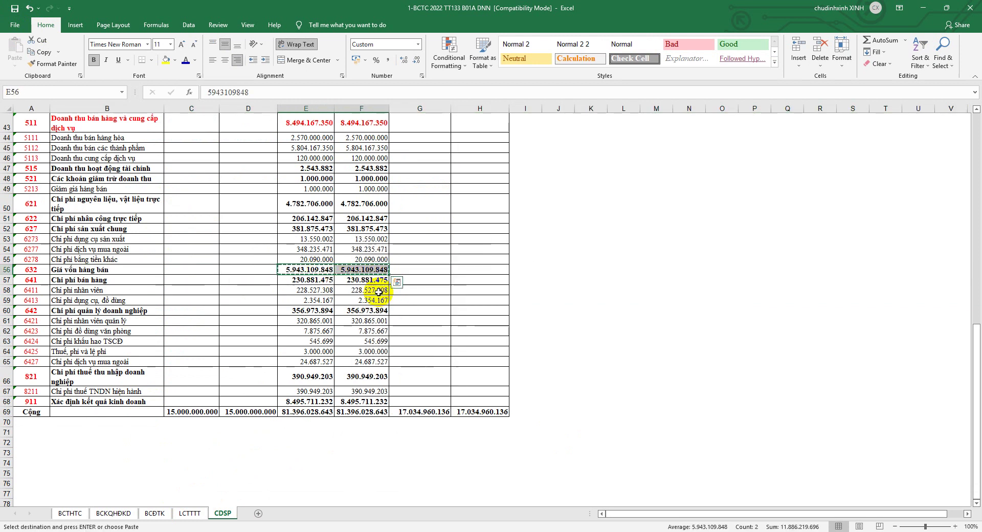
- Paste the amounts as values into BCĐTK G124:H124 on the account 632 row
click(155, 513)
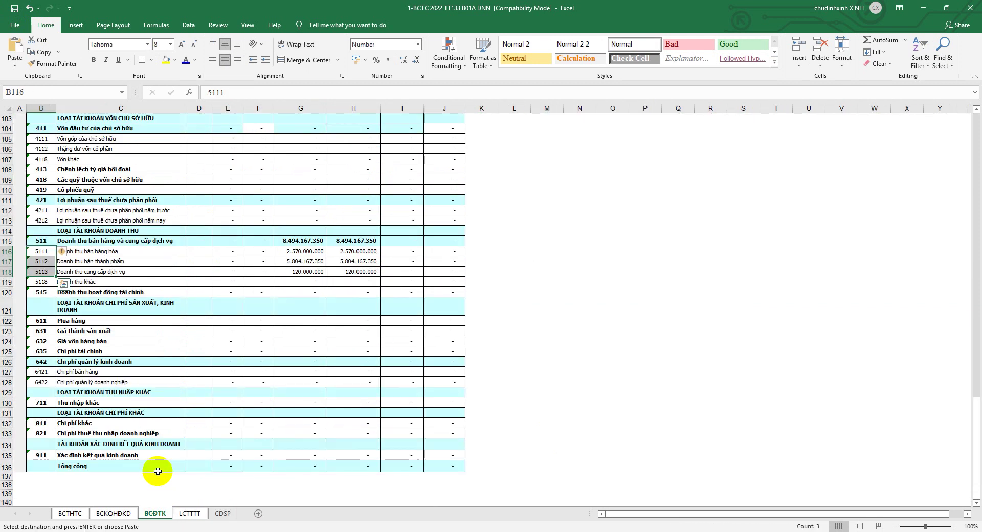
click(17, 343)
click(312, 342)
right_click(312, 342)
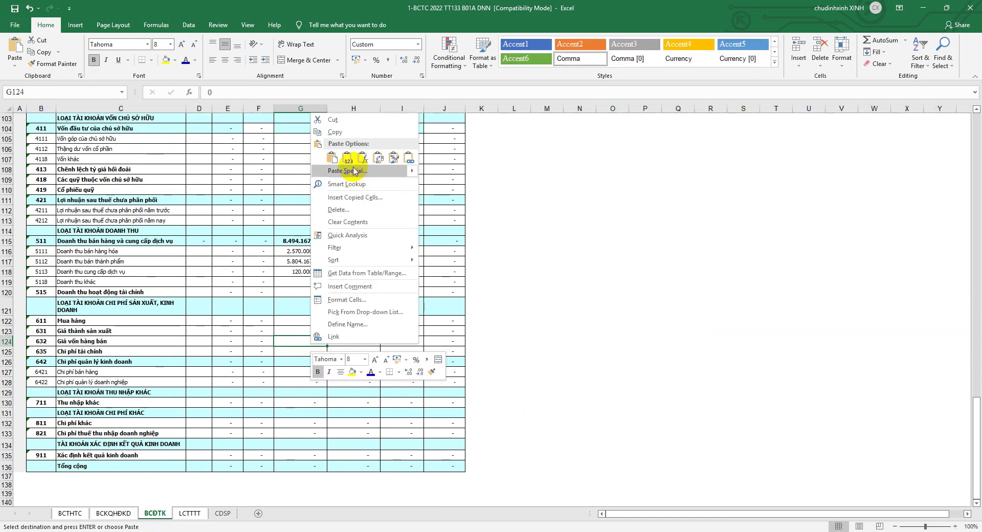
click(348, 158)
click(7, 341)
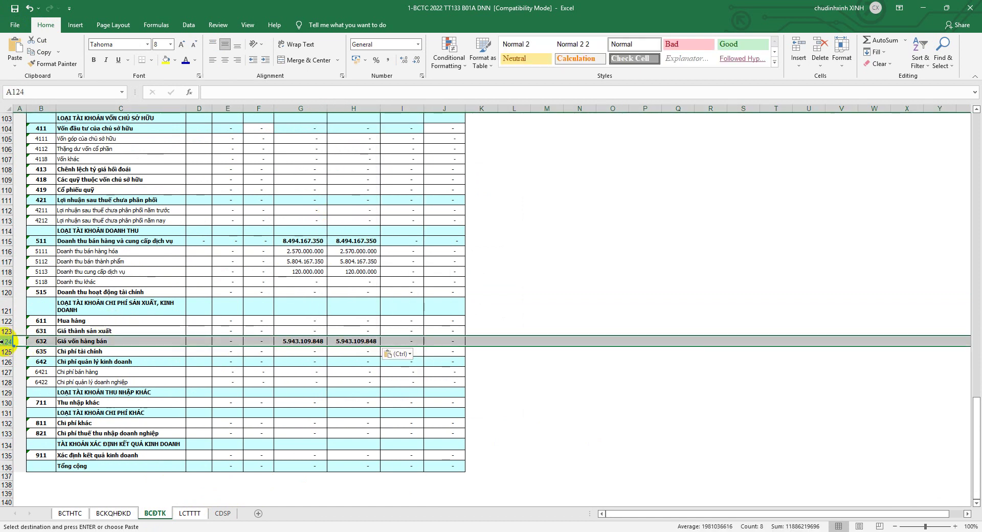
- Link income statement cell G14 to BCĐTK G124, showing 5.943.109.848
click(113, 513)
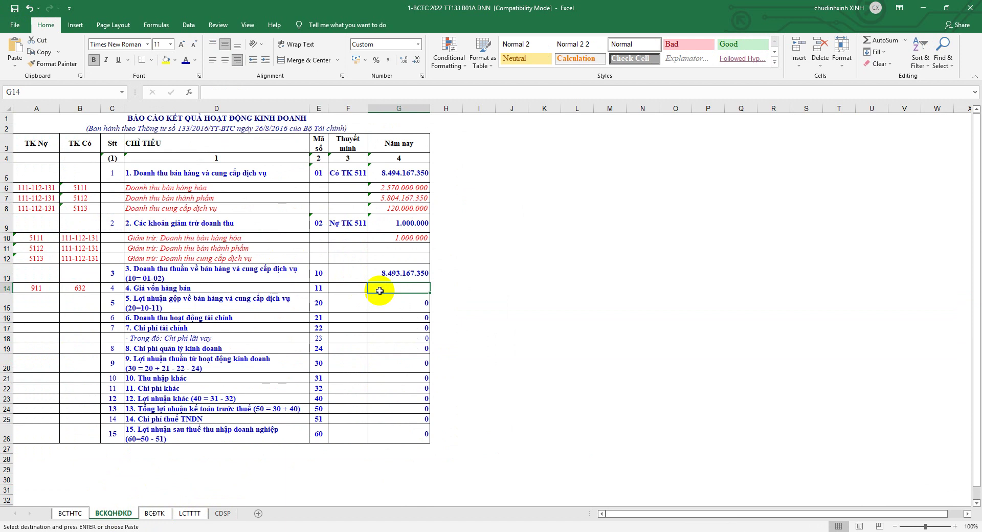
text(=)
click(154, 514)
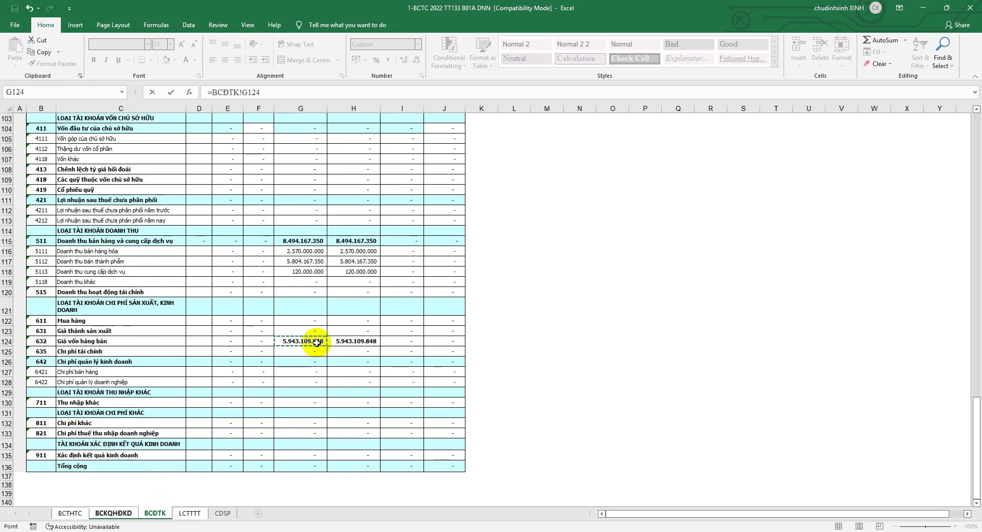
key(Return)
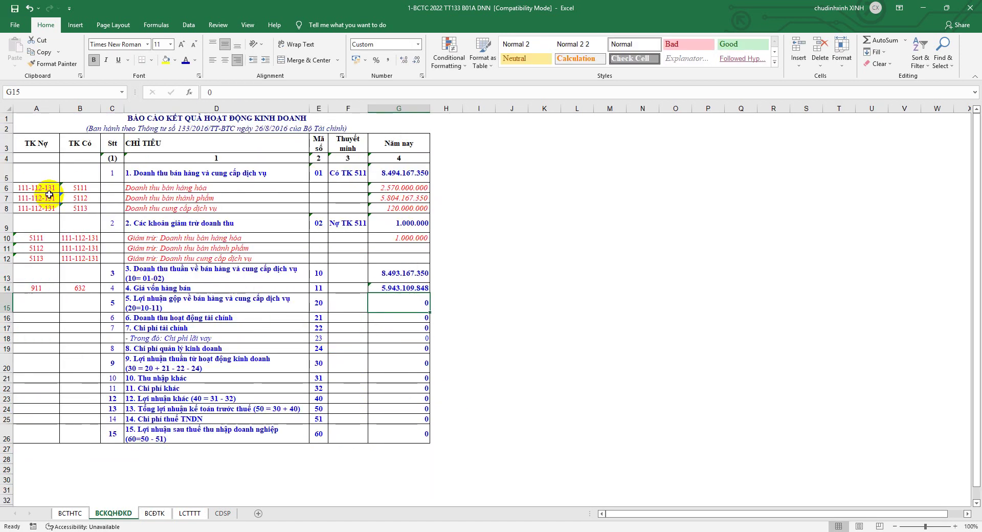
- Narrow column A slightly and enter =G13-G14 in G15, giving gross profit 2.550.057.502
drag(59, 107, 57, 108)
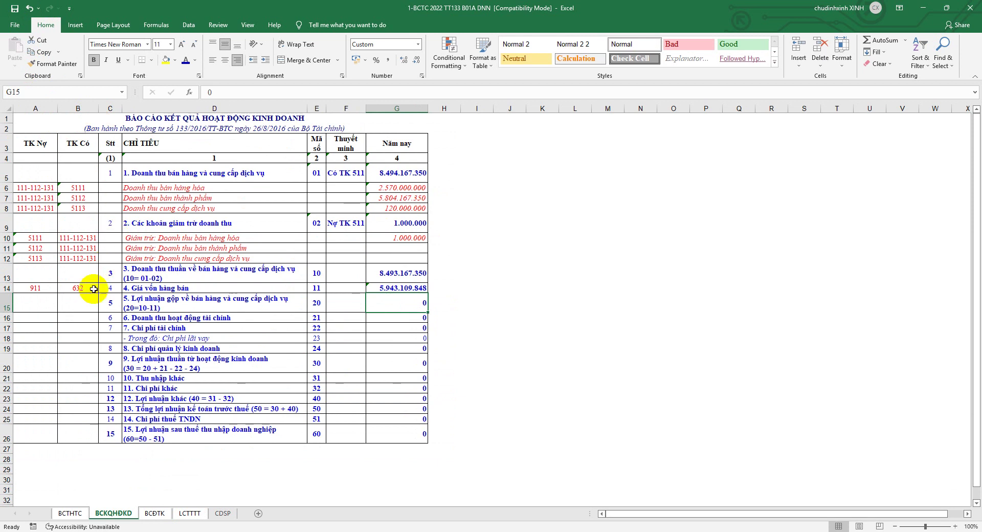
click(7, 304)
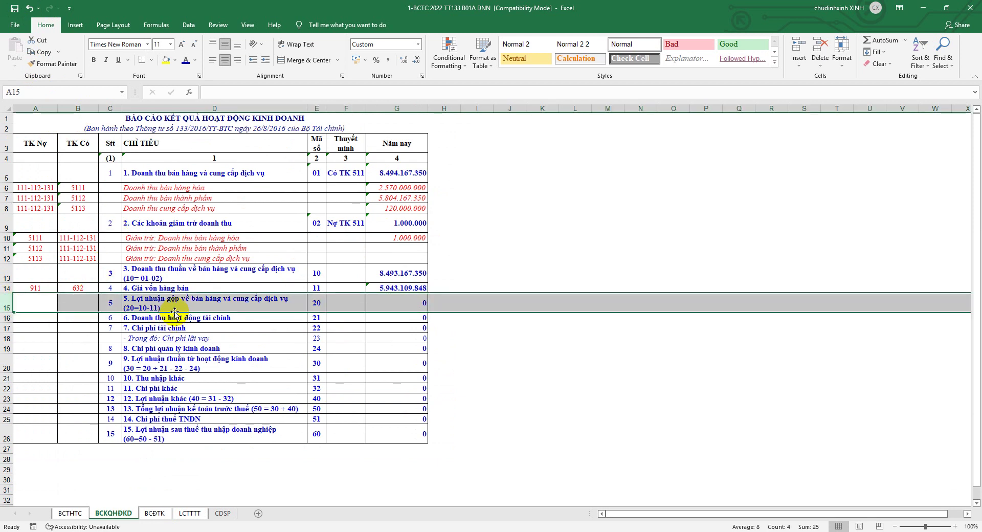
key(alt+Tab)
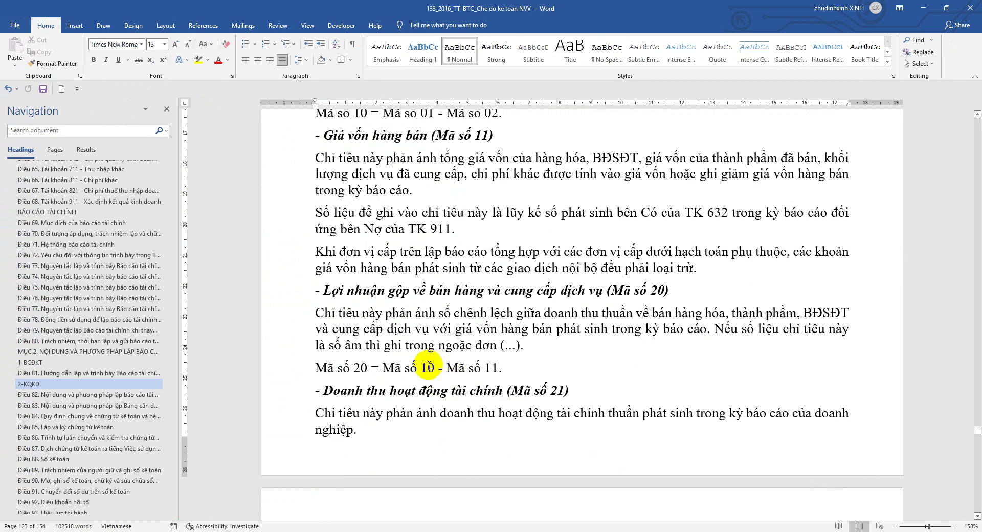
click(219, 523)
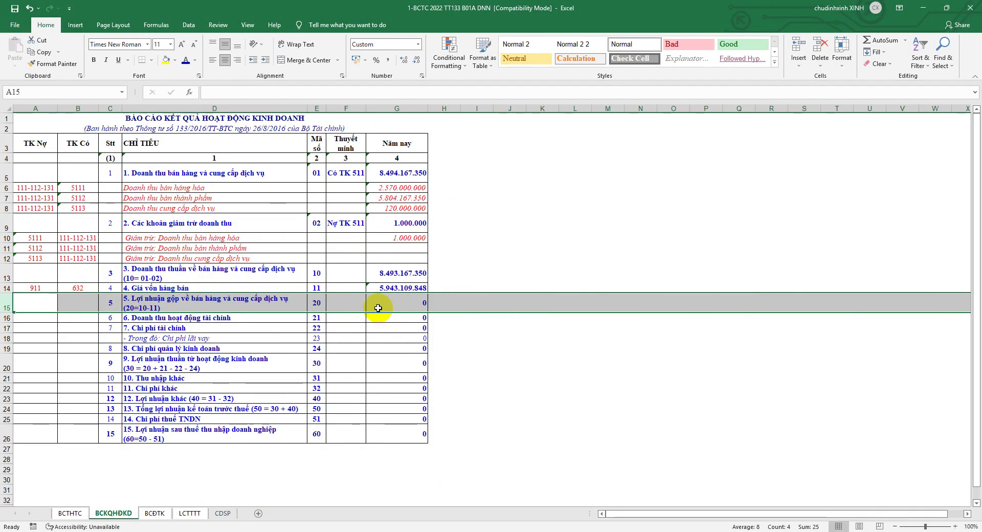
click(388, 304)
text(=)
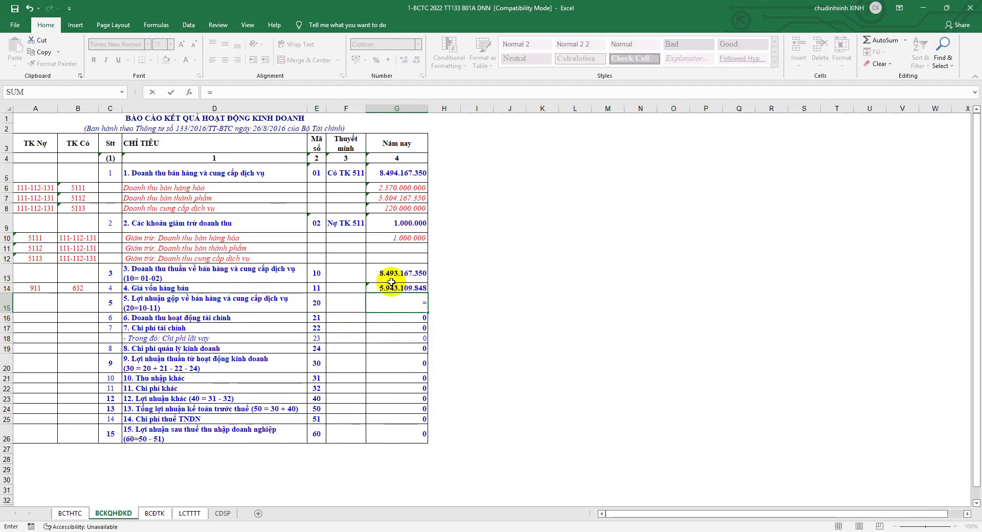
click(392, 270)
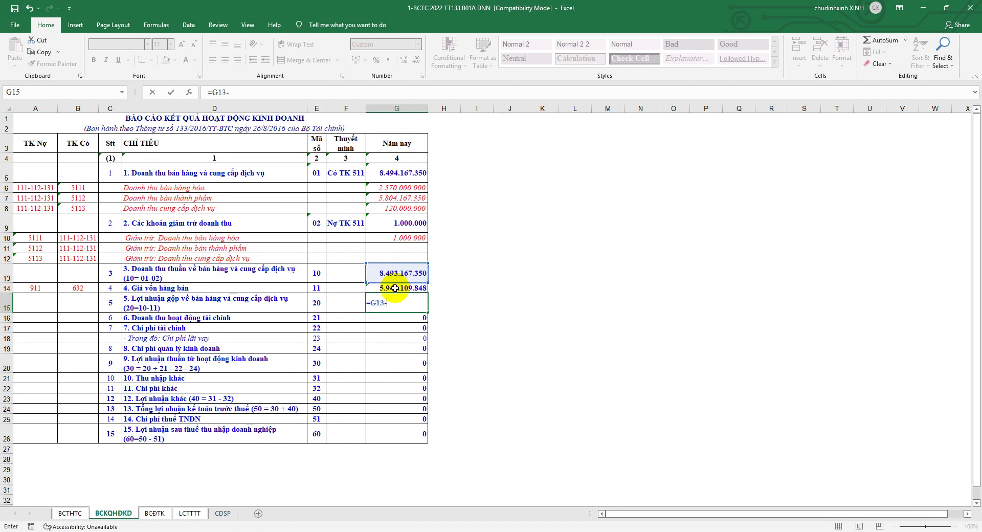
key(Return)
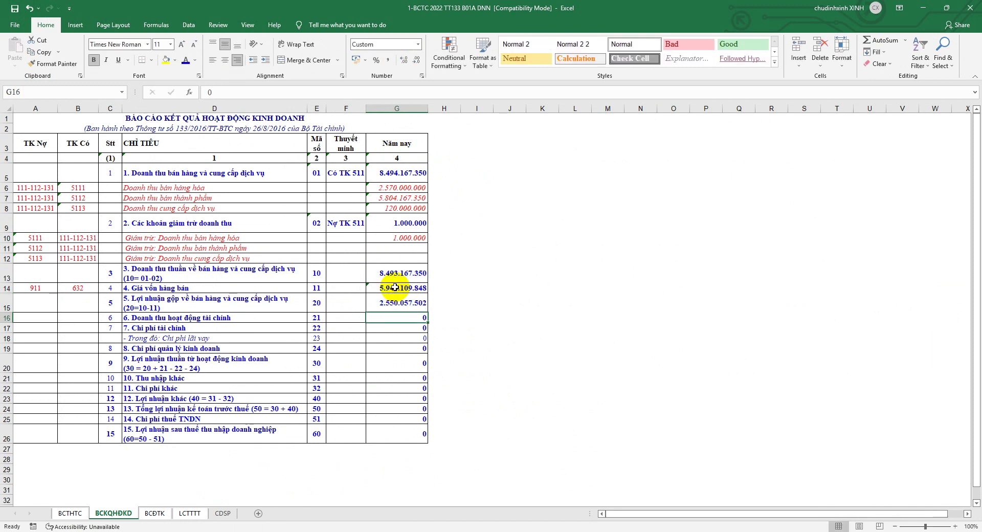
click(7, 303)
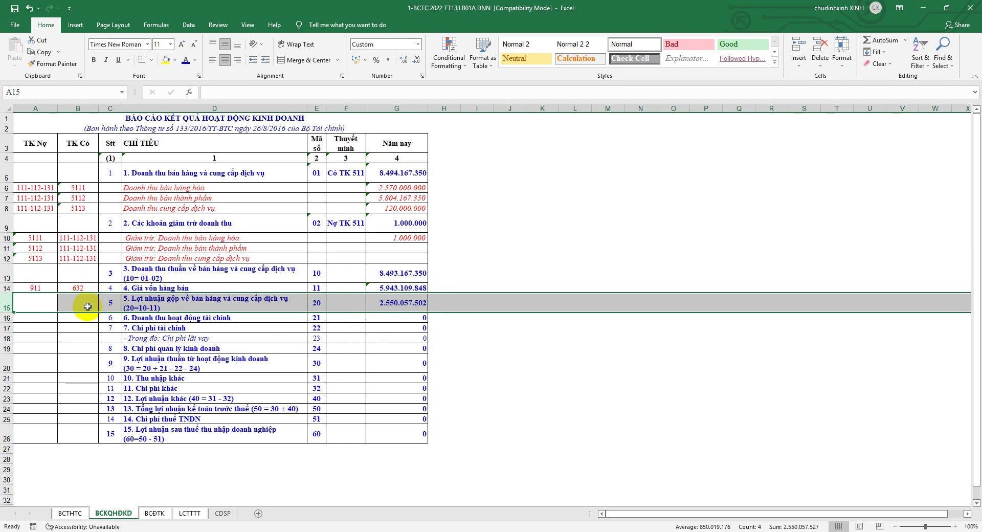
- After checking the Word guide for code 21, enter 515 in A16 and 911 in B16
click(4, 318)
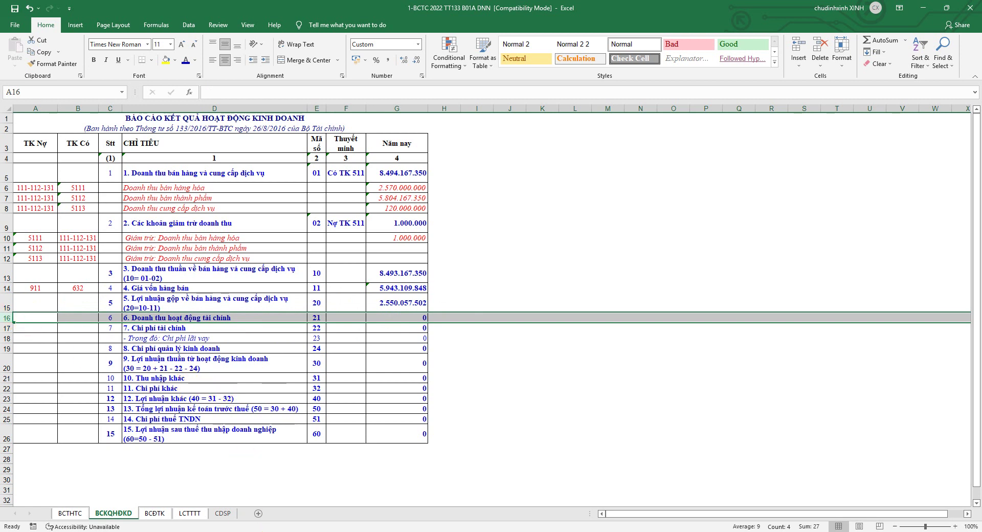
key(alt+Tab)
scroll(526, 400, down, 3)
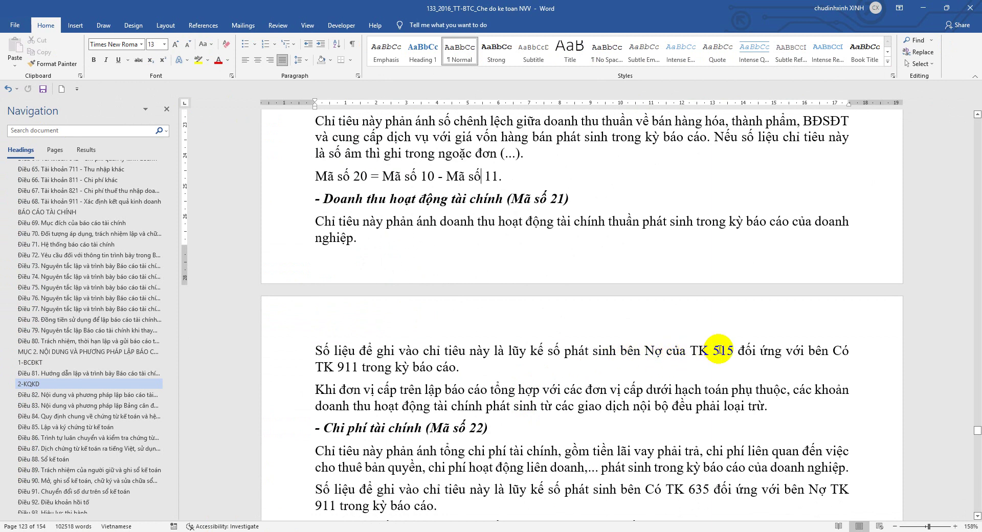
click(166, 531)
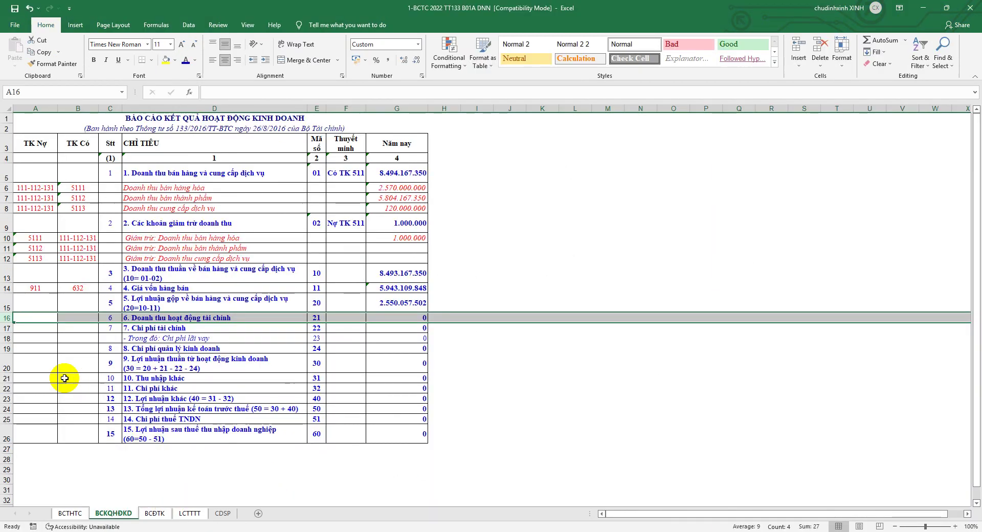
click(47, 319)
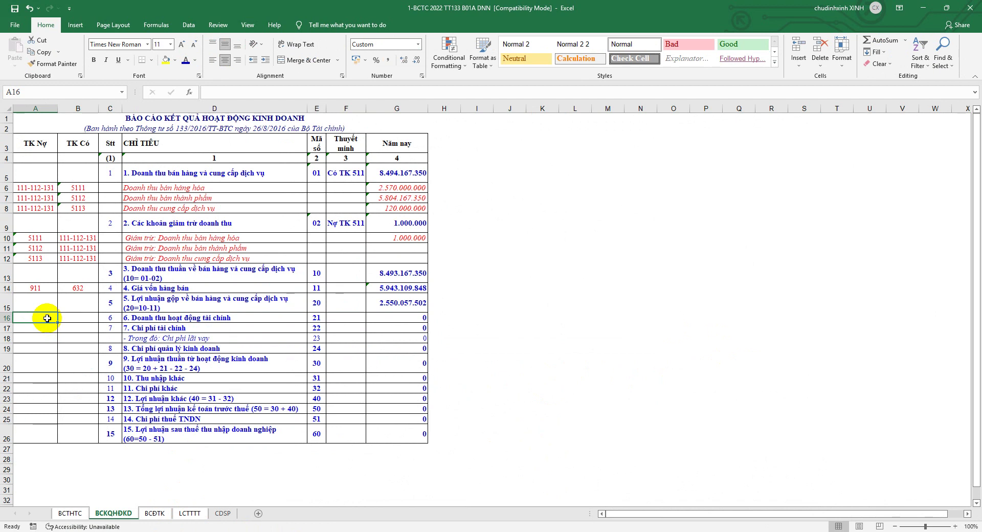
text(515)
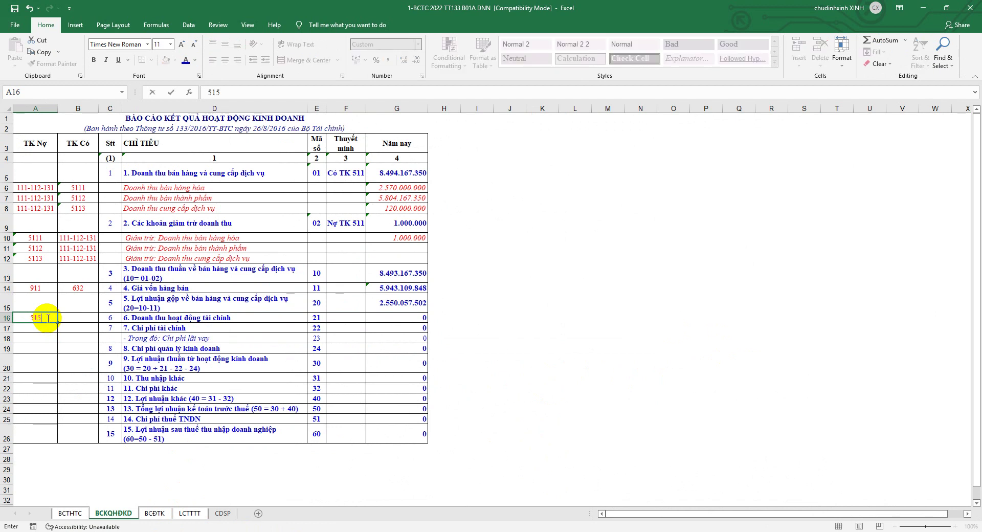
click(79, 318)
text(911)
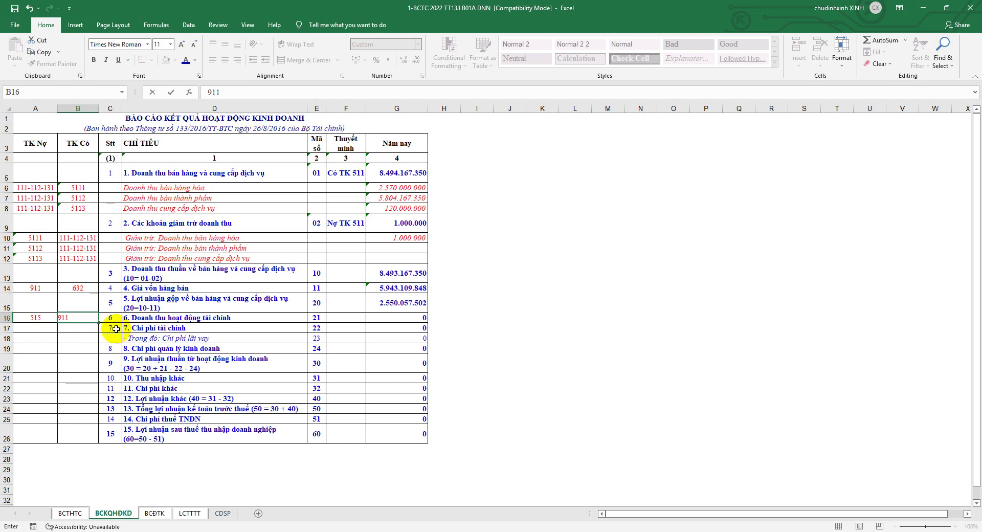
click(157, 330)
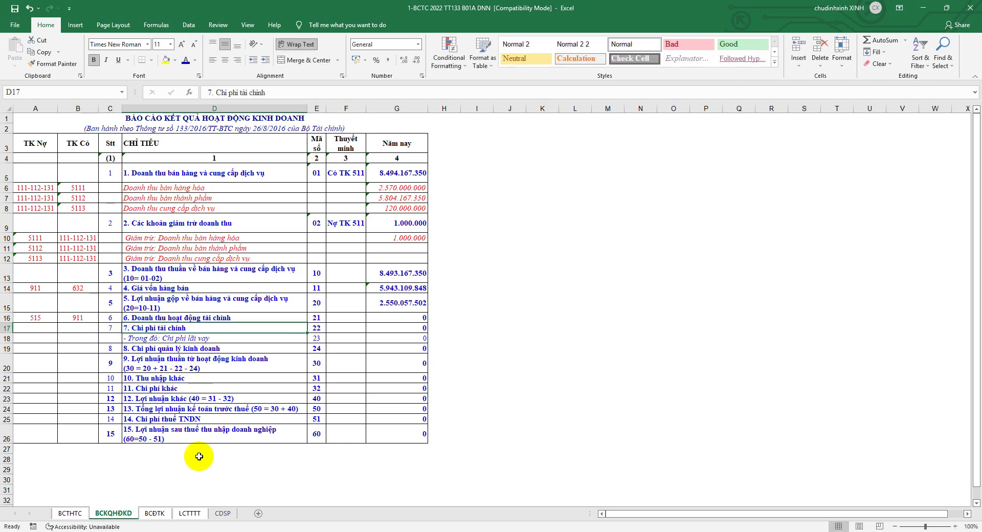
- Review the Word financial expense guidance, then go to the CDSP sheet
key(alt+Tab)
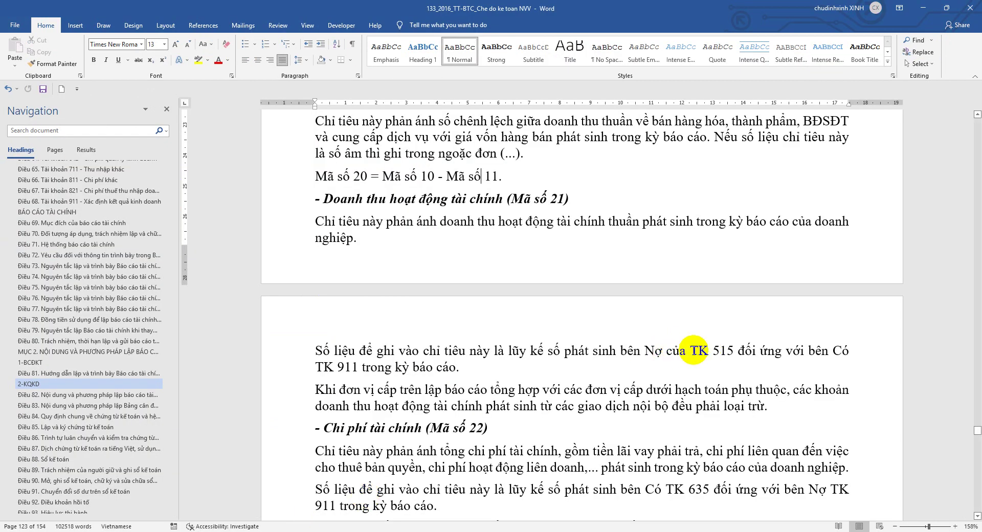
key(alt+Tab)
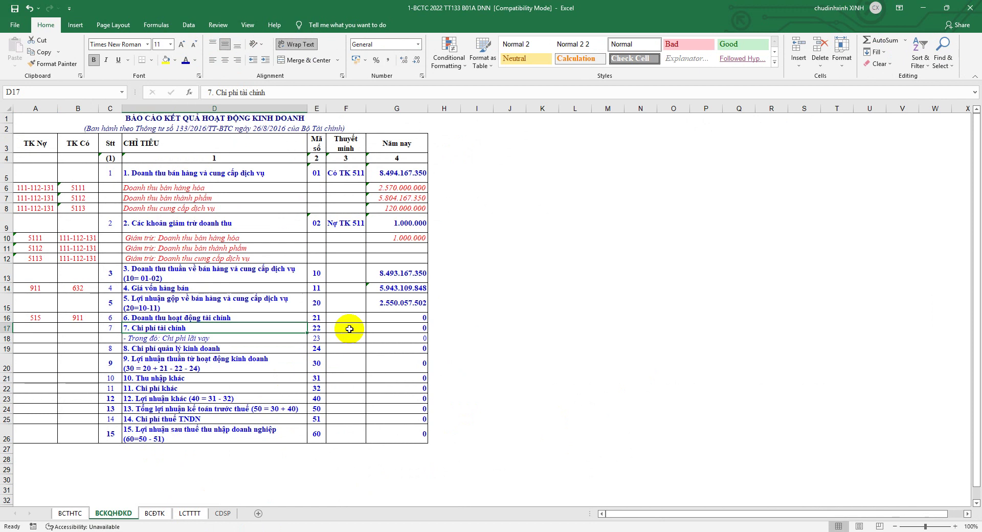
click(374, 318)
click(223, 513)
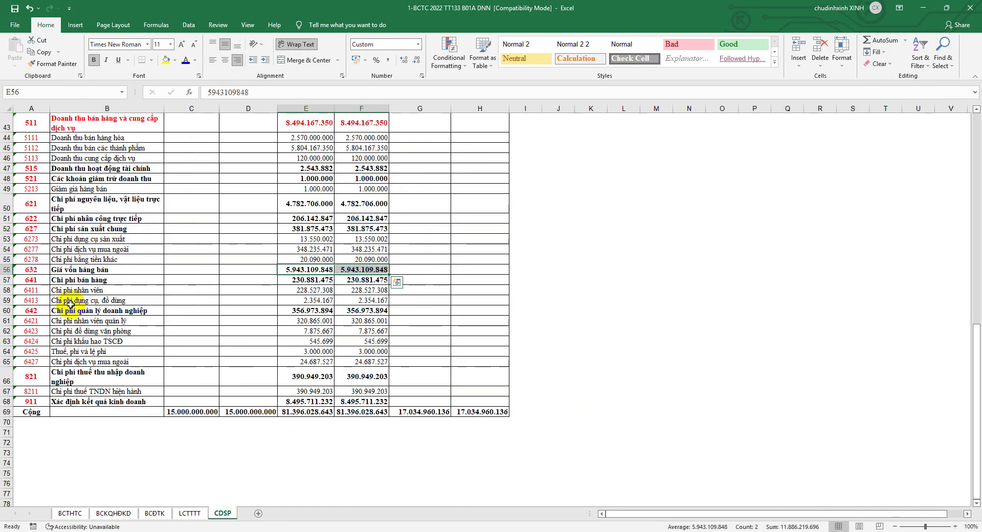
- Copy the 2.543.882 financial income amounts from CDSP row 47 into BCĐTK G120:H120
click(7, 168)
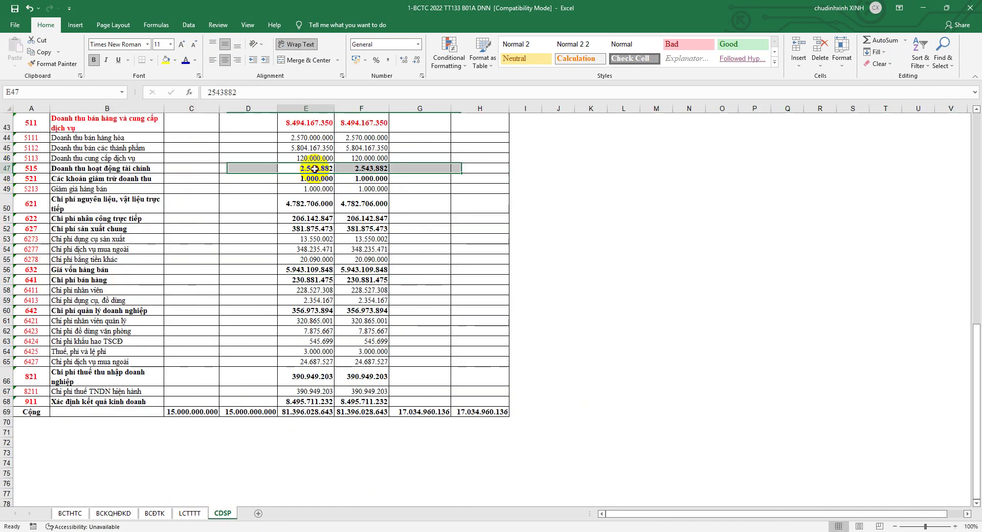
drag(306, 169, 354, 168)
right_click(354, 169)
click(383, 190)
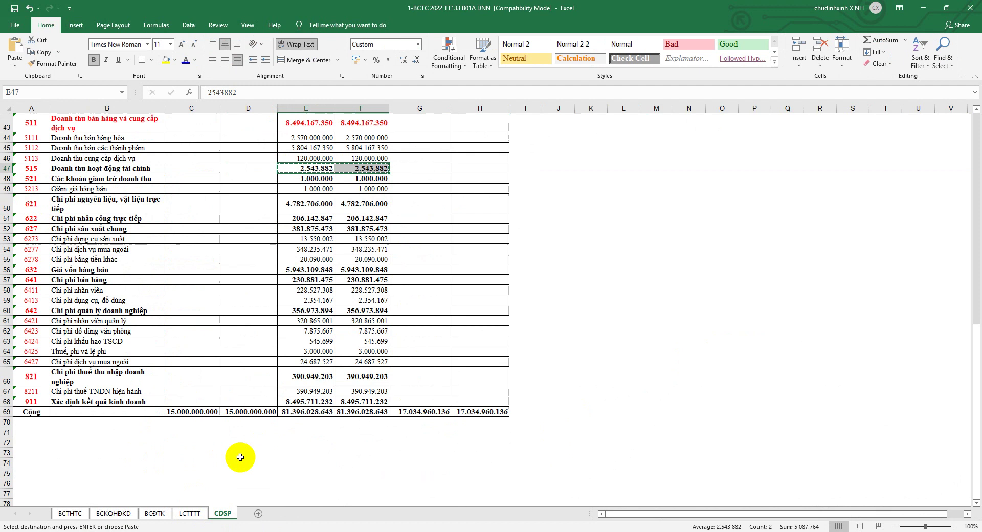
click(155, 513)
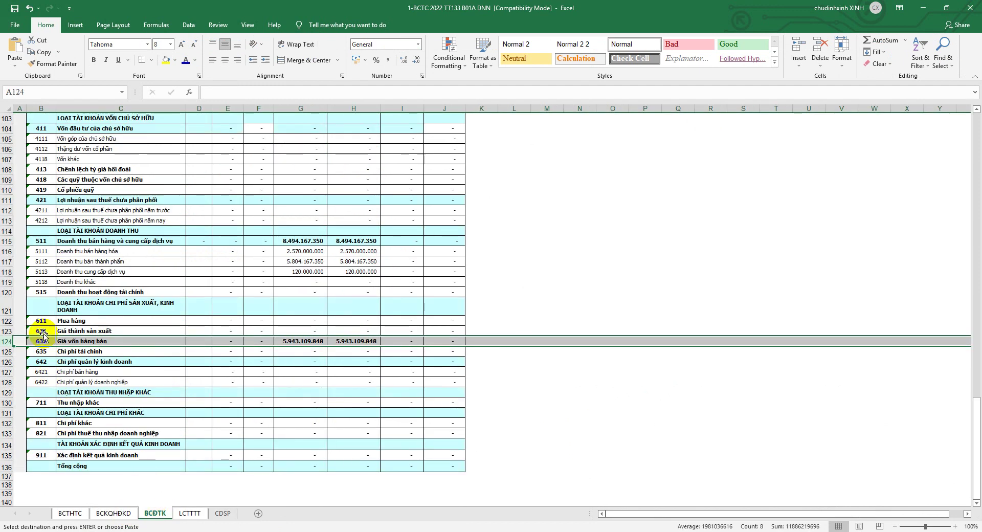
click(8, 292)
drag(351, 291, 314, 292)
right_click(313, 291)
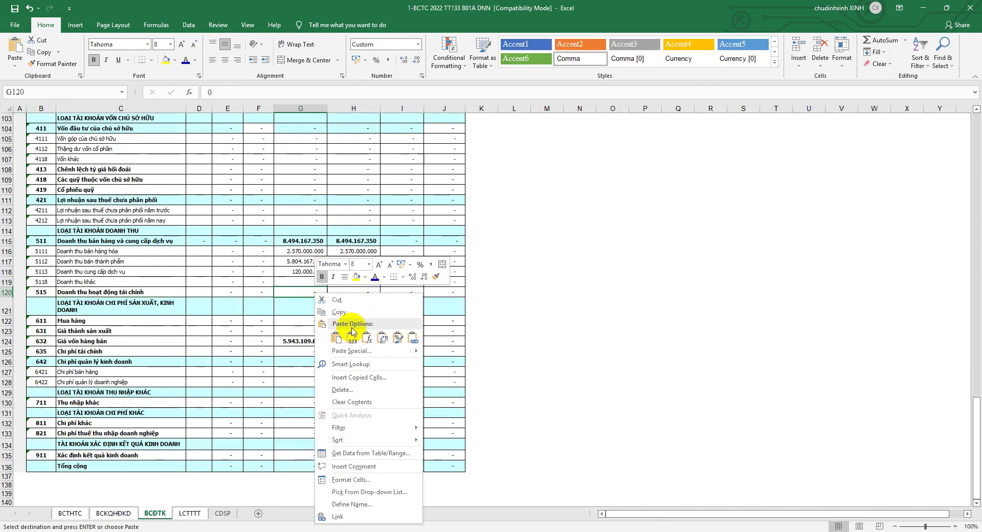
click(315, 336)
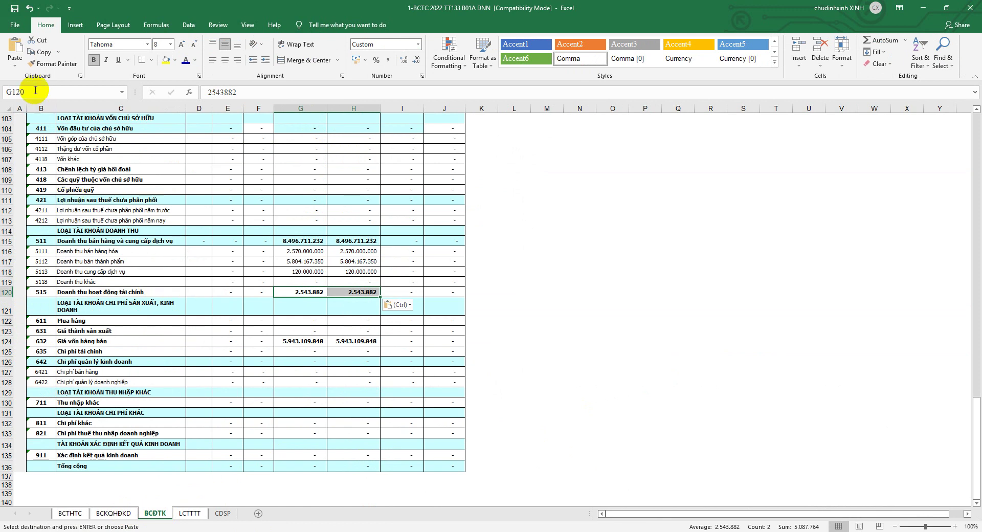
- Correct the 511 total in G115 to =SUM(G116:G119), giving 8.494.167.350
click(286, 241)
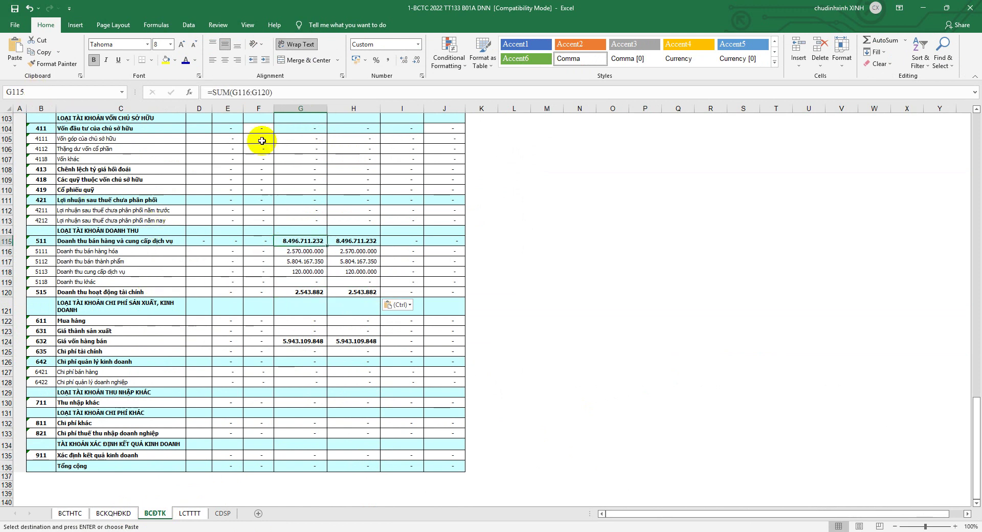
click(251, 92)
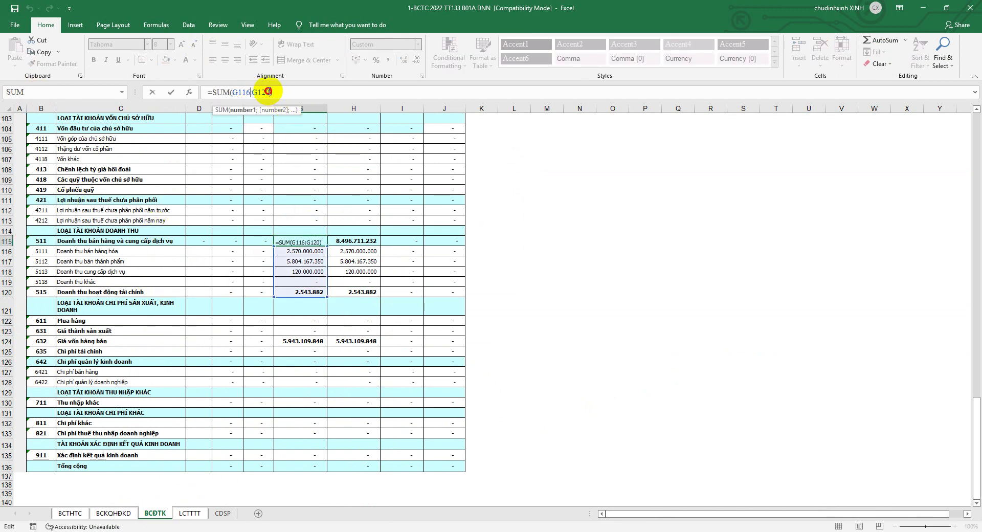
drag(269, 92, 239, 92)
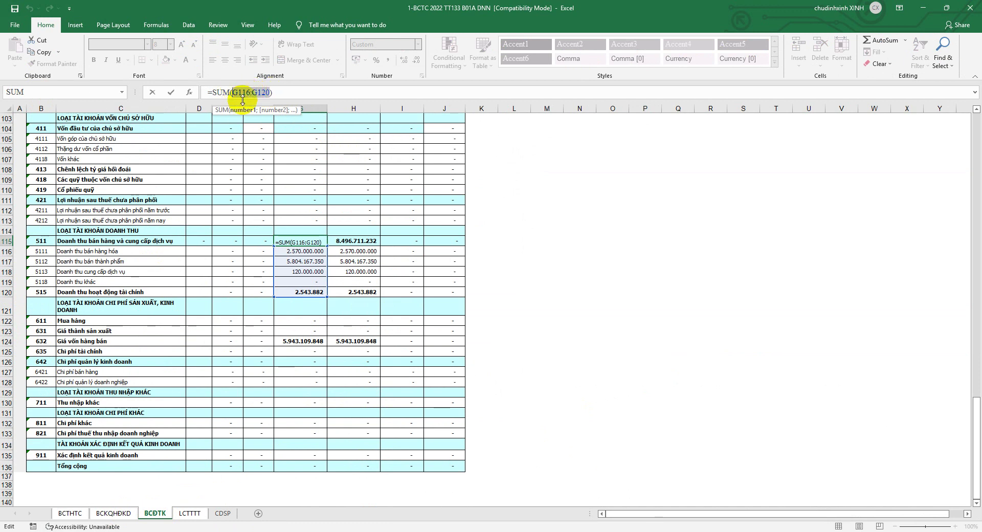
drag(298, 251, 299, 281)
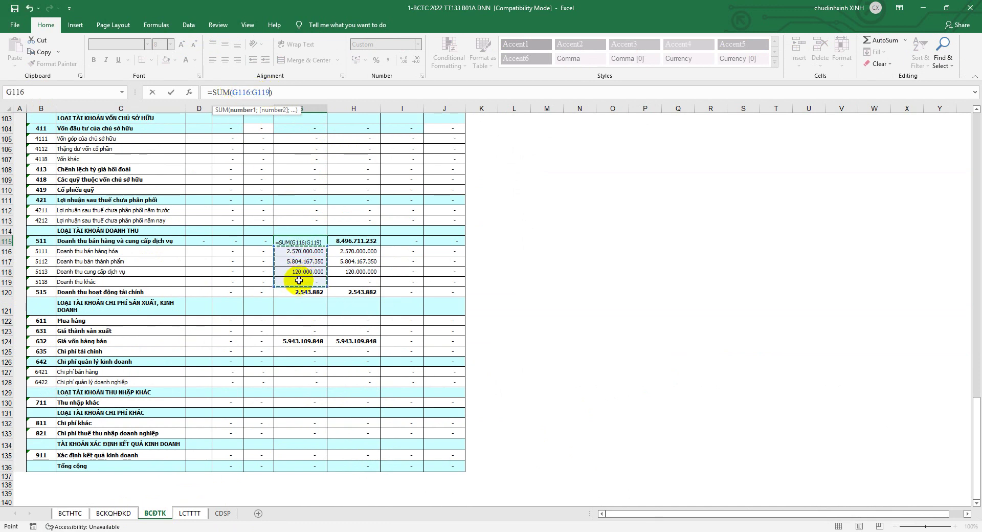
key(Return)
- Copy the corrected total formula across row 115, including D115:F115 and through column J
click(302, 243)
drag(326, 246, 448, 250)
click(314, 243)
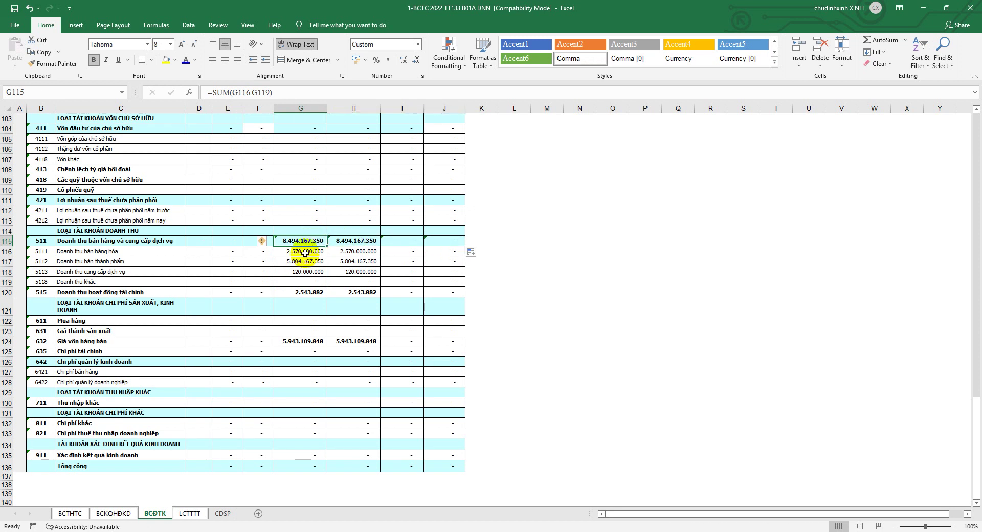
key(ctrl+c)
drag(207, 241, 250, 241)
key(ctrl+v)
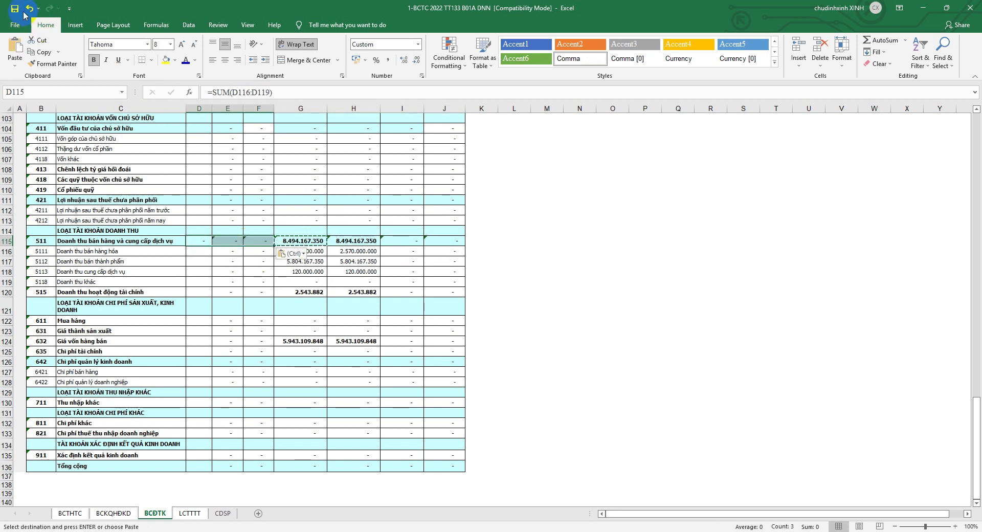
key(Escape)
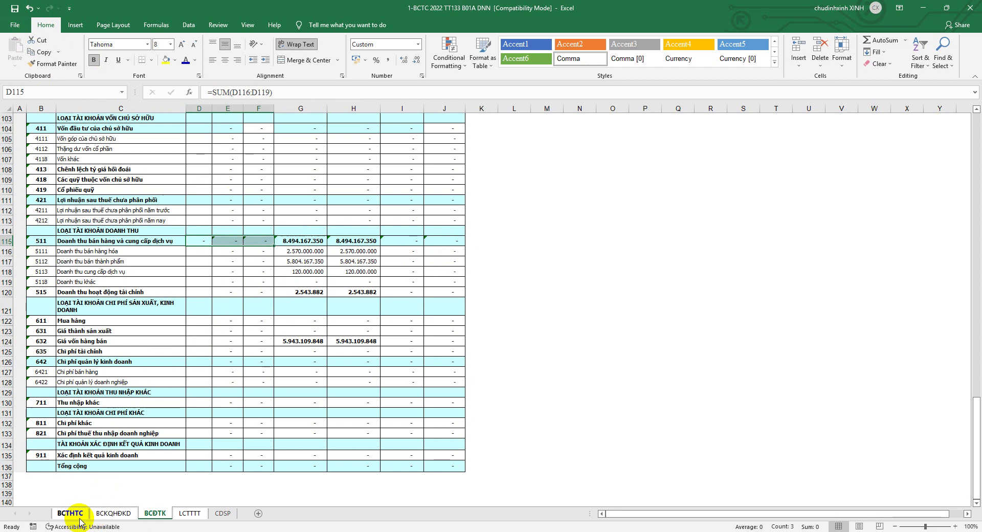
click(113, 513)
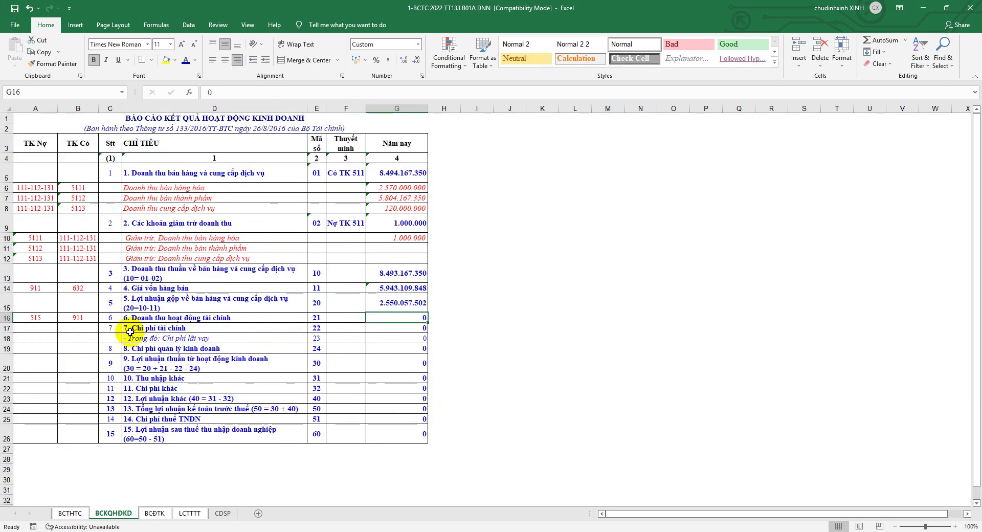
- Link income statement G16 to BCĐTK G120, showing financial income 2.543.882
click(7, 318)
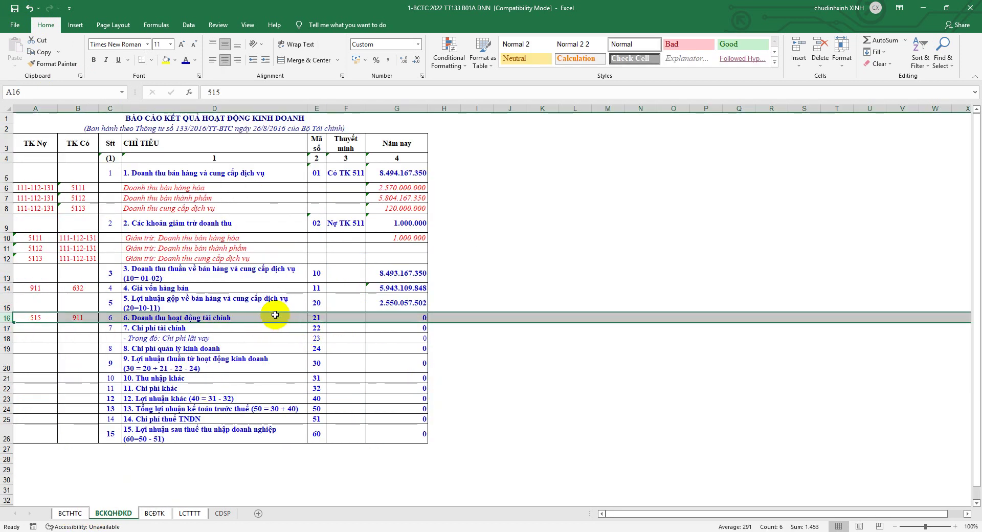
click(388, 318)
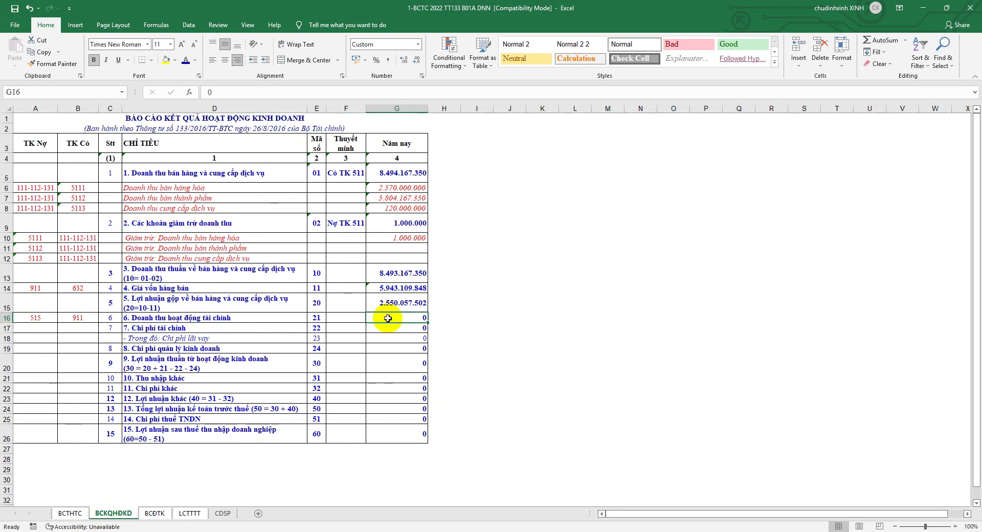
text(=)
click(154, 514)
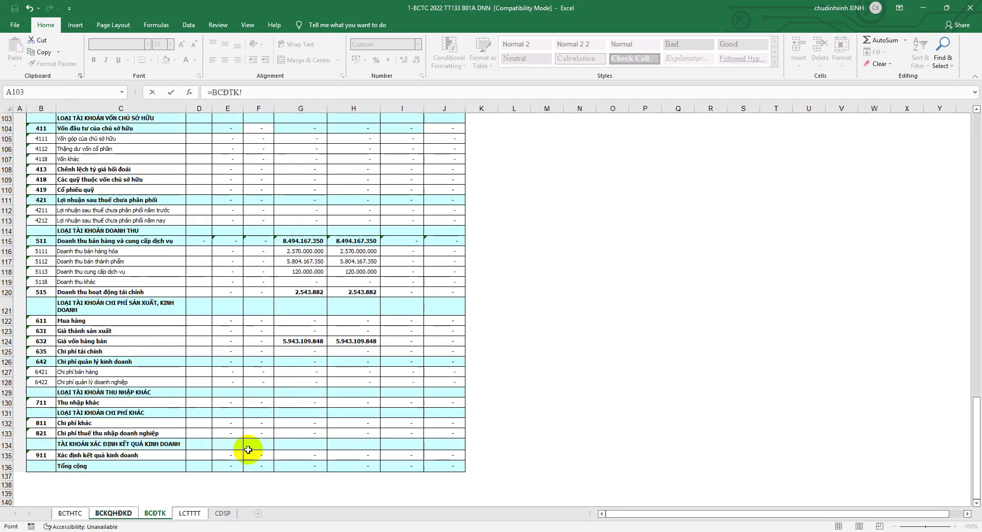
click(308, 292)
key(Return)
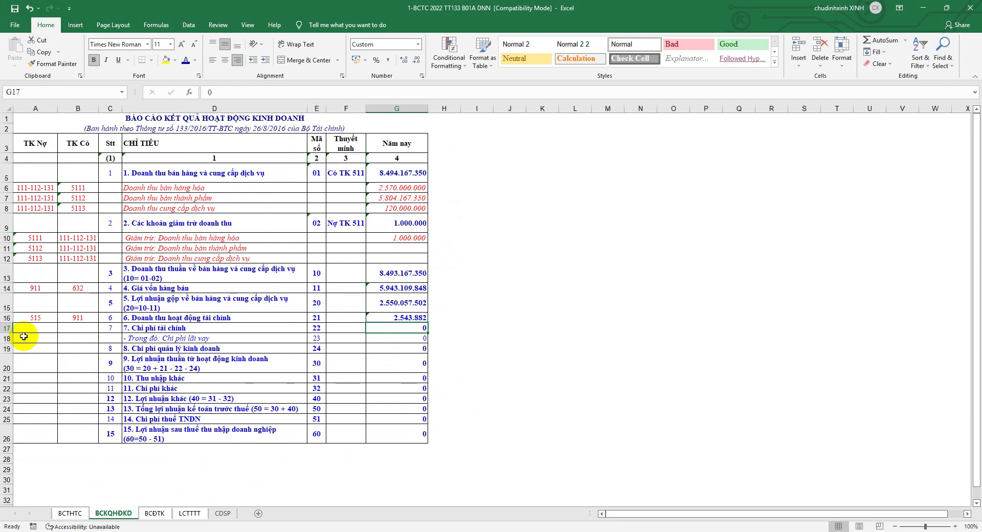
- Look up financial expense figures on CDSP, then open the Word guidance for code 22
click(9, 328)
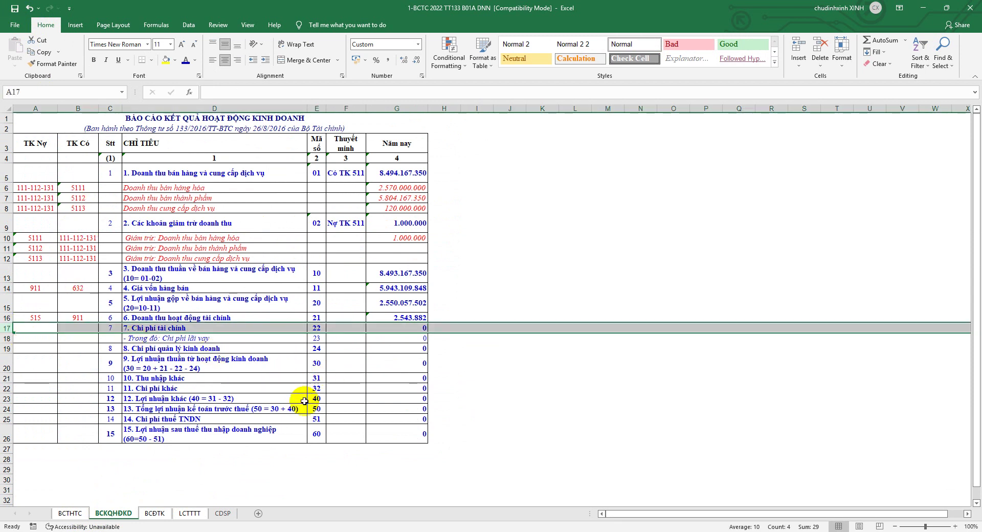
click(223, 513)
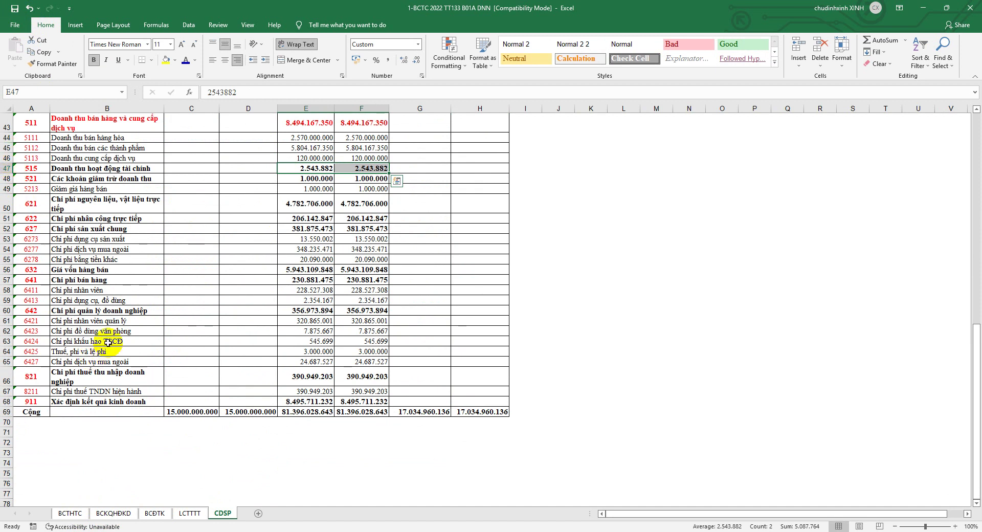
click(113, 514)
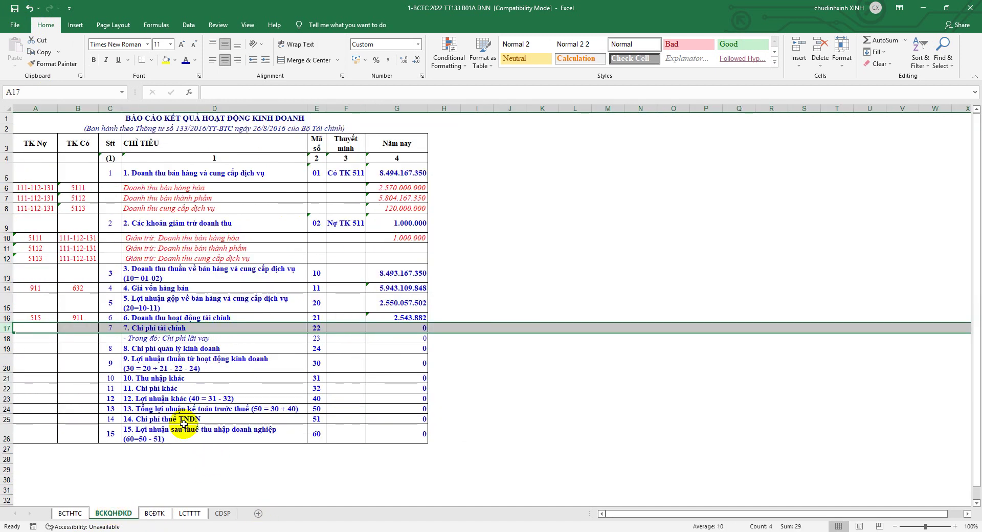
key(alt+Tab)
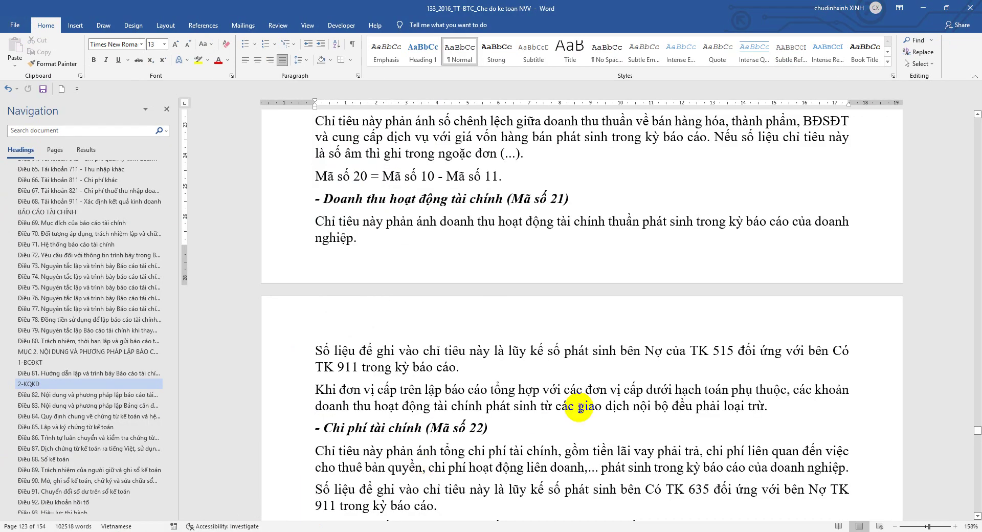
- Give financial expense row 17 debit account 911, copied from A14, and credit account 635
scroll(578, 408, down, 4)
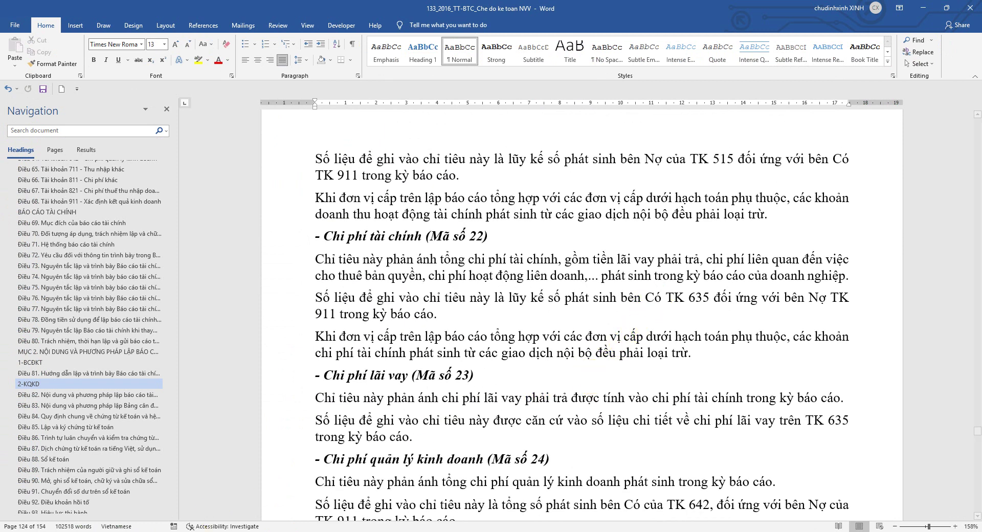
key(alt+Tab)
click(47, 328)
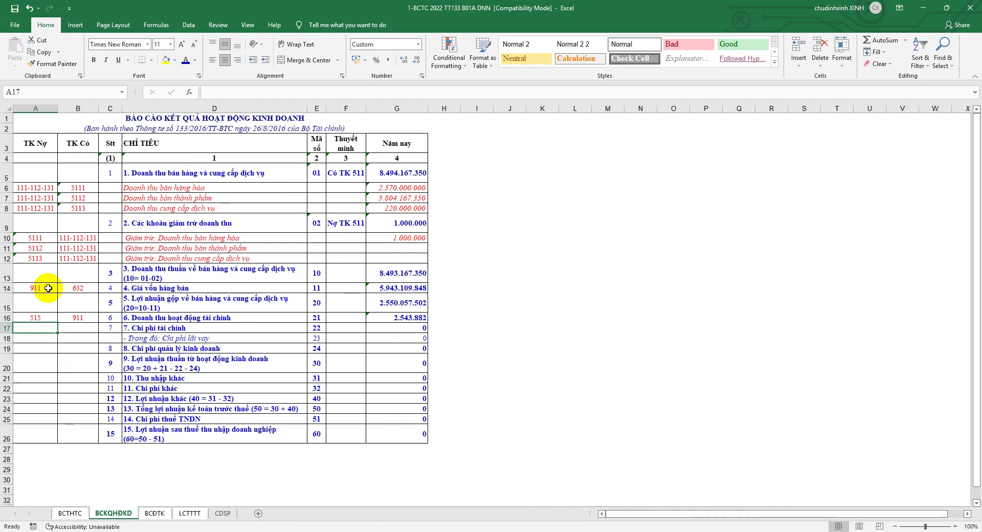
key(ctrl+c)
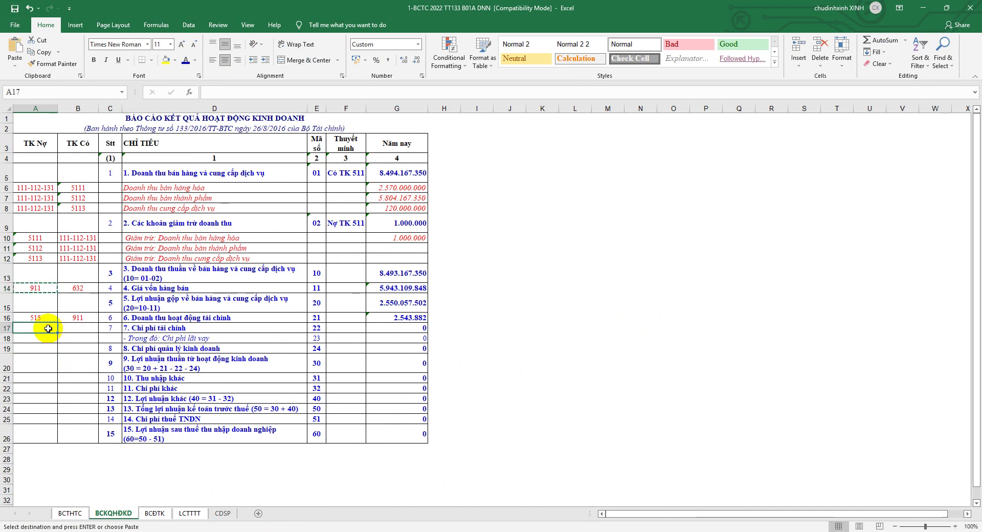
key(ctrl+v)
click(80, 327)
text(632)
key(Return)
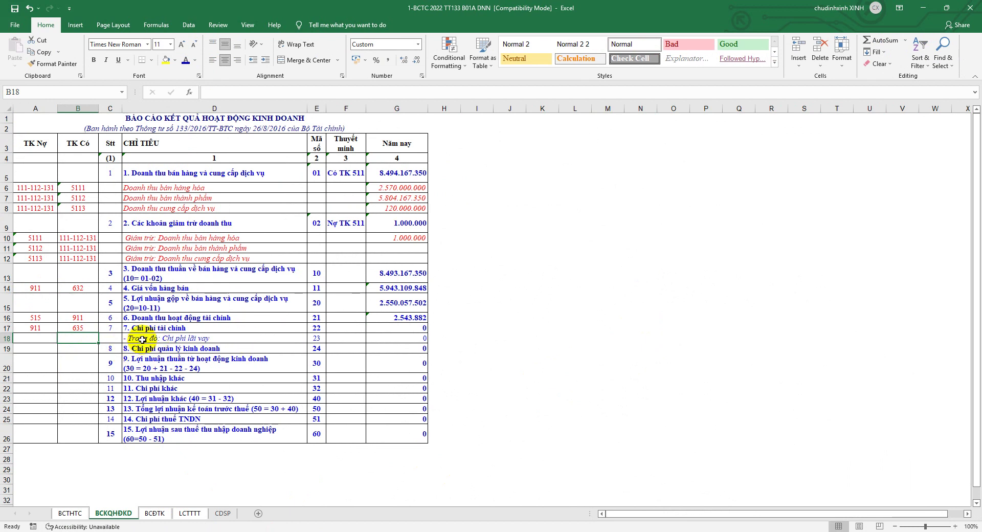
drag(142, 339, 387, 341)
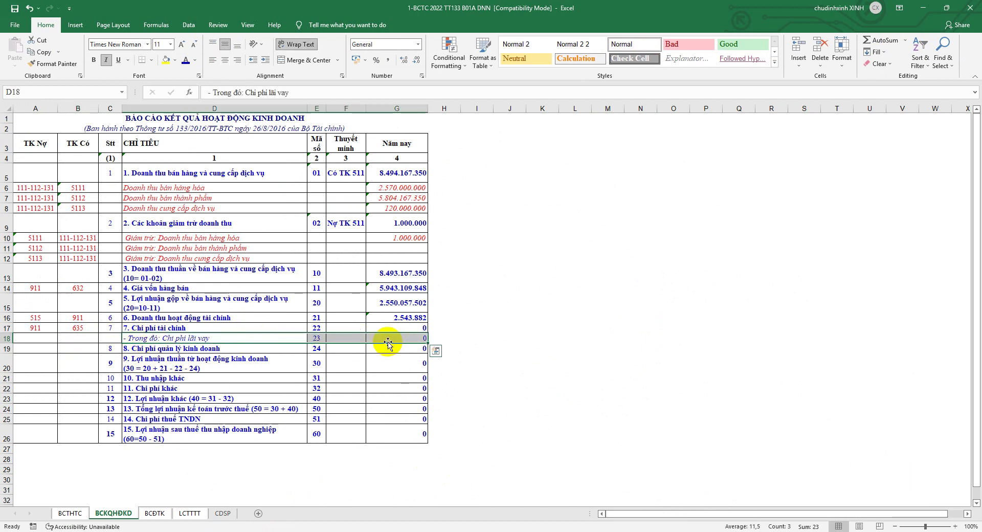
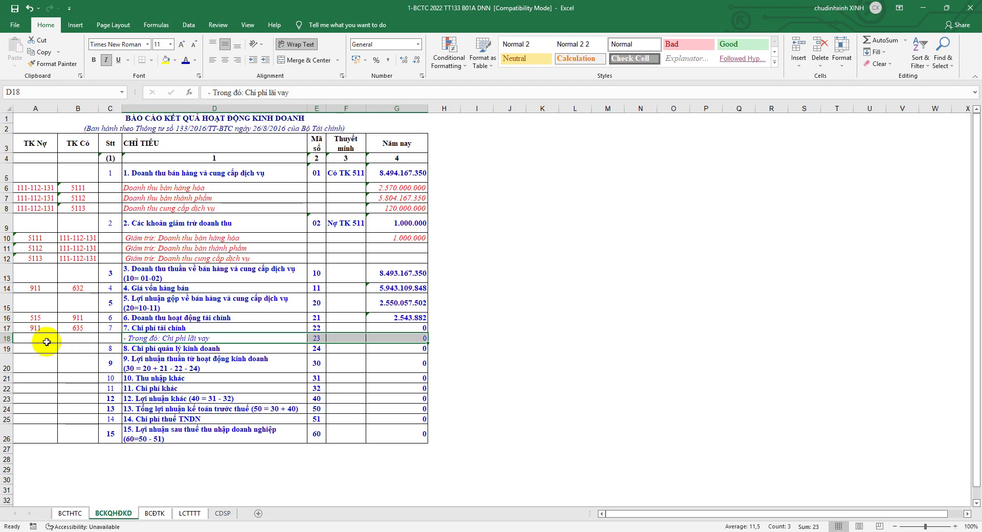
- Review the financial expense, interest expense and management expense rows 17–19 of the income statement
click(6, 328)
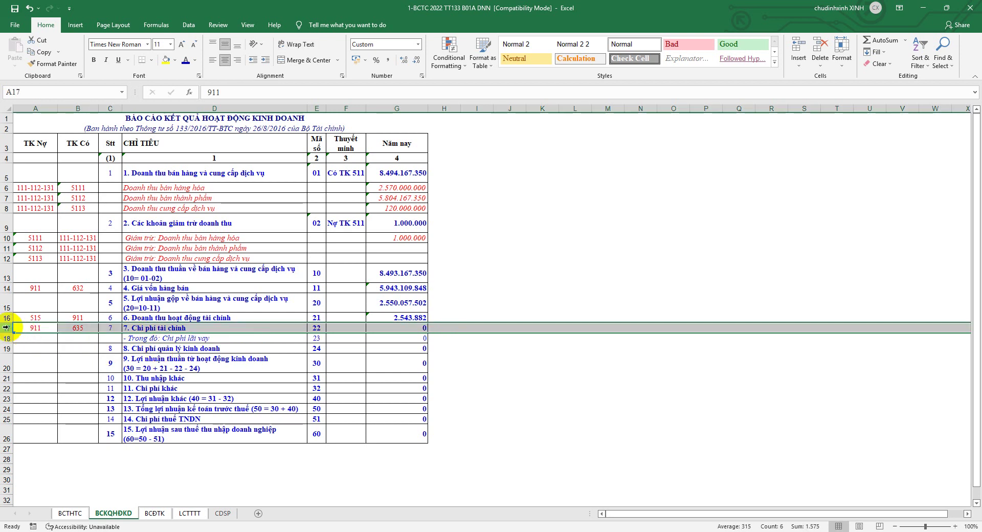
click(6, 339)
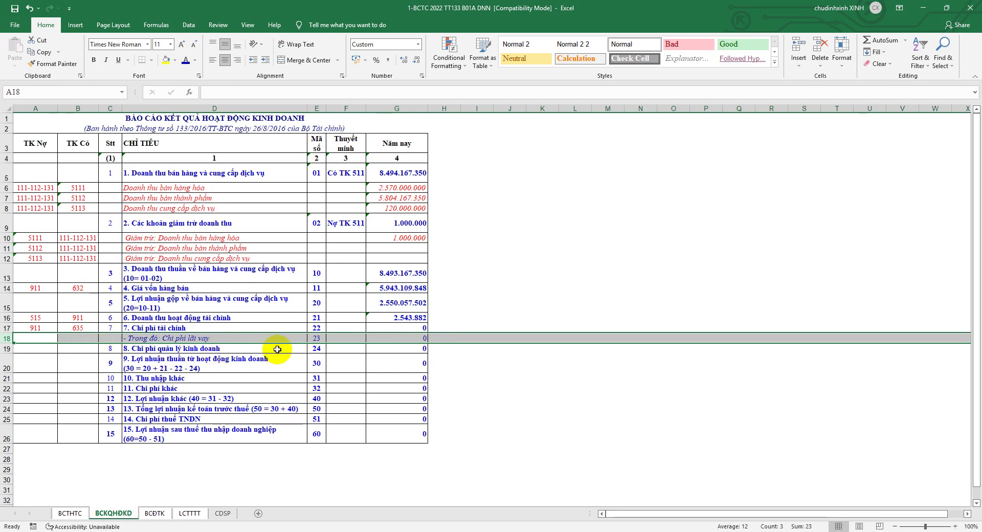
click(6, 349)
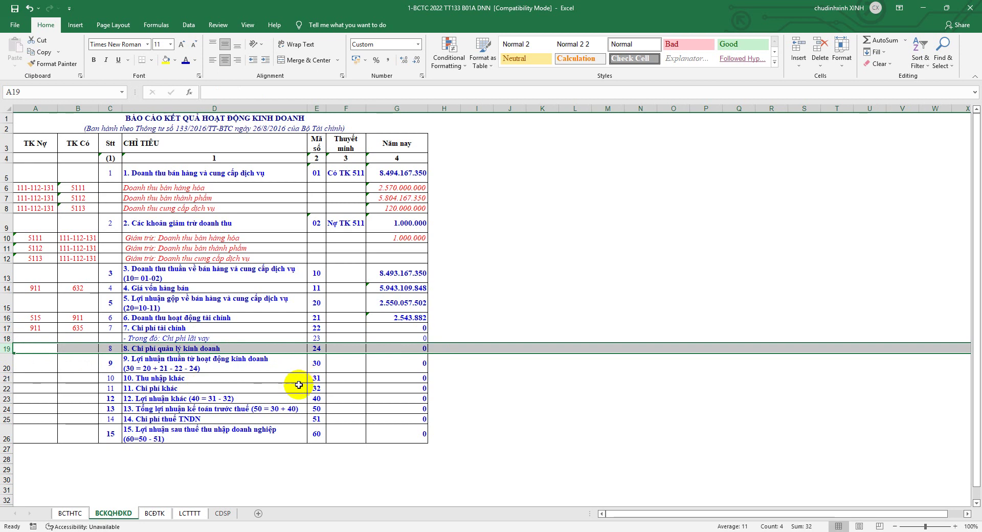
scroll(299, 385, down, 1)
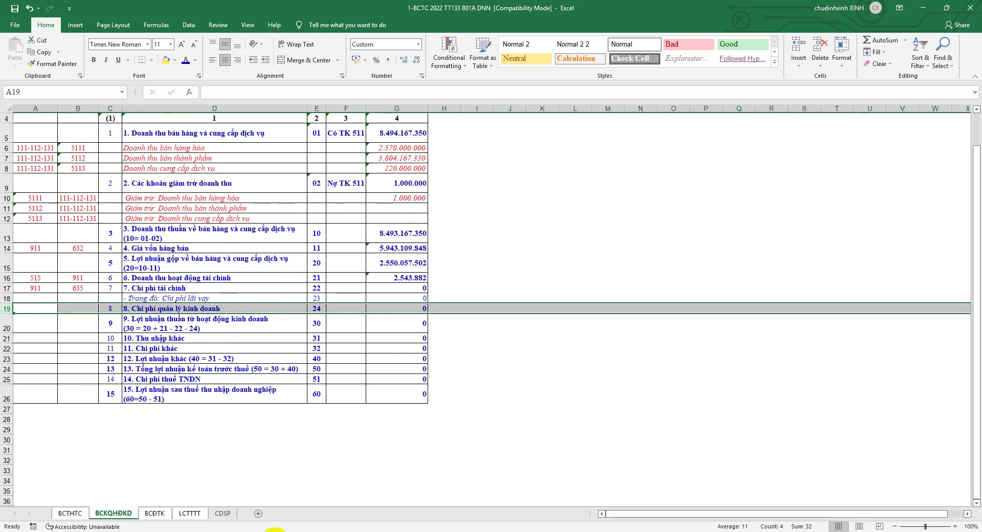
- Read the Word guidance for code 24 (TK 642→911) and code 30, then return to Excel
mouse_move(276, 530)
click(307, 511)
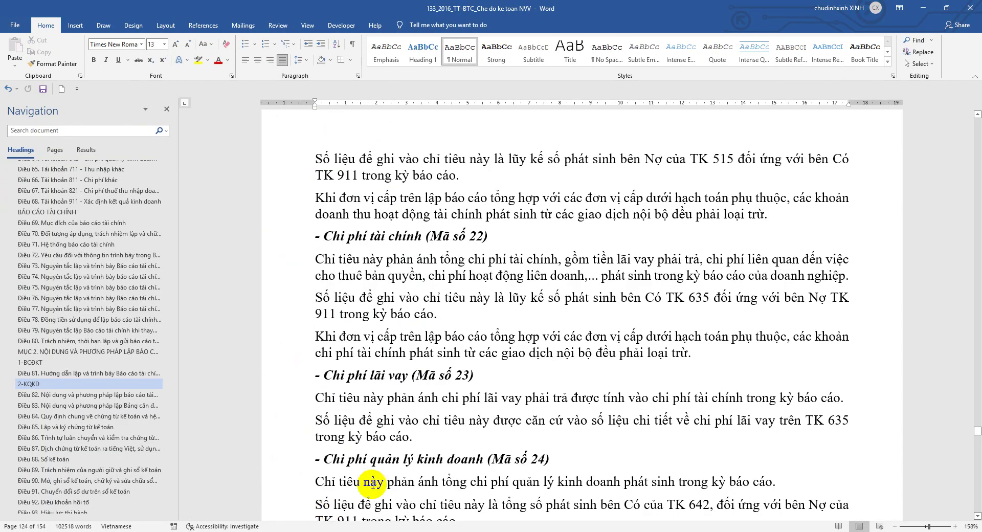
scroll(486, 377, down, 2)
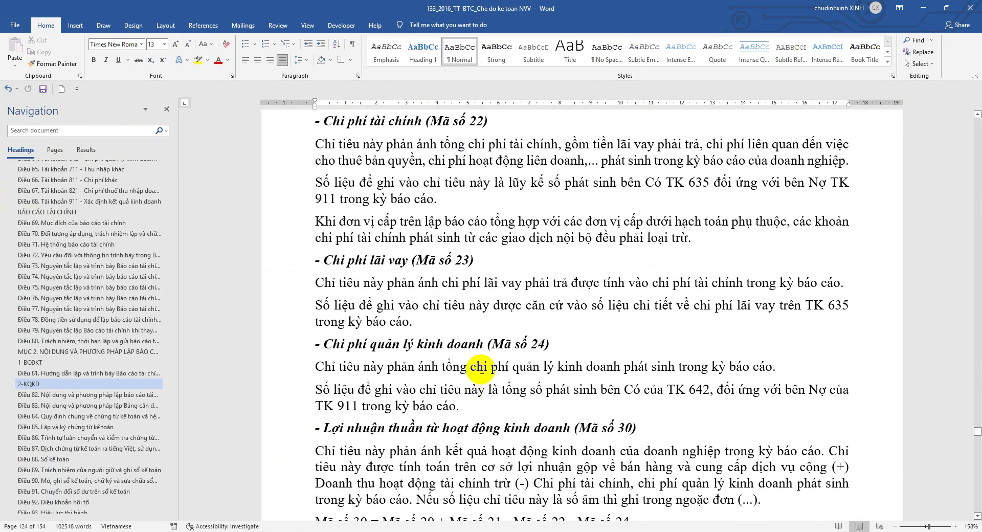
scroll(481, 370, down, 3)
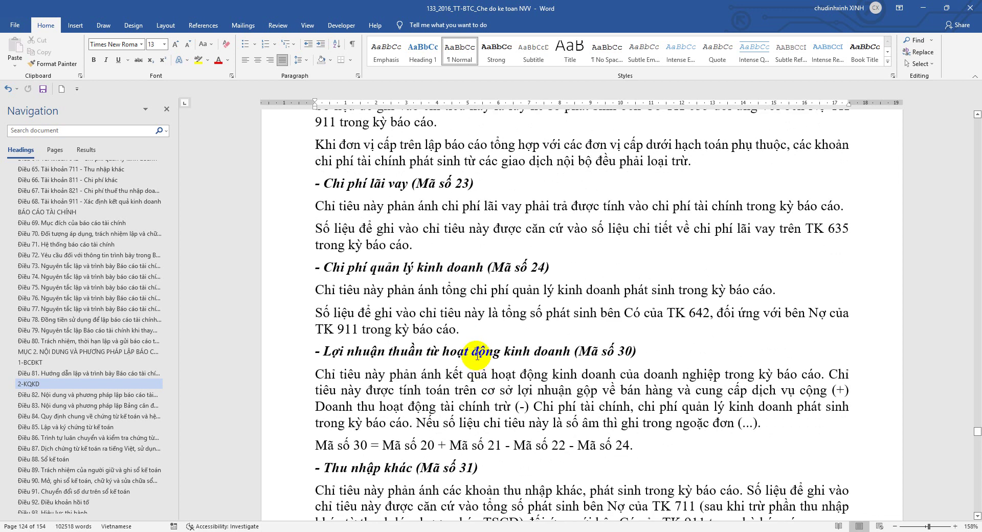
scroll(477, 355, down, 1)
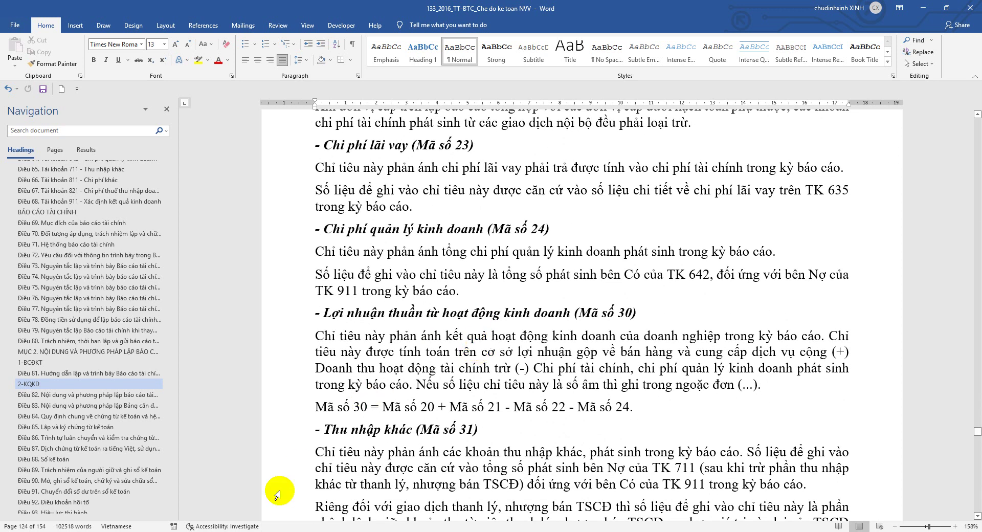
click(198, 525)
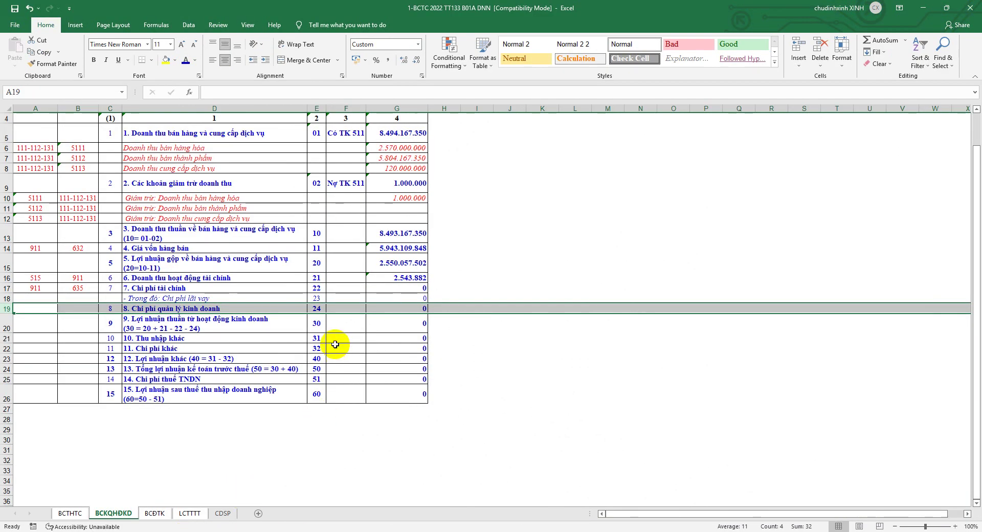
- Note TK 635 beside code 22 and TK 515 beside code 21, checking the Word regulation
click(350, 289)
text(TK 635)
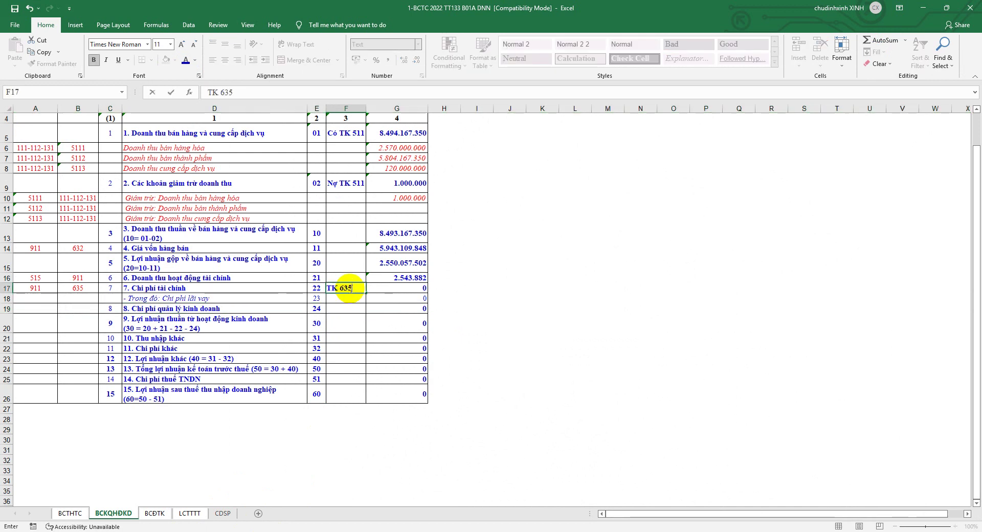
key(Return)
click(318, 524)
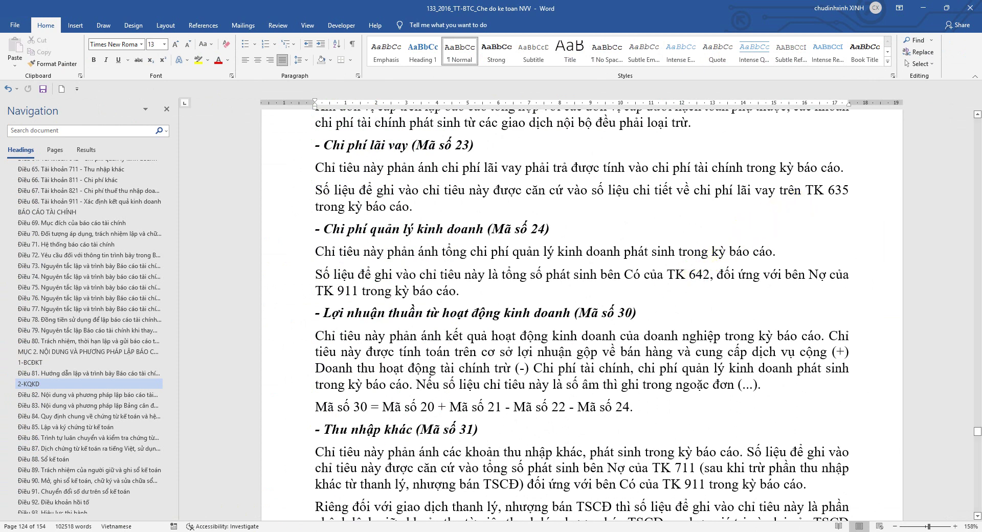
click(167, 530)
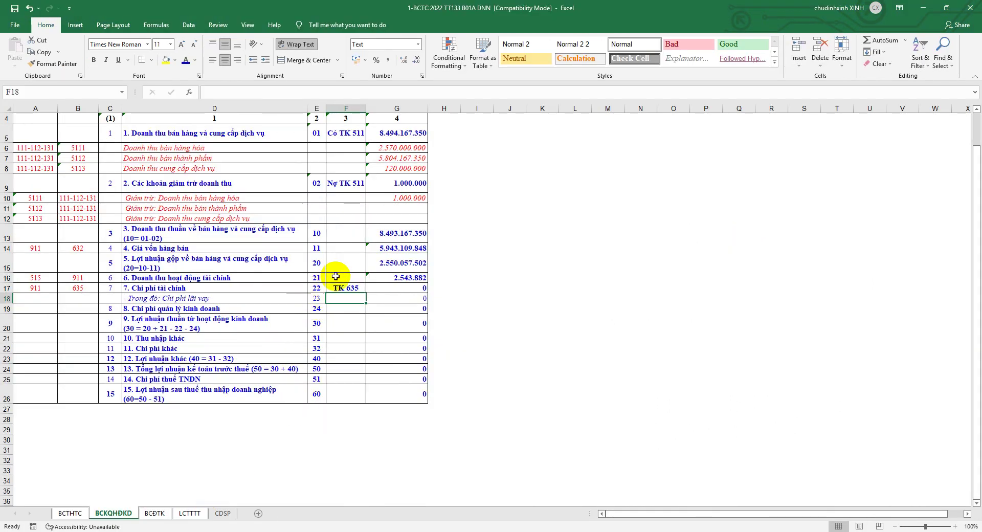
text(TK 515)
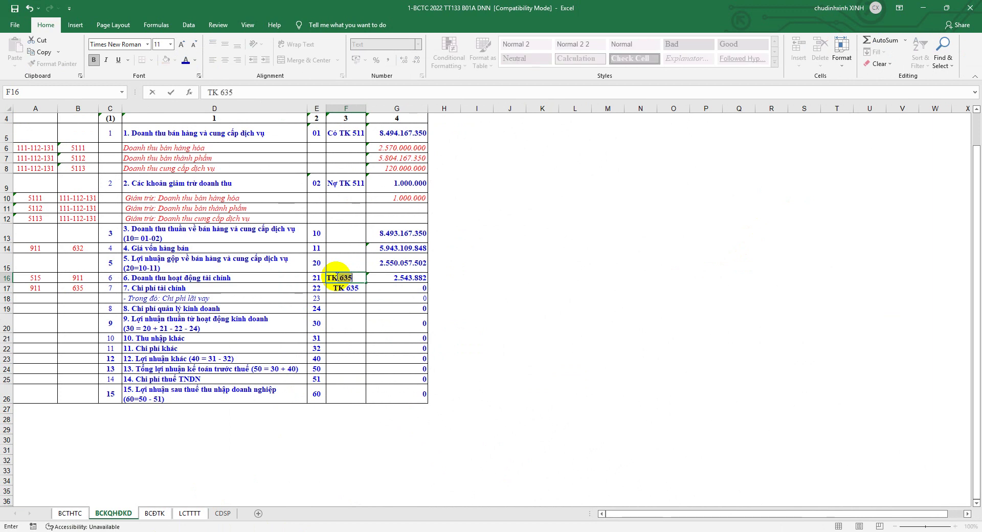
key(Return)
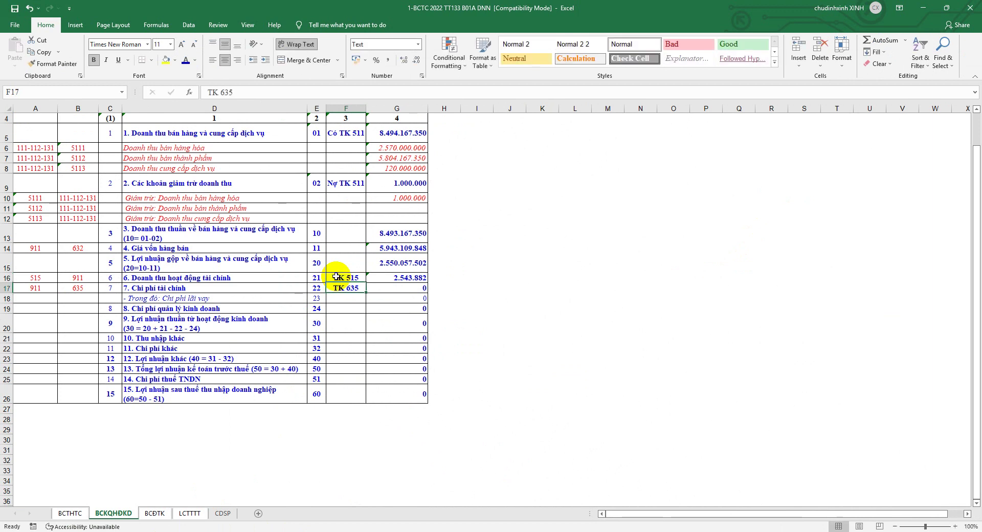
- Note TK 632 beside code 11 in the Thuyết minh column
click(346, 247)
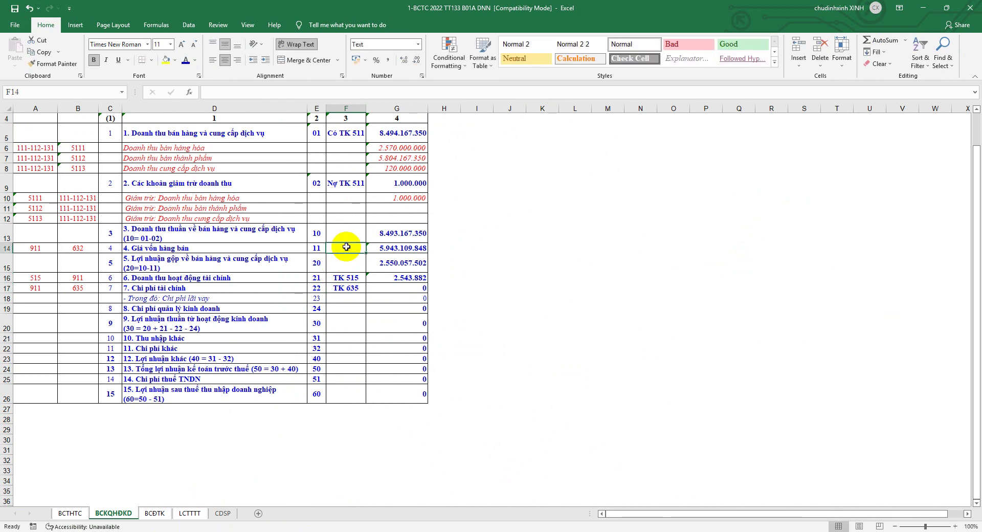
text(TK 63)
text(2)
key(Return)
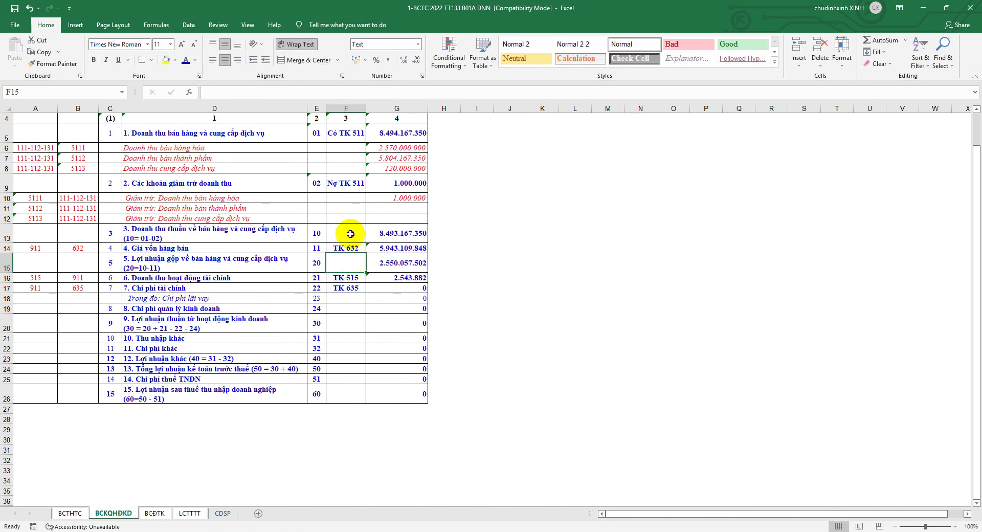
click(470, 261)
scroll(360, 242, up, 1)
- Remove bold from the Thuyết minh notes in F5:F26
drag(346, 171, 346, 432)
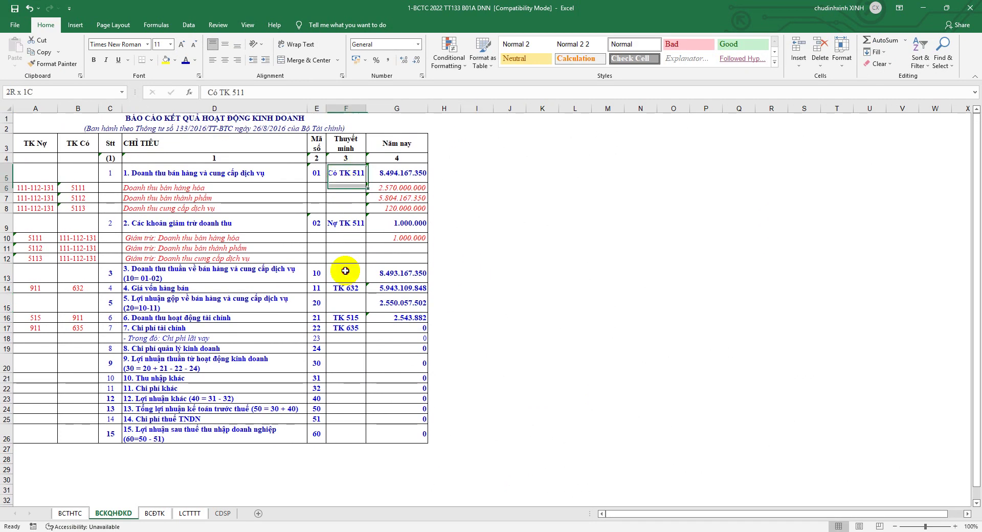
click(95, 60)
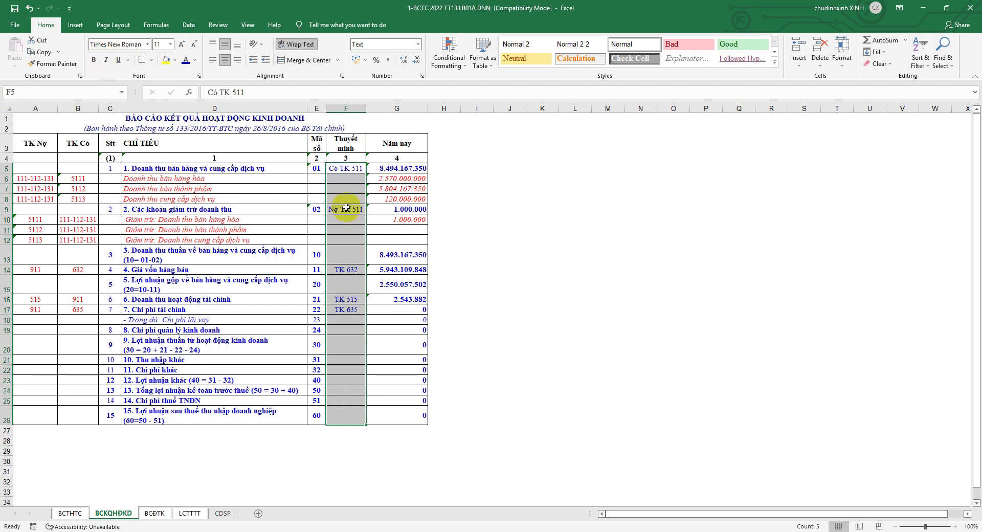
click(608, 229)
click(15, 8)
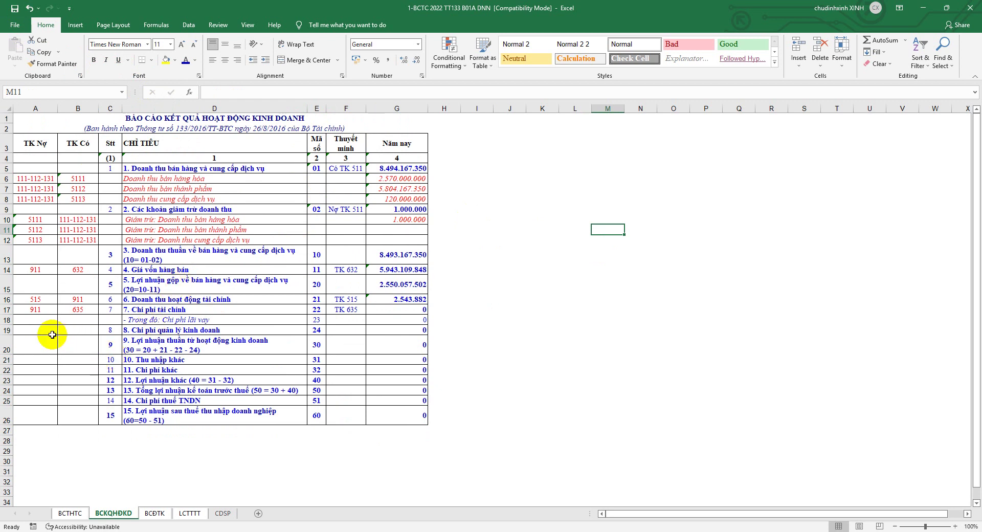
- Note TK 642 beside code 24 management expenses in F19
click(6, 330)
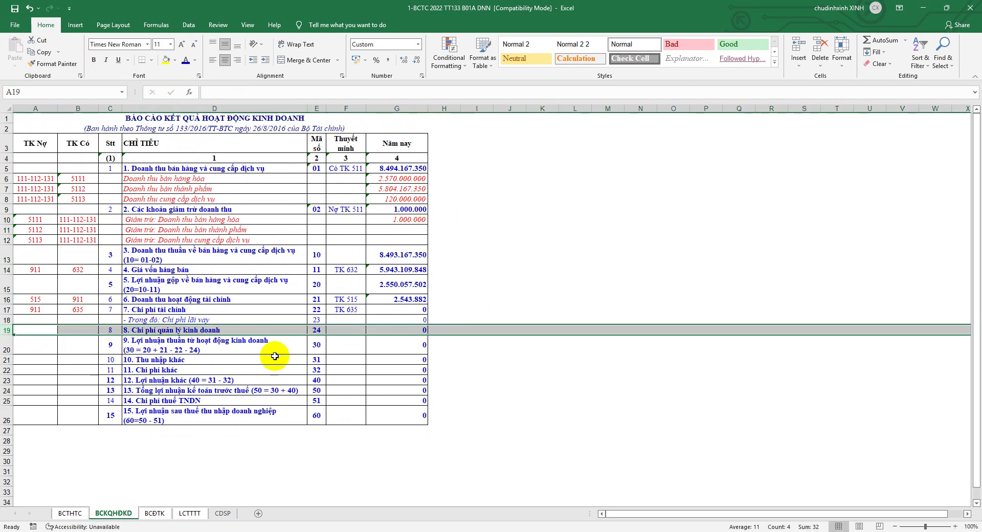
click(347, 330)
text(TK 6422)
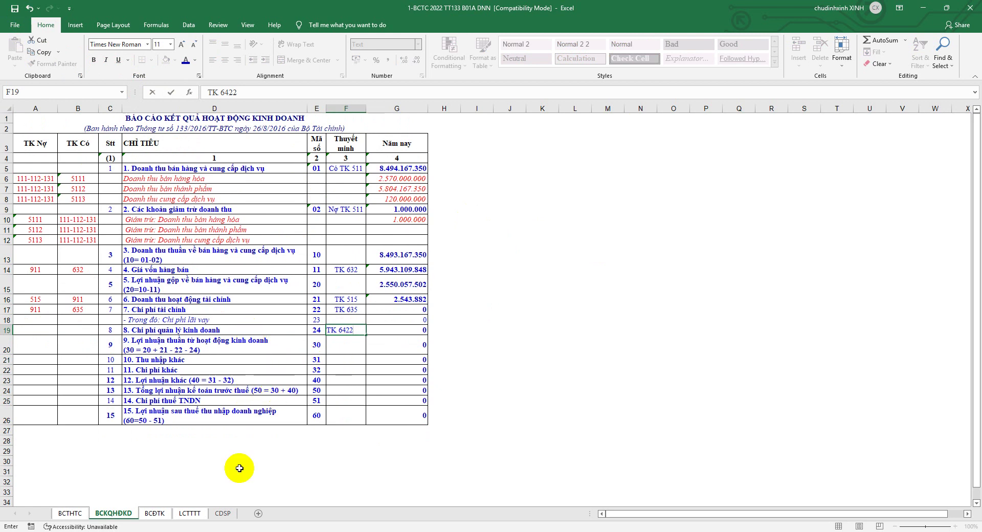
key(BackSpace)
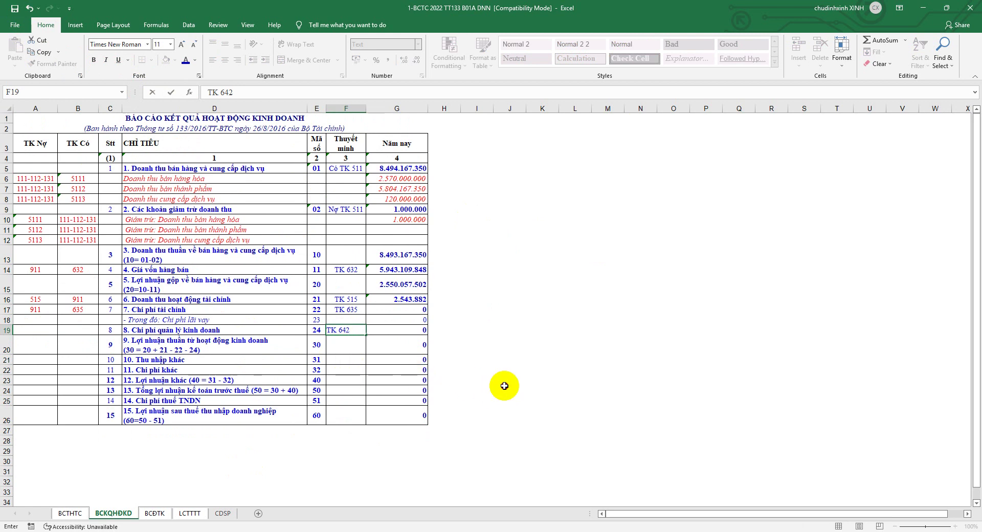
click(506, 389)
- Locate the 642, 6421 and 6422 account rows on the BCĐTK sheet
click(189, 514)
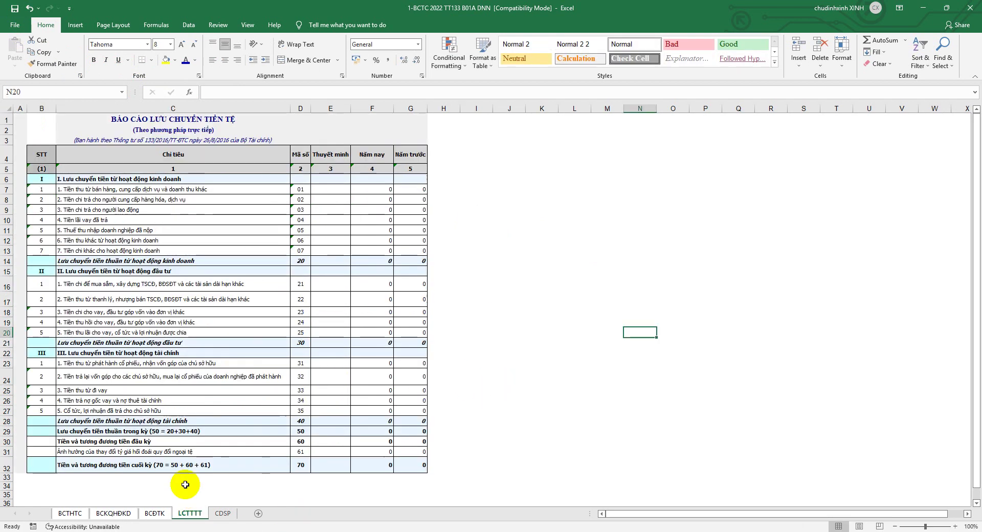
click(152, 514)
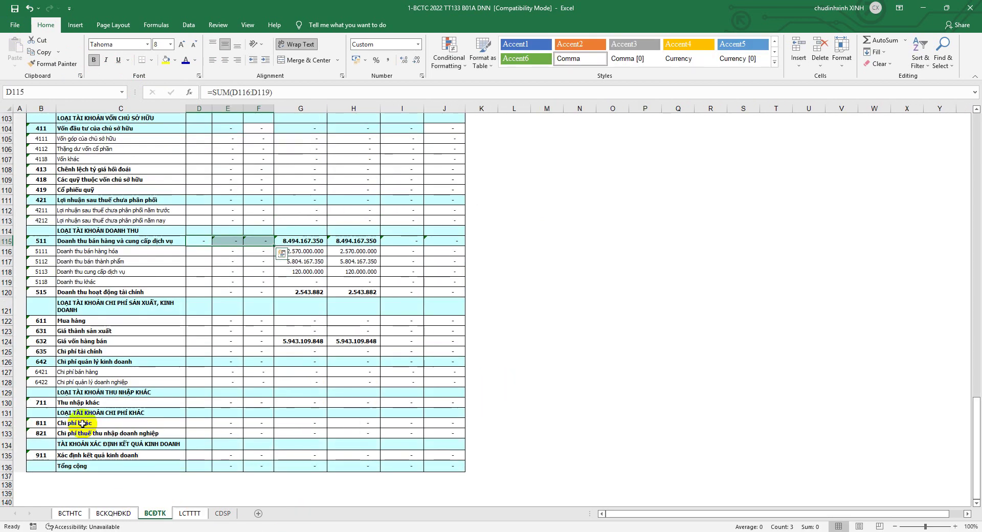
click(12, 364)
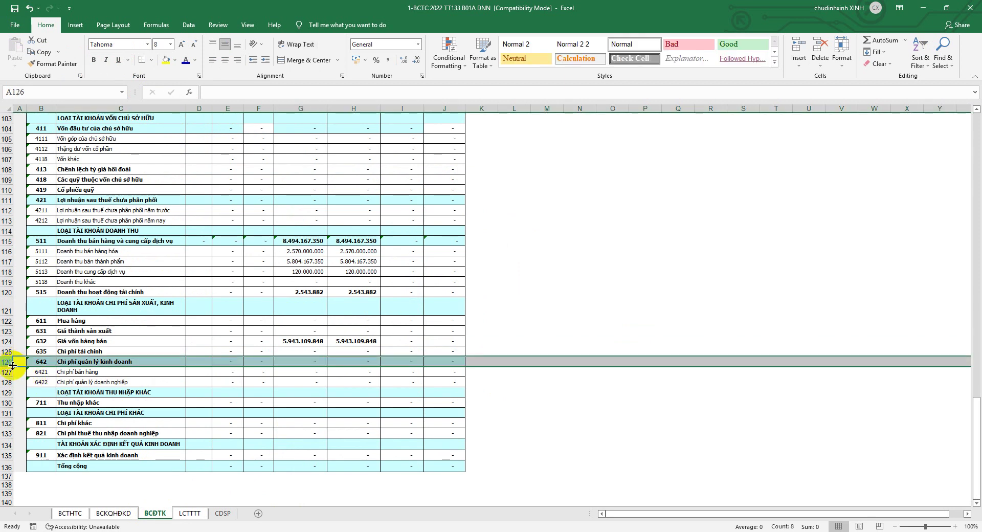
click(7, 372)
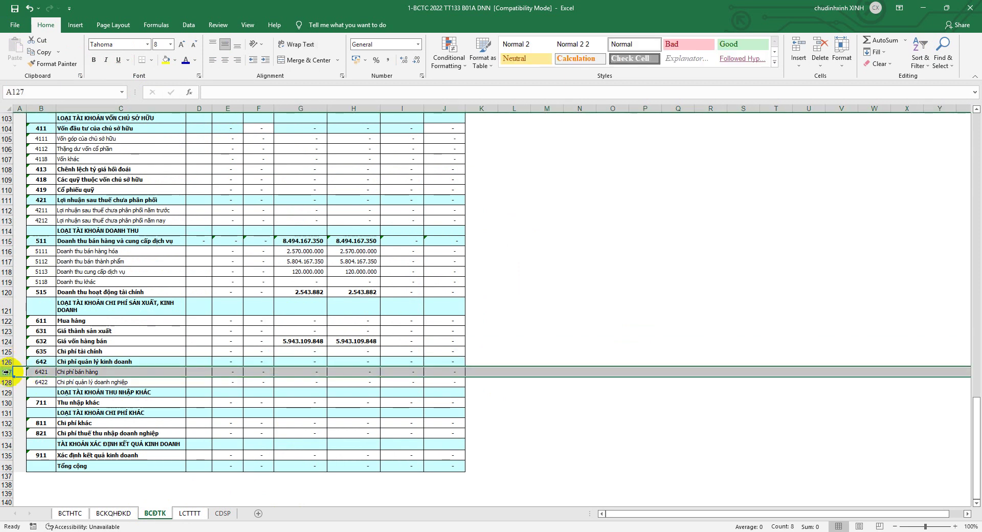
click(3, 382)
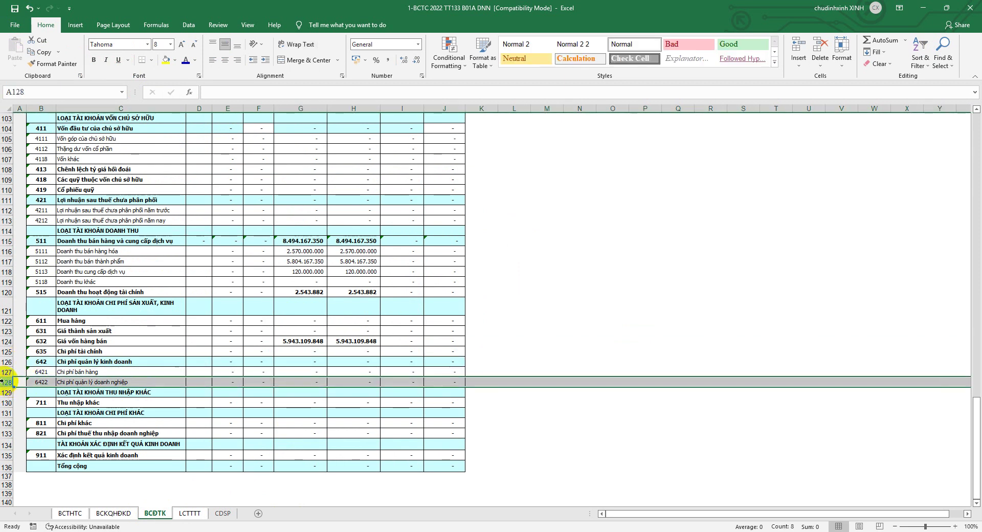
- Copy E57:F57 from CDSP into G127:H127 on BCĐTK, giving 6421 230.881.475
click(221, 514)
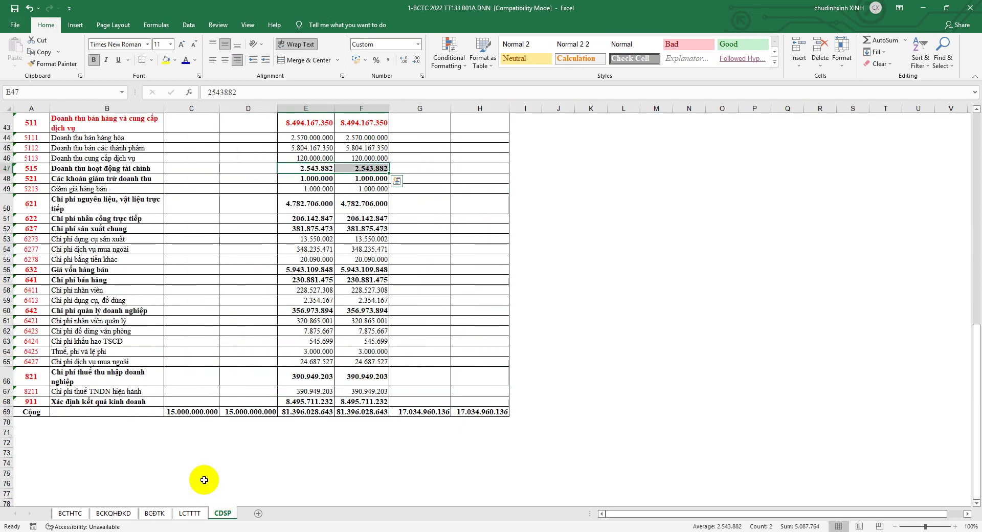
click(3, 280)
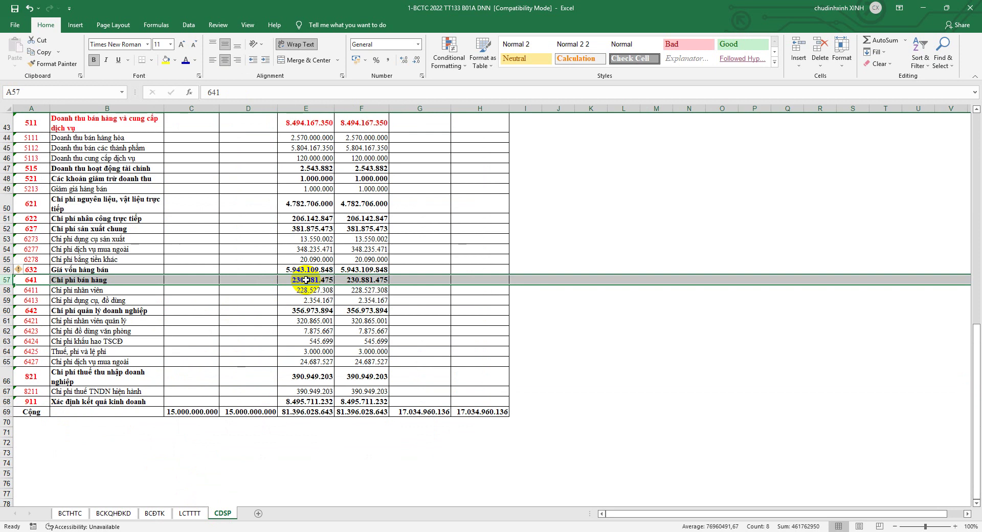
click(333, 280)
drag(335, 279, 361, 279)
right_click(361, 280)
click(378, 297)
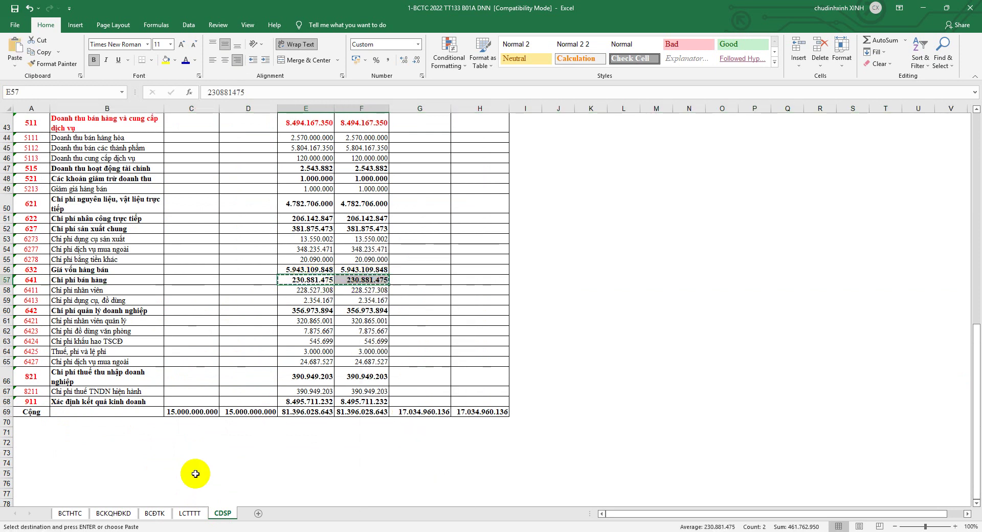
click(155, 514)
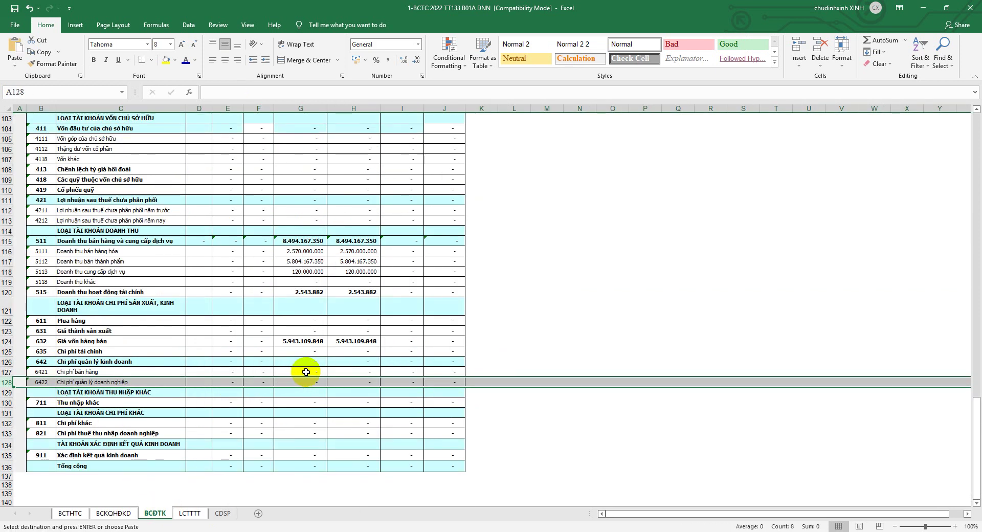
right_click(307, 373)
click(344, 187)
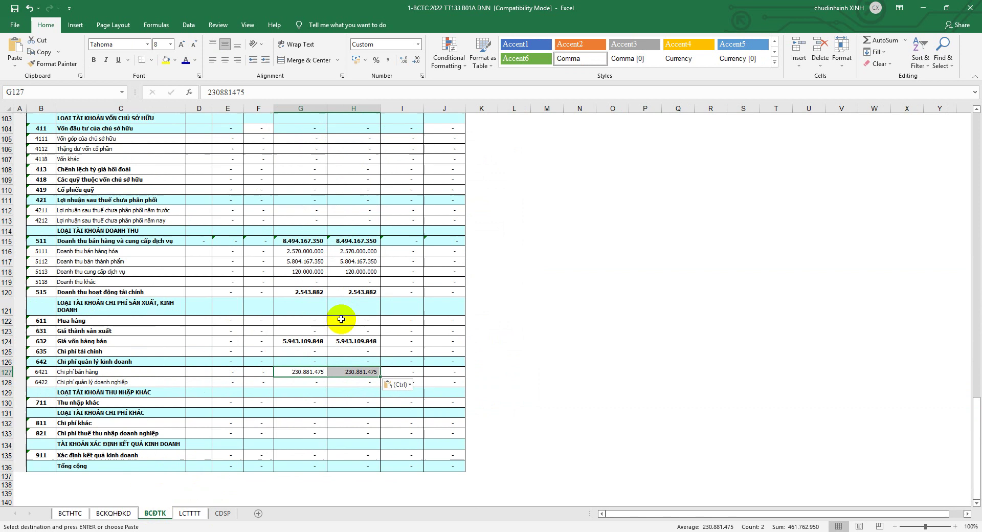
- Copy E60:F60 from CDSP into G128:H128 on BCĐTK, giving 6422 356.973.894
click(223, 513)
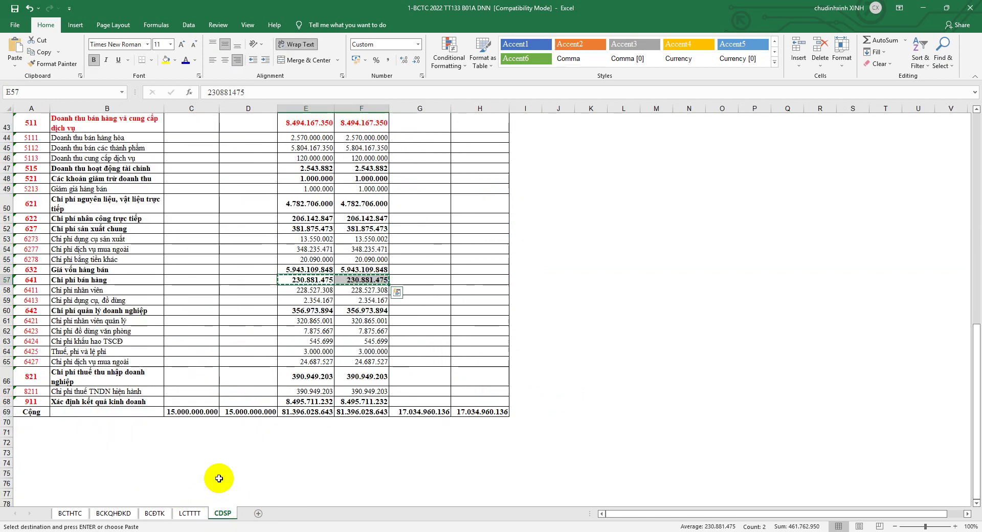
click(8, 311)
click(313, 311)
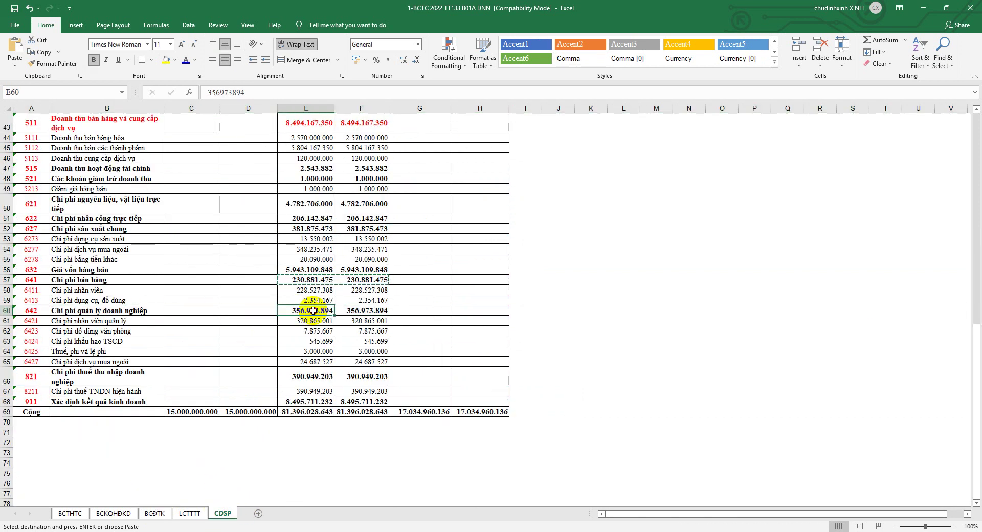
drag(321, 311, 364, 311)
right_click(364, 310)
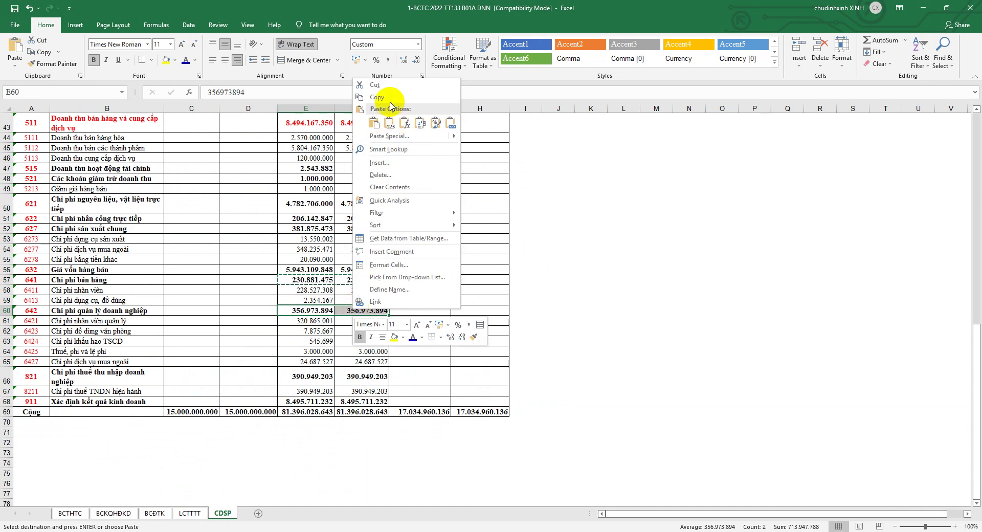
click(378, 85)
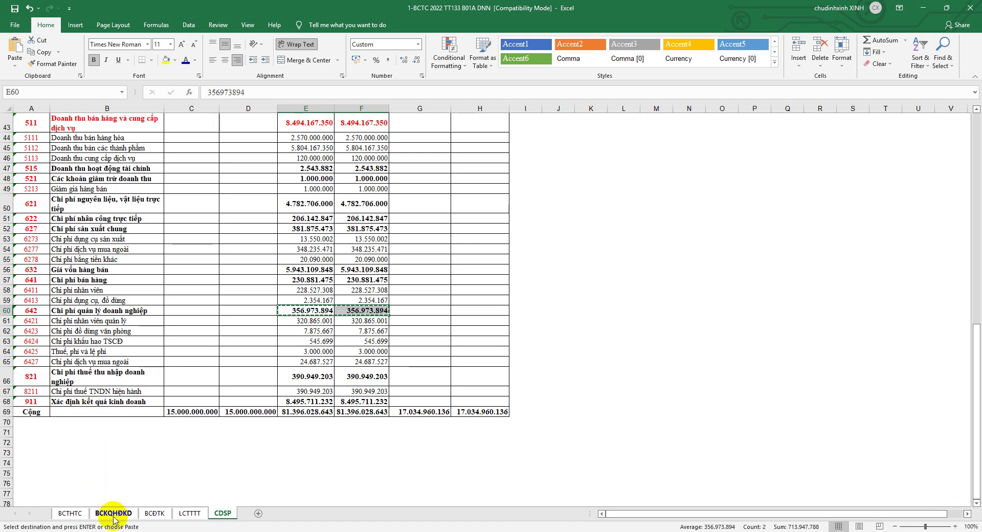
click(154, 514)
right_click(309, 383)
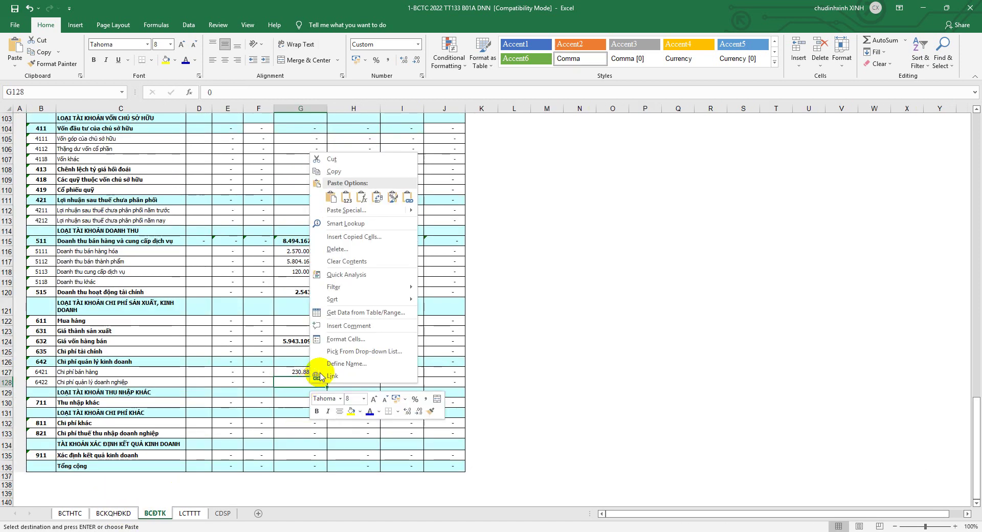
click(342, 191)
click(209, 362)
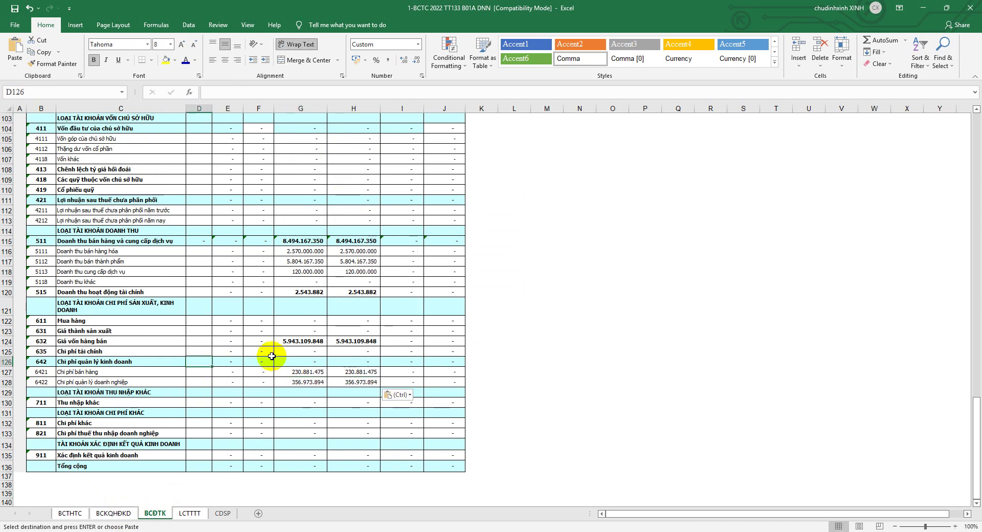
- Try an AutoSum for the 642 total in D126 and widen column D
click(873, 41)
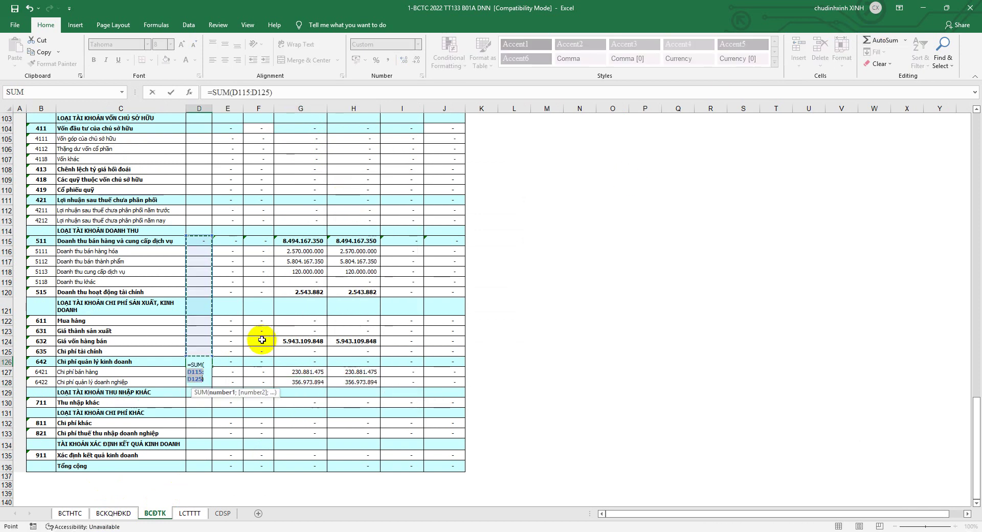
click(216, 373)
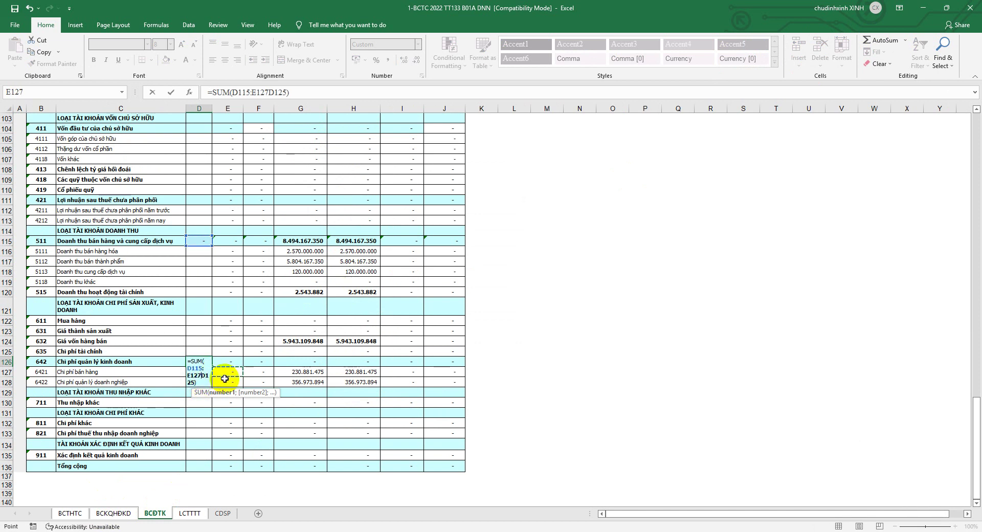
key(BackSpace)
key(Return)
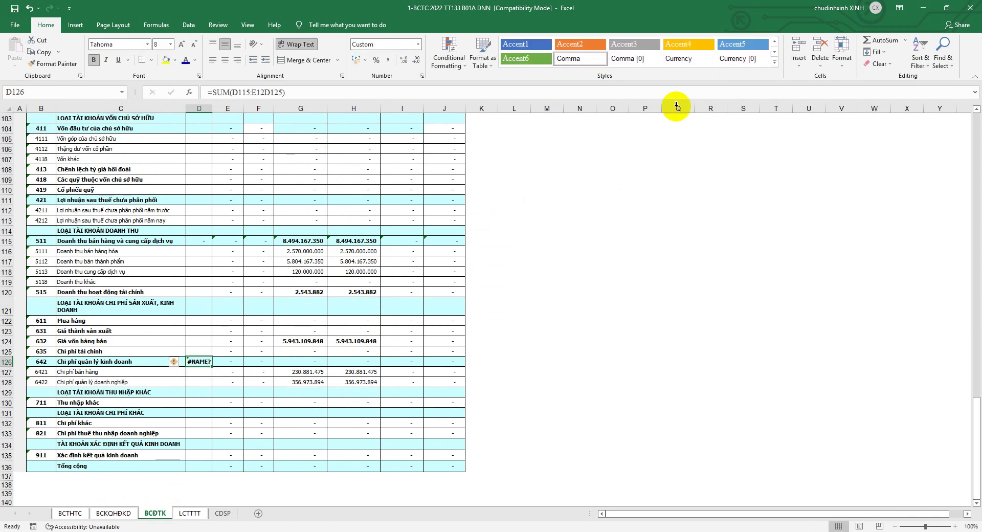
click(877, 39)
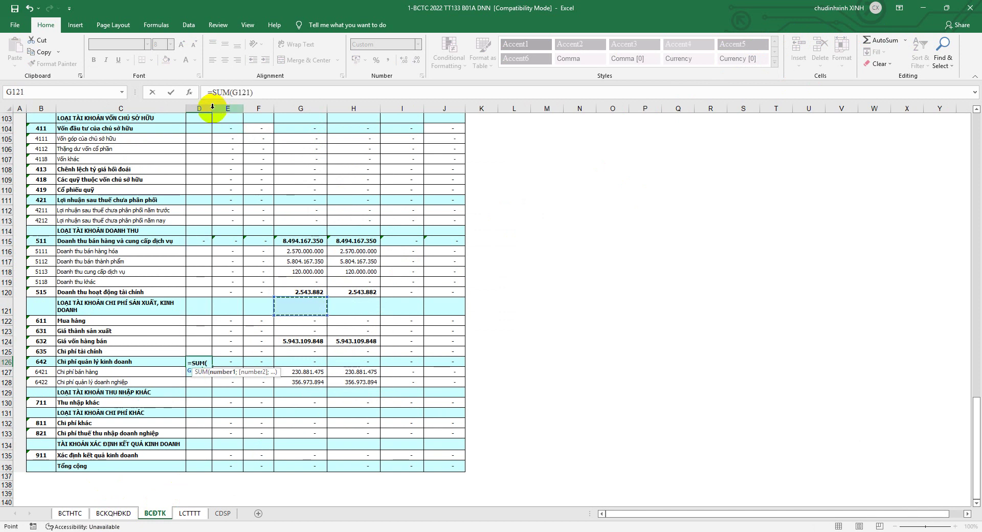
drag(258, 108, 227, 102)
text())
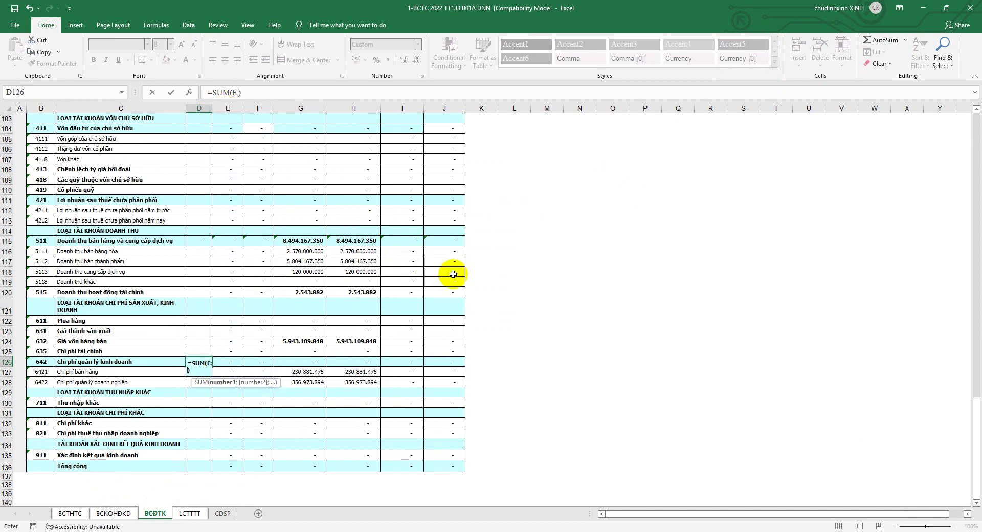
click(581, 271)
drag(212, 109, 274, 109)
- Sum D127:D128 into D126 for 587.855.369 and fill the formula across to J126
click(204, 362)
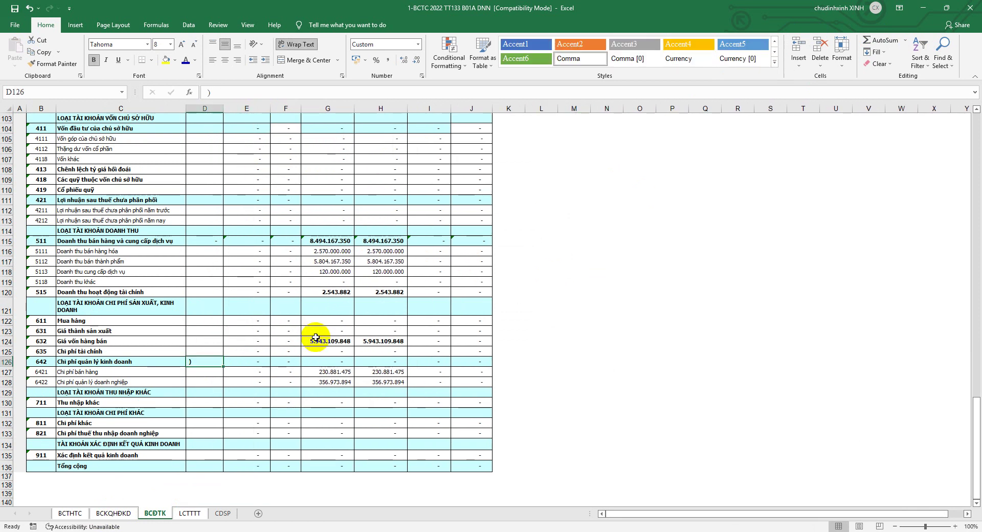
click(873, 41)
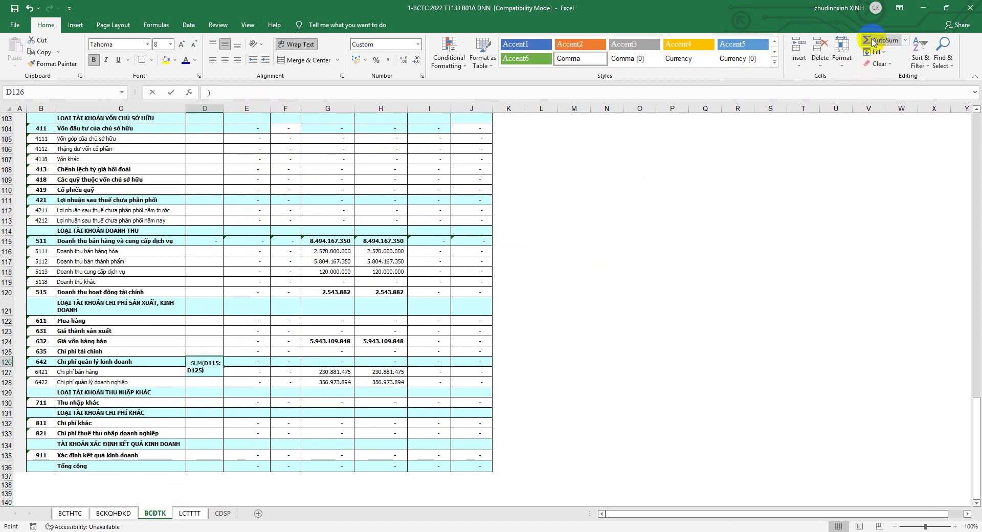
click(189, 381)
key(Return)
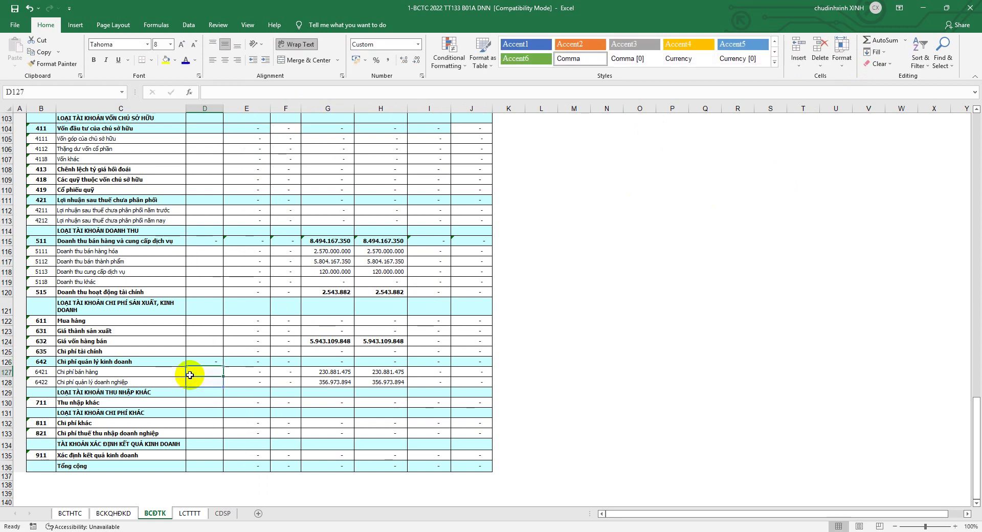
click(211, 363)
drag(224, 367, 478, 363)
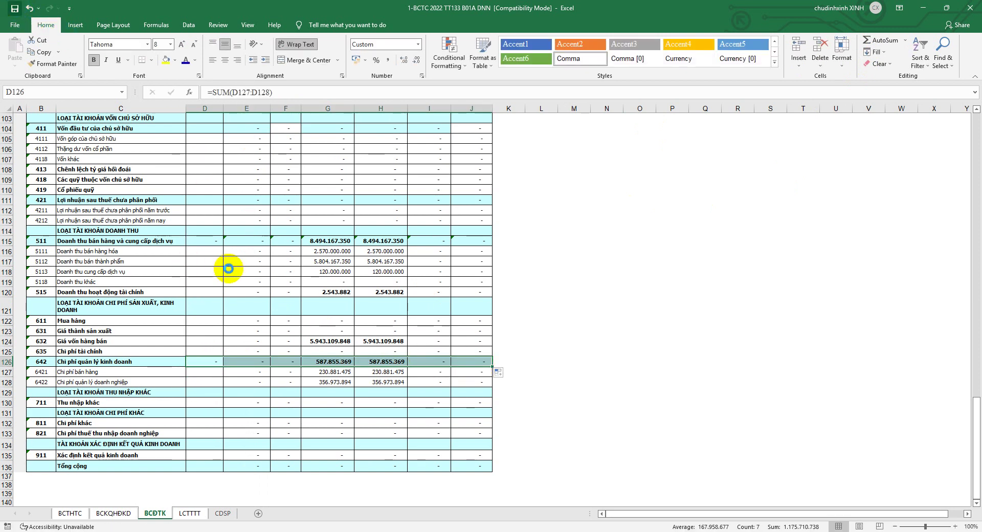
click(113, 513)
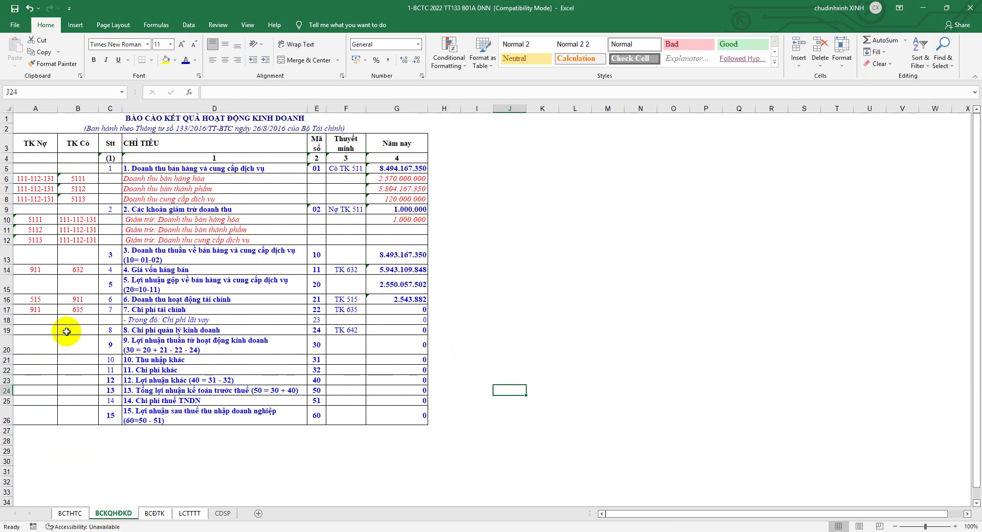
- Enter accounts 911 and 642 for code 24, confirming the credit TK 642 rule in Word
click(49, 329)
text(911)
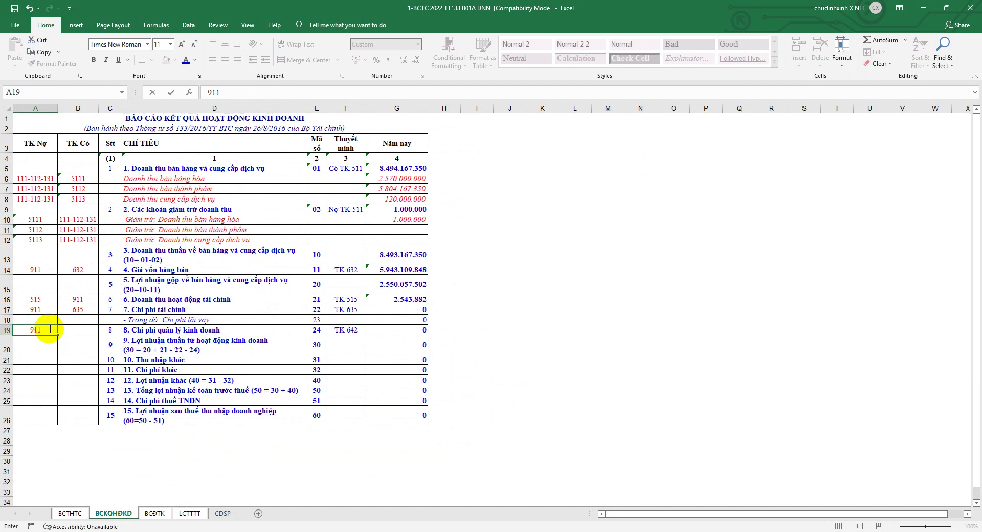
click(78, 330)
text(642)
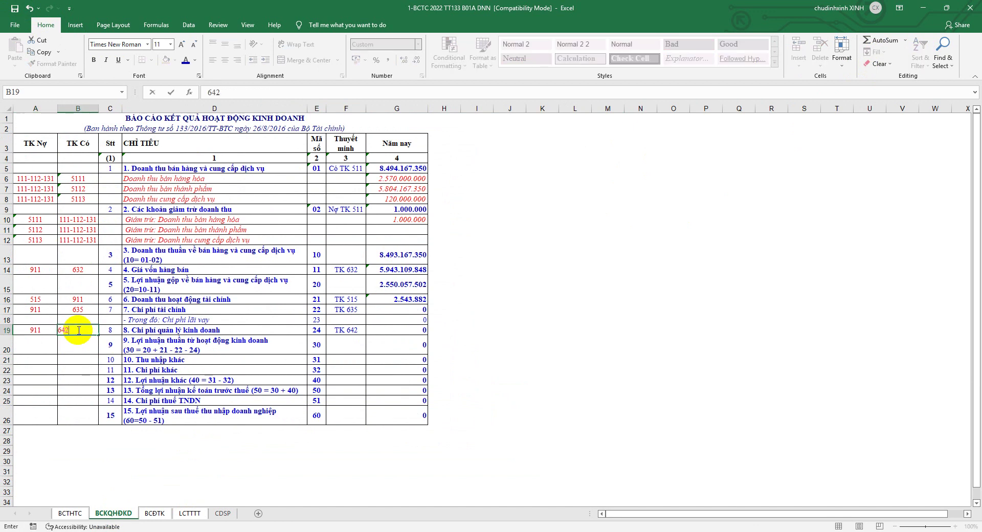
click(306, 528)
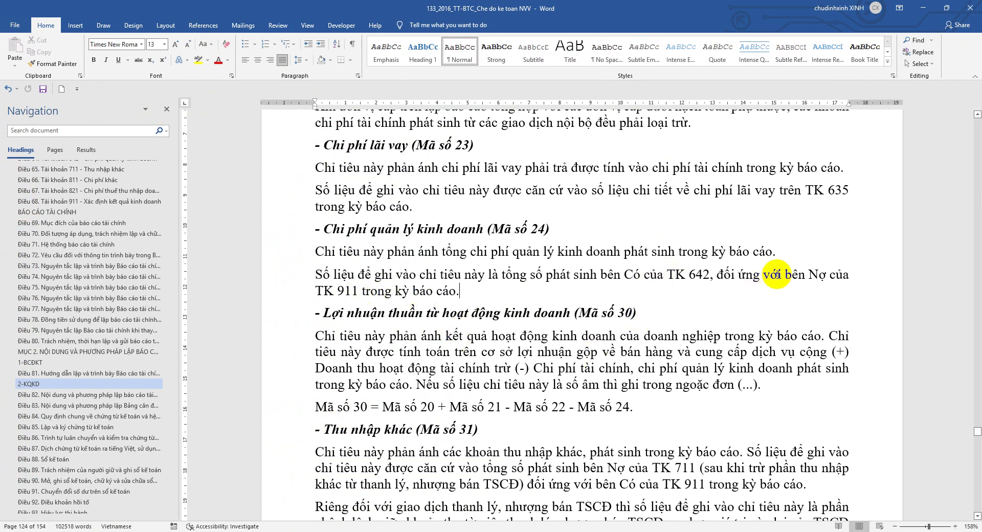
drag(609, 275, 710, 274)
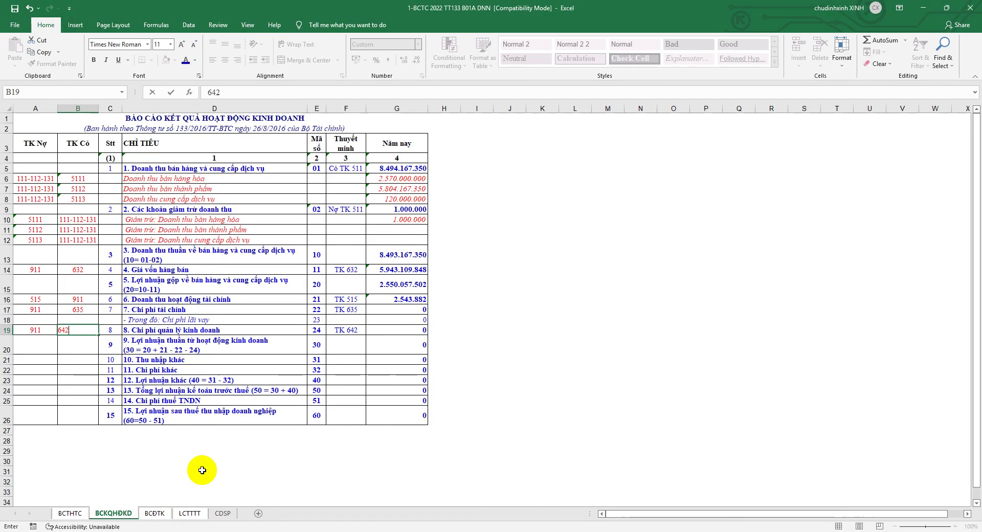
key(alt+Tab)
- Link G19 to =BCĐTK!G126 so code 24 shows 587.855.369
click(381, 334)
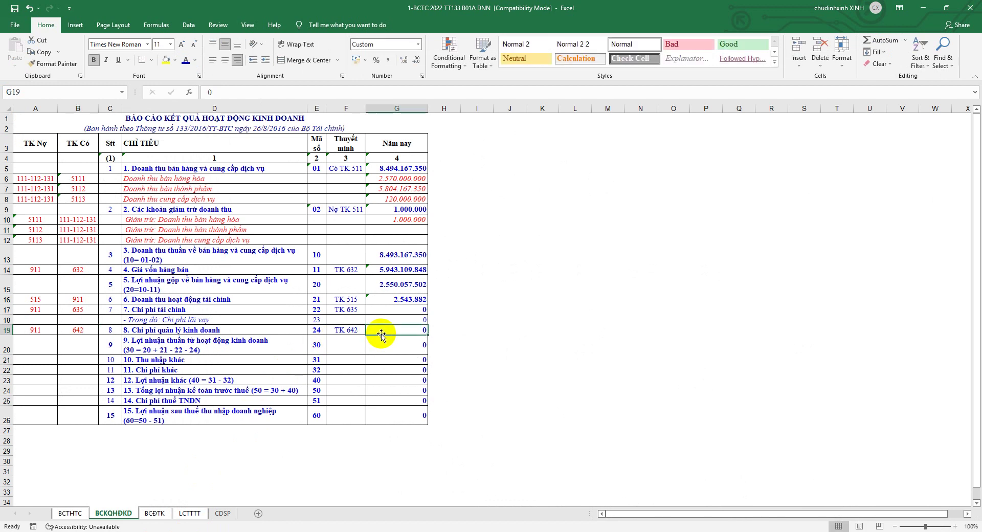
text(=)
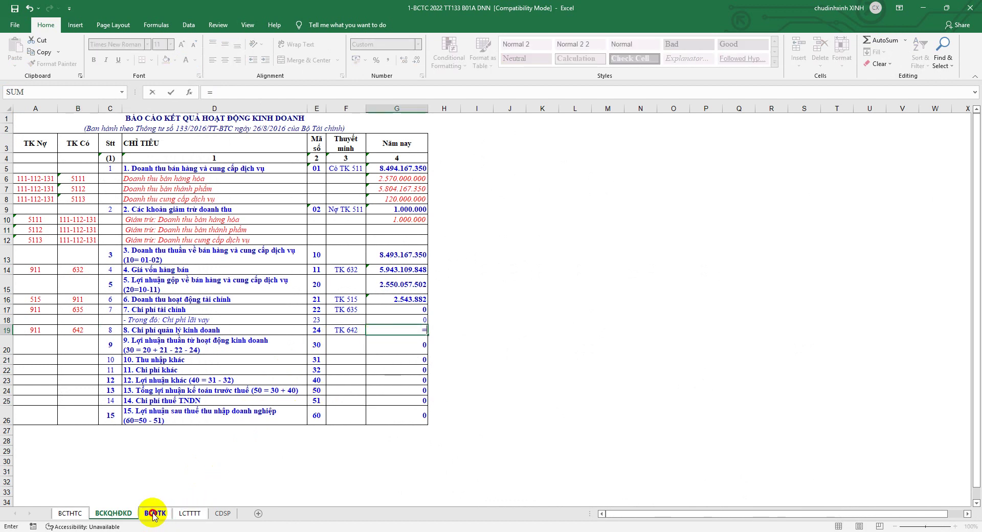
click(154, 513)
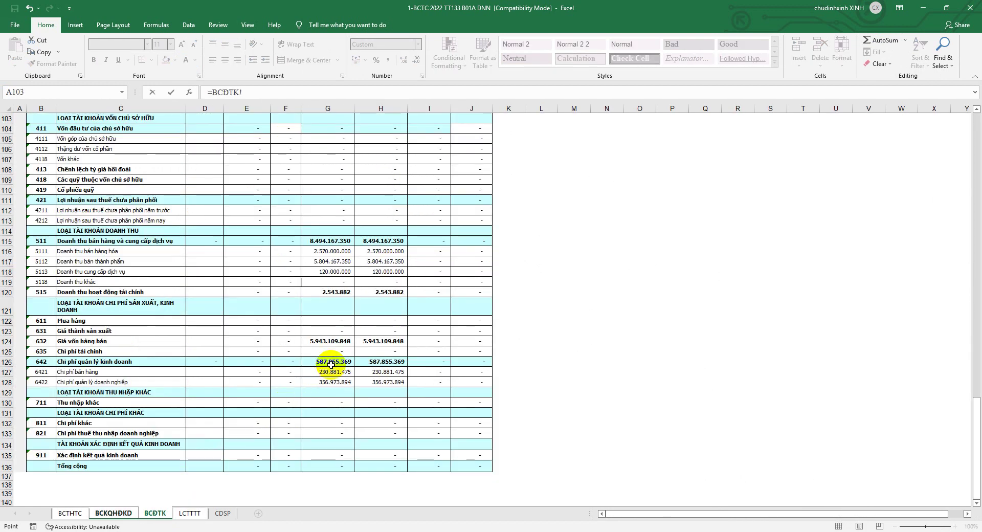
key(Return)
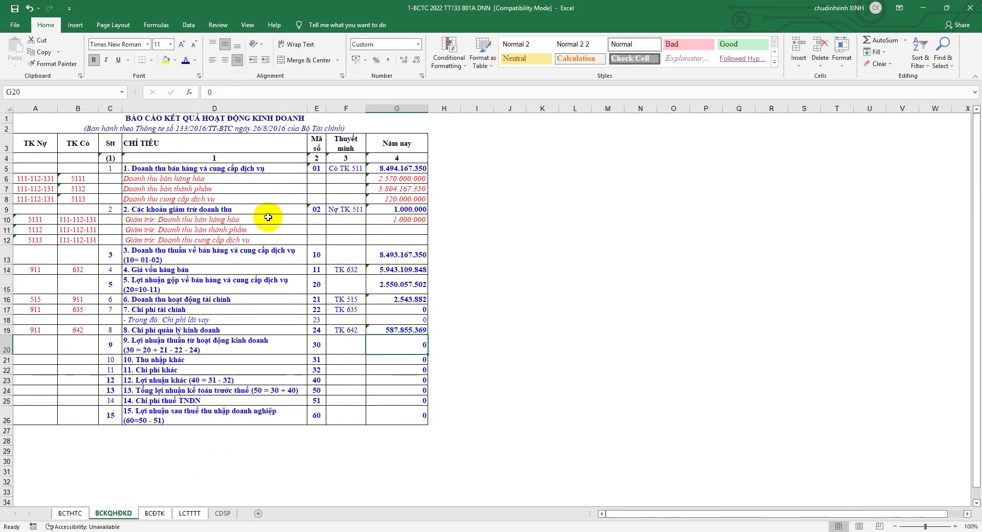
scroll(261, 263, down, 1)
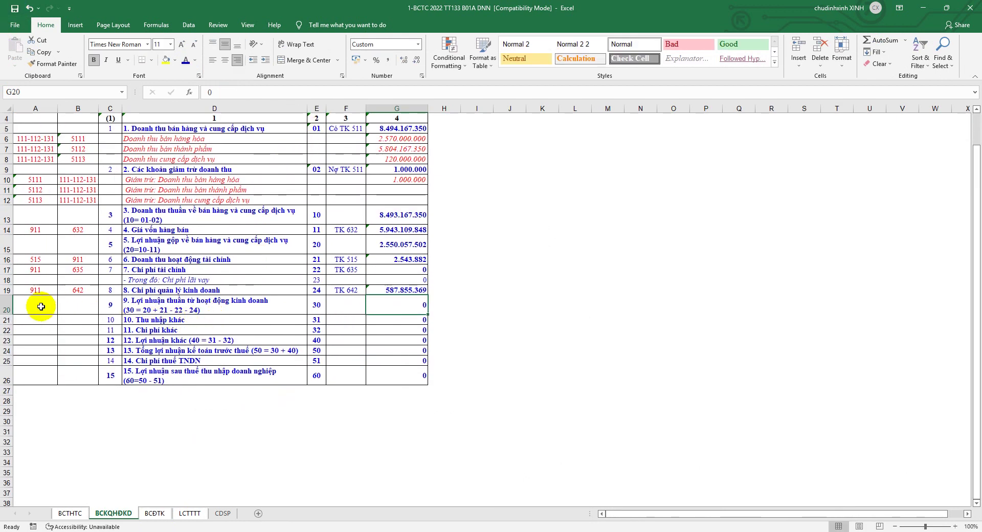
- Enter =G15+G16-G17-G19 in G20, giving operating profit 1.964.746.015
click(10, 306)
click(386, 307)
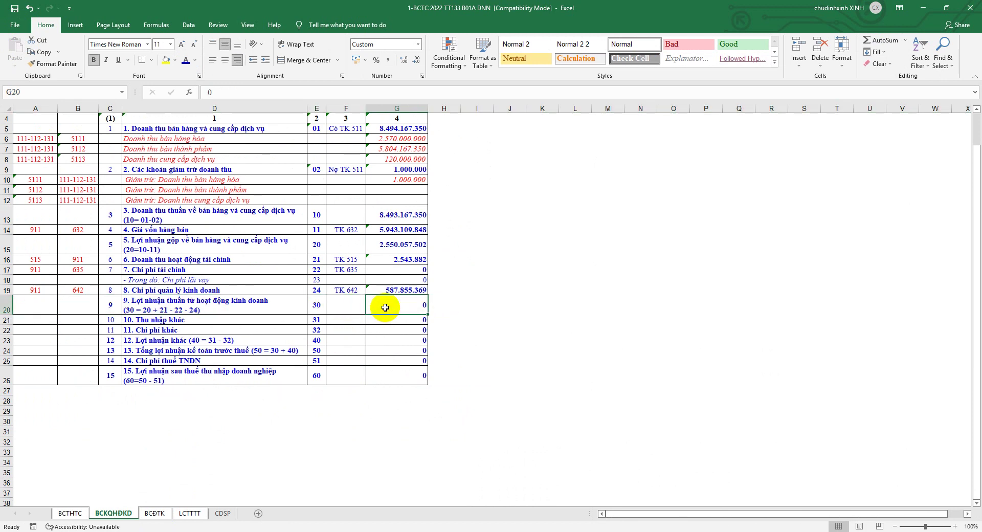
text(=)
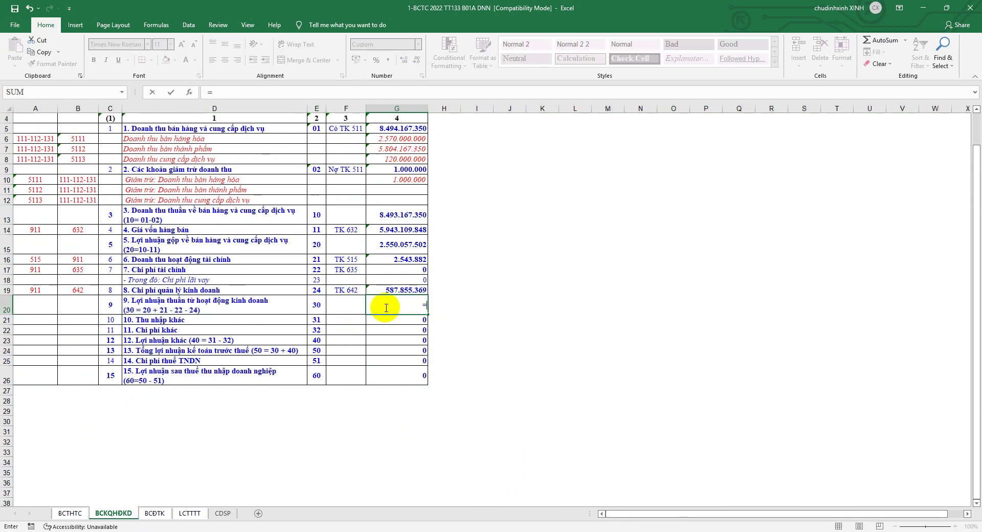
click(394, 242)
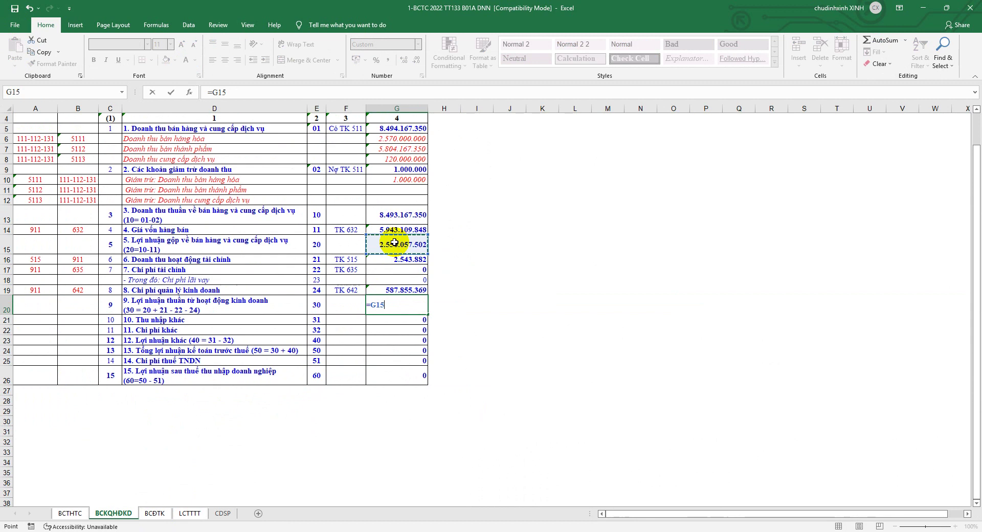
text(+)
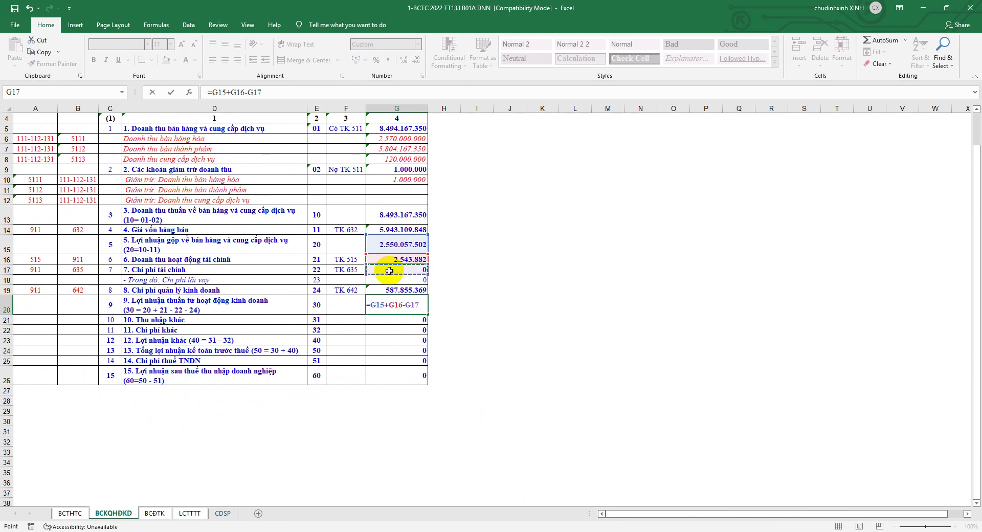
key(Return)
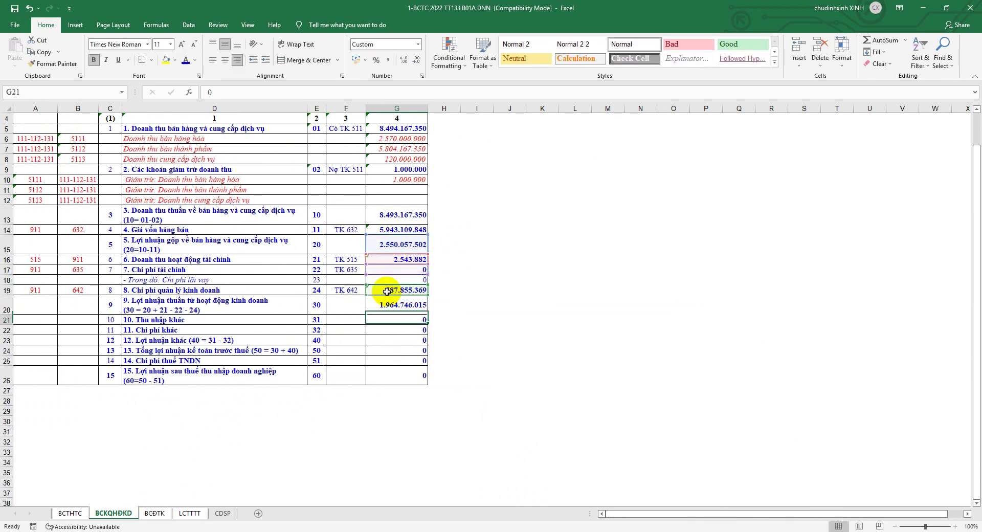
- Check the net operating profit label and formula in row 20
click(233, 306)
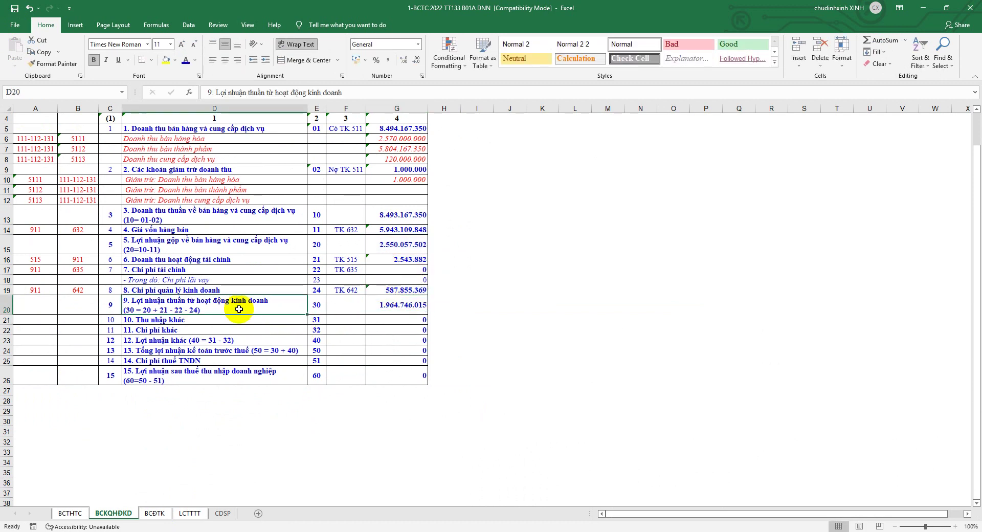
click(398, 304)
click(4, 305)
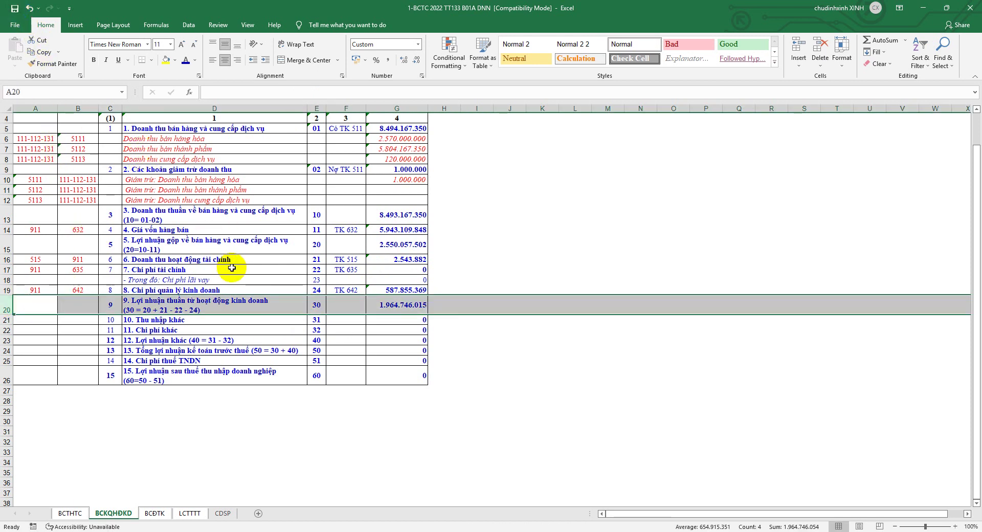
- Note TK 711 beside code 31 other income in F21
click(7, 320)
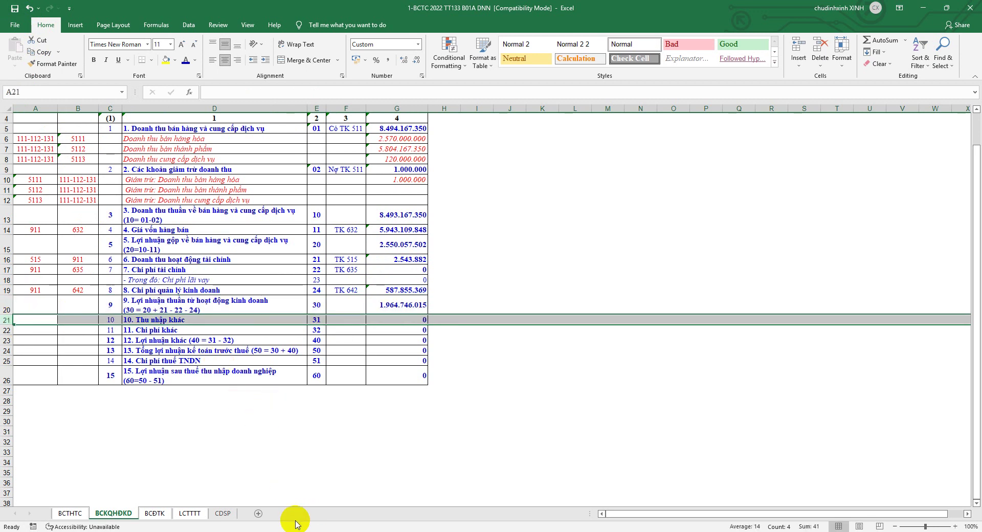
click(337, 320)
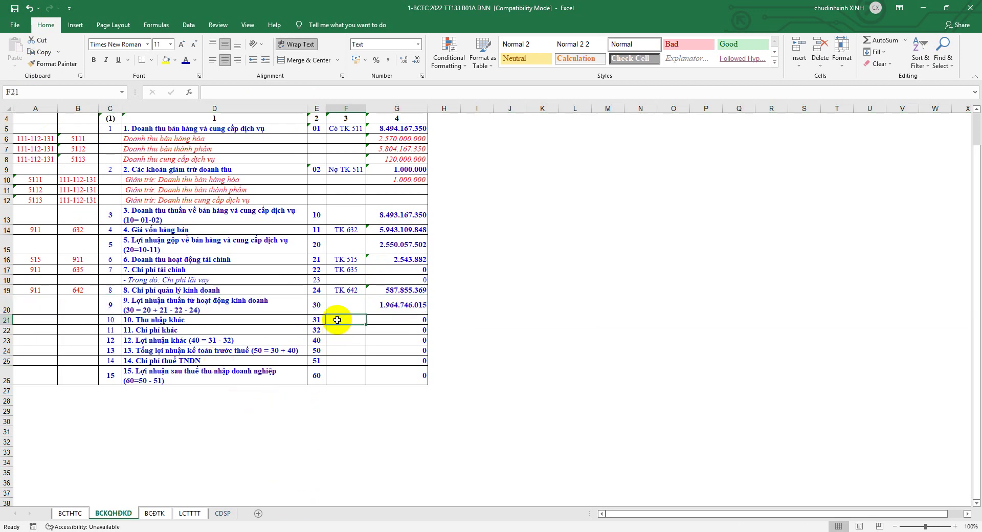
text(TK 711)
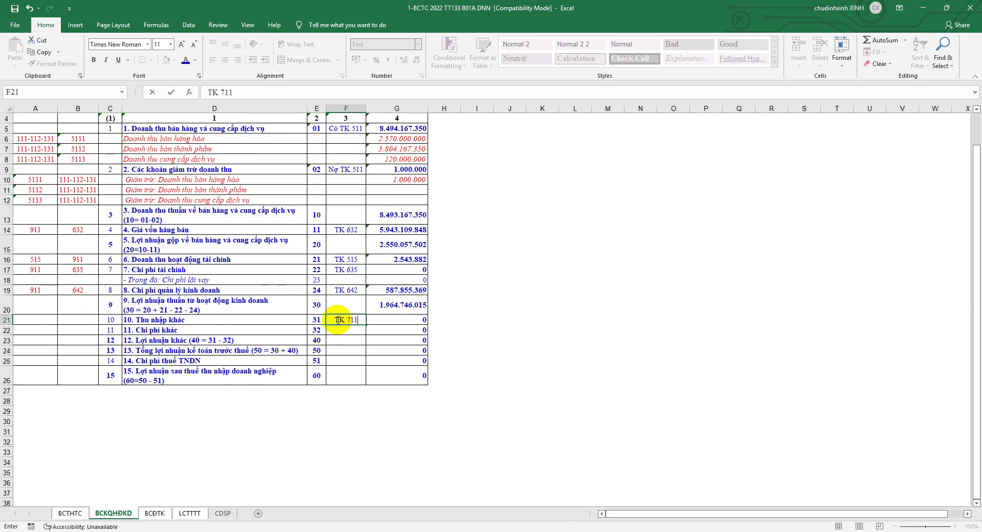
key(Return)
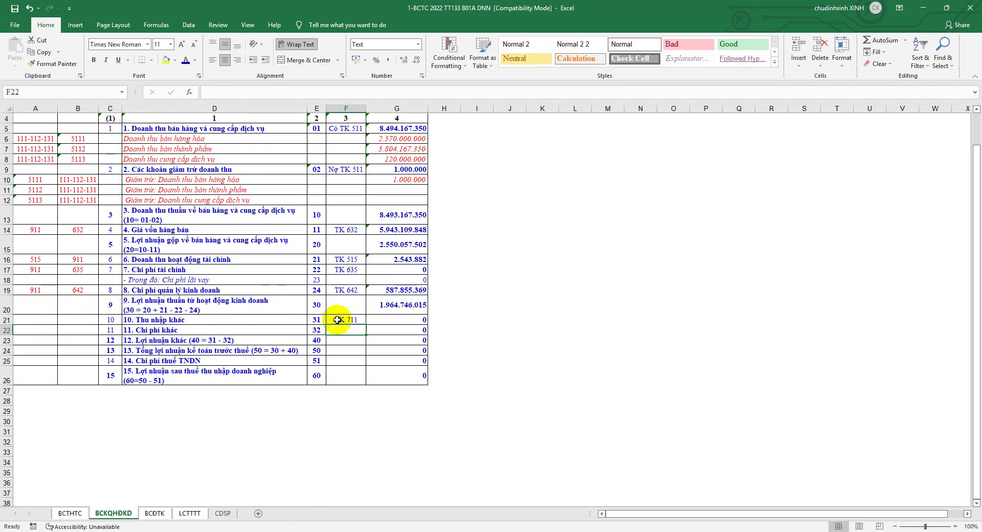
click(51, 319)
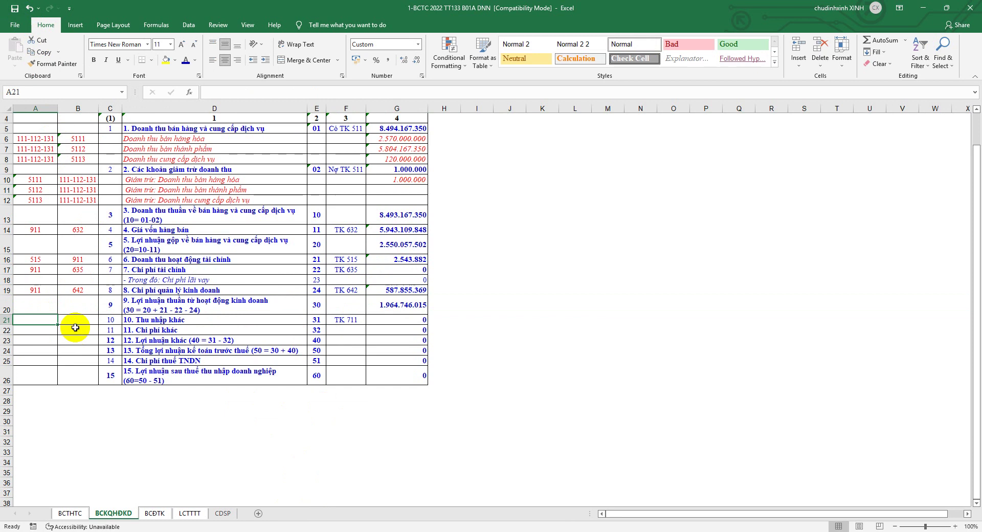
key(alt+Tab)
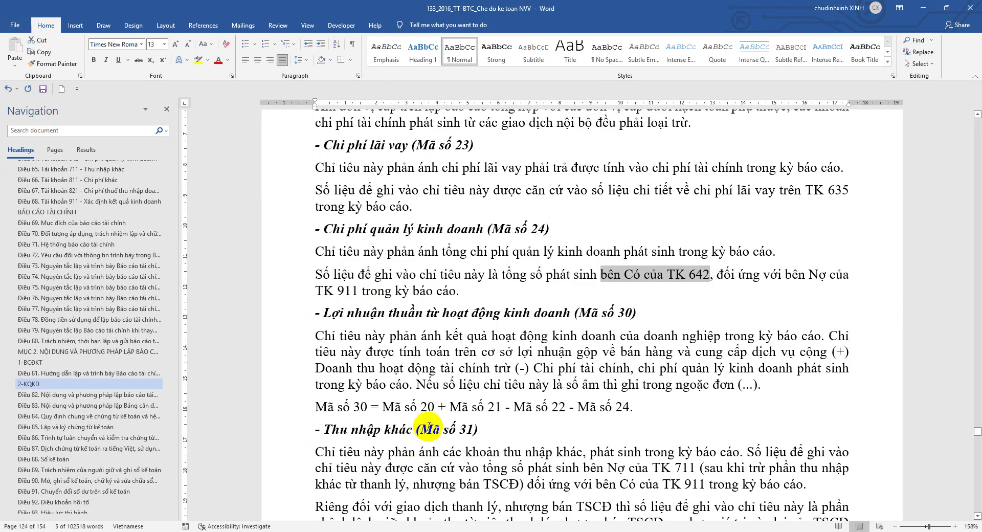
- Highlight Word's code 31 rule: debit TK 711 against credit TK 911, then return to Excel
scroll(528, 411, down, 5)
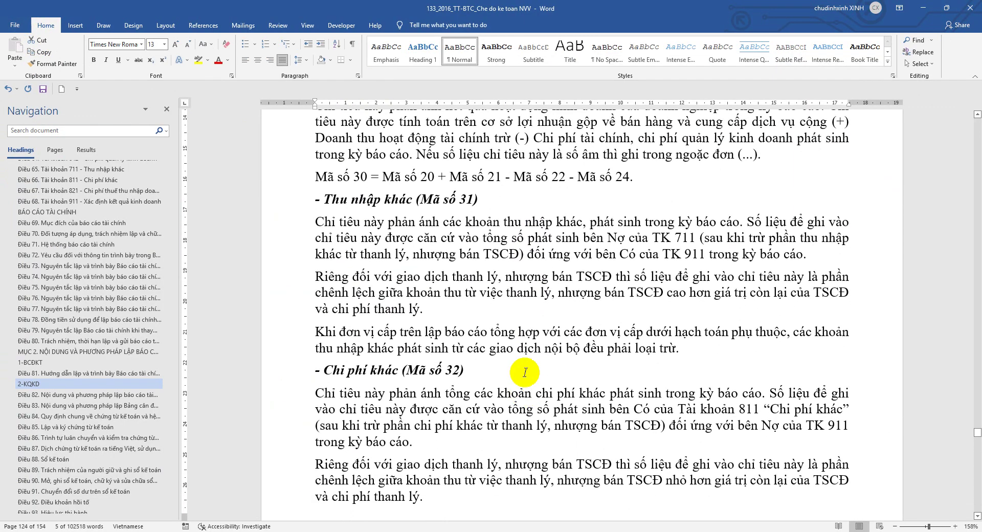
drag(608, 238, 673, 238)
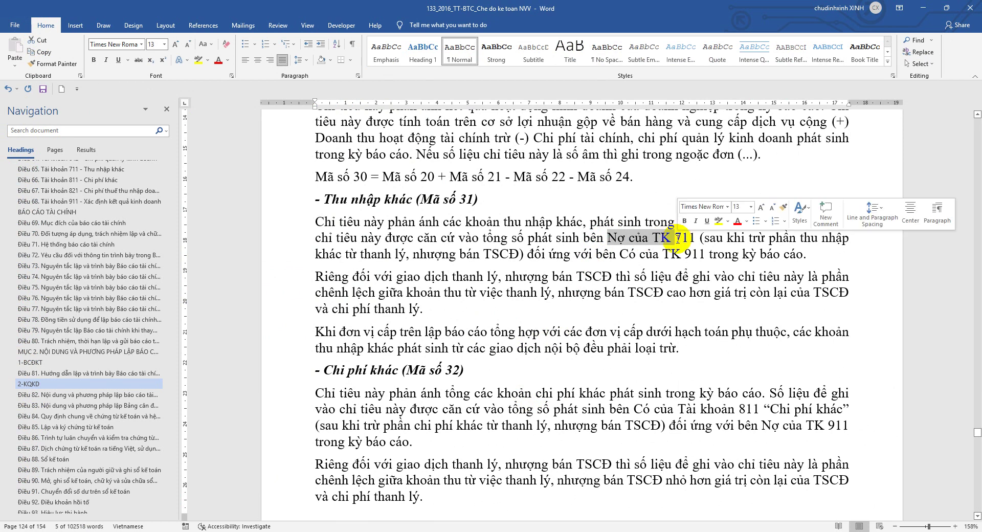
drag(620, 254, 683, 253)
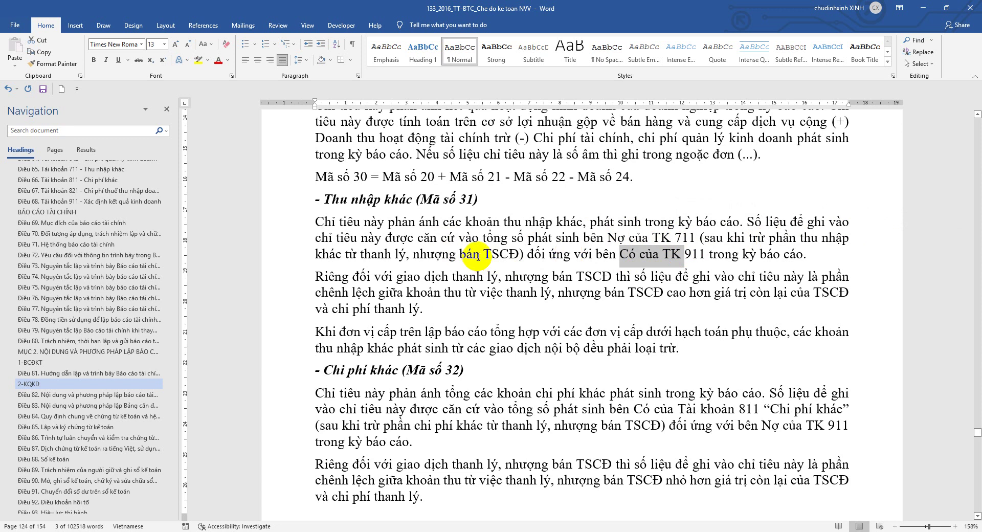
scroll(482, 256, up, 2)
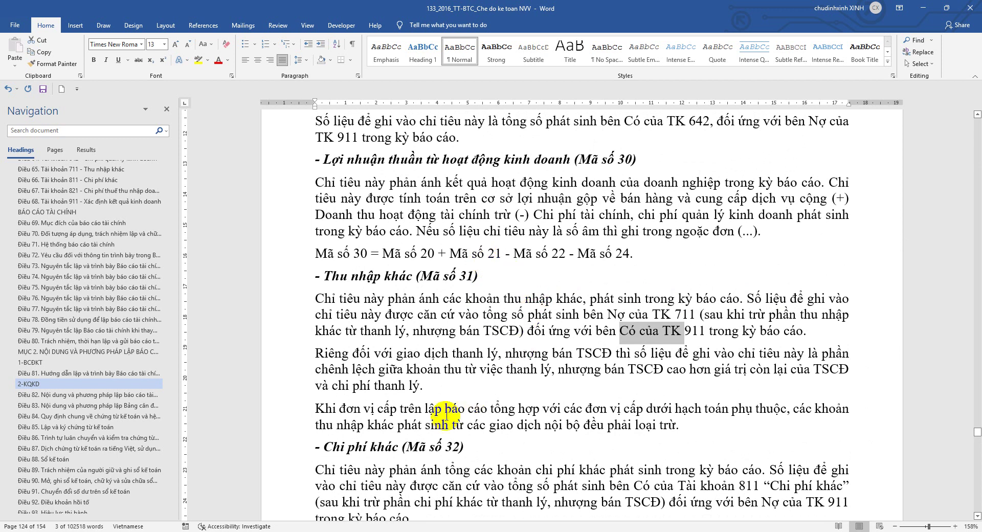
key(alt+Tab)
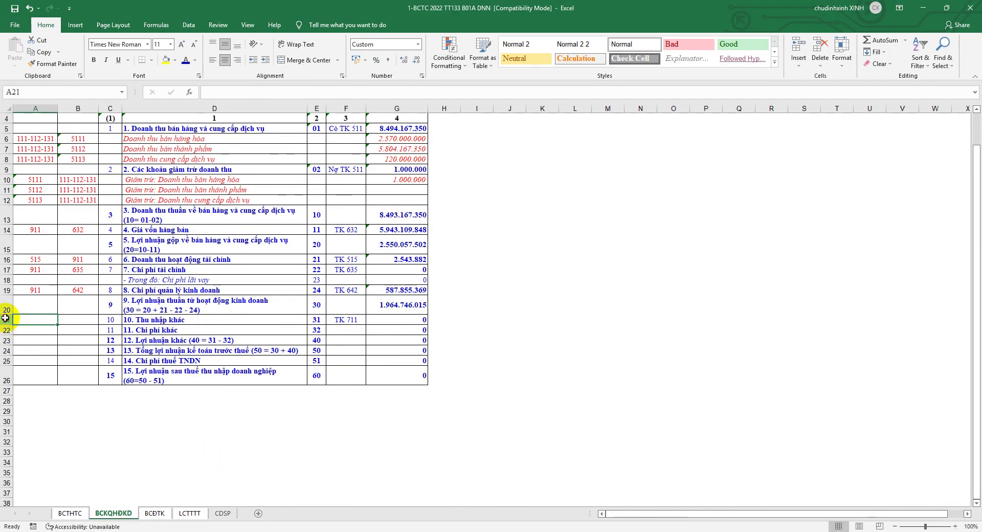
- Select the other income row 21 and check the Mã số 31 guidance in Word
click(6, 320)
key(alt+Tab)
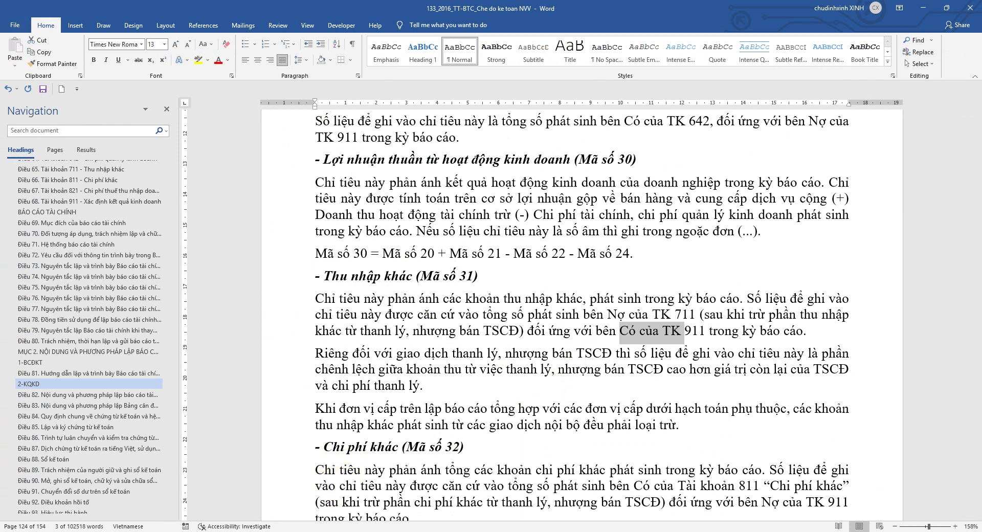
key(alt+Tab)
- Enter debit account 711 and credit account 911 on the other income row 21
click(49, 320)
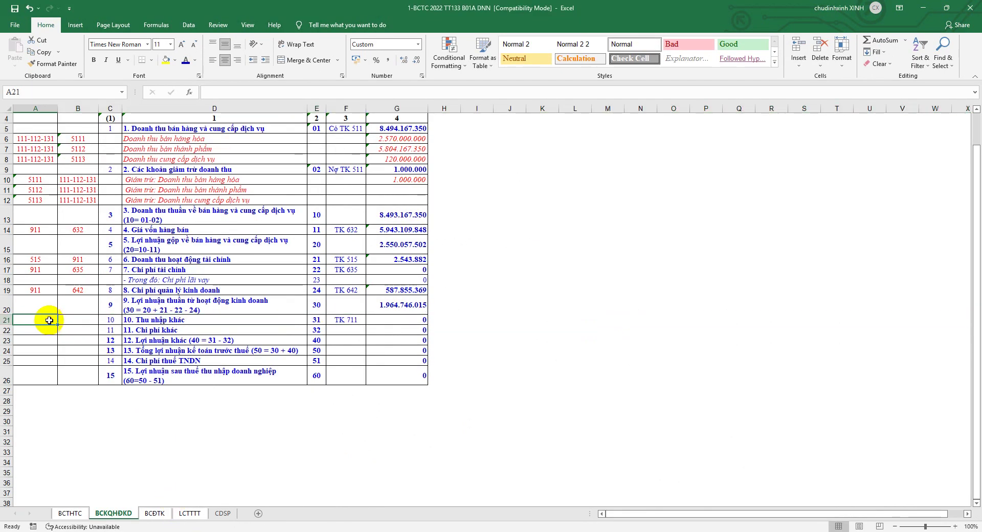
text(711)
key(Tab)
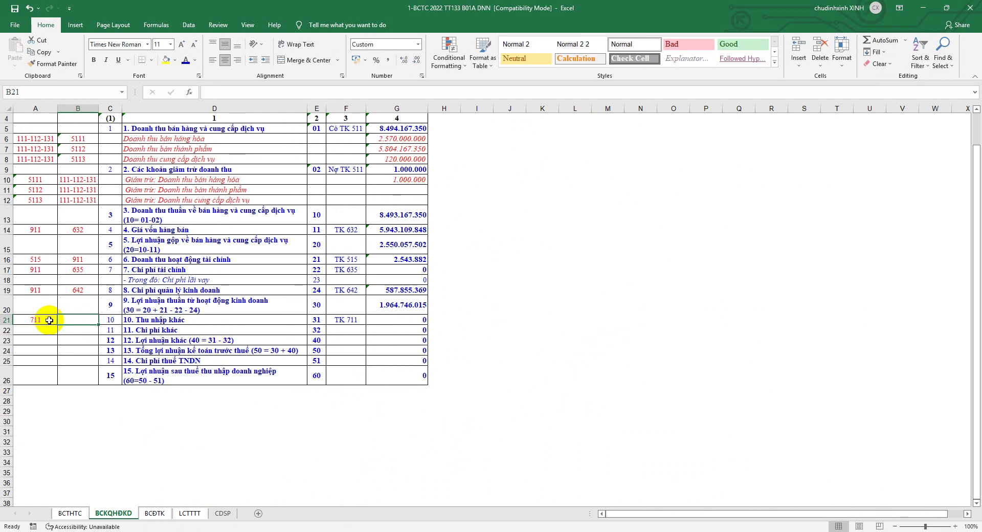
text(911)
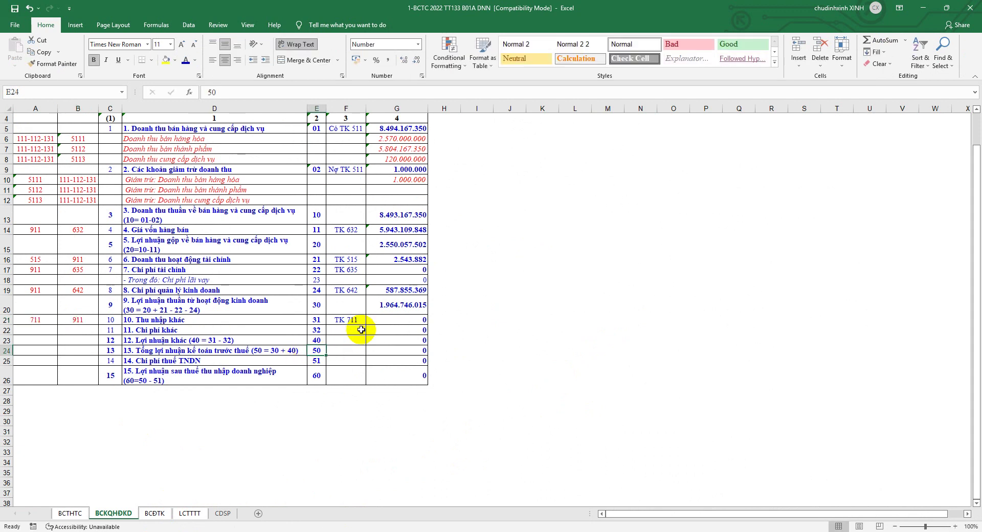
click(347, 320)
click(394, 321)
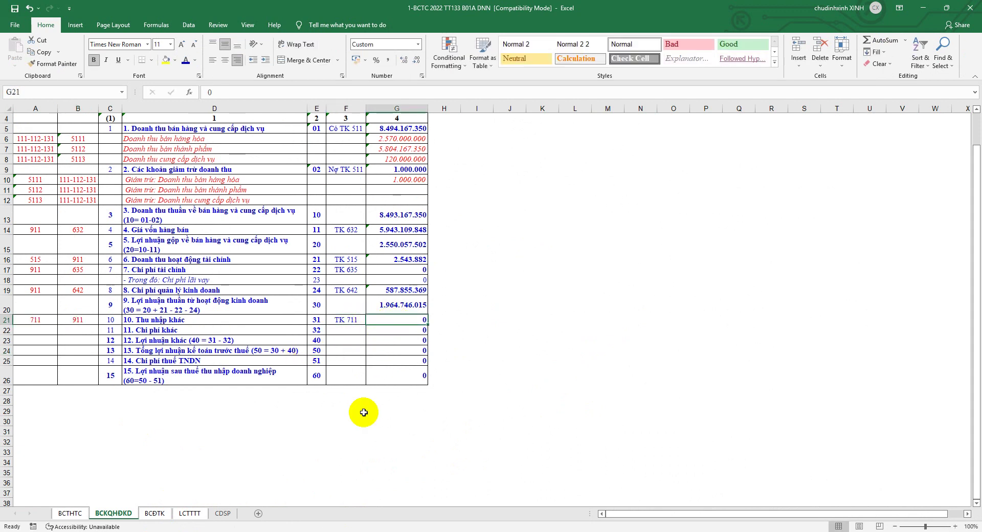
click(222, 513)
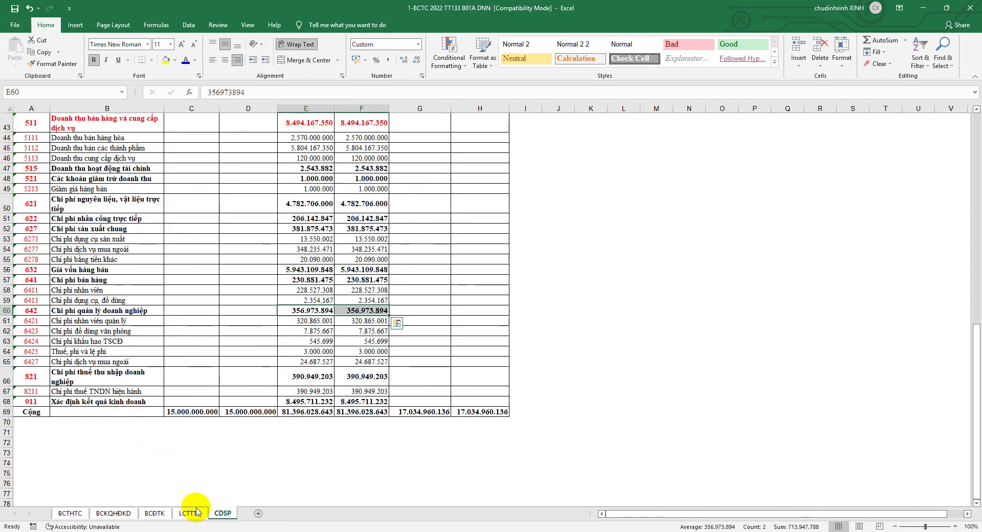
- Link the other income amount to the TK 711 balance at BCĐTK H130
click(111, 513)
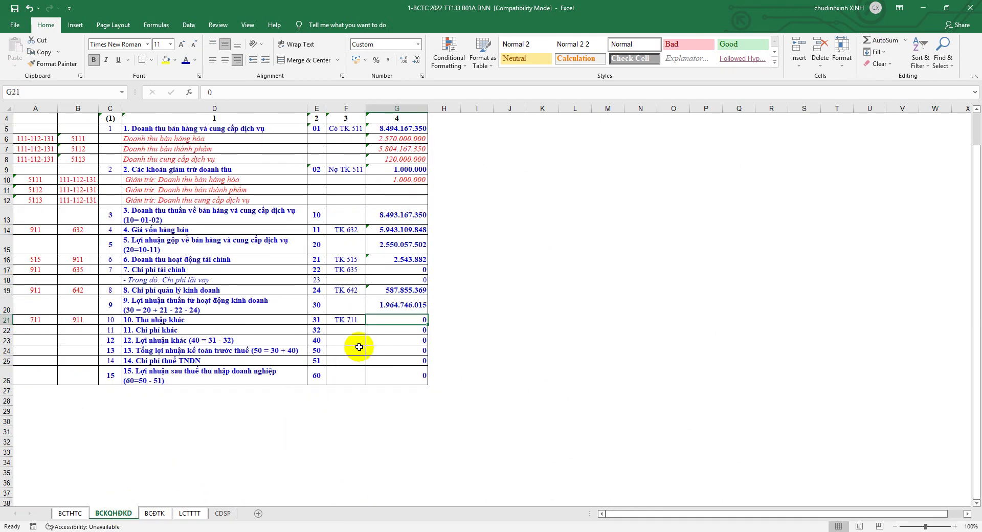
click(391, 270)
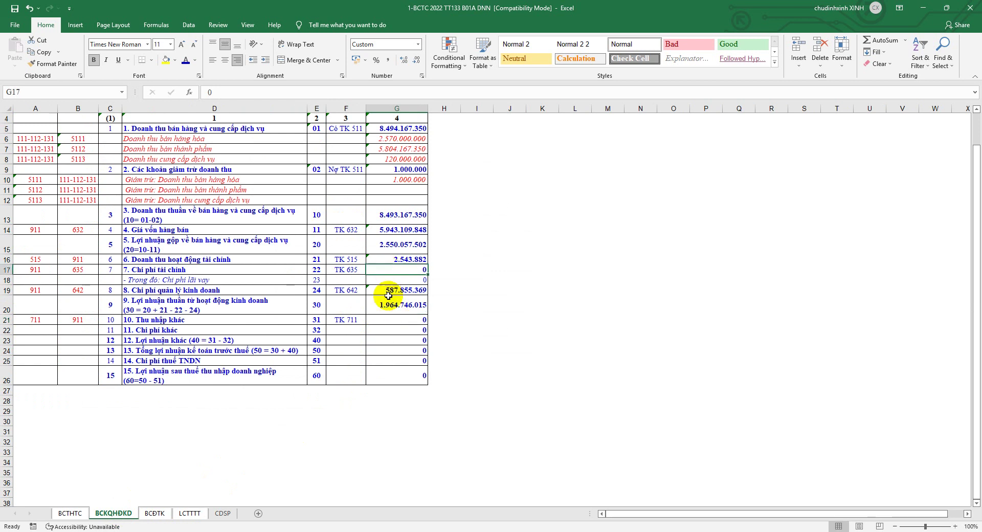
text(=)
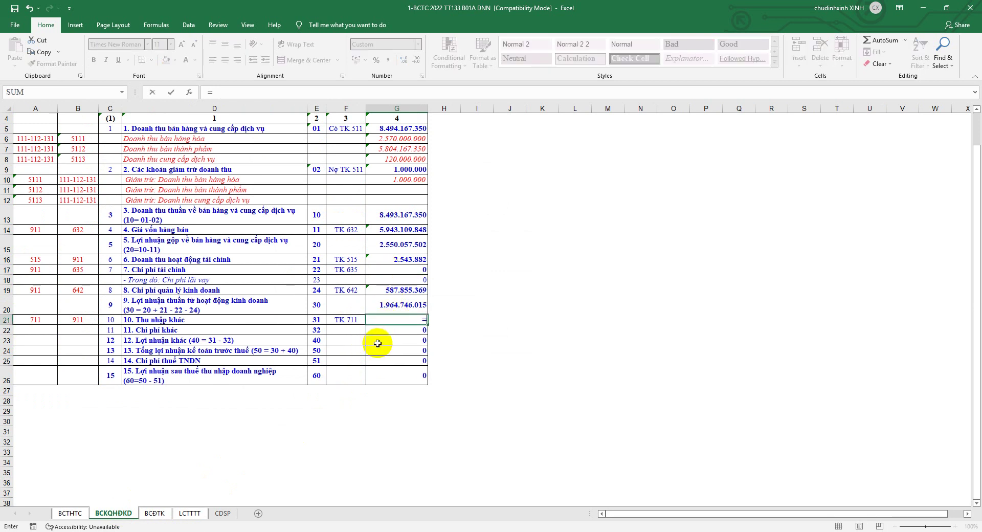
click(154, 513)
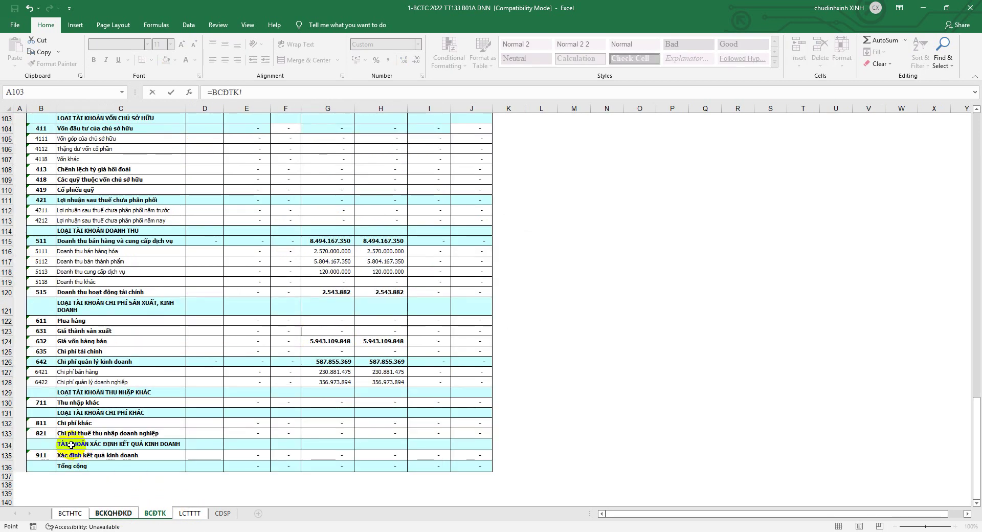
click(367, 402)
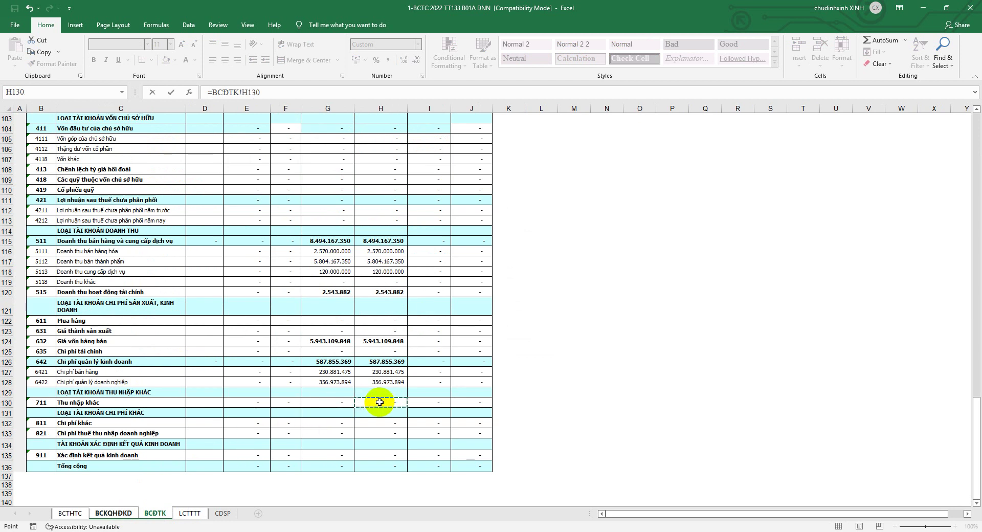
key(Return)
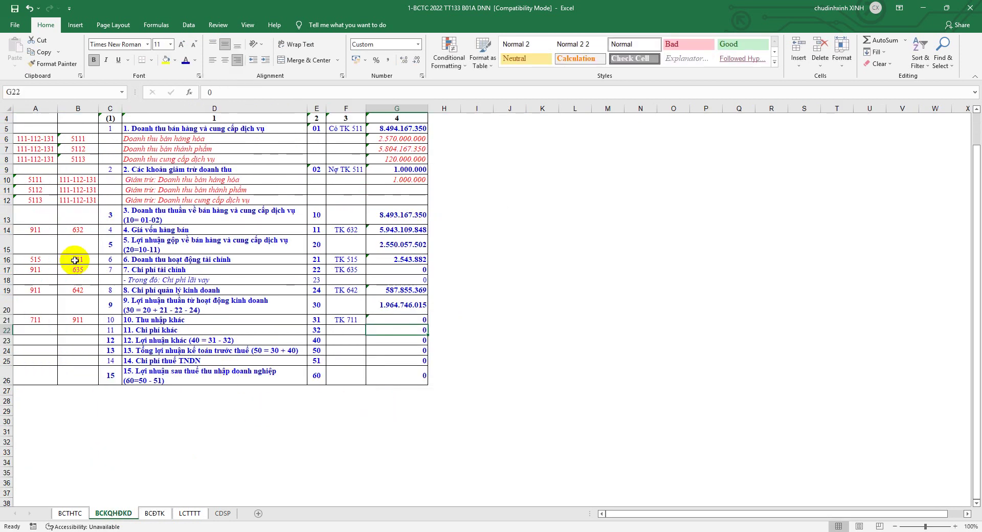
- Link financial expense G17 to the TK 635 balance at BCĐTK G125 and save
click(384, 272)
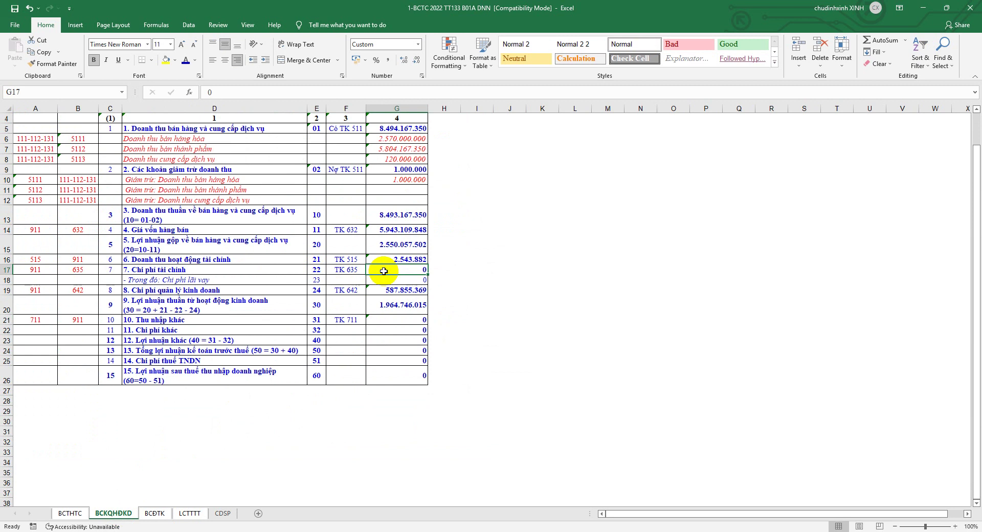
text(=)
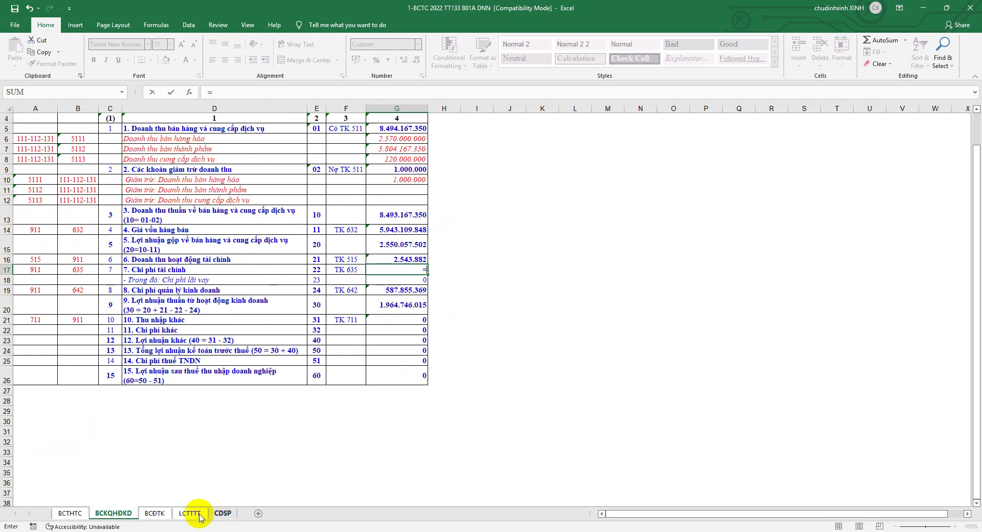
click(154, 513)
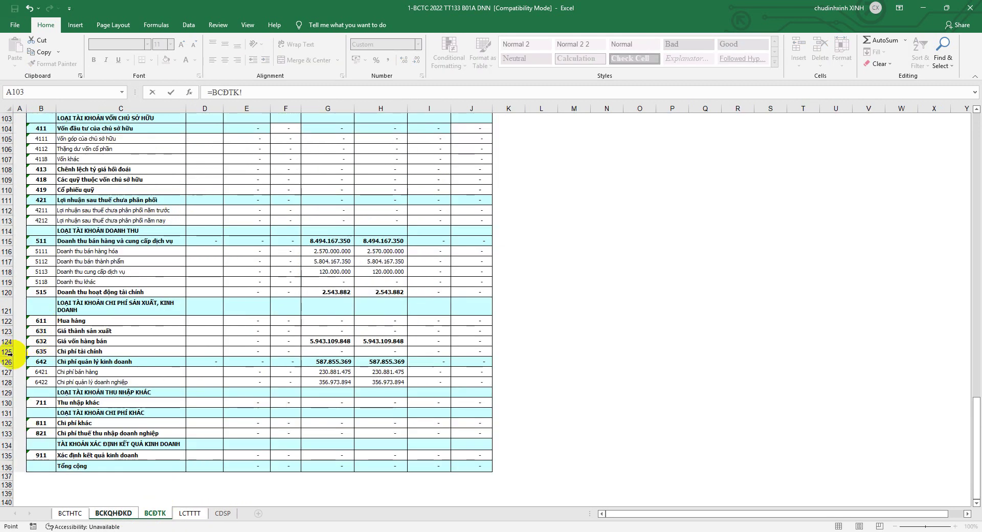
click(383, 352)
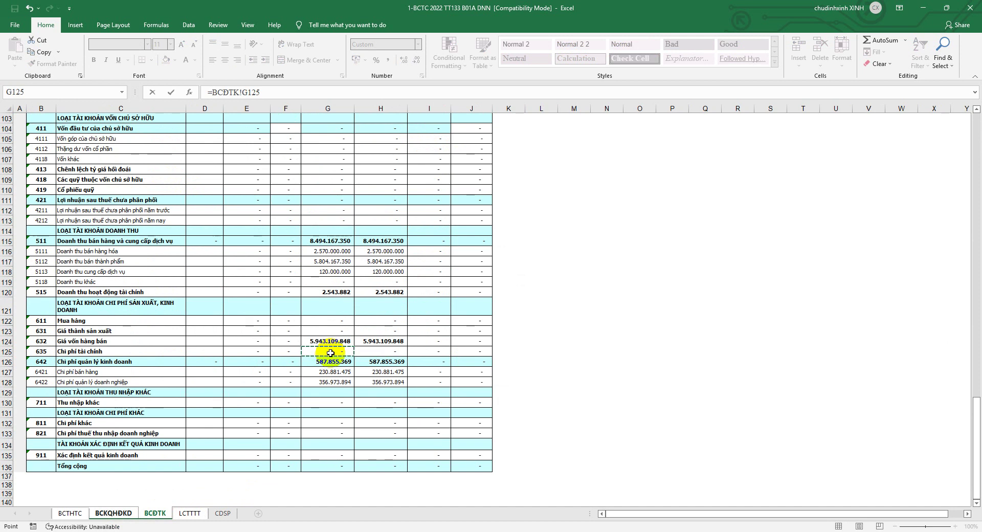
key(Return)
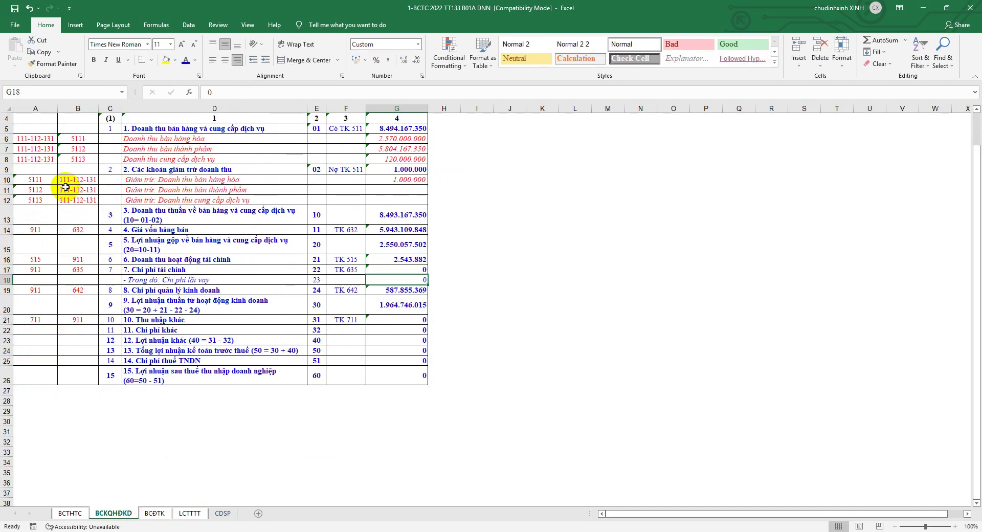
click(14, 8)
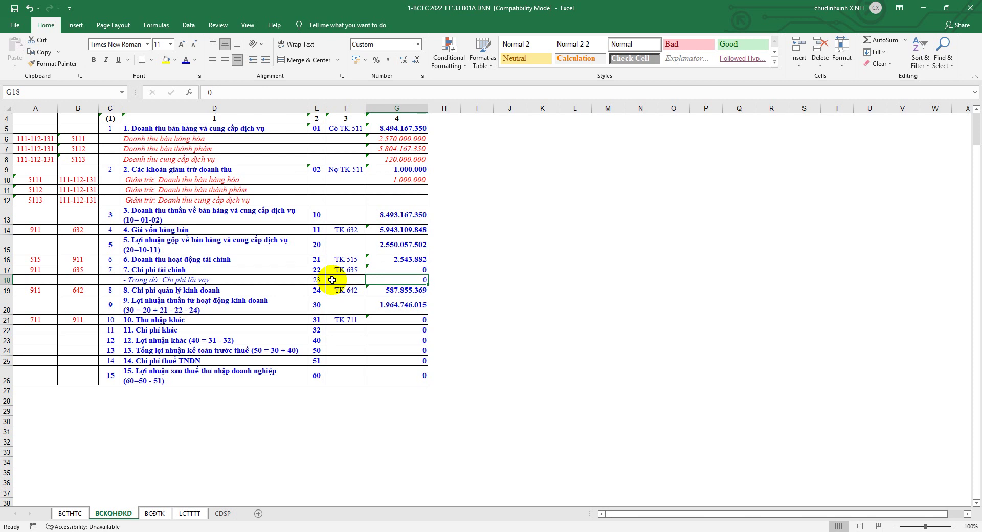
- Recheck the BCĐTK source figures, save again, and select the other expenses row 22
key(Up)
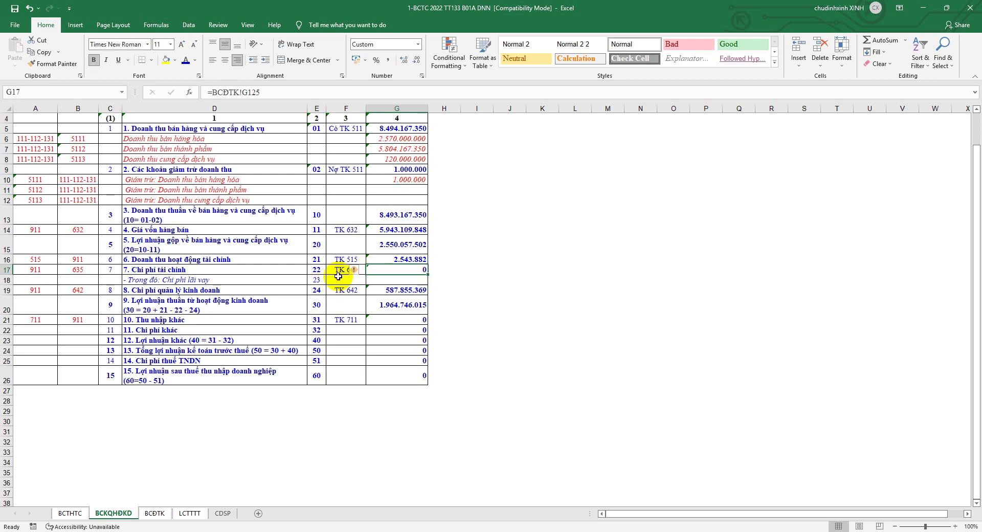
scroll(305, 248, up, 1)
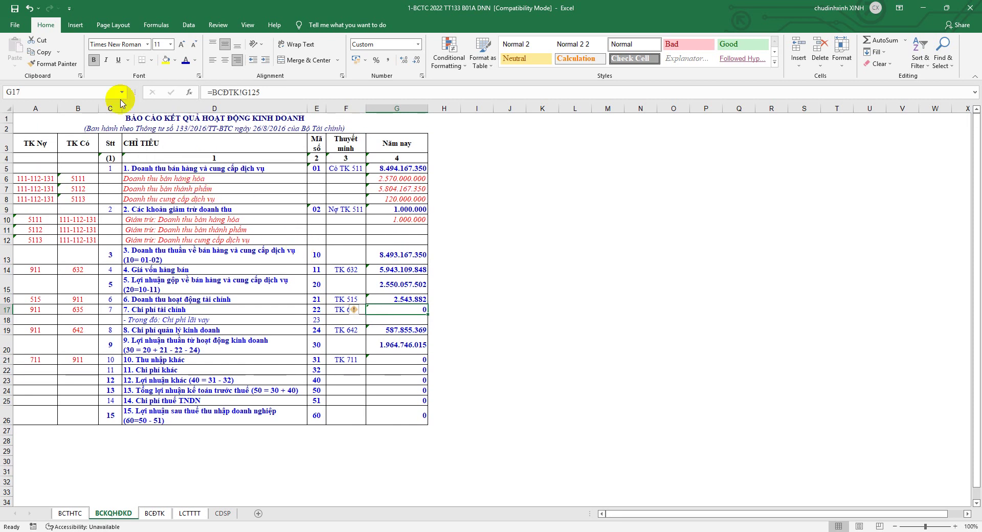
click(156, 514)
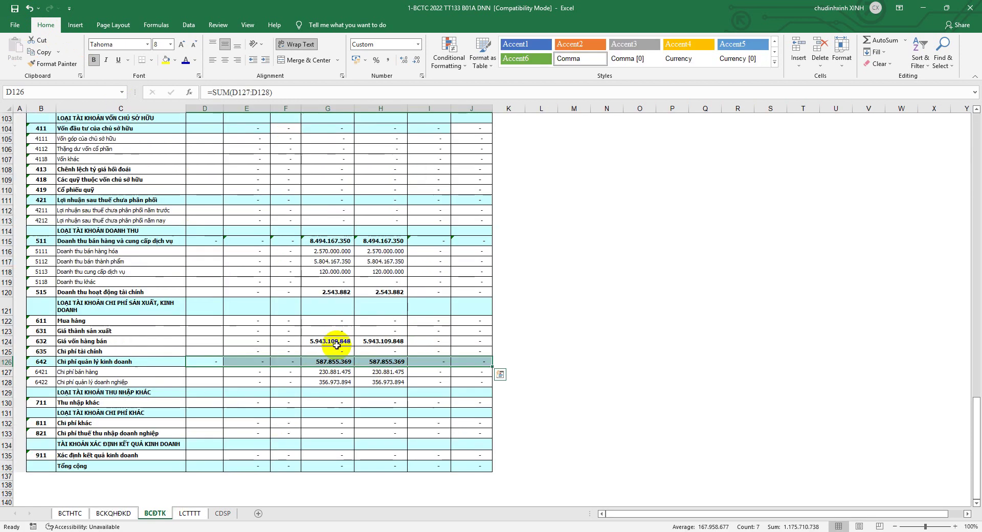
click(114, 513)
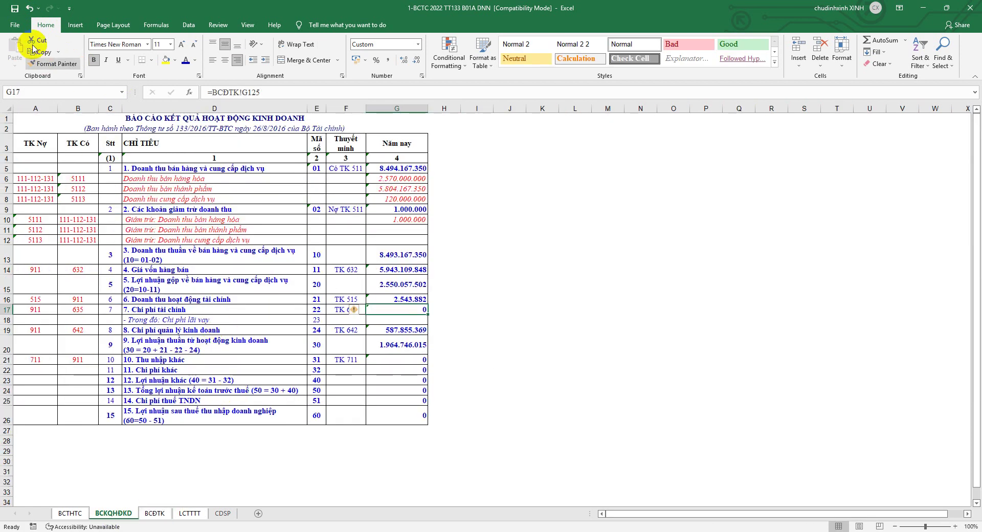
click(14, 8)
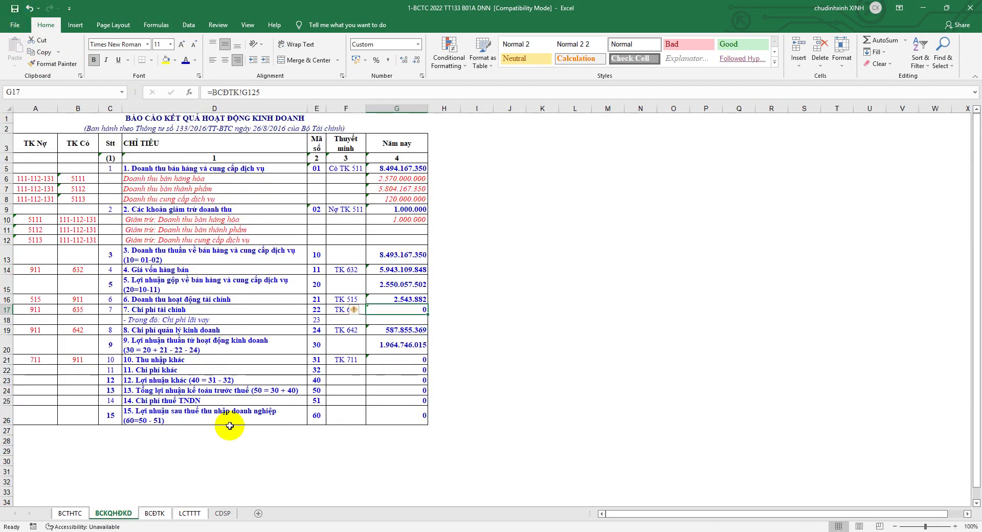
scroll(231, 424, down, 1)
click(7, 330)
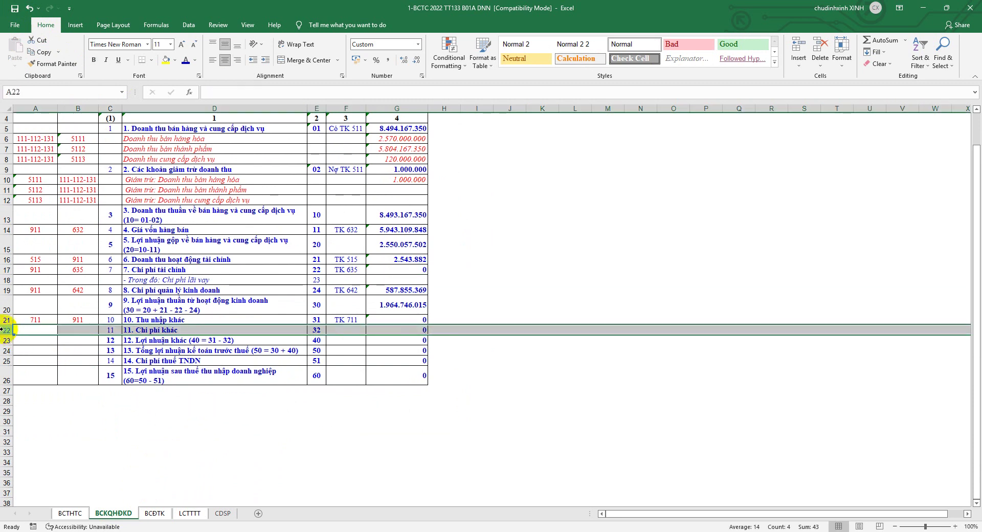
click(409, 531)
- Read the 'Chi phí khác (Mã số 32)' guidance in Word, then return to Excel
scroll(466, 441, down, 3)
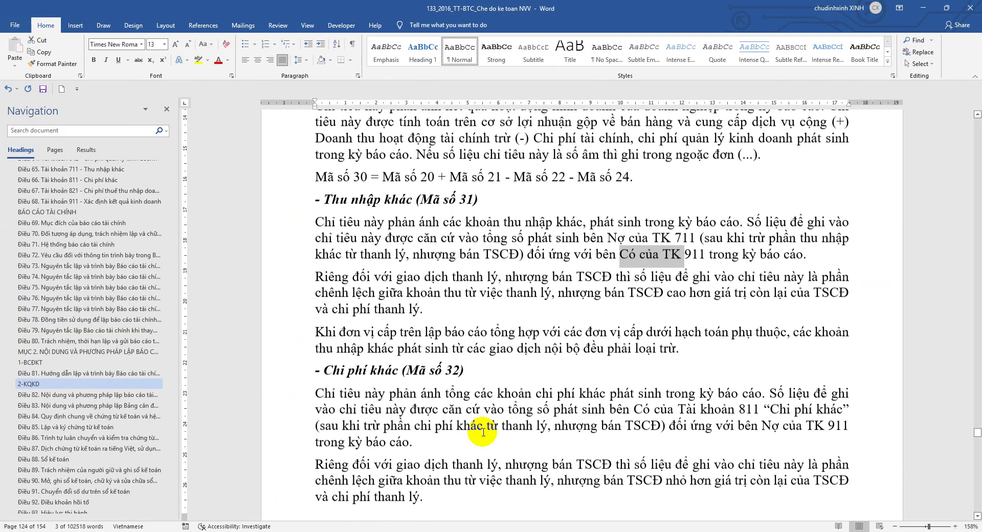
scroll(500, 423, down, 1)
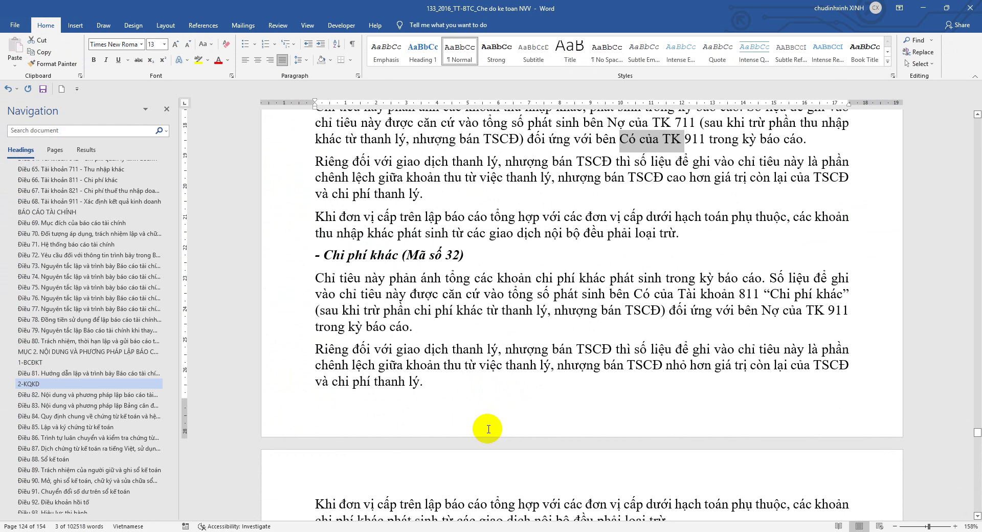
click(190, 531)
- Fill row 22 with debit 911, credit 811, note 'TK 811', and G22 =BCĐTK!G132
click(43, 328)
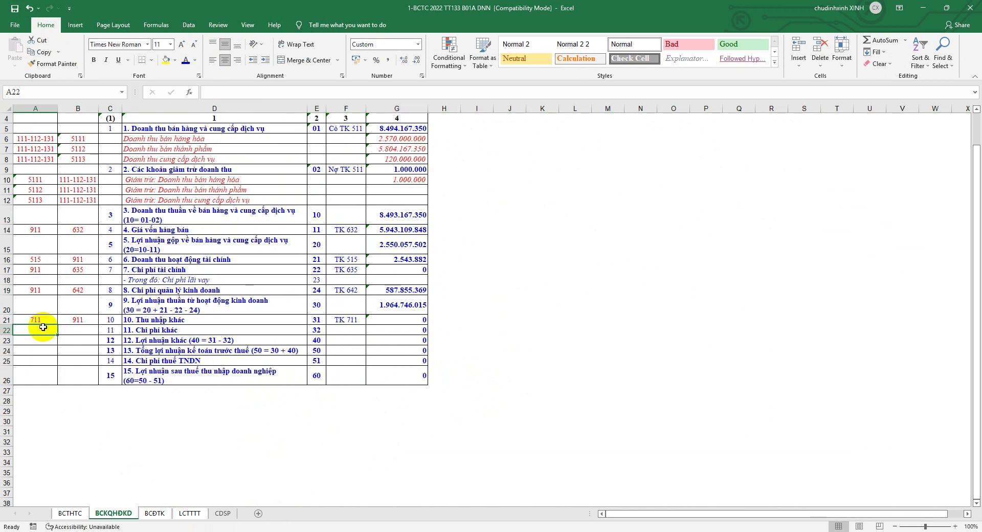
text(911)
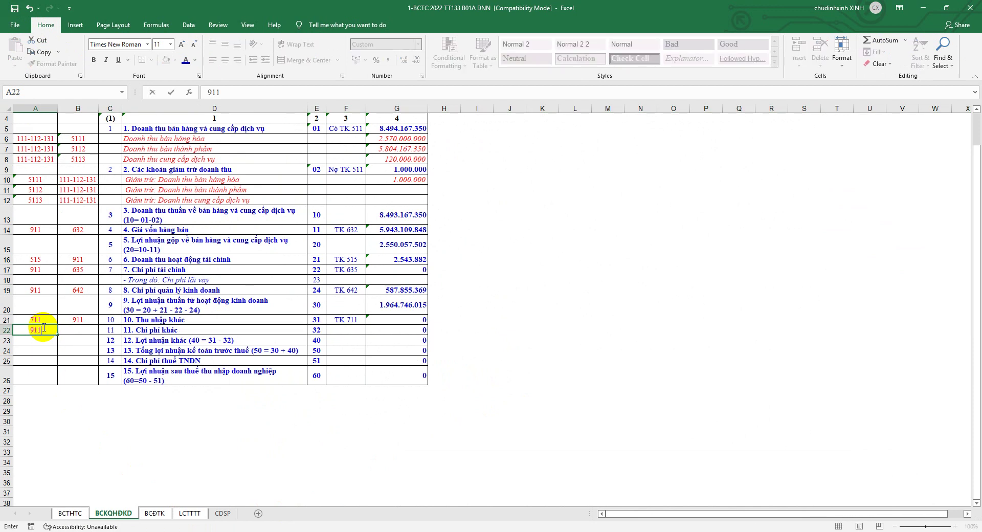
click(72, 330)
text(811)
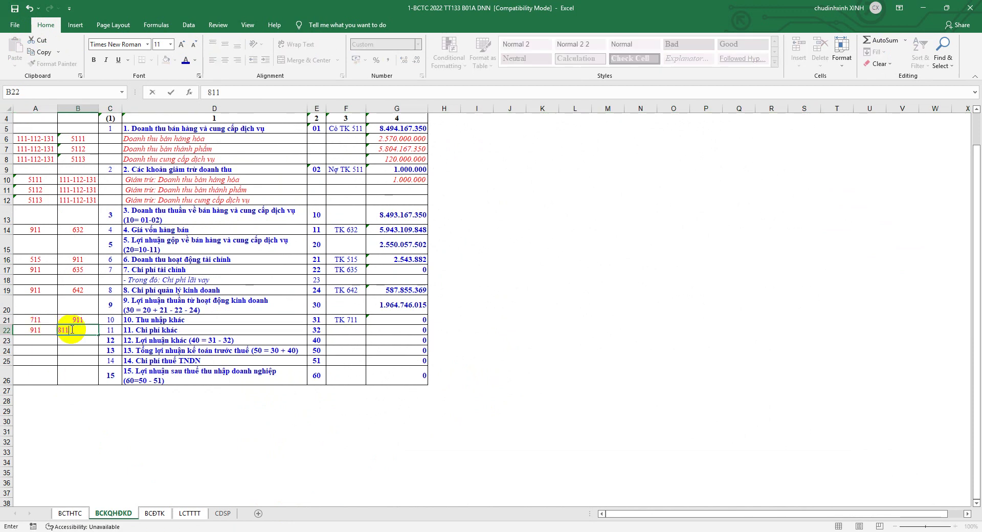
click(345, 332)
text(TK 811)
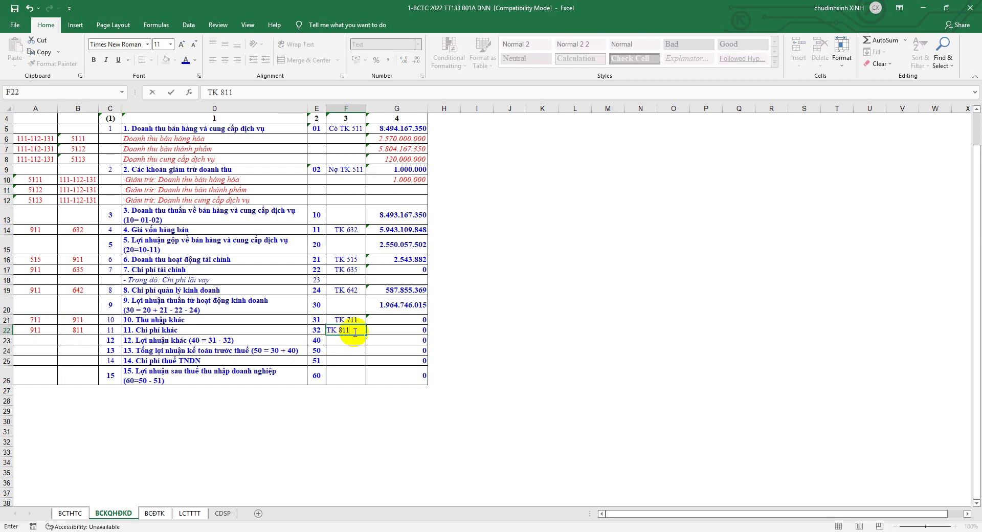
click(391, 332)
text(=)
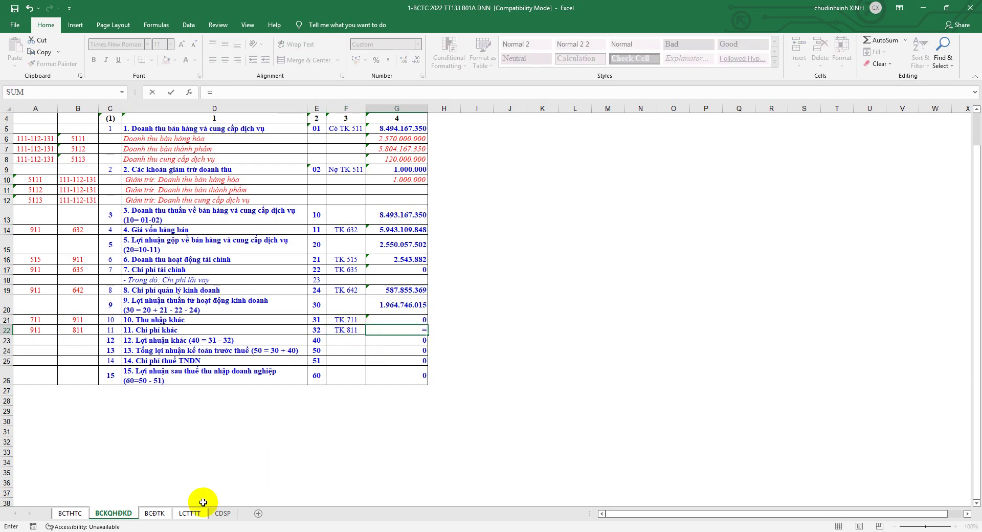
click(155, 513)
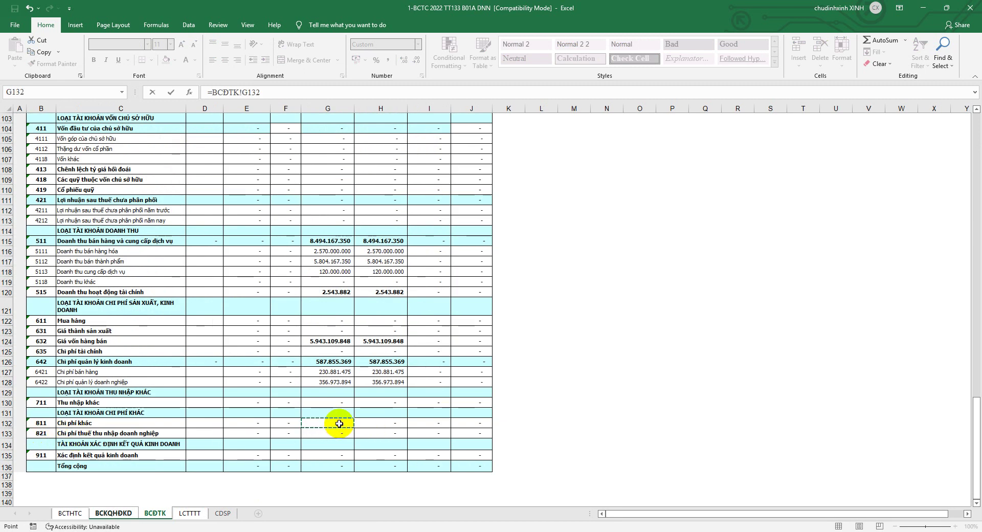
key(Return)
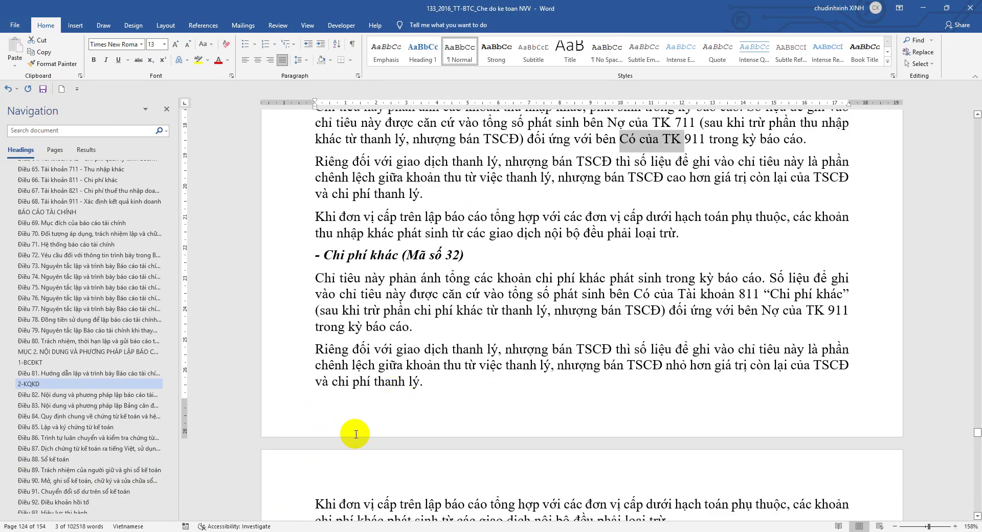
click(200, 526)
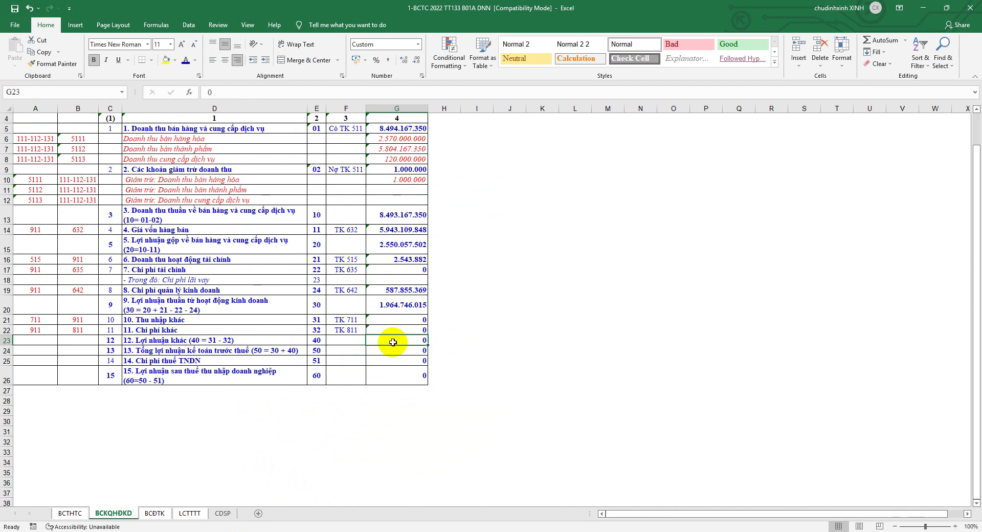
- Enter other profit =G21-G22 in G23 and pre-tax profit =G20+G23 in G24
text(=)
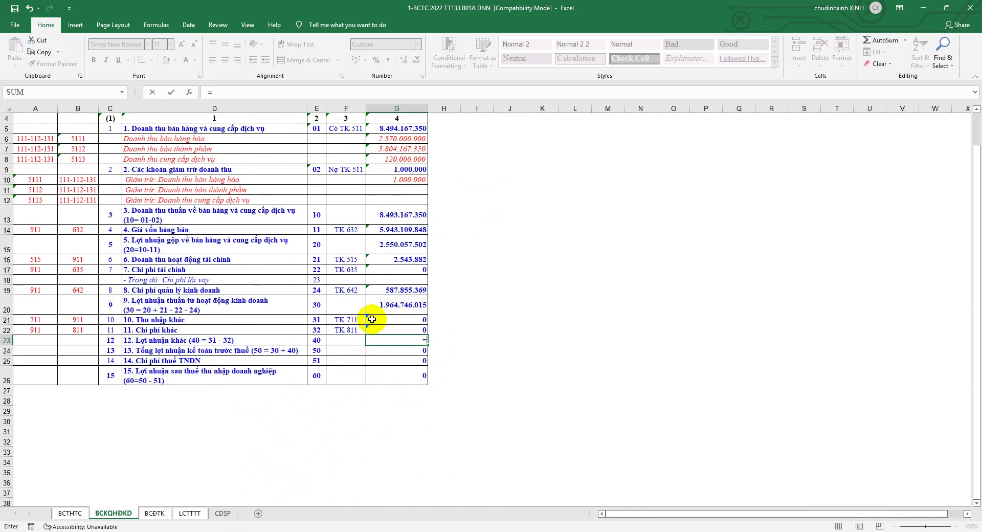
click(385, 318)
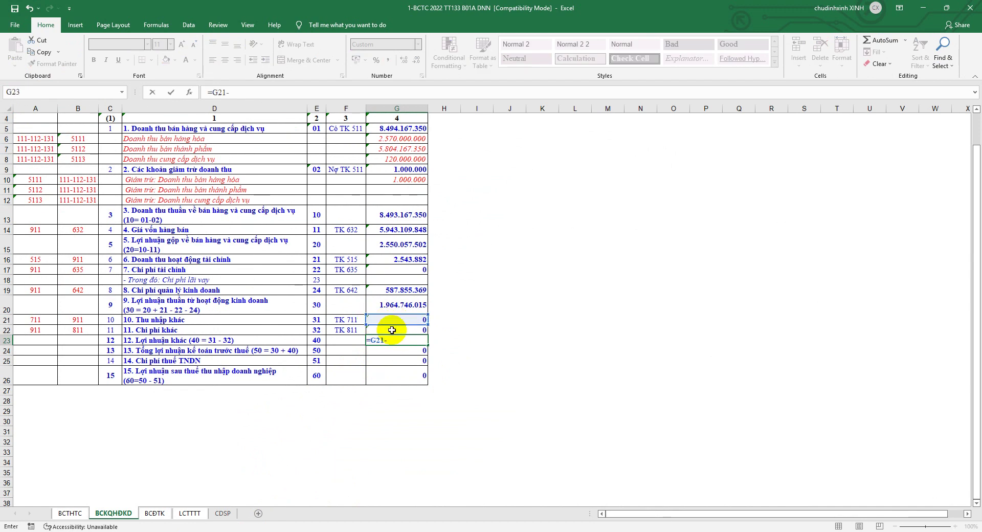
key(Return)
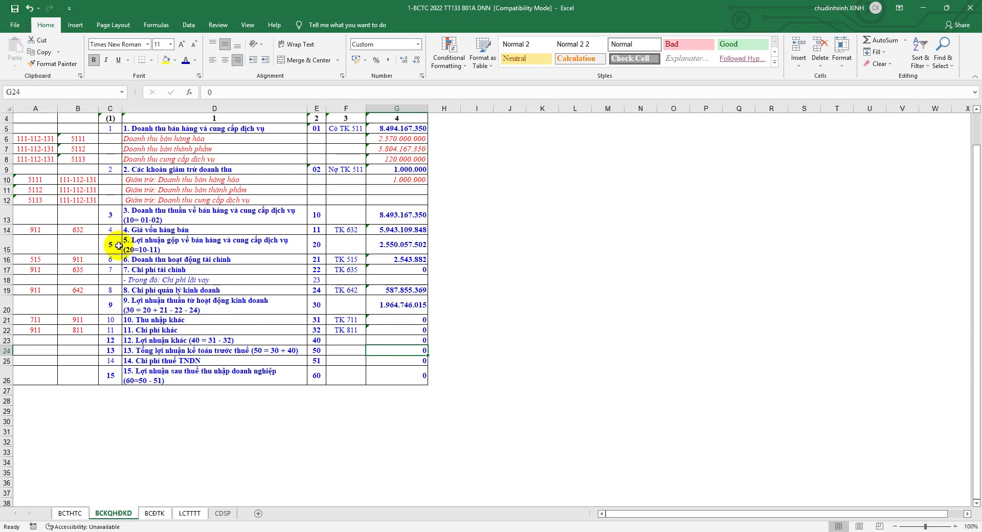
scroll(61, 376, down, 1)
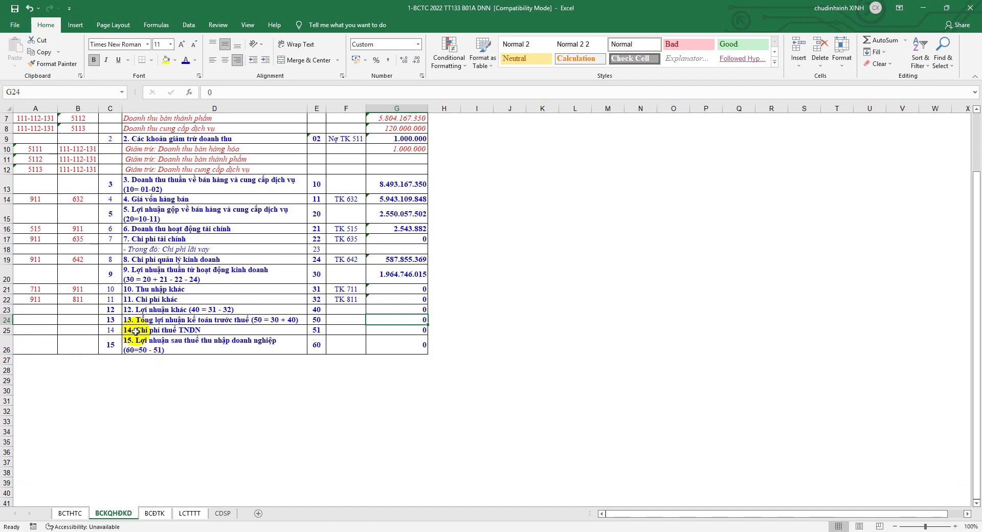
click(182, 319)
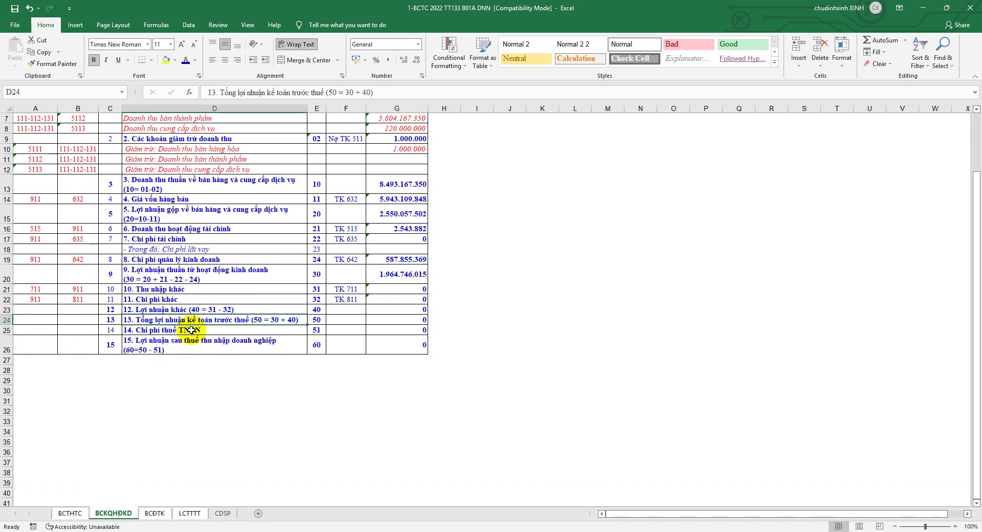
click(380, 321)
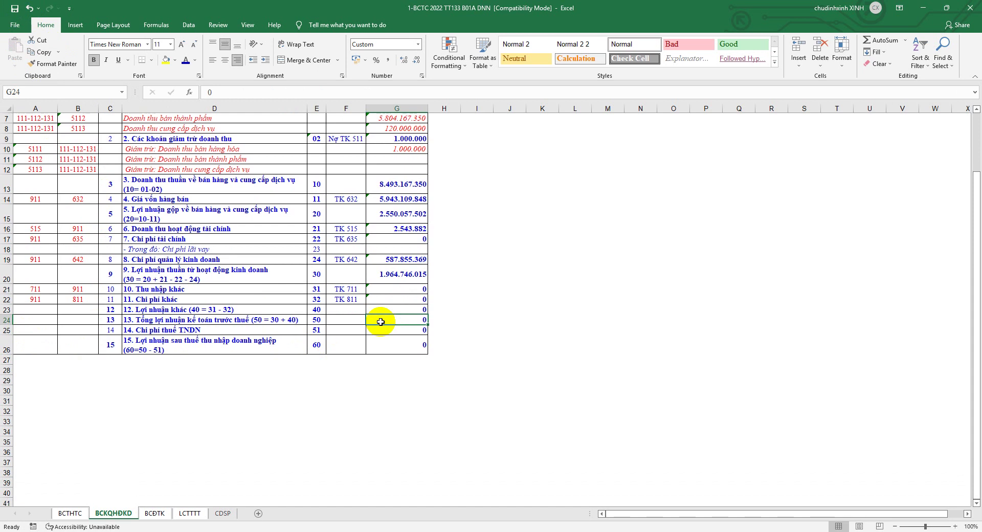
text(=)
click(384, 275)
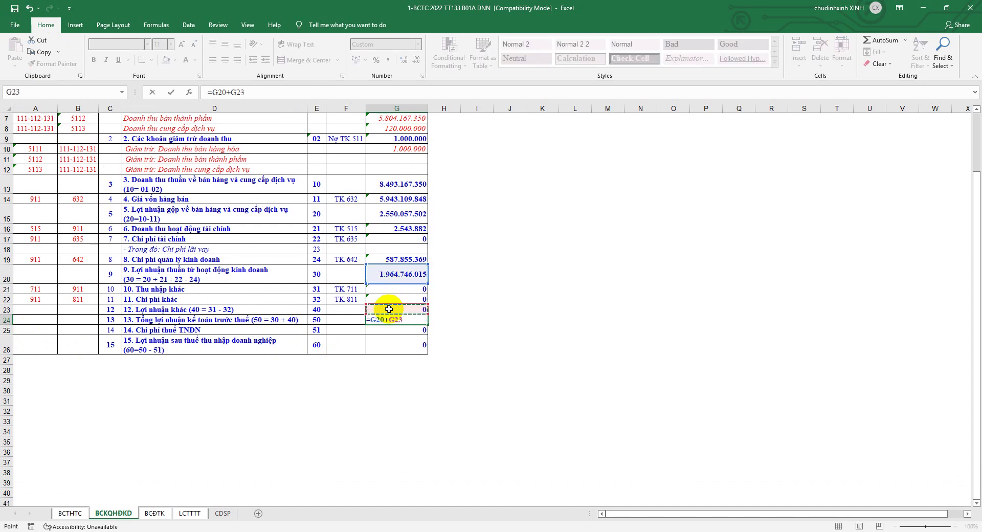
key(Return)
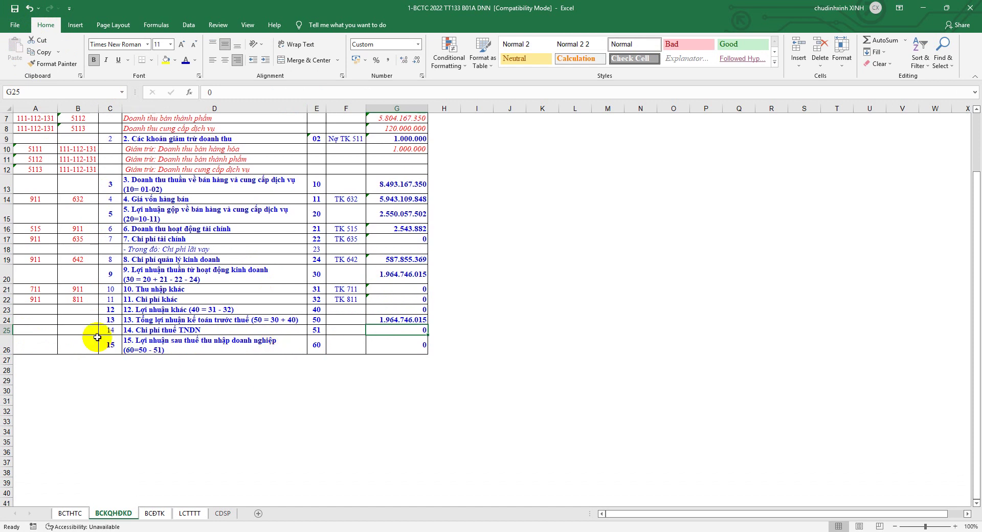
- Enter debit account 911 and credit account 821 on the tax expense row 25
click(82, 332)
click(40, 302)
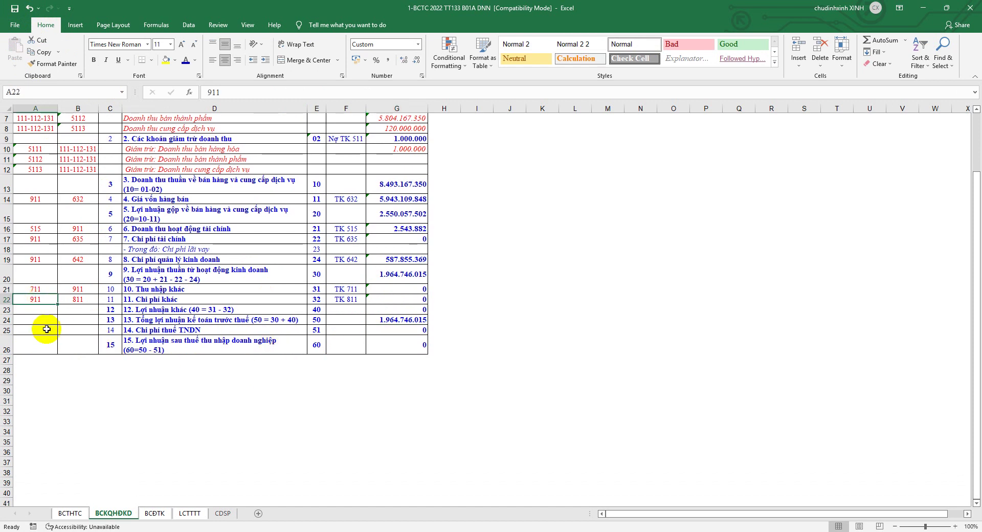
text(911)
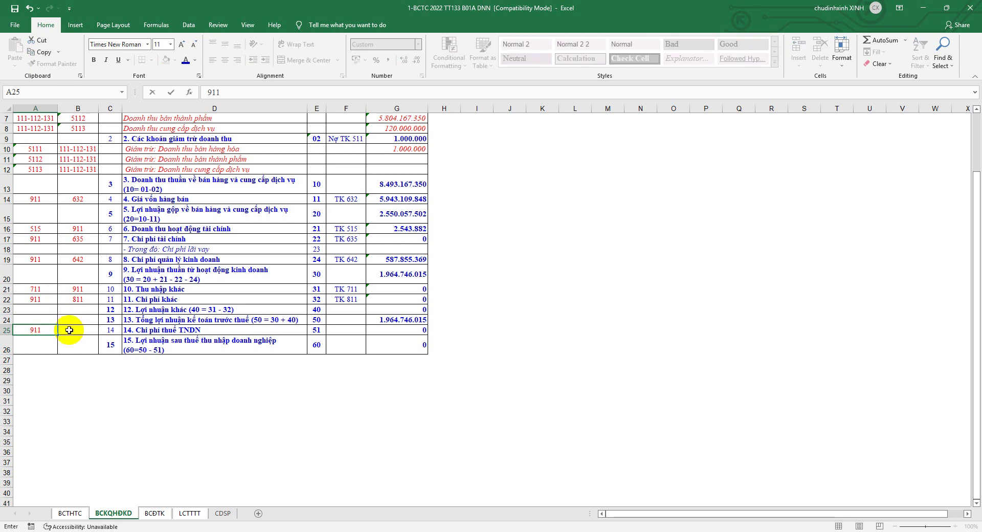
click(70, 330)
text(821)
key(Return)
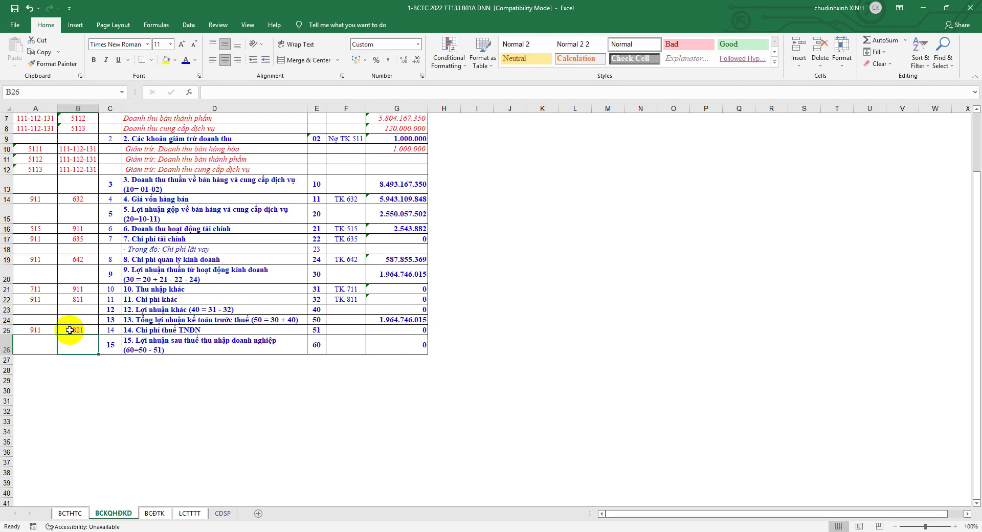
key(alt+Tab)
- Read the Word guidance for Mã số 51 and Mã số 60, highlighting 'Có TK 821'
scroll(575, 351, down, 5)
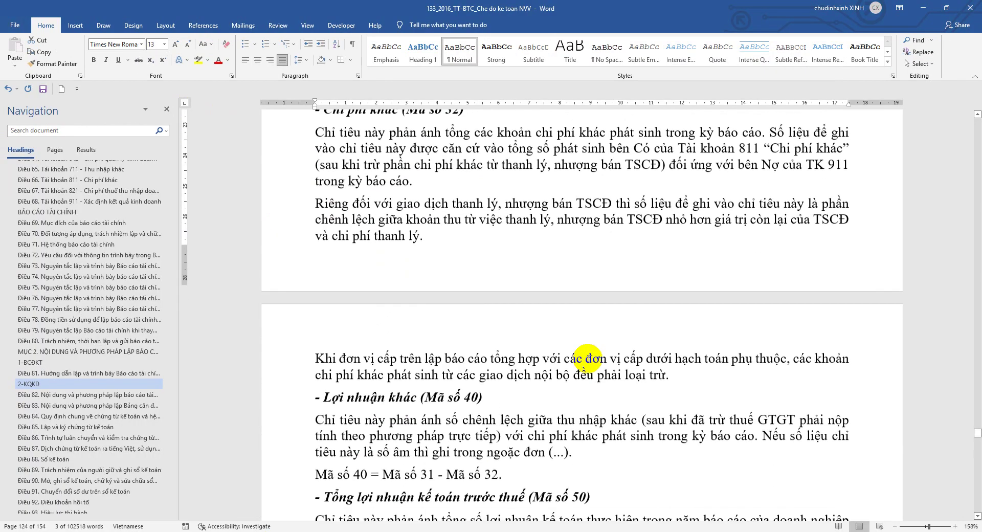
scroll(589, 359, down, 2)
scroll(517, 293, down, 2)
scroll(517, 293, down, 1)
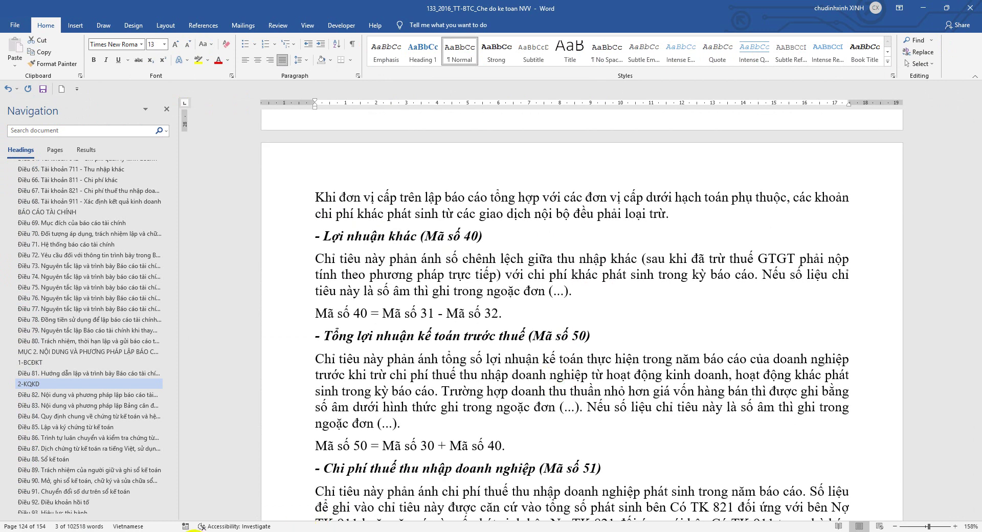
key(alt+Tab)
key(alt+Tab)
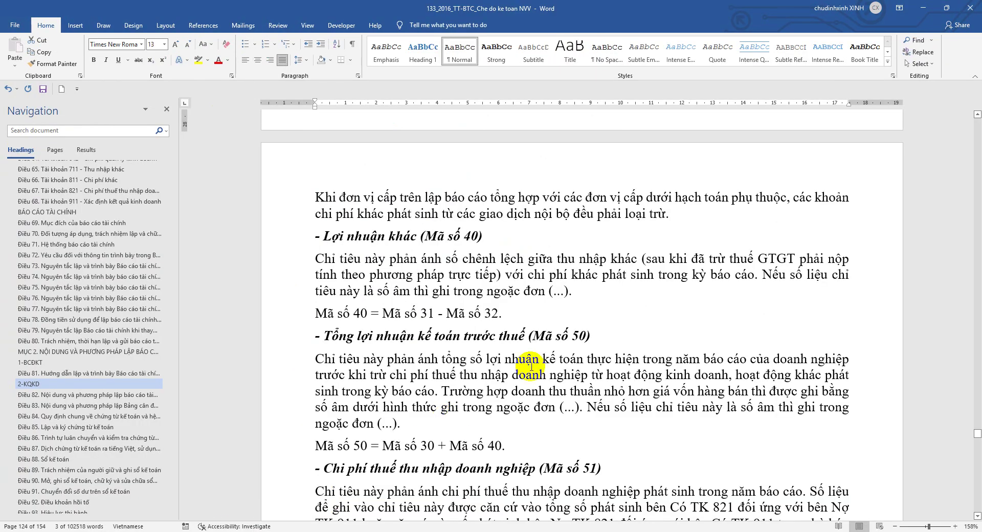
scroll(534, 364, down, 3)
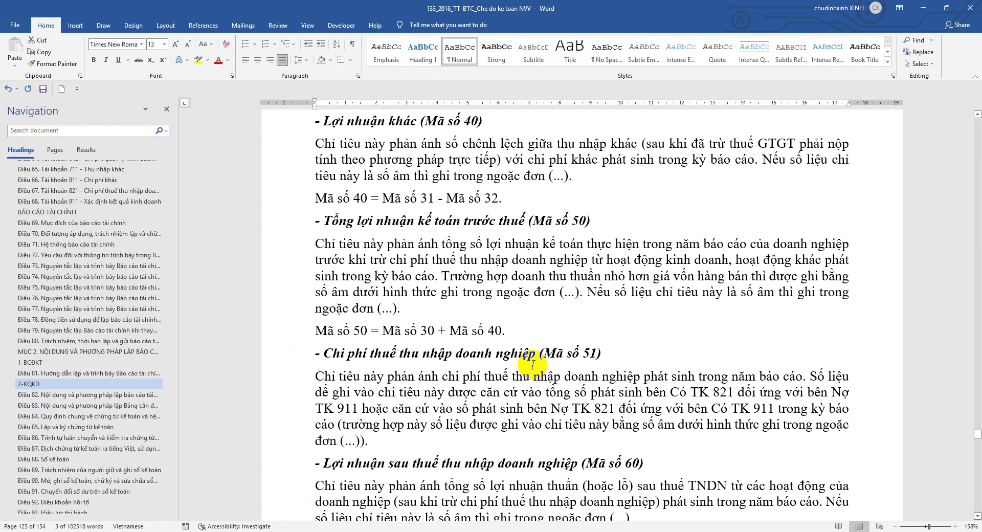
scroll(534, 365, down, 1)
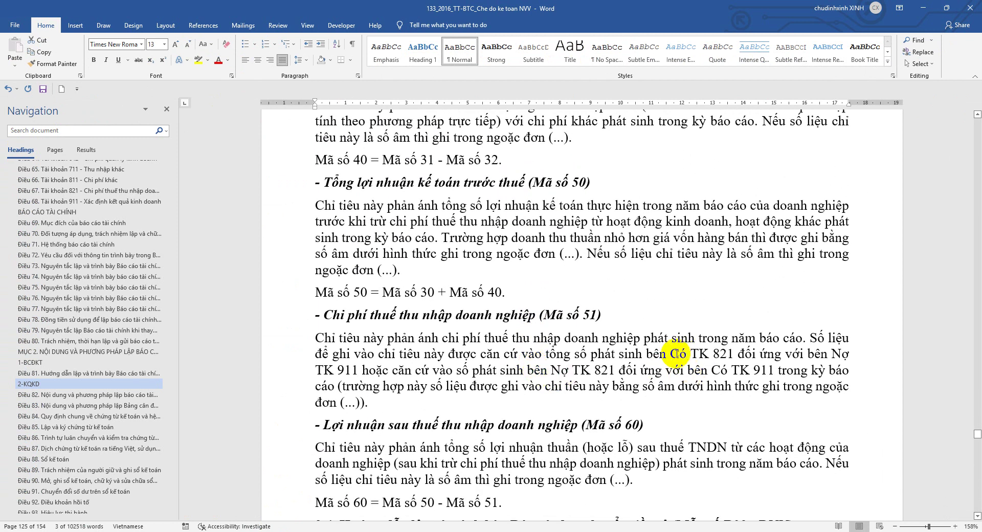
drag(670, 354, 732, 354)
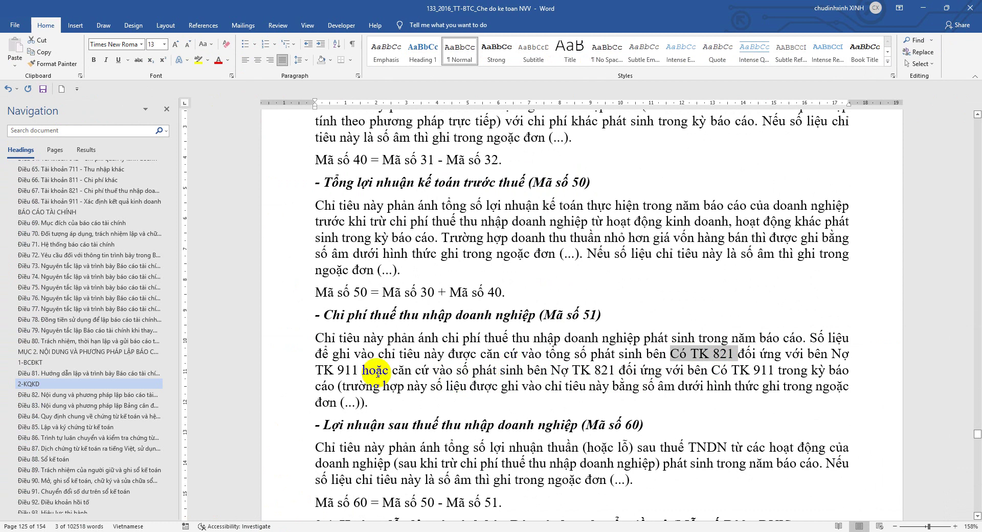
click(339, 373)
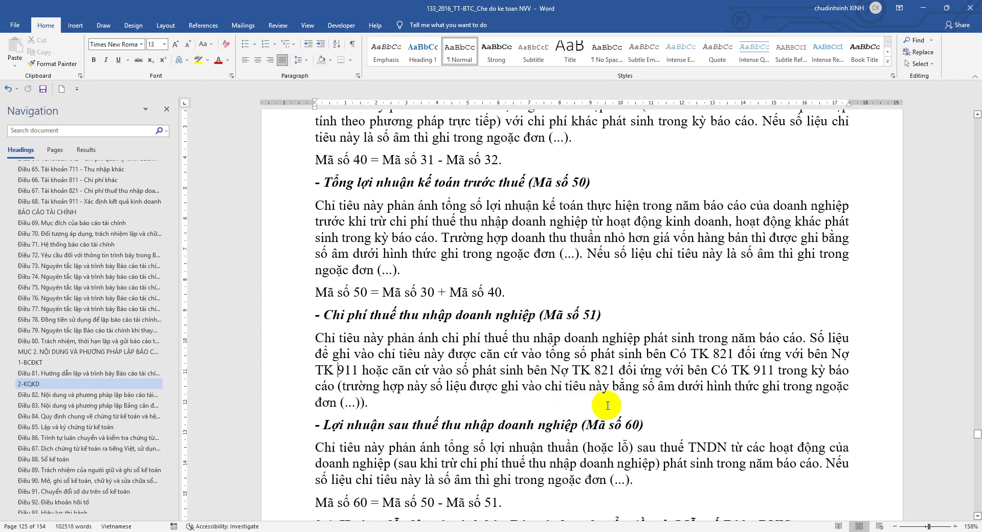
- Link the code 51 tax expense G25 to BCĐTK cell H133
click(199, 528)
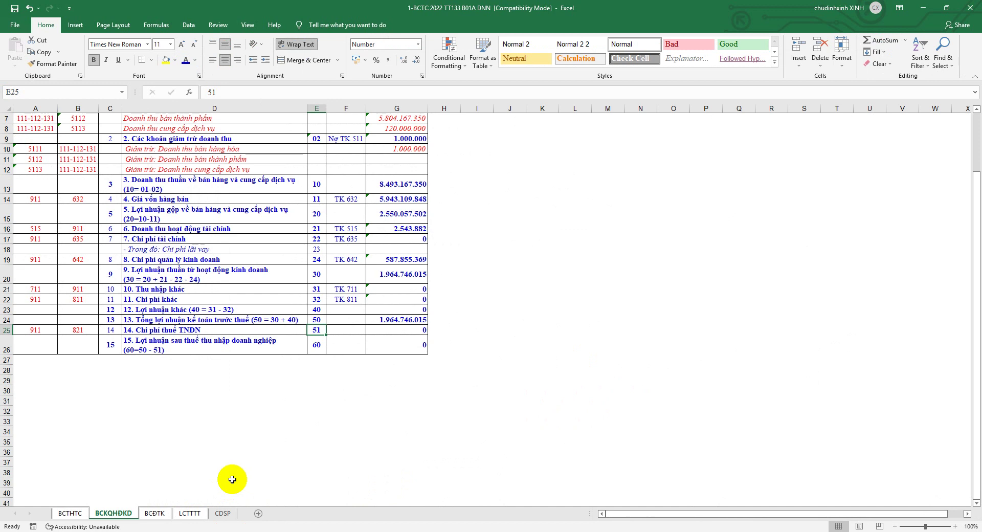
click(383, 328)
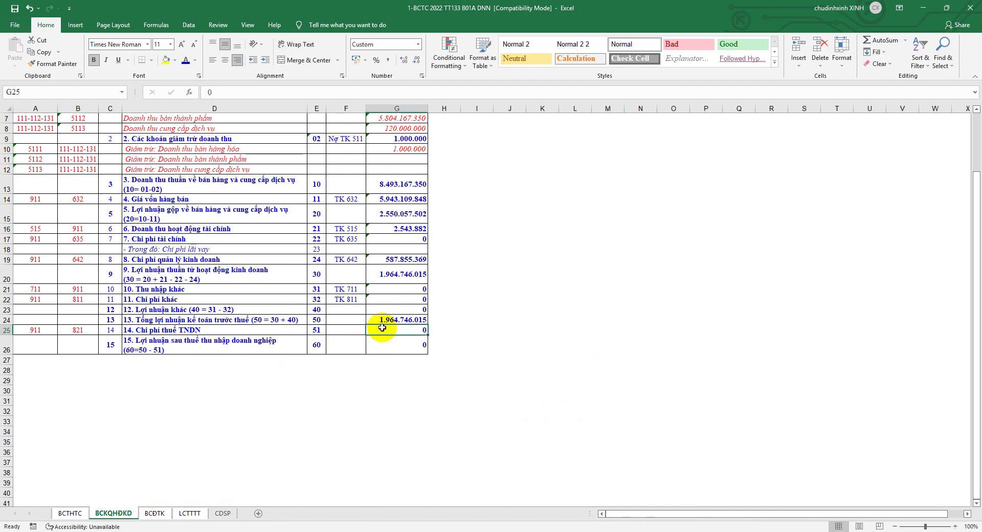
text(=)
click(155, 513)
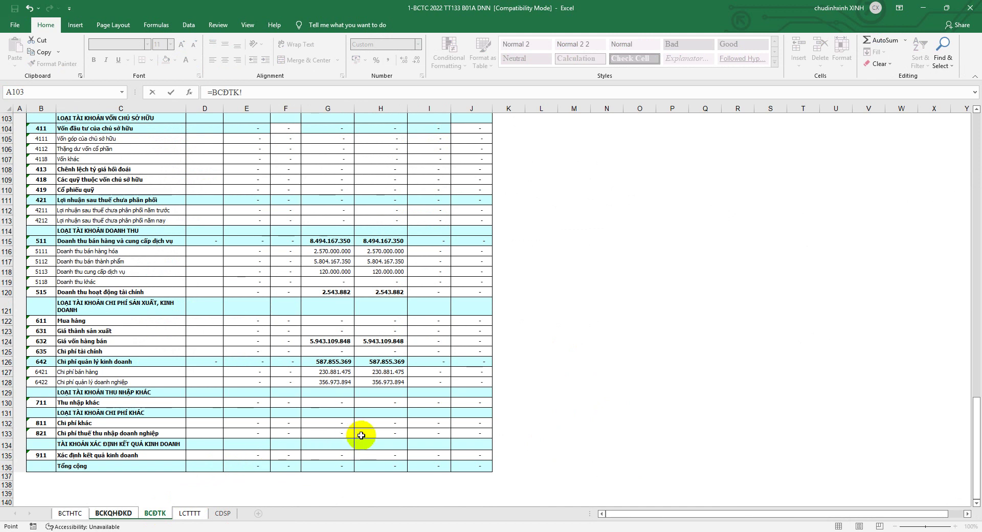
key(Return)
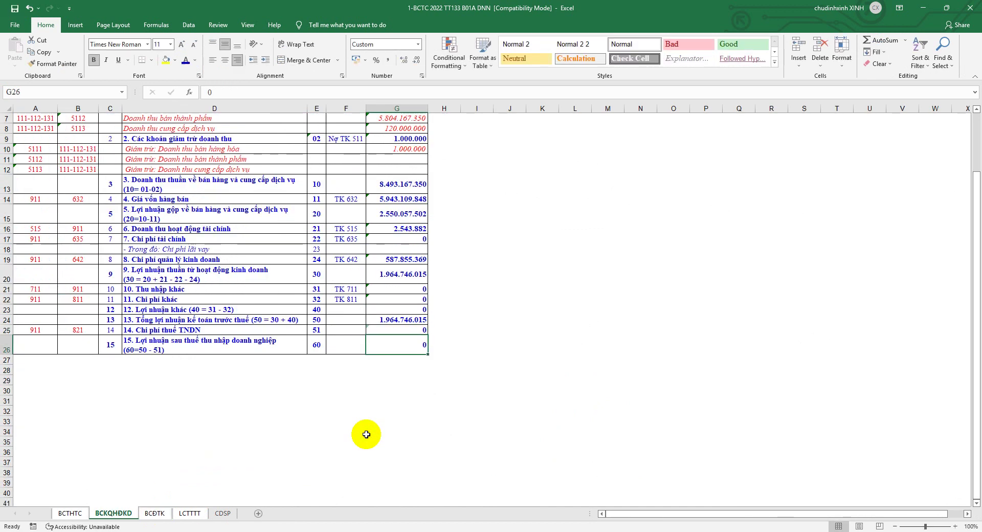
- Copy the account 8211 amounts CDSP E67:F67 and paste them as values into BCĐTK G133
click(221, 513)
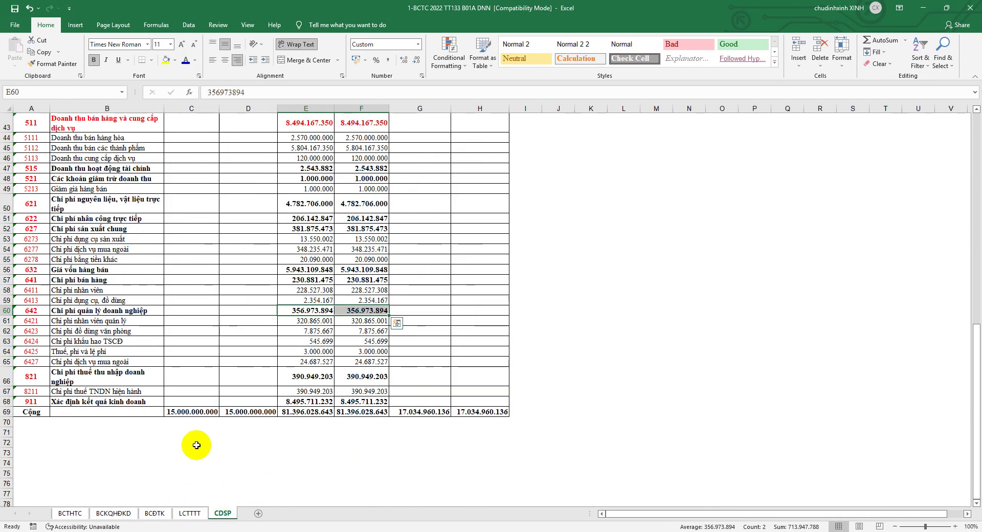
click(5, 392)
drag(315, 392, 357, 392)
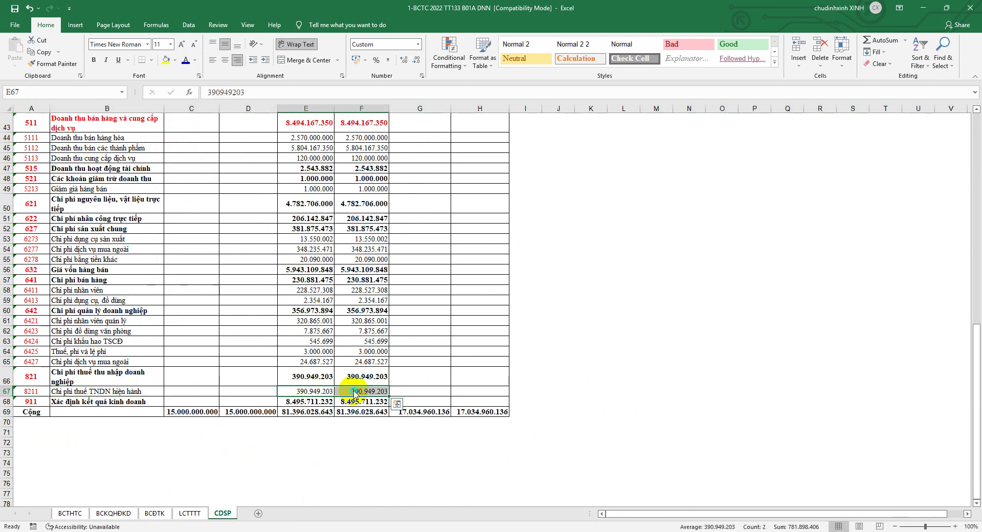
right_click(356, 393)
click(379, 179)
click(155, 513)
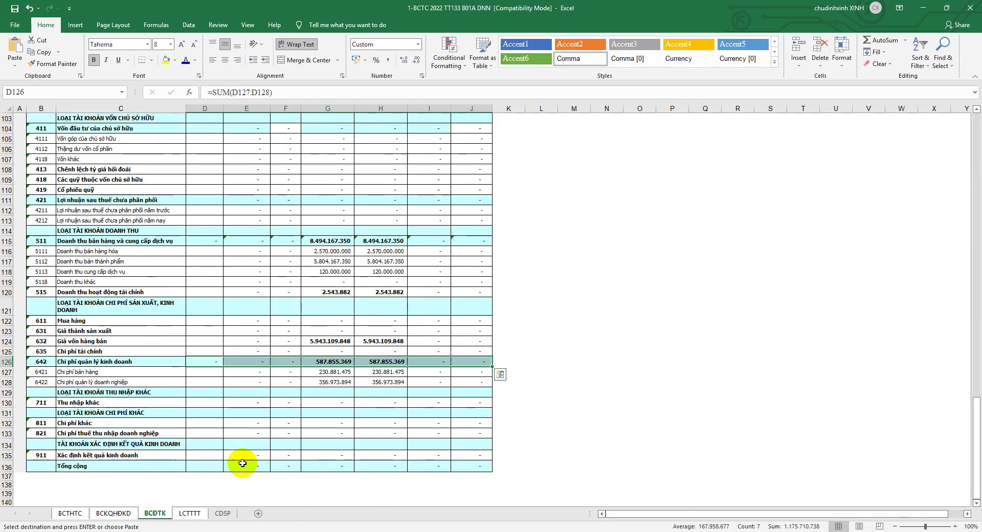
click(7, 434)
click(330, 434)
right_click(330, 433)
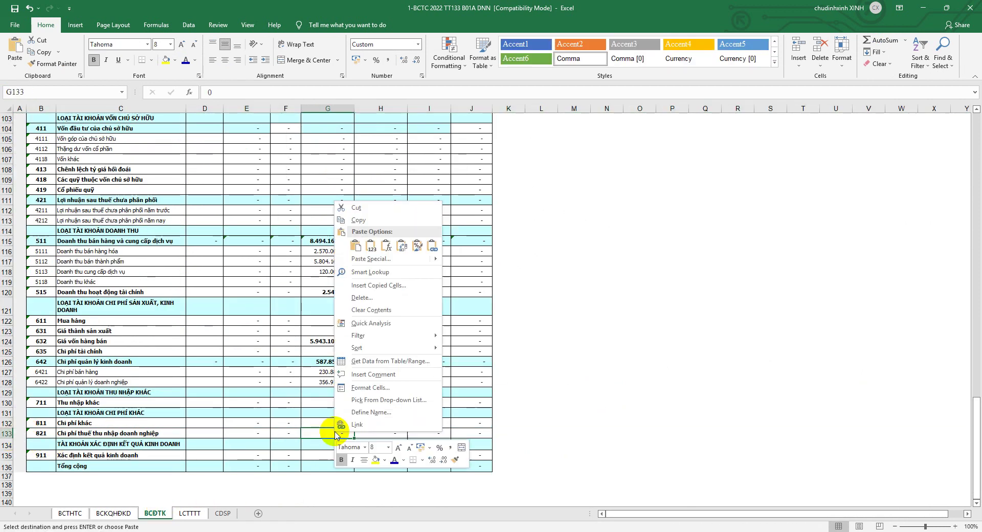
click(372, 247)
- Confirm G25 now shows 390.949.203 and save the workbook
click(113, 514)
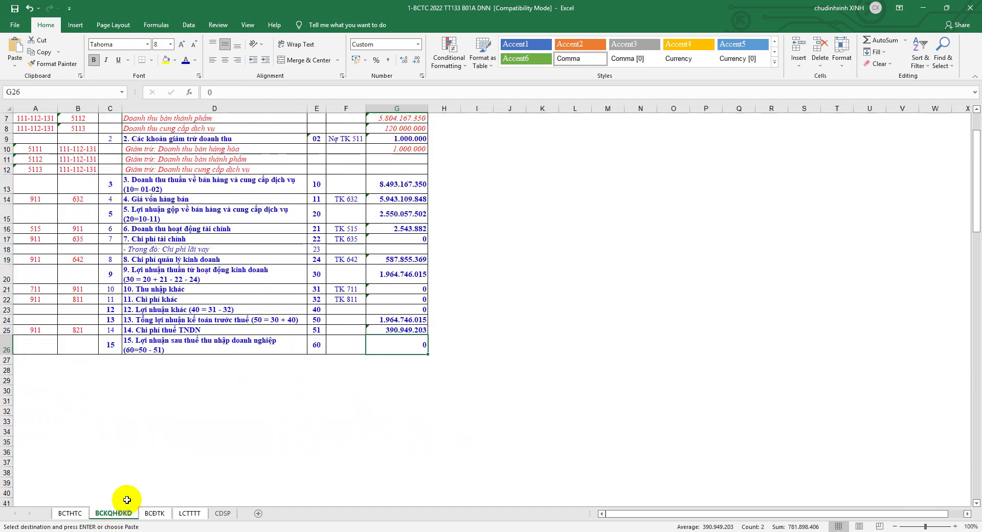
click(373, 330)
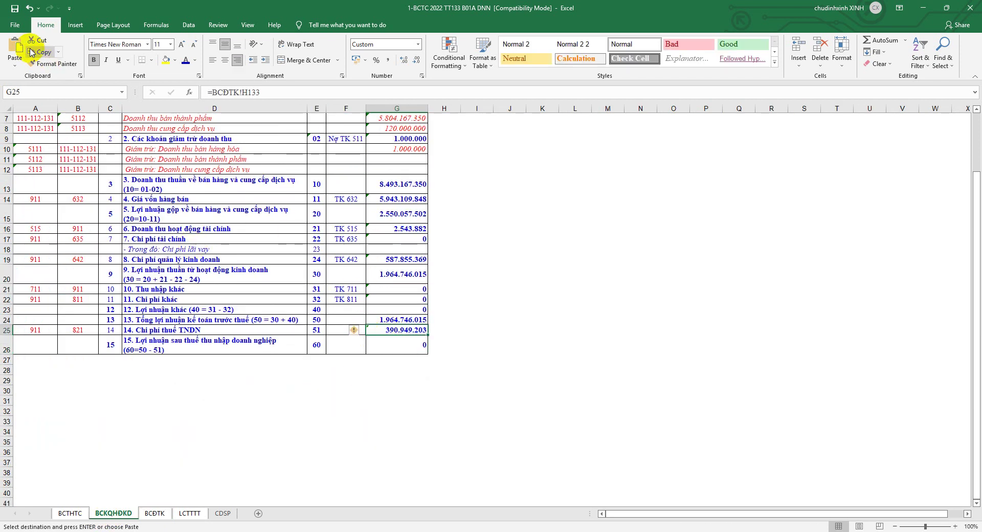
key(ctrl+s)
click(387, 344)
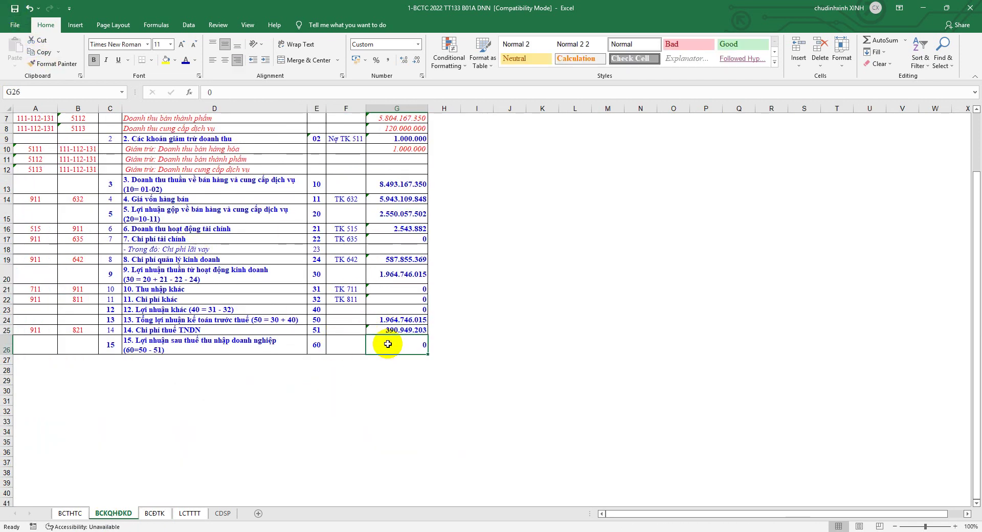
- Enter =G24-G25 in G26 for after-tax profit, giving 1.573.796.812
text(=)
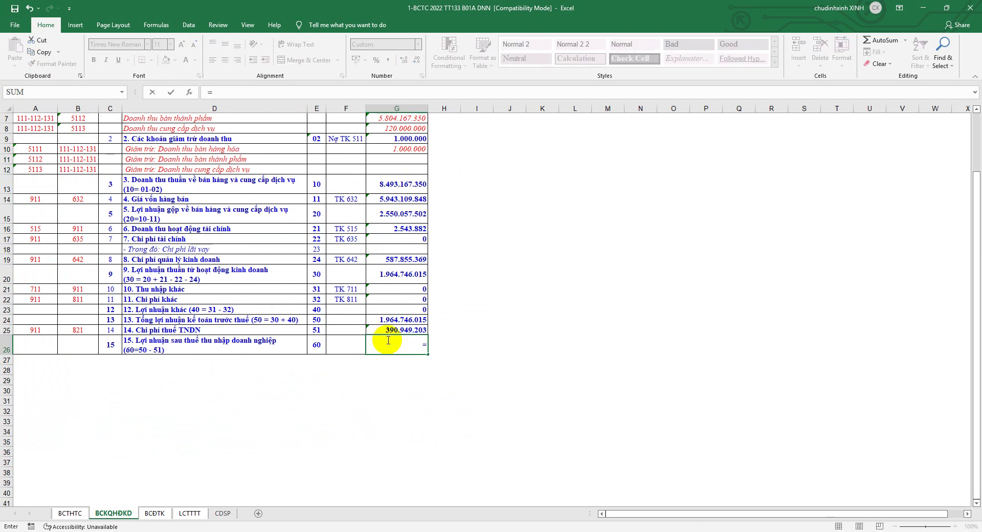
click(386, 321)
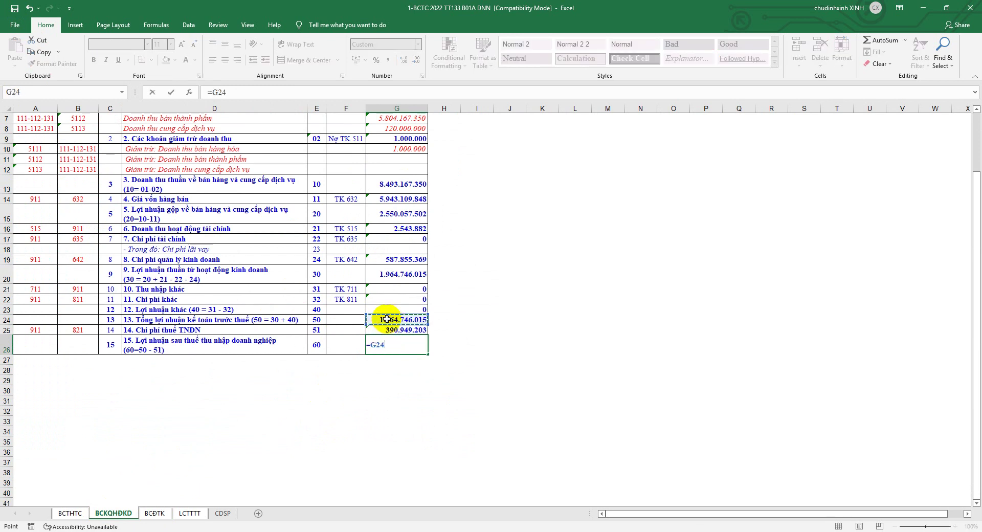
text(-)
key(Return)
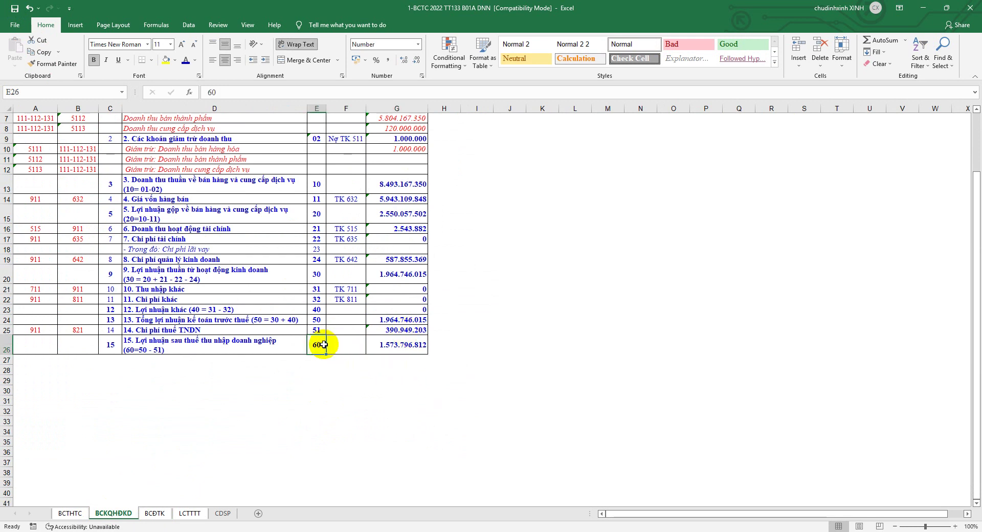
click(393, 345)
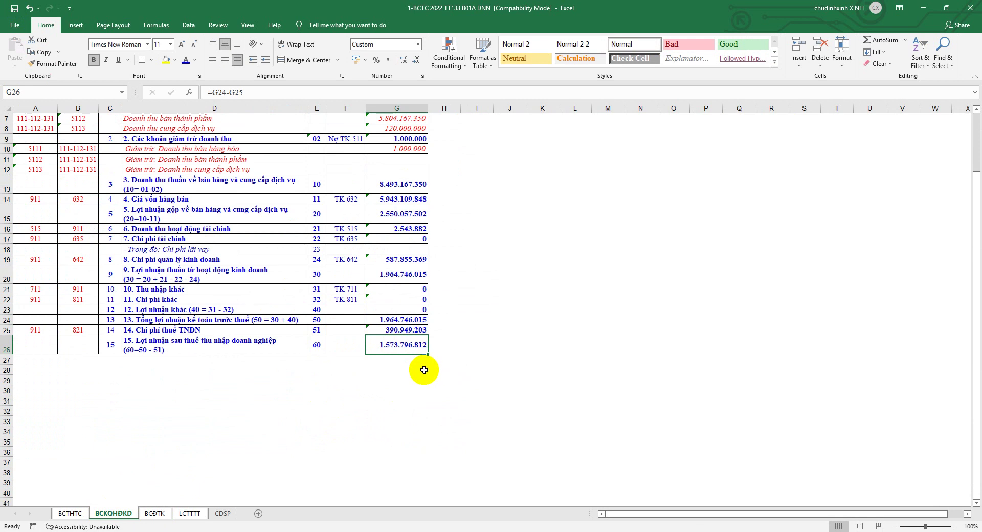
- Compare the result with the 4212 figure in CDSP H42, then save the workbook
click(223, 513)
scroll(359, 476, up, 1)
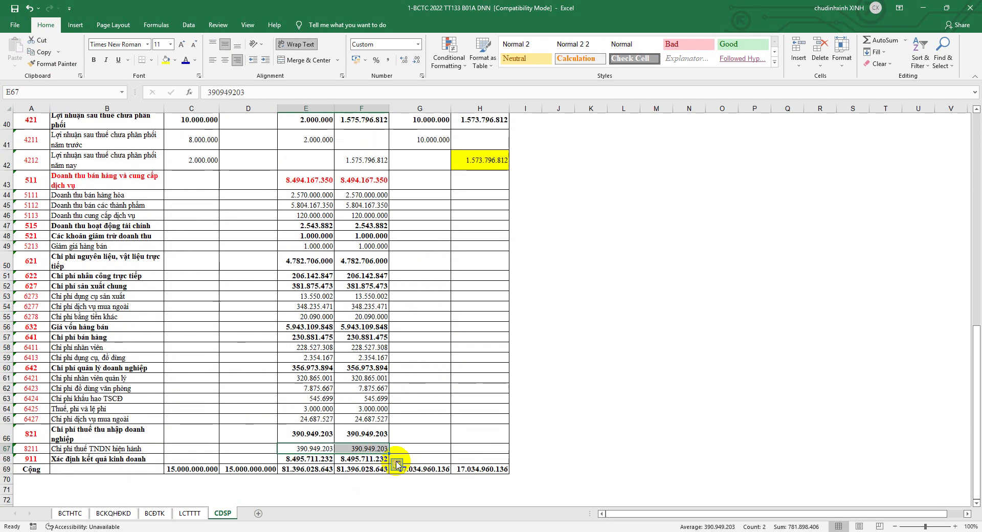
click(483, 164)
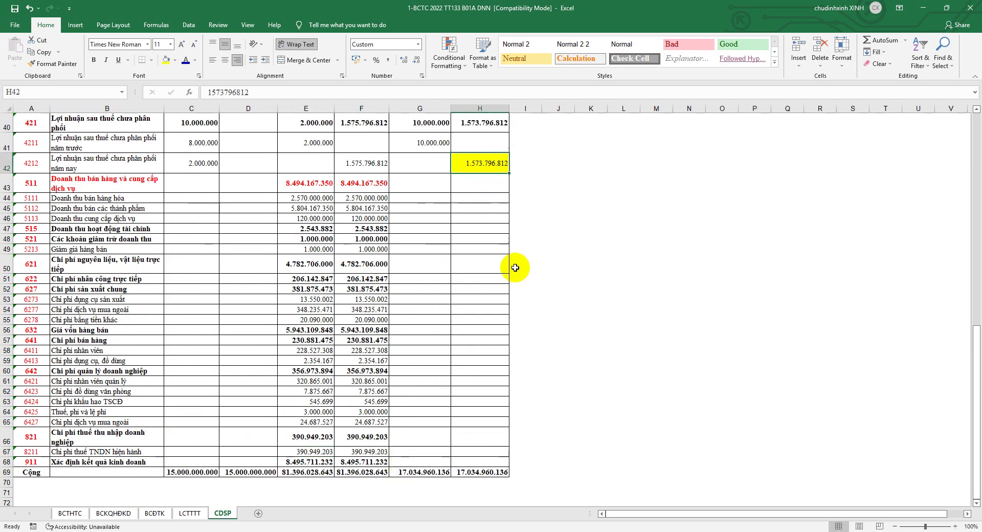
click(113, 513)
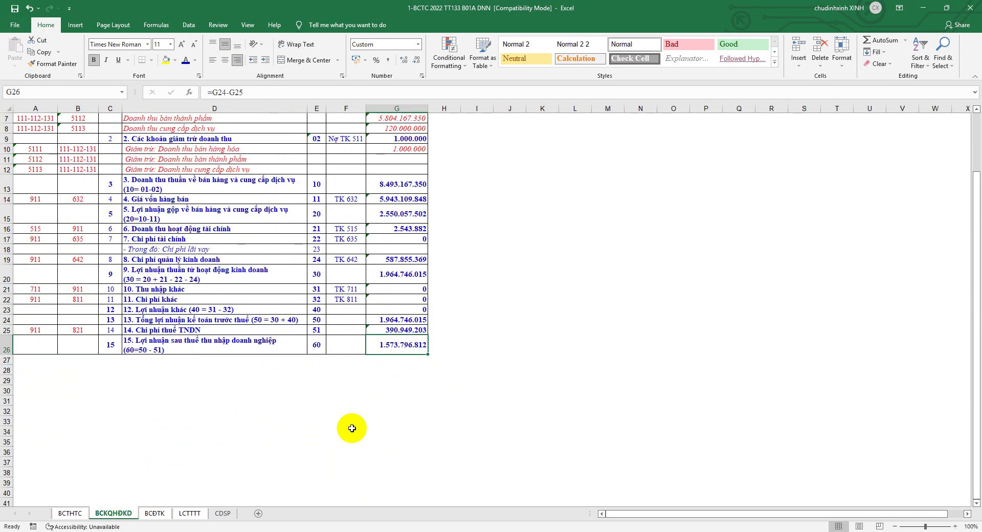
scroll(343, 433, up, 2)
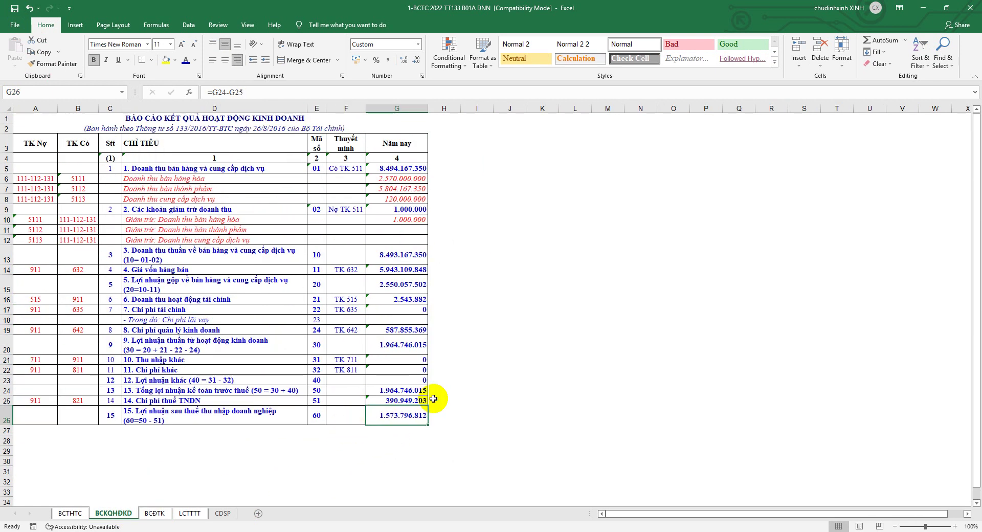
click(575, 380)
click(14, 8)
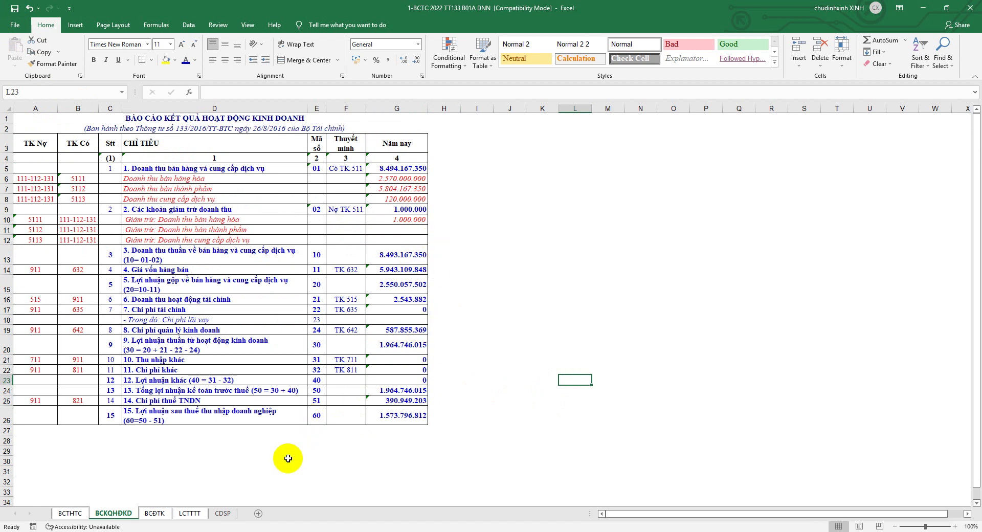
- Copy the 4211 and 4212 figures from CDSP C41:H42 into BCĐTK rows 112–113
click(222, 513)
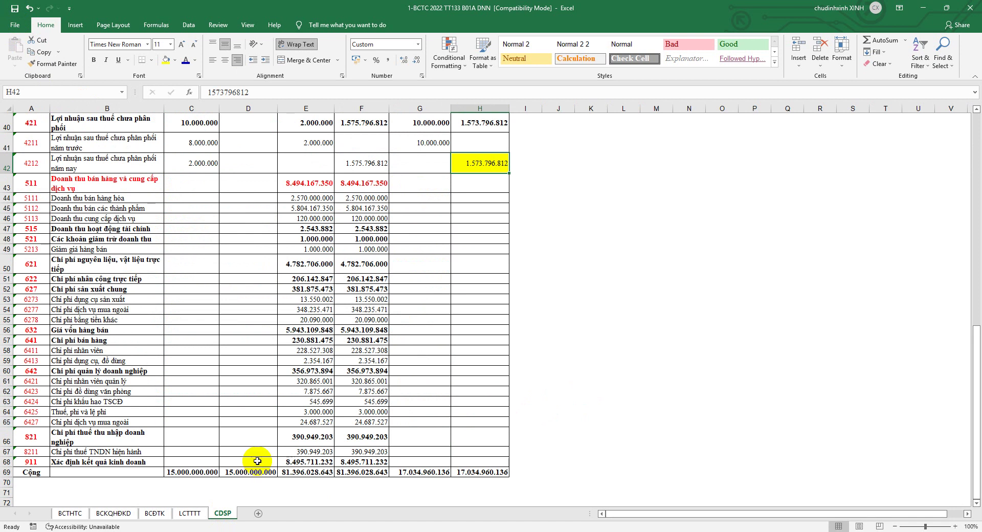
scroll(311, 400, up, 2)
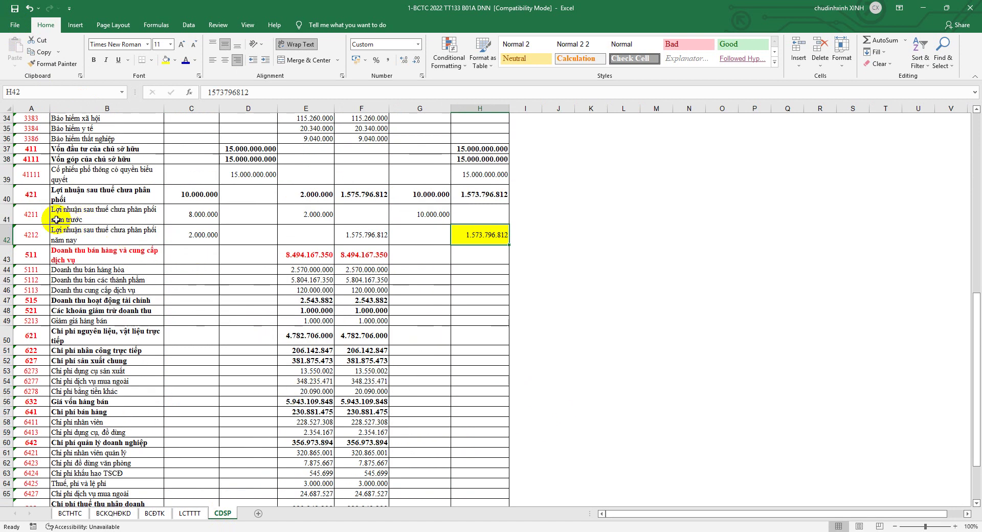
click(5, 200)
drag(193, 215, 466, 234)
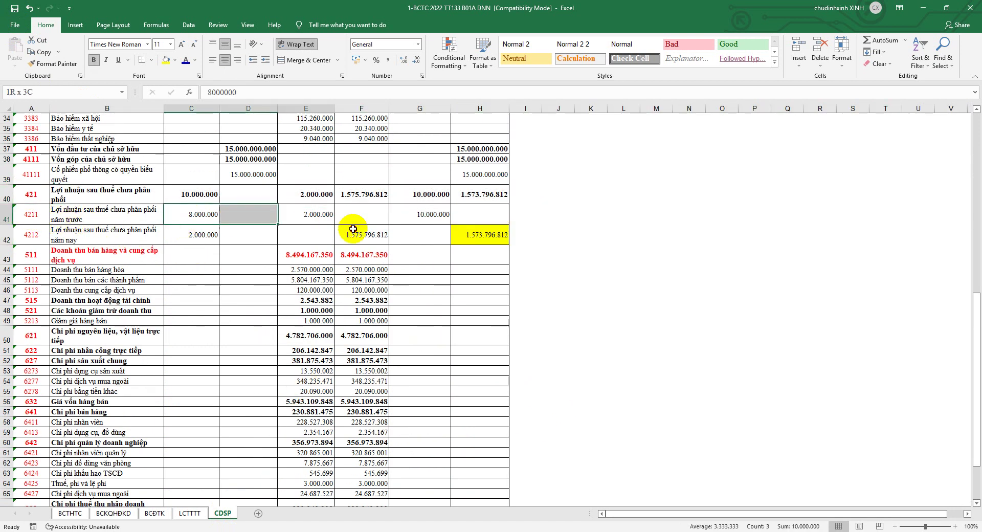
right_click(413, 212)
click(430, 232)
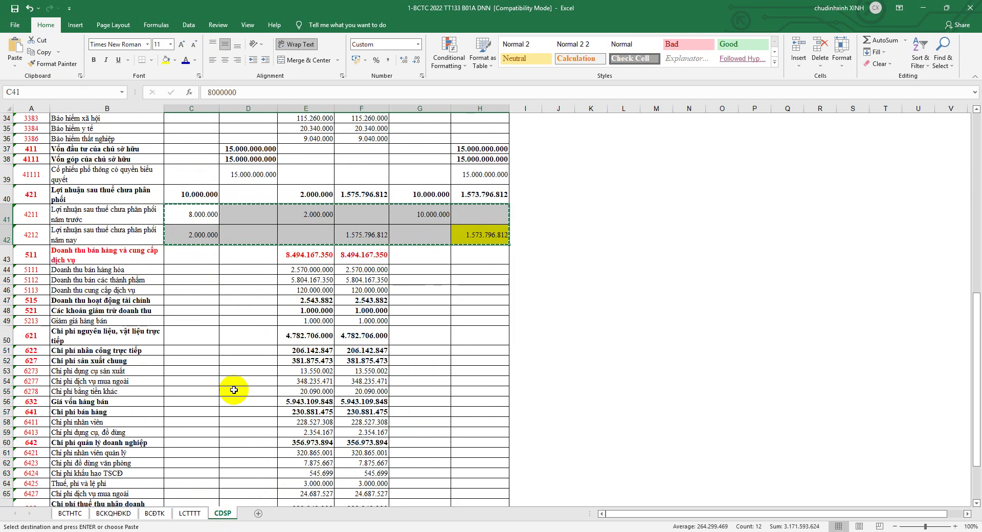
click(152, 516)
scroll(161, 425, up, 2)
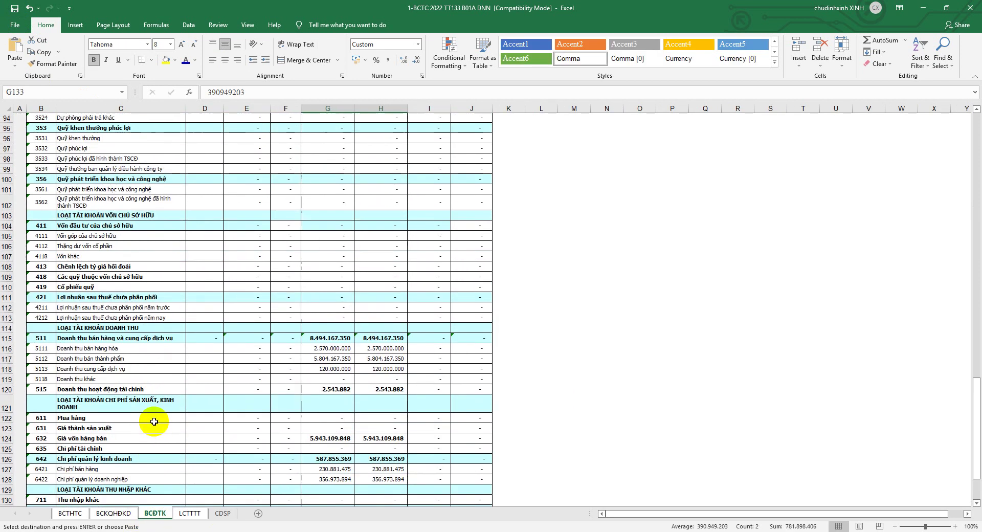
scroll(102, 399, up, 1)
drag(8, 308, 8, 319)
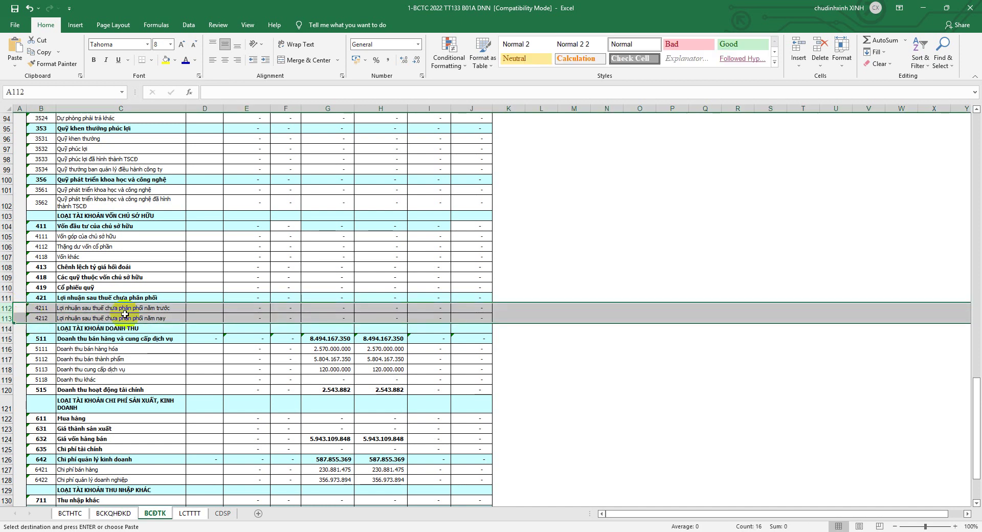
right_click(212, 306)
click(257, 116)
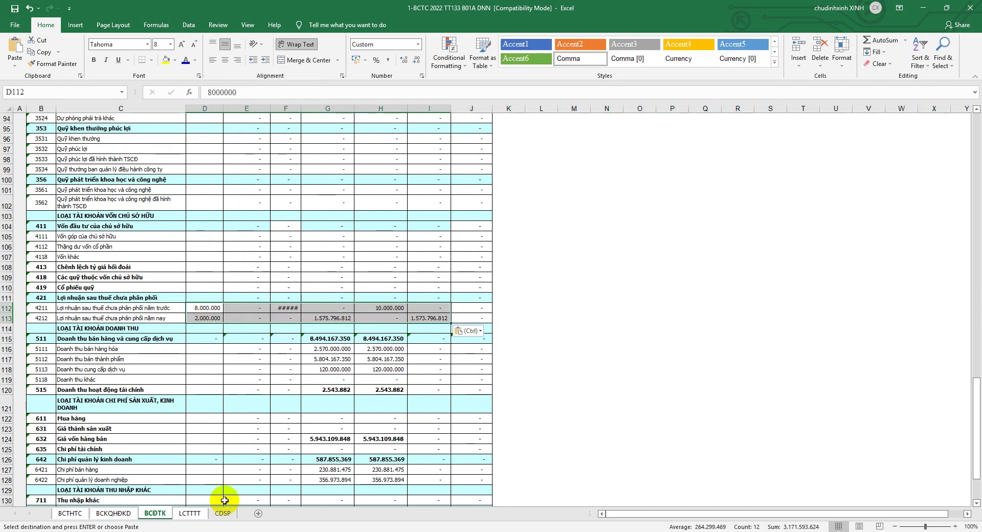
- Glance at CDSP again, then return to the top of the BCĐTK sheet
key(ctrl+Page_Down)
key(ctrl+Page_Down)
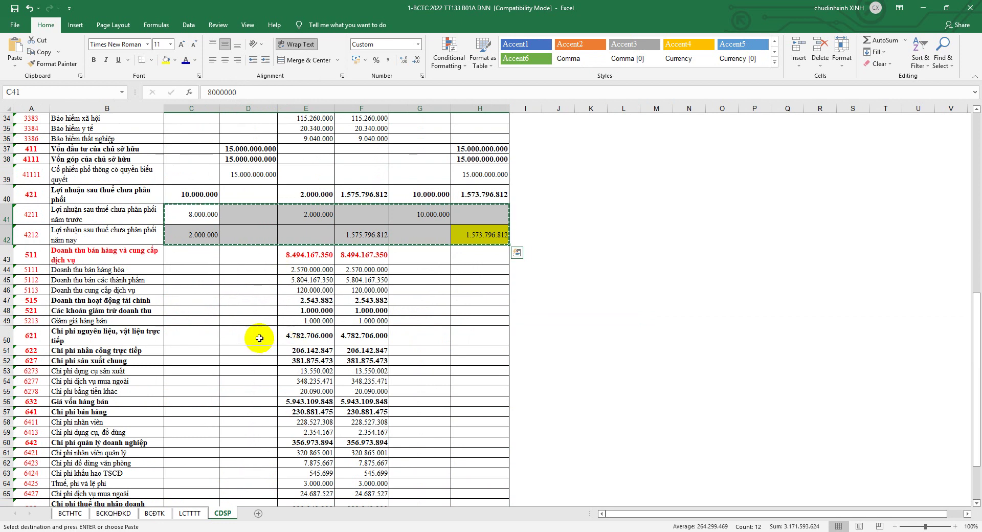
scroll(245, 333, up, 4)
scroll(244, 337, down, 4)
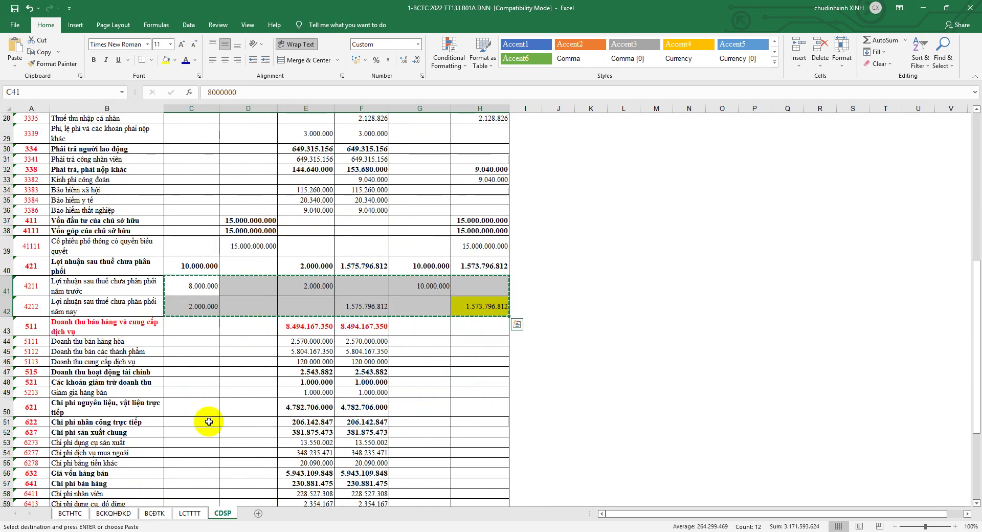
click(152, 513)
scroll(160, 461, up, 8)
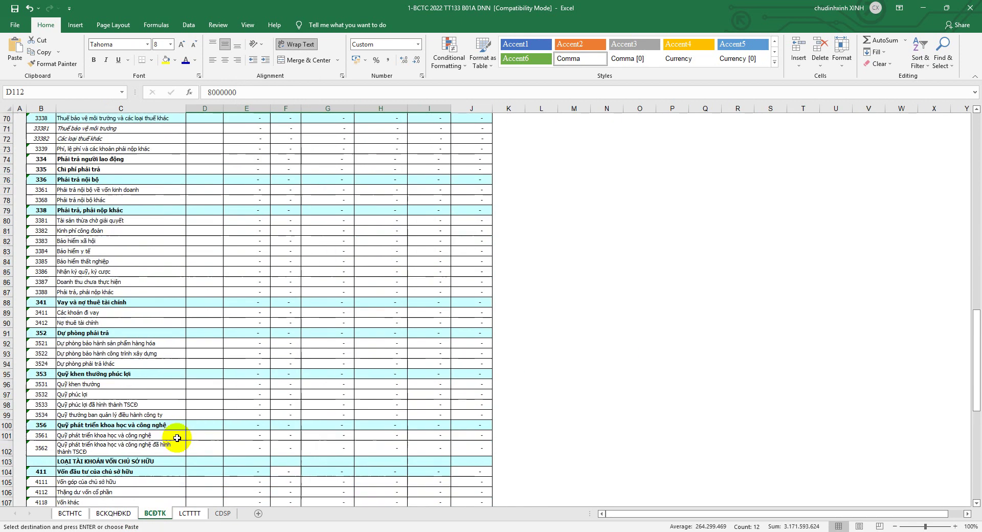
scroll(176, 434, up, 7)
scroll(186, 399, up, 14)
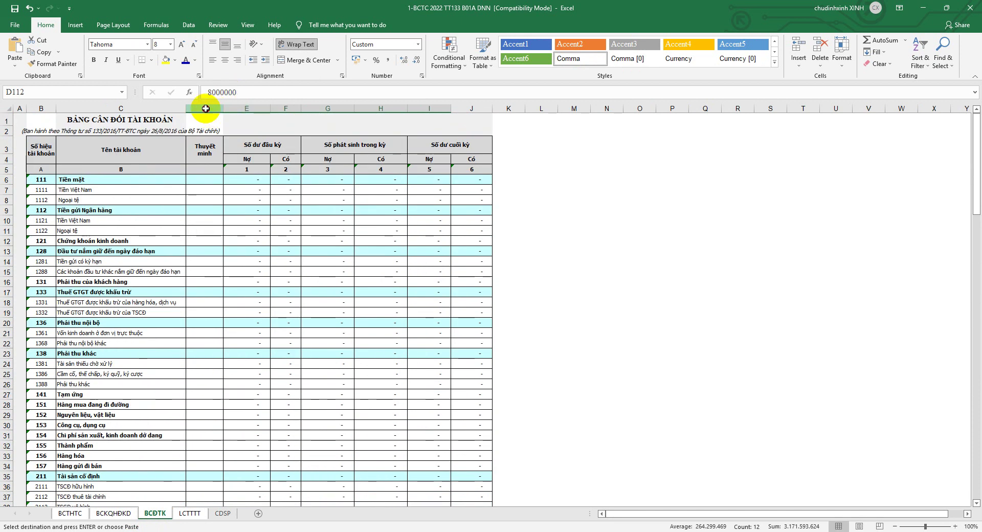
- Cut the Thuyết minh column D and insert it before column K
click(205, 108)
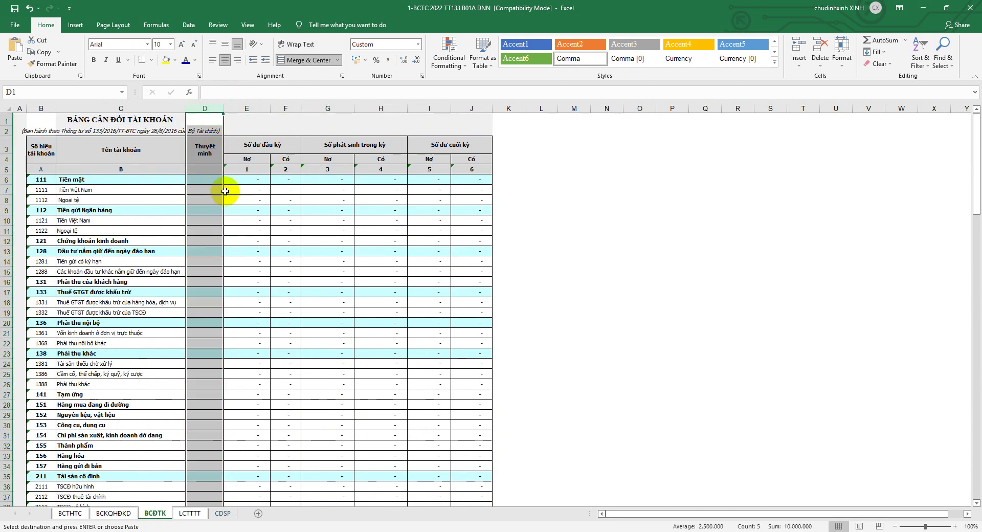
right_click(206, 109)
click(228, 117)
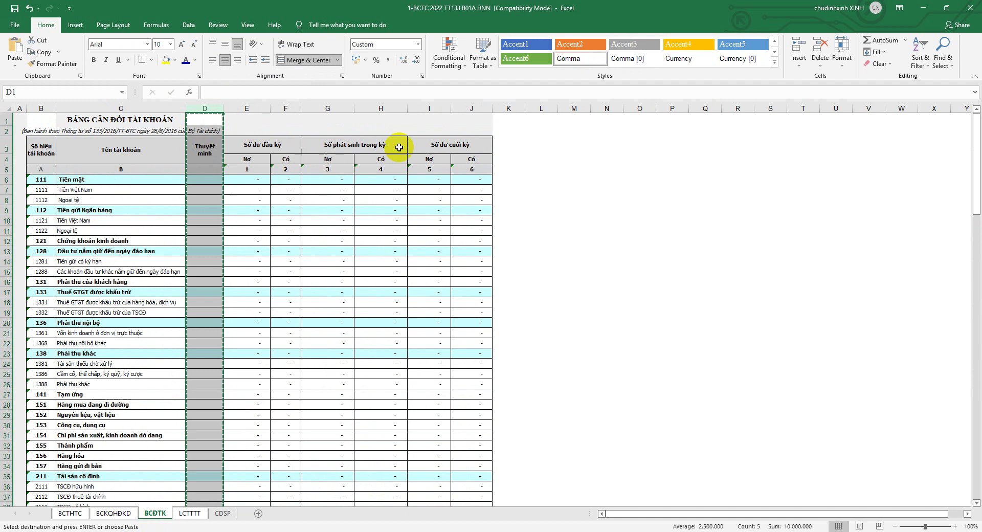
right_click(507, 109)
click(530, 180)
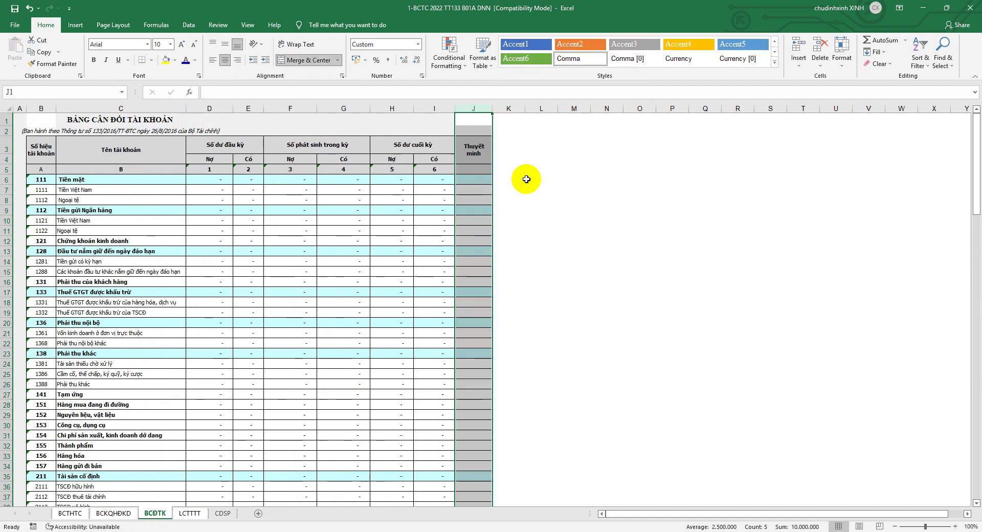
- Move the Thuyết minh column again, from column J to column B
scroll(432, 250, down, 13)
scroll(421, 249, down, 13)
scroll(420, 249, down, 5)
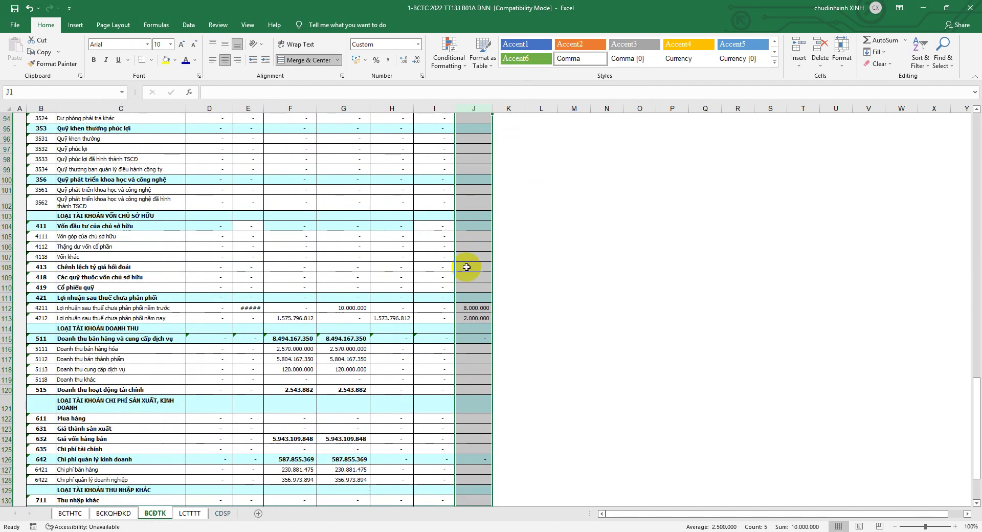
drag(473, 287, 474, 338)
click(530, 344)
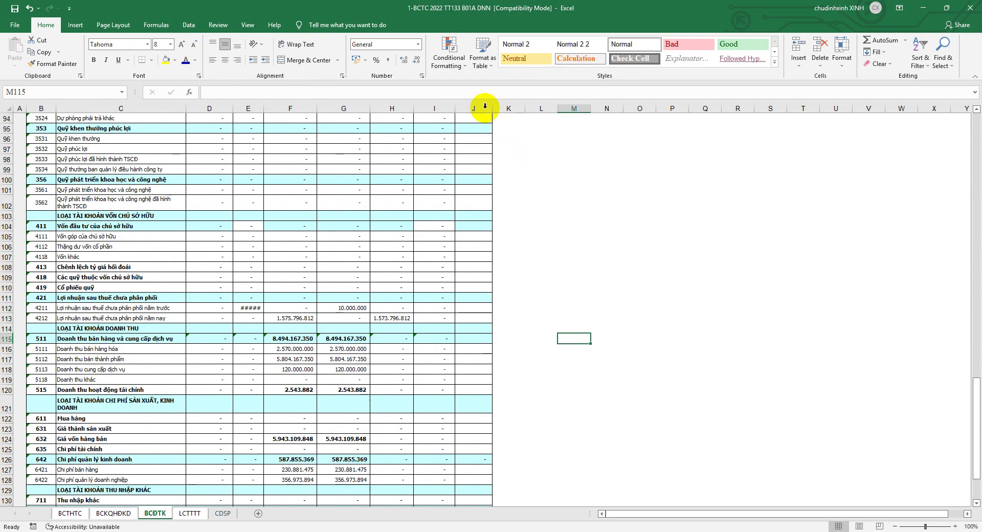
click(479, 108)
right_click(479, 108)
click(502, 113)
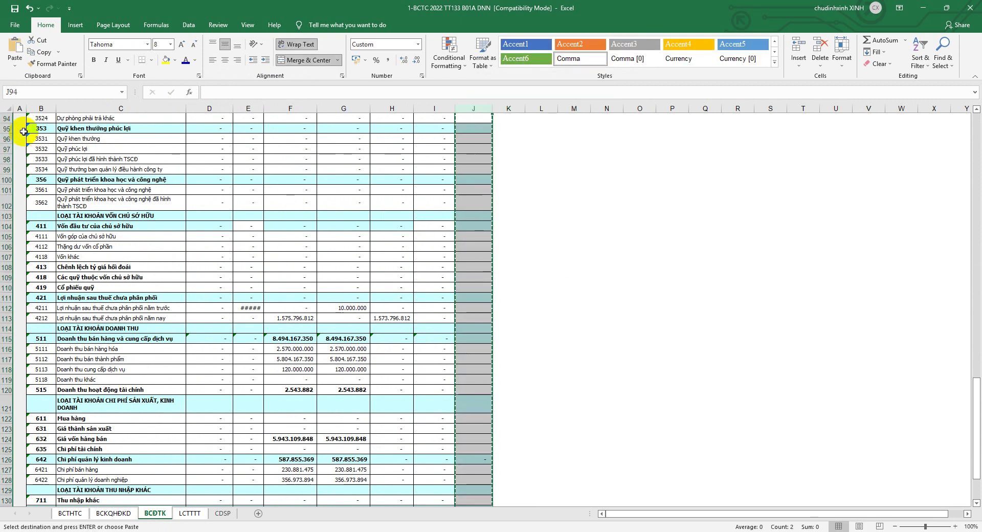
click(38, 108)
right_click(36, 107)
click(72, 176)
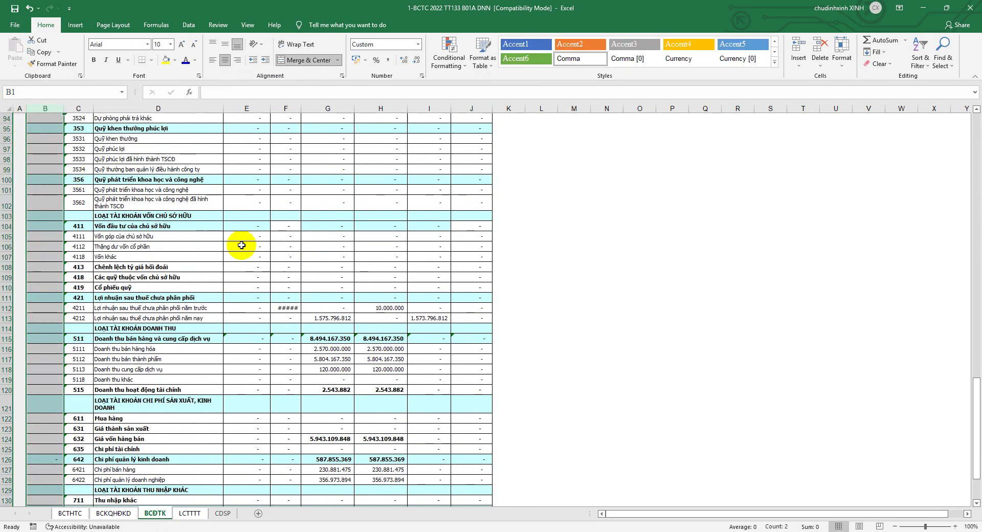
- Autofit column F to reveal its hidden value
click(506, 286)
double_click(301, 108)
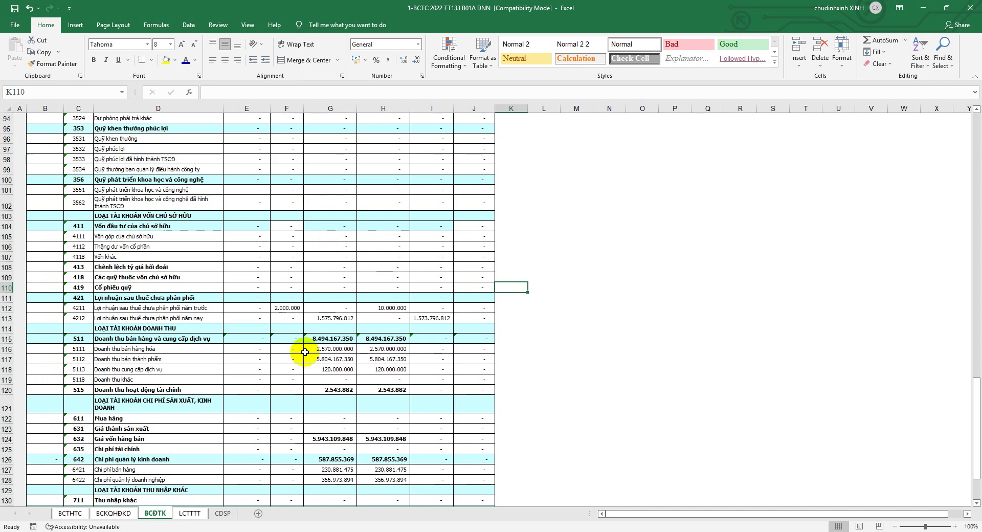
click(222, 513)
- Copy the CDSP figures C41:H42 into BCĐTK rows 4211 and 4212 starting at E112
right_click(320, 286)
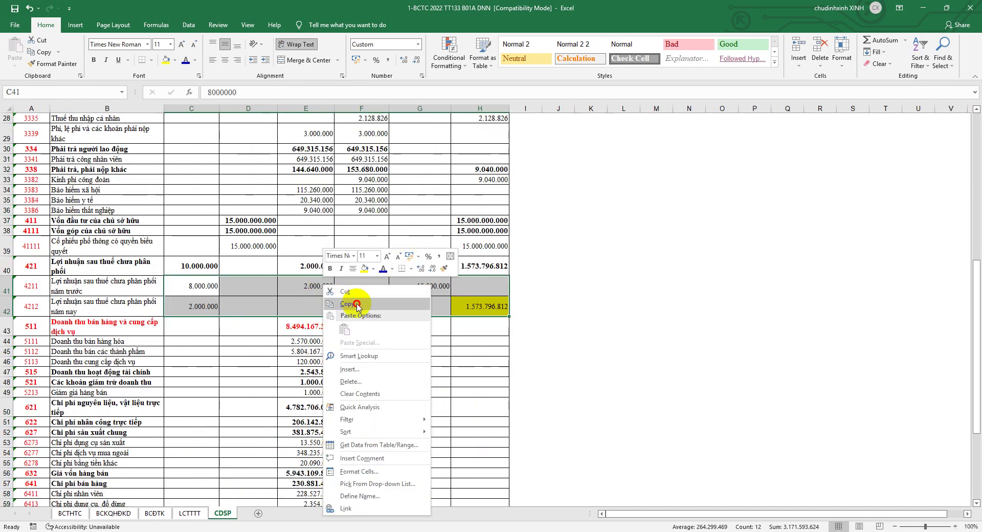
click(358, 306)
click(156, 513)
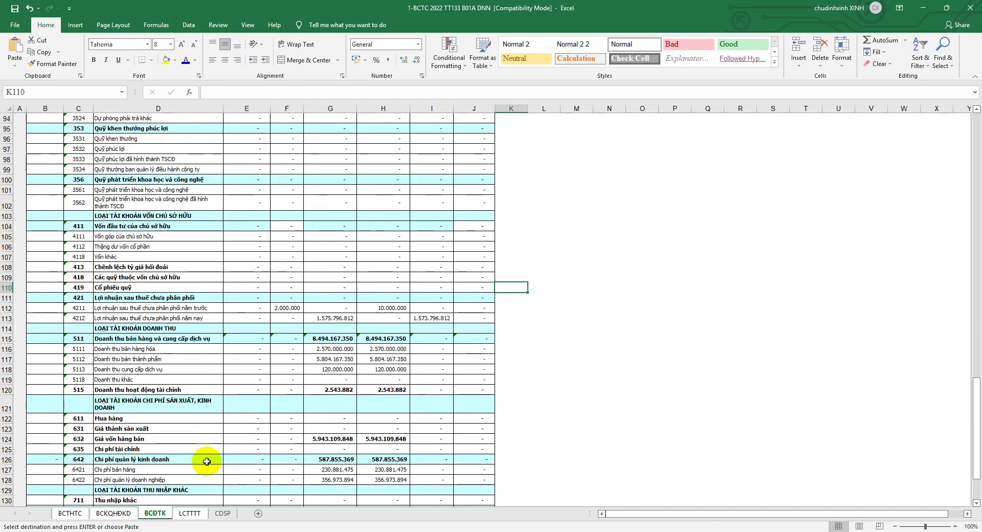
right_click(253, 309)
click(287, 122)
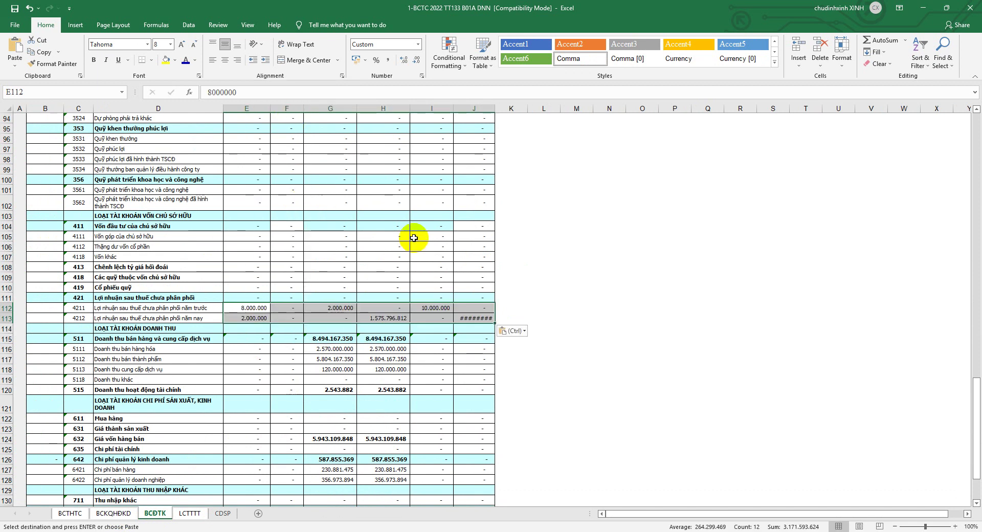
- Sum E112:E113 into the 421 total at E111, fill it across to J111, and autofit column J
click(566, 225)
click(246, 297)
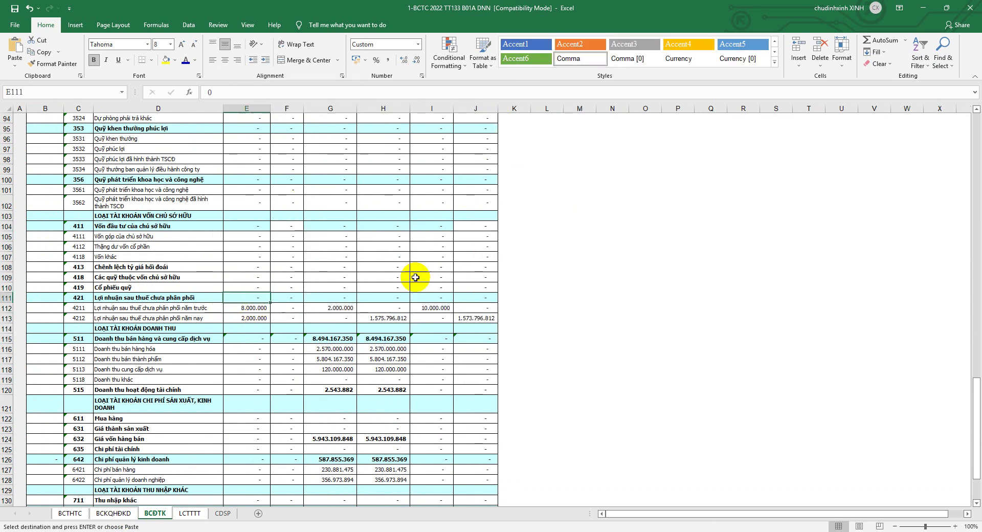
click(878, 40)
mouse_move(252, 318)
mouse_down()
mouse_move(250, 309)
mouse_move(478, 301)
mouse_up()
key(Return)
click(263, 296)
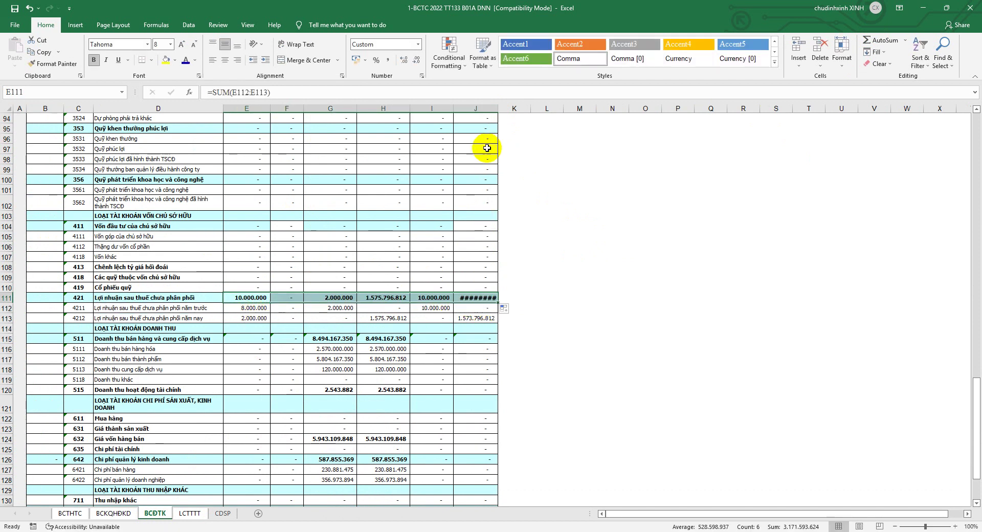
double_click(499, 109)
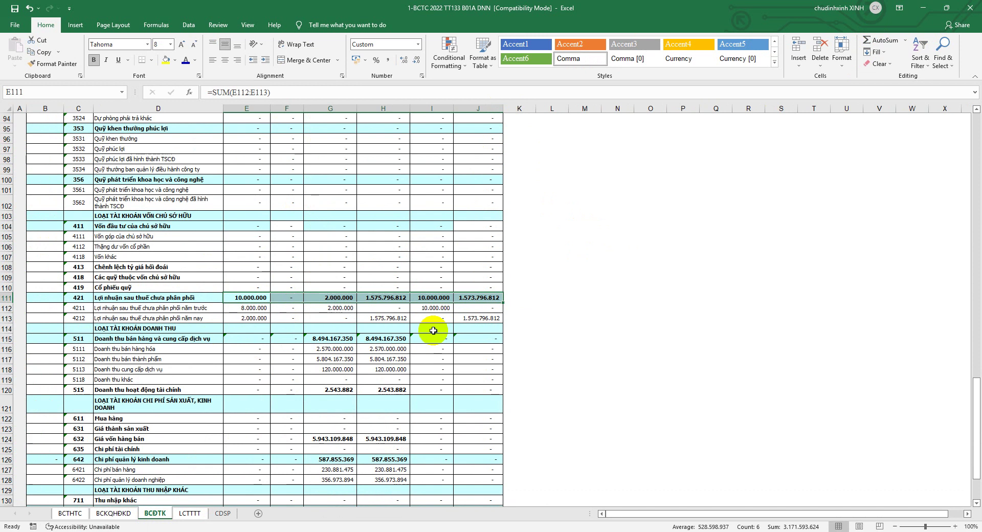
- Check the 4212 figure in J113, then return to the BCKQHĐKD sheet
click(480, 318)
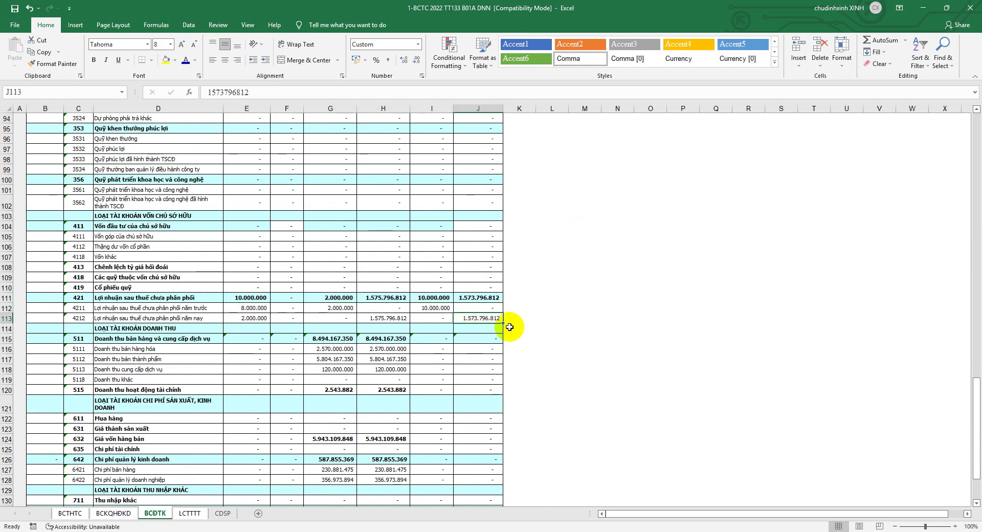
click(4, 318)
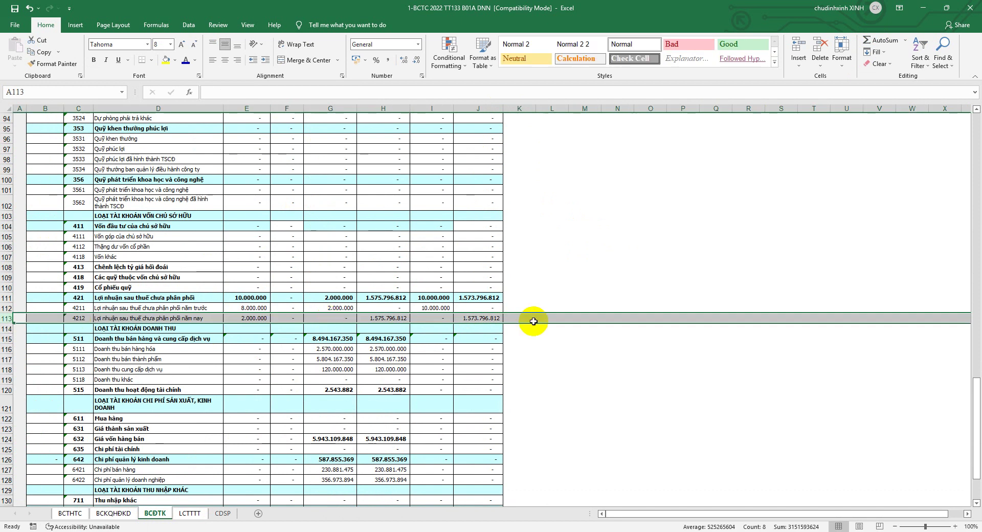
click(477, 320)
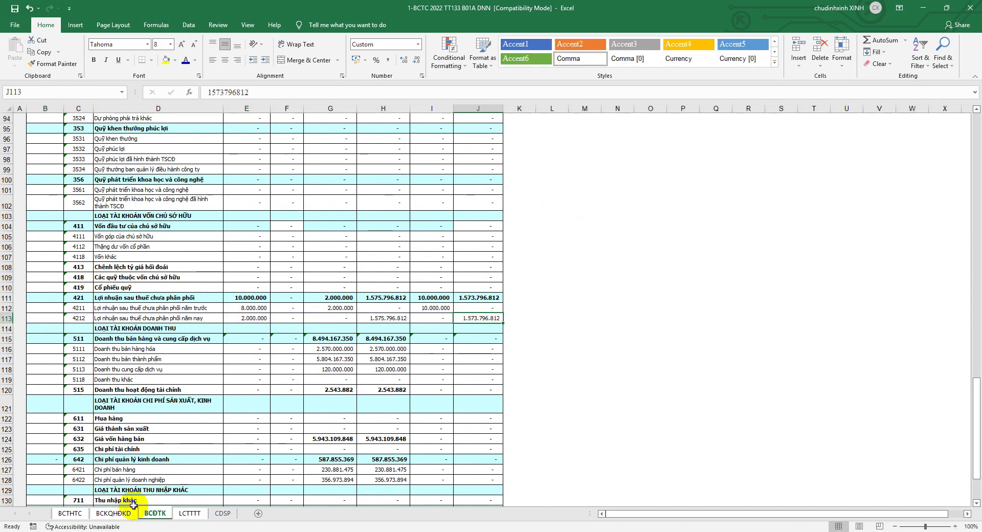
click(117, 514)
click(375, 418)
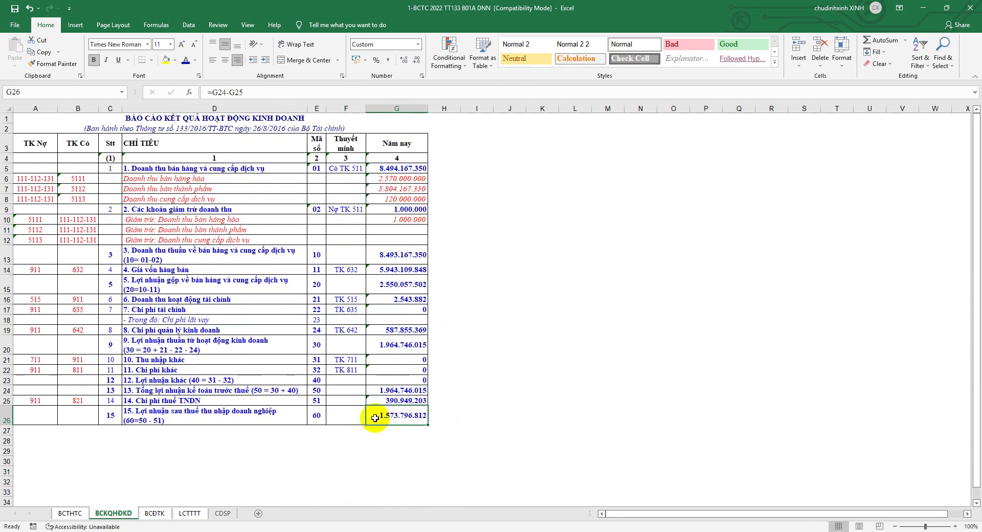
click(154, 514)
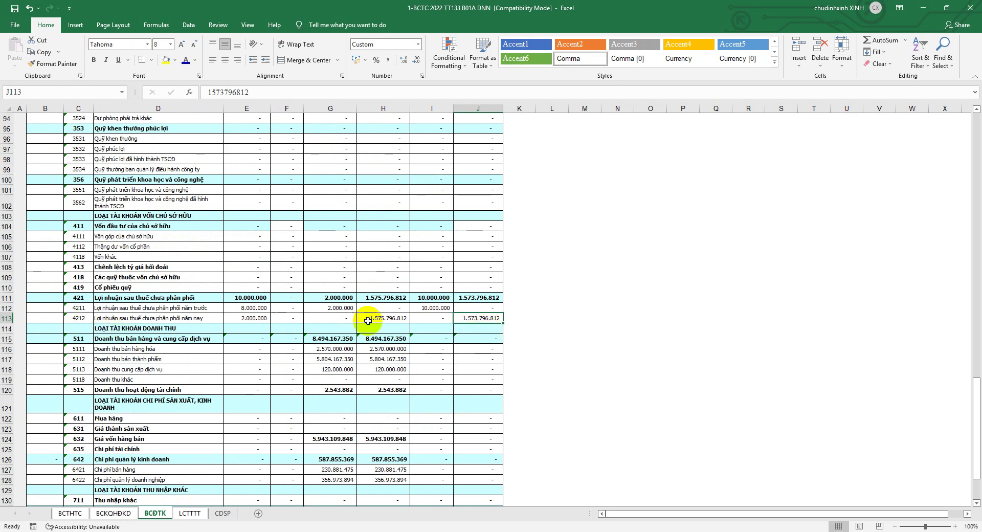
click(116, 511)
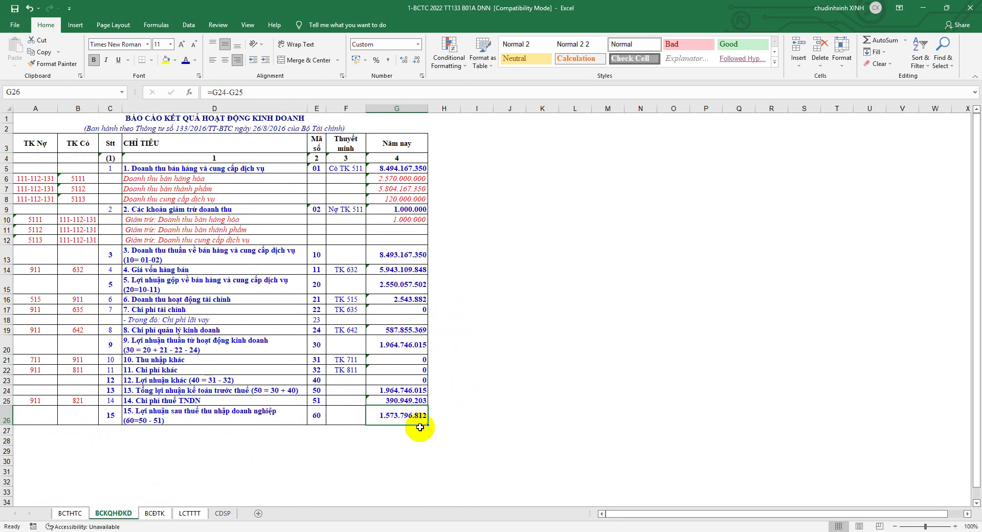
click(156, 514)
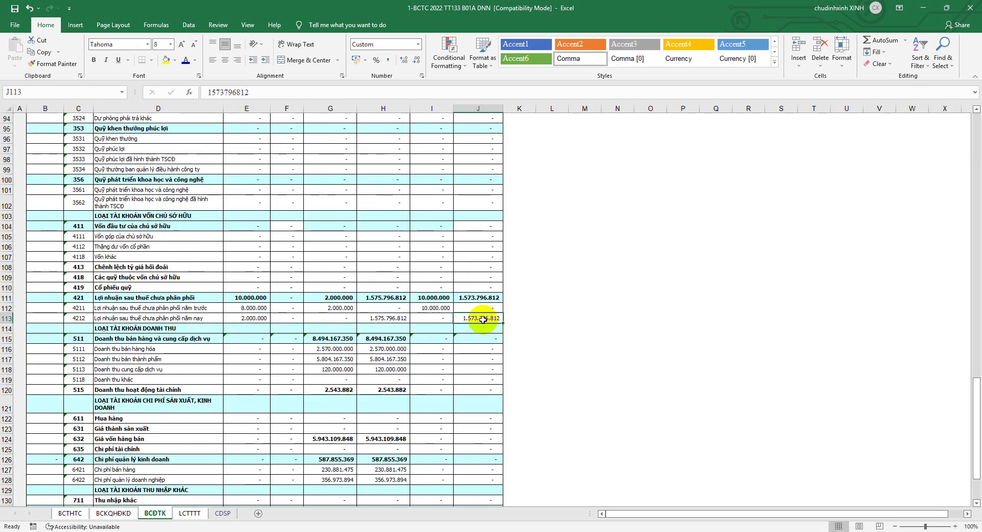
click(117, 514)
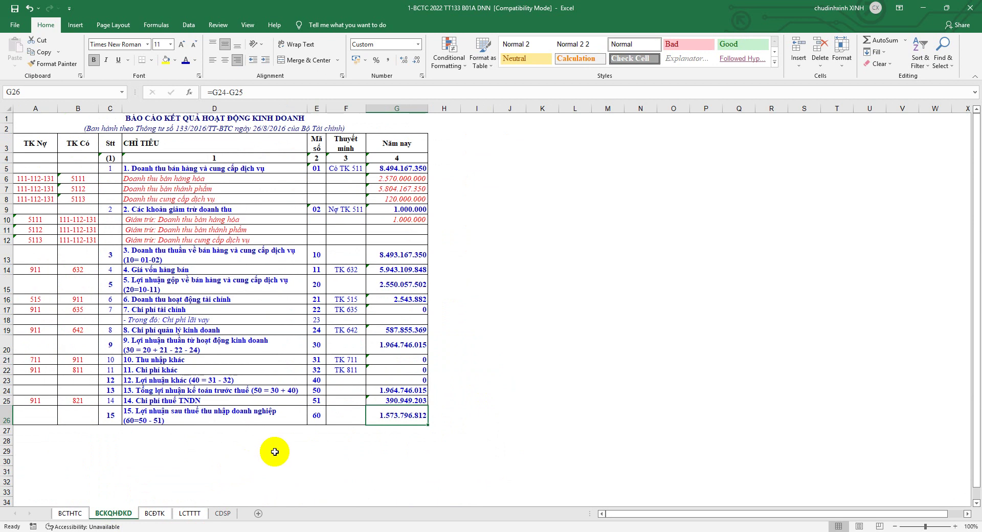
click(155, 514)
click(437, 317)
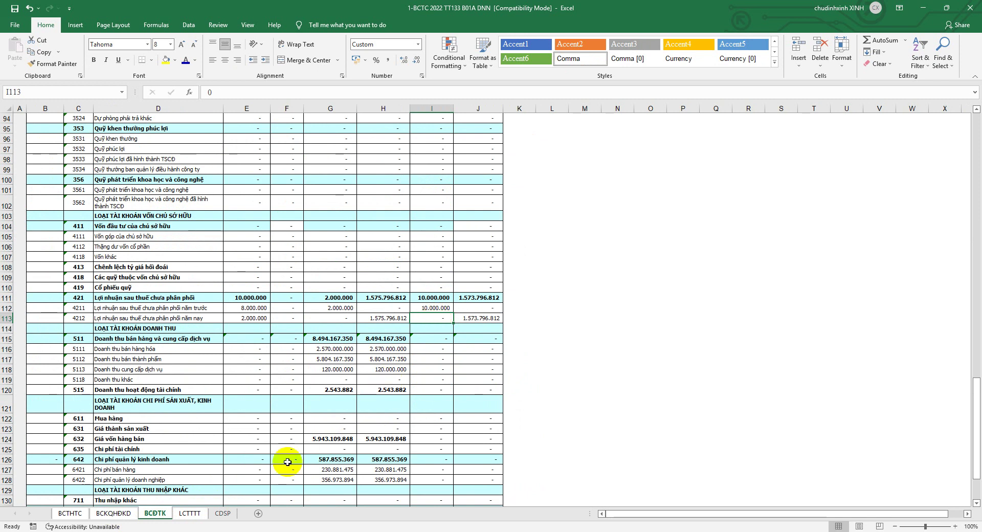
click(114, 514)
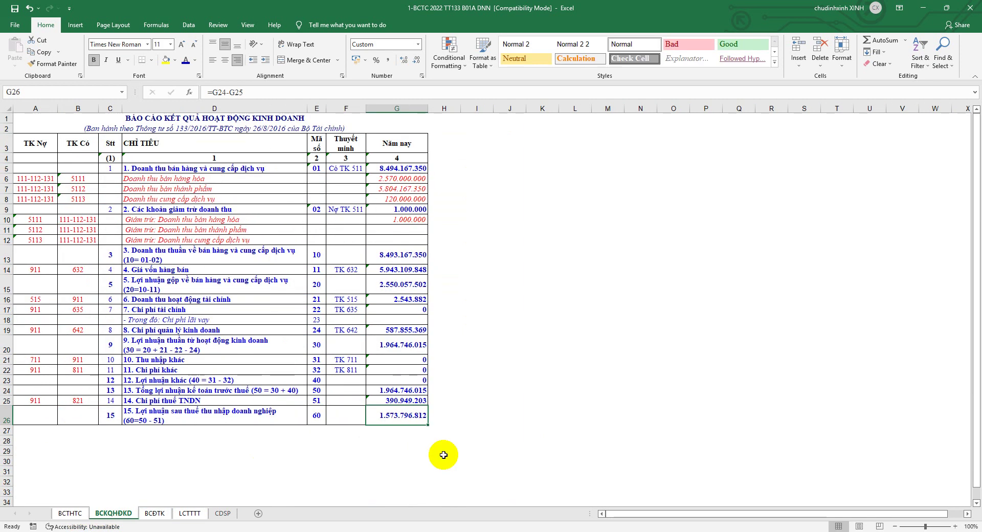